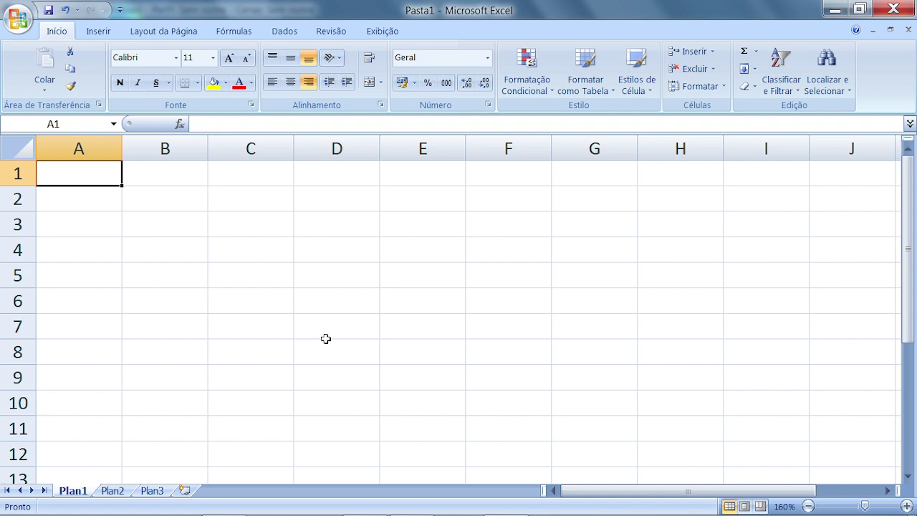
Step: Enter the title "Formação de Preços para Turismo" in cell A1
type("Forma")
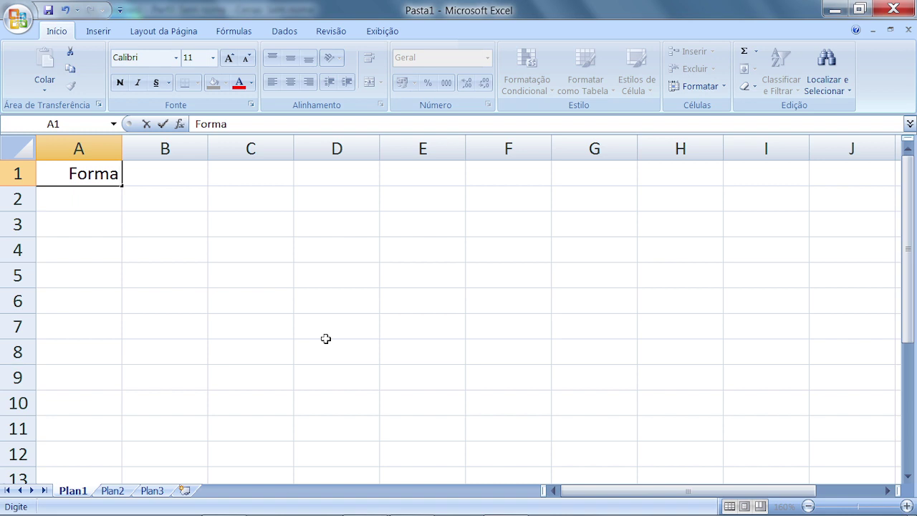
type("ção de")
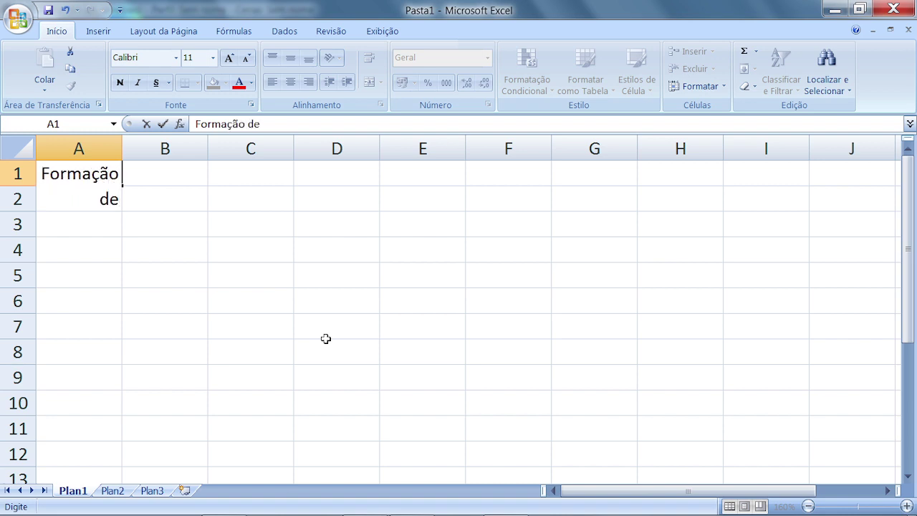
type(" Preços")
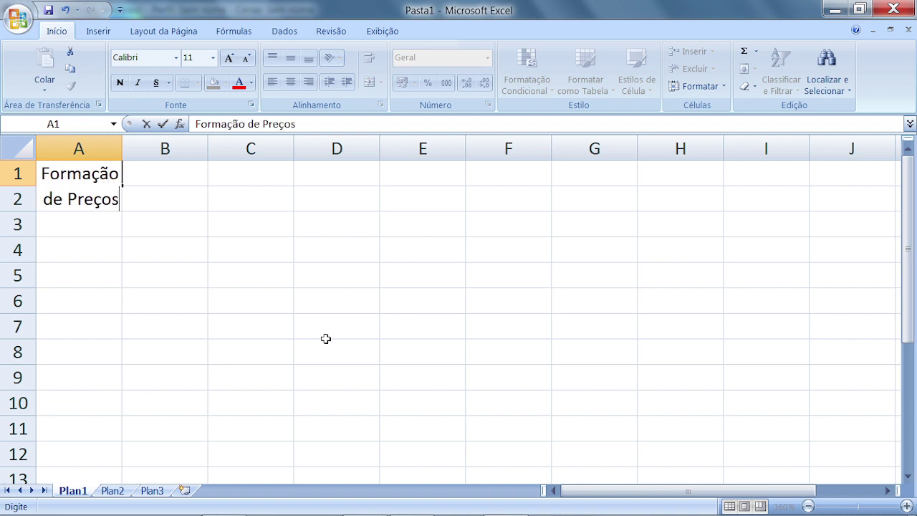
type(" para Tur")
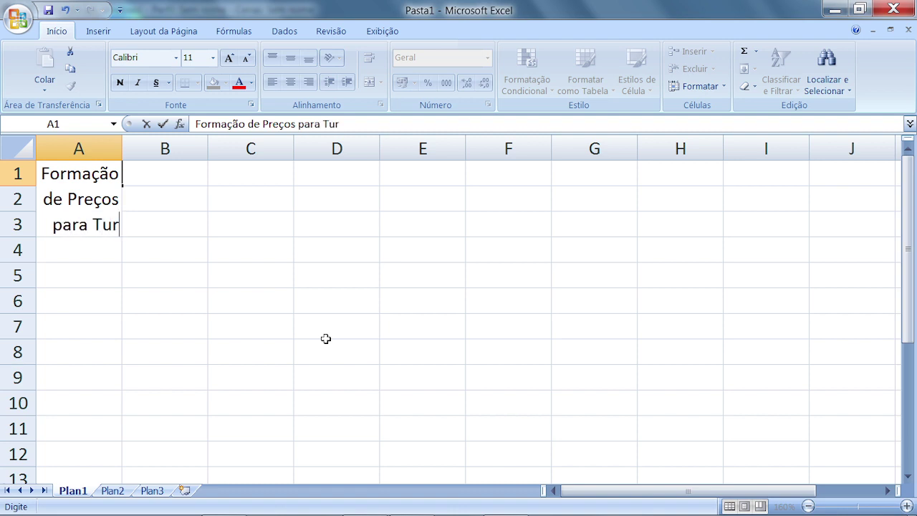
type("ismo")
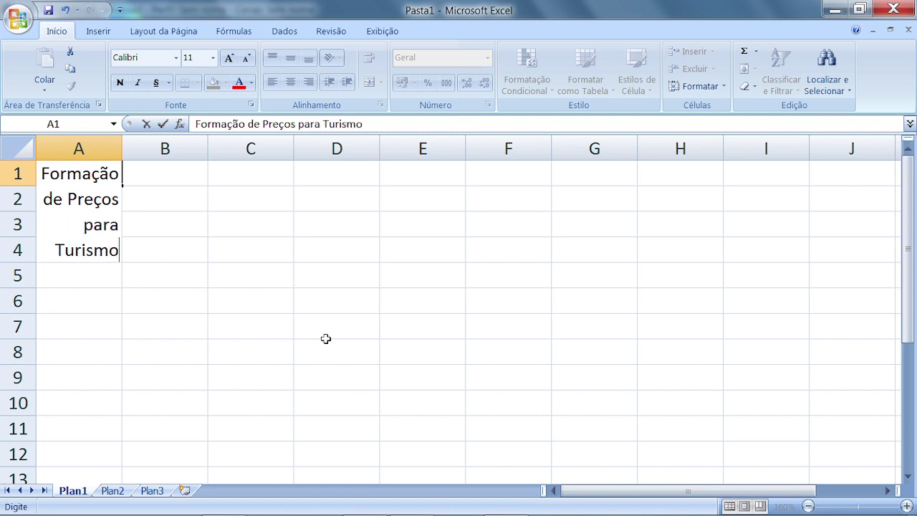
key("Return")
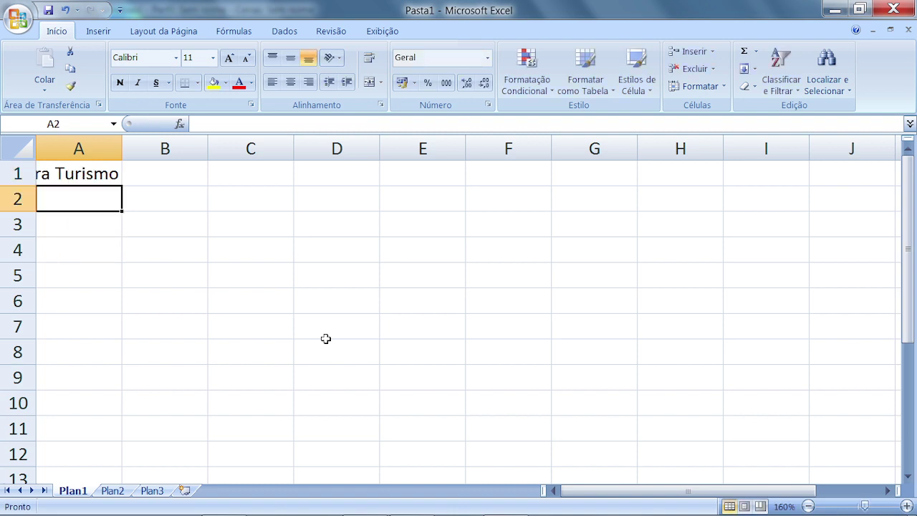
Step: Left-align the title in cell A1
left_click(146, 176)
left_click(84, 176)
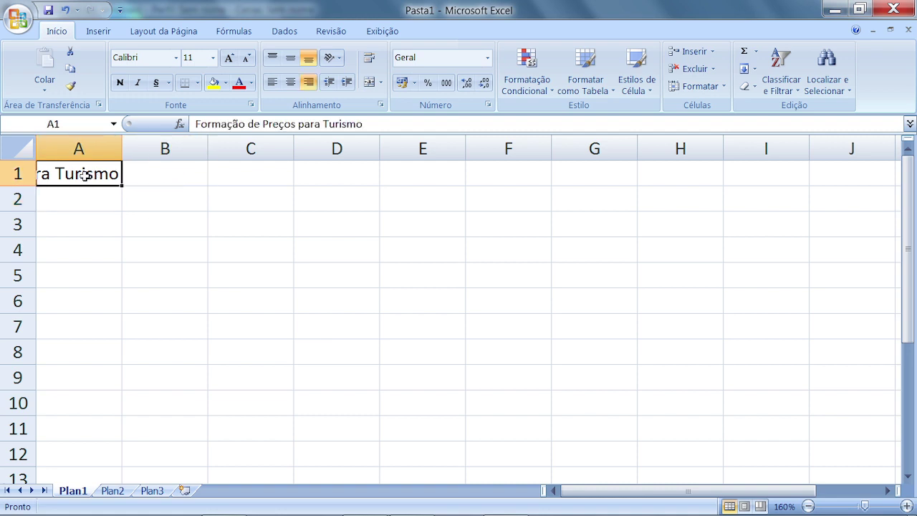
left_click(140, 174)
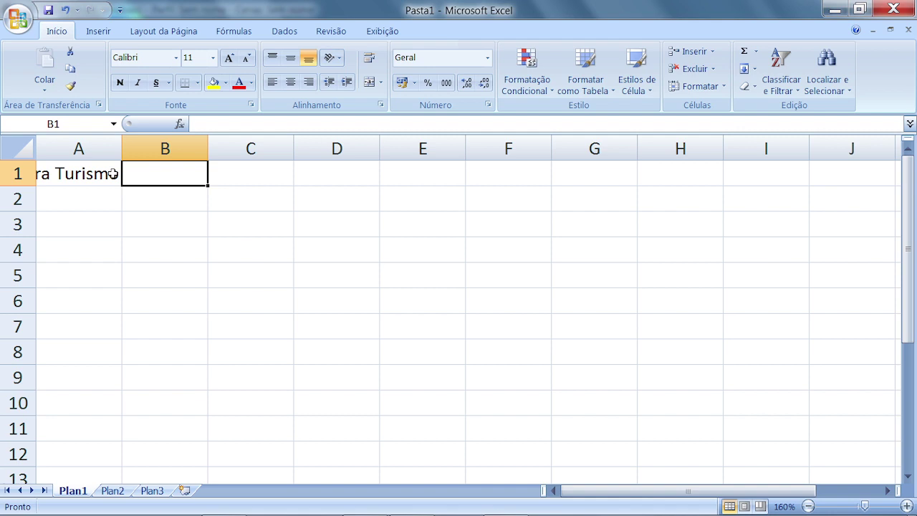
key("Down")
left_click(113, 175)
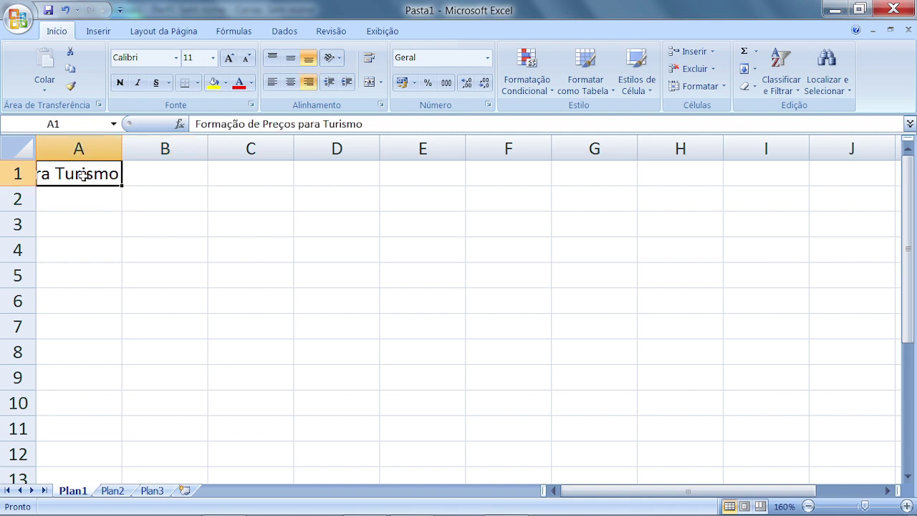
left_click(272, 83)
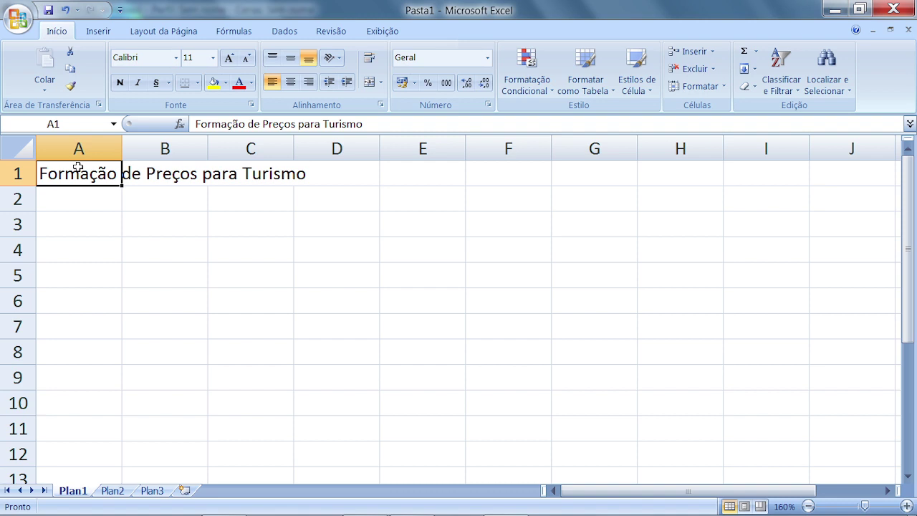
Step: Enter the subtitle "Van 13 Lugares" in cell A2
left_click(79, 204)
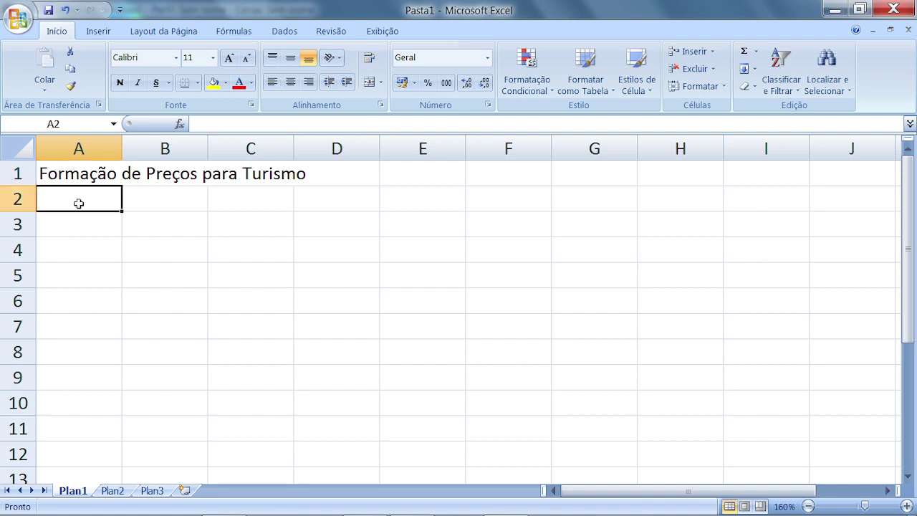
type("Van")
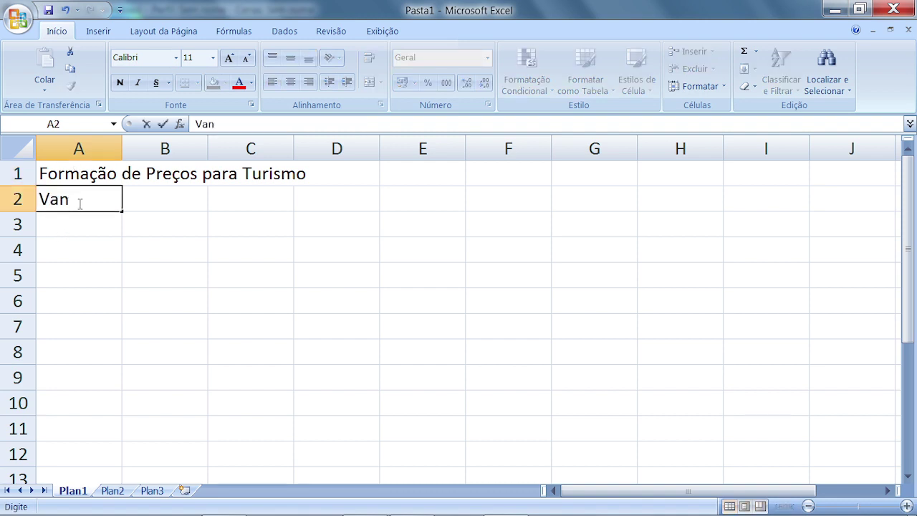
type(" 13 Lugares")
key("Return")
left_click(79, 203)
key("Up")
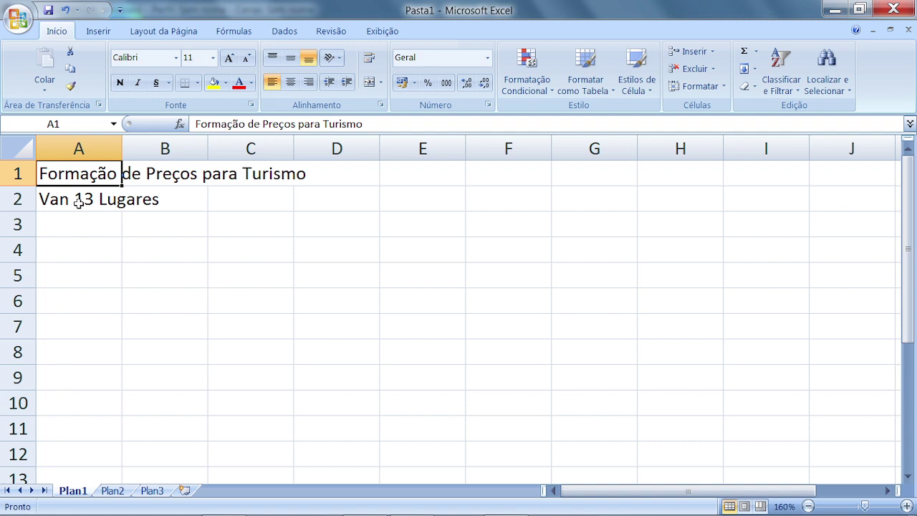
Step: Enter the label "Qt.Max.PAX" in cell G1 and widen column G to fit it
left_click(79, 203)
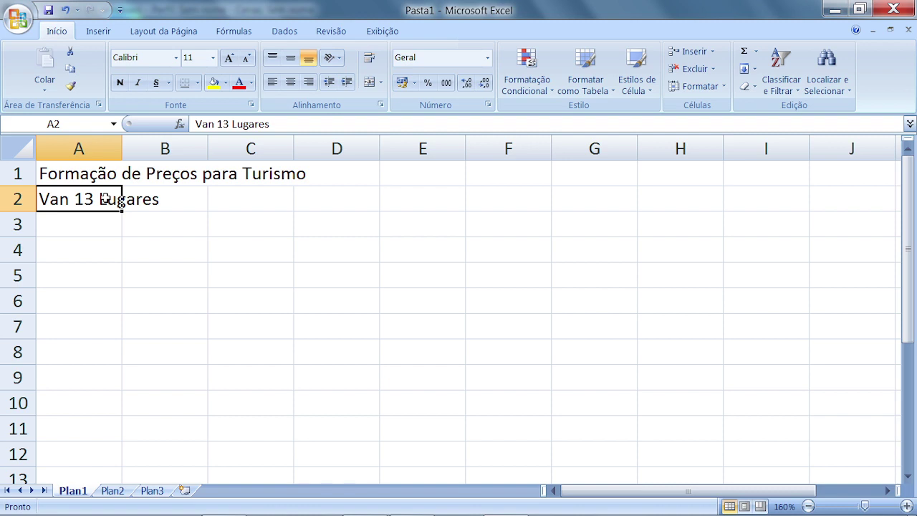
key("Up")
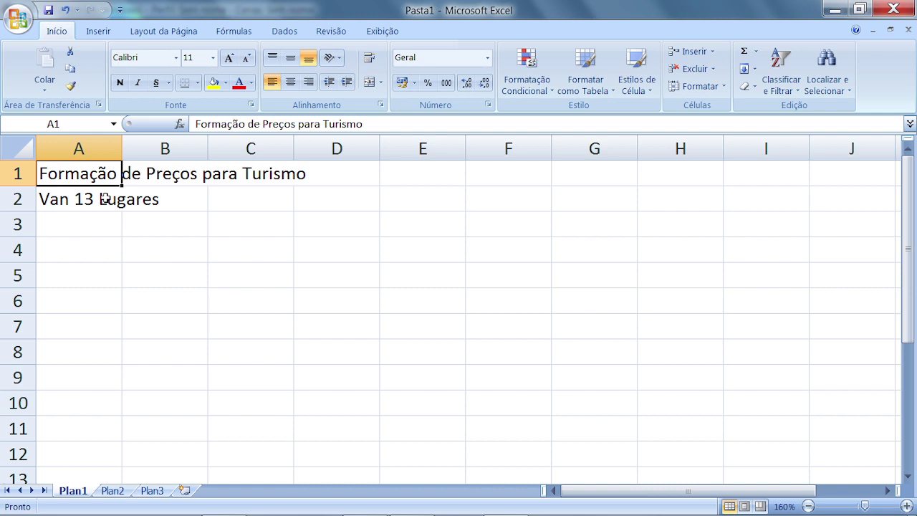
key("Right")
key("Right")
key("Right")
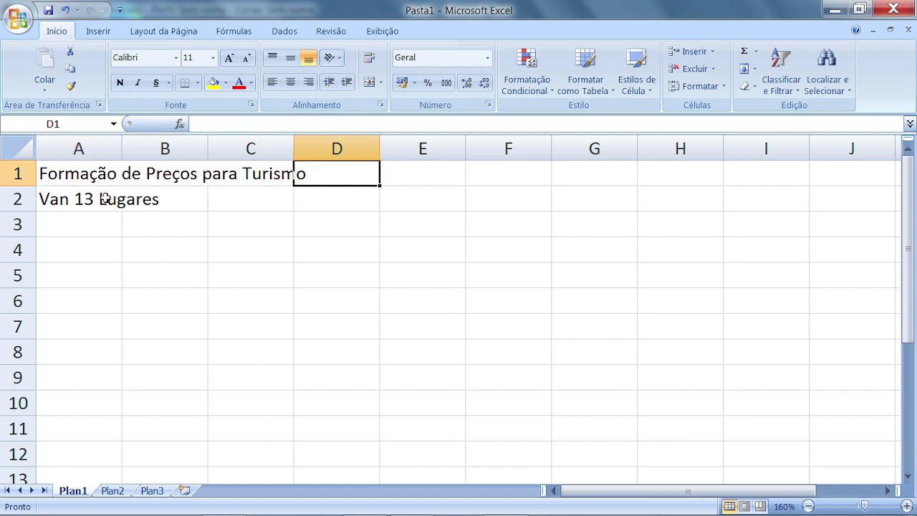
key("Right")
key("Right")
key("Right")
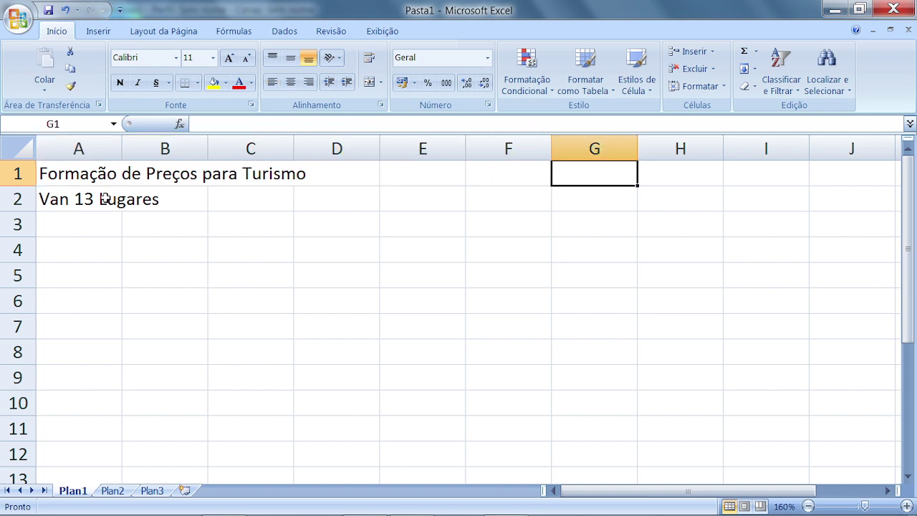
type("Qt.")
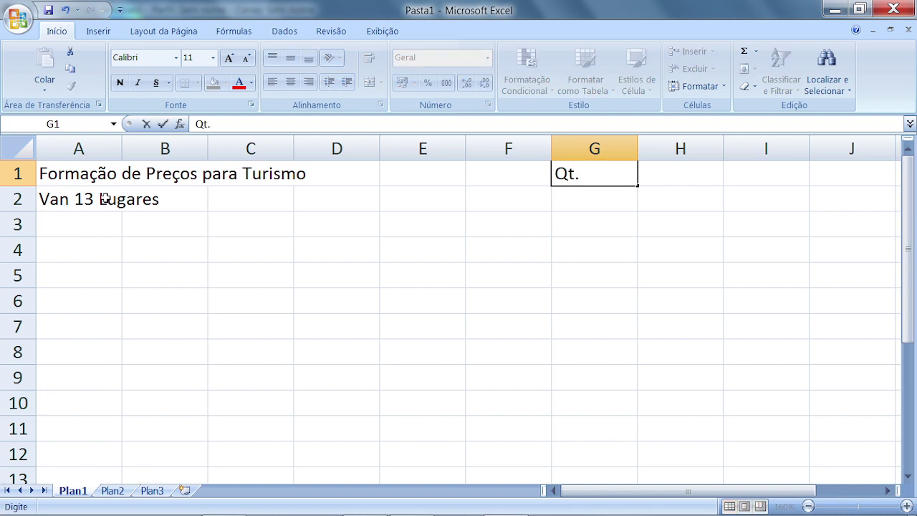
type("Max.")
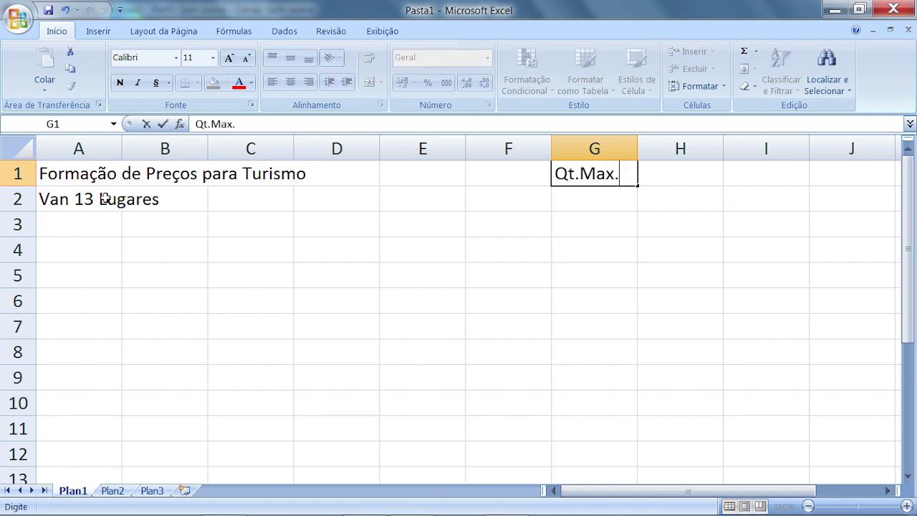
type("PAX")
key("Return")
key("Up")
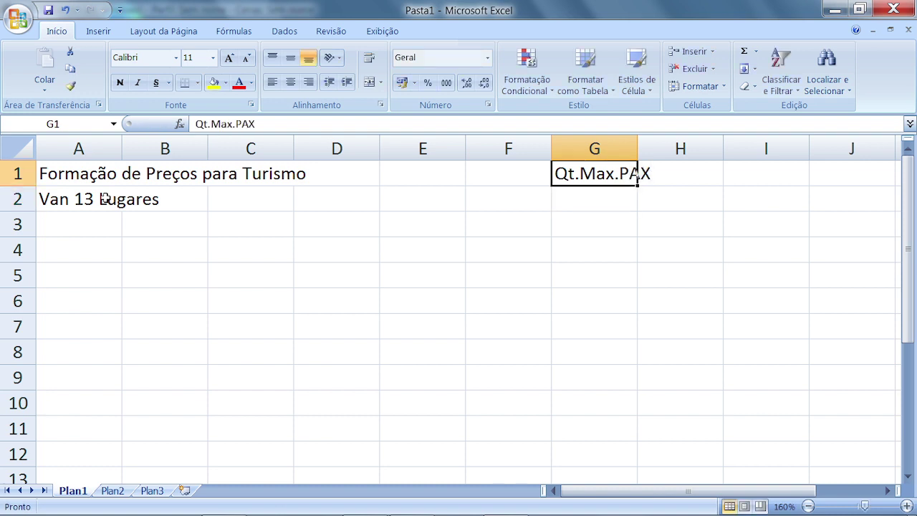
left_click_drag(638, 144, 666, 141)
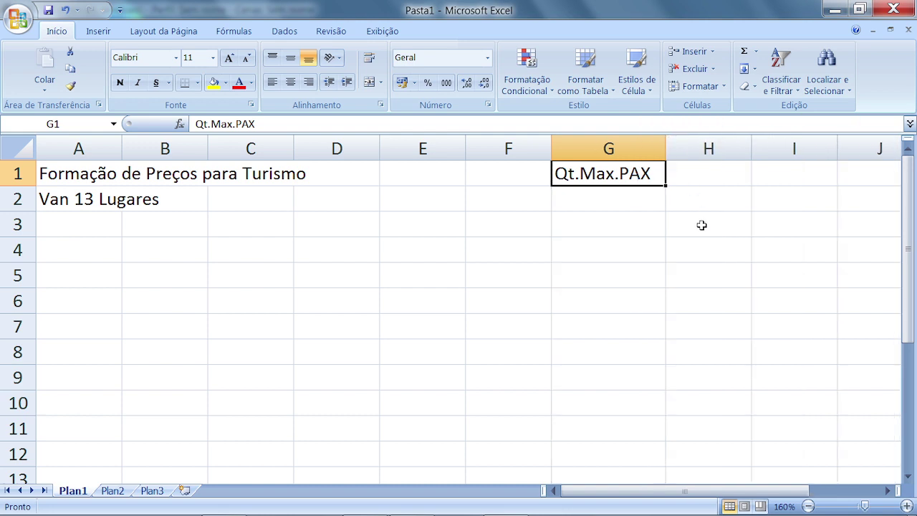
Step: Enter 11 as the maximum passenger quantity in cell H1
left_click(703, 177)
type("11")
key("Return")
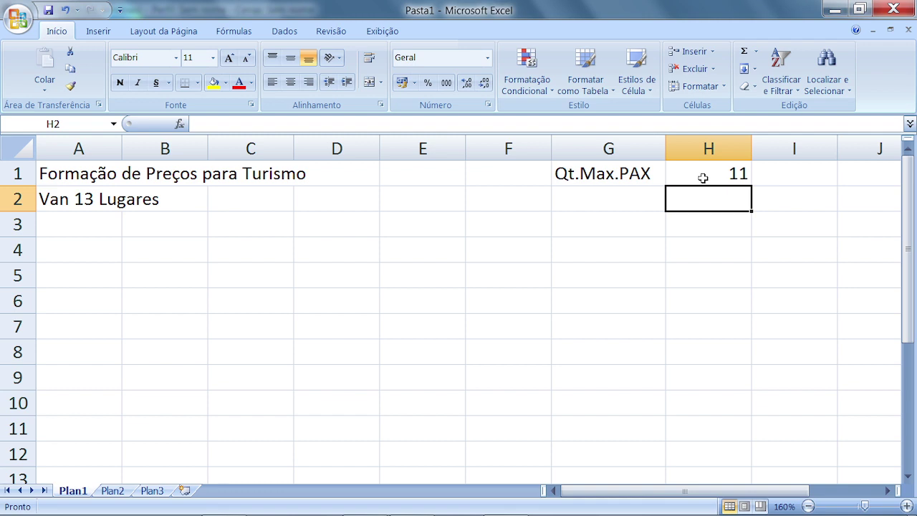
Step: Enter the label "Assistentes" in cell G2 and the quantity 2 in cell H2
left_click(608, 199)
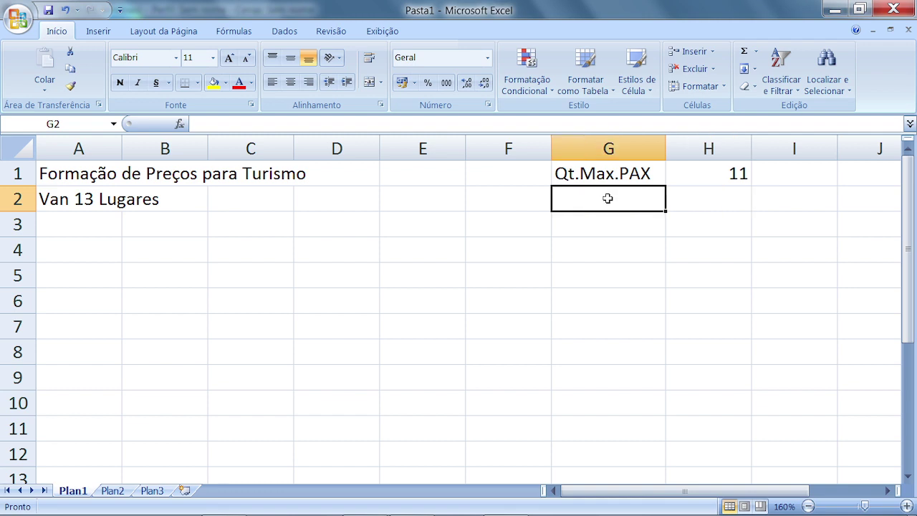
type("Assiste")
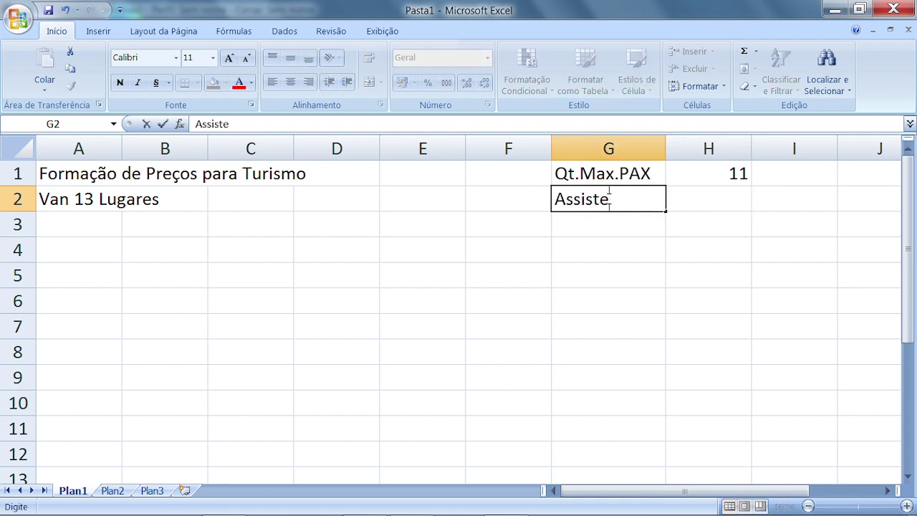
type("ntes")
left_click(739, 198)
type("2")
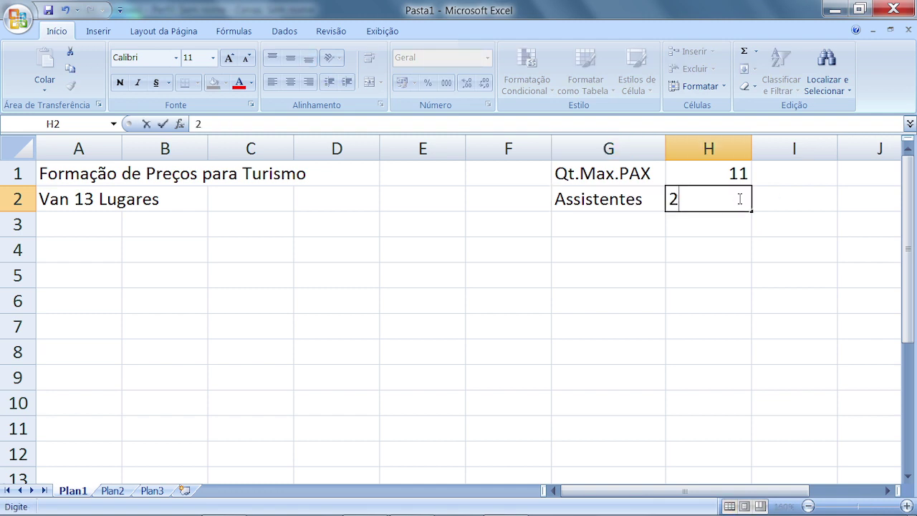
key("Return")
Step: Try an alternative split by setting the maximum passengers in H1 to 10 and the assistants in H2 to 3
left_click(739, 198)
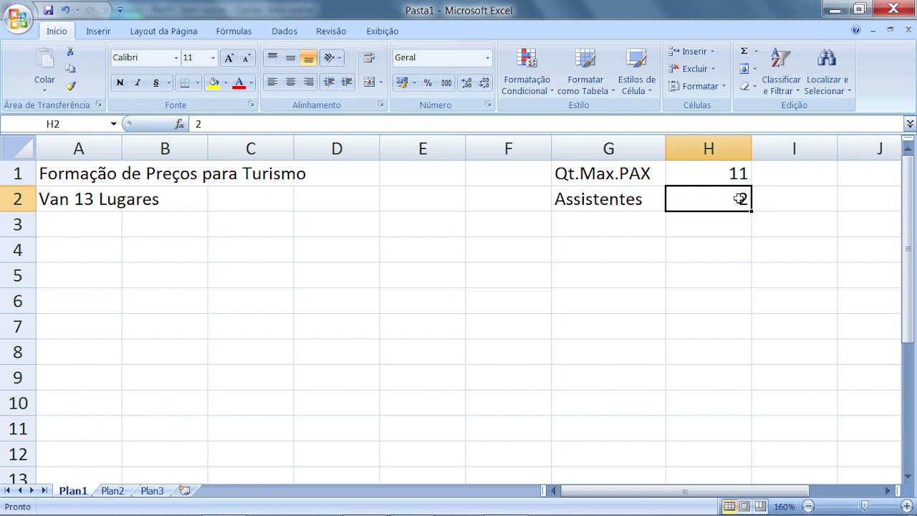
key("Up")
type("10")
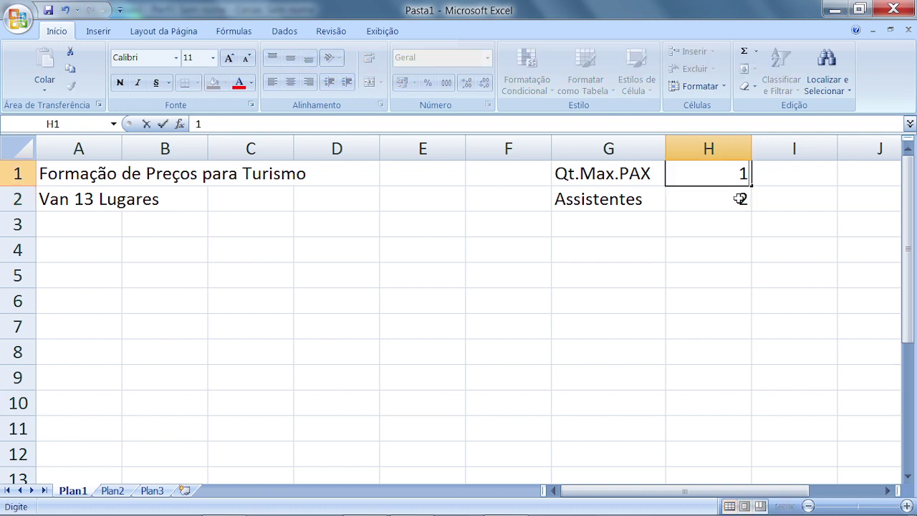
key("Return")
type("3")
key("Return")
Step: Restore the maximum passengers in H1 to 11 and the assistants in H2 to 2
left_click(739, 199)
key("Up")
type("11")
key("Return")
type("2")
key("Return")
key("Up")
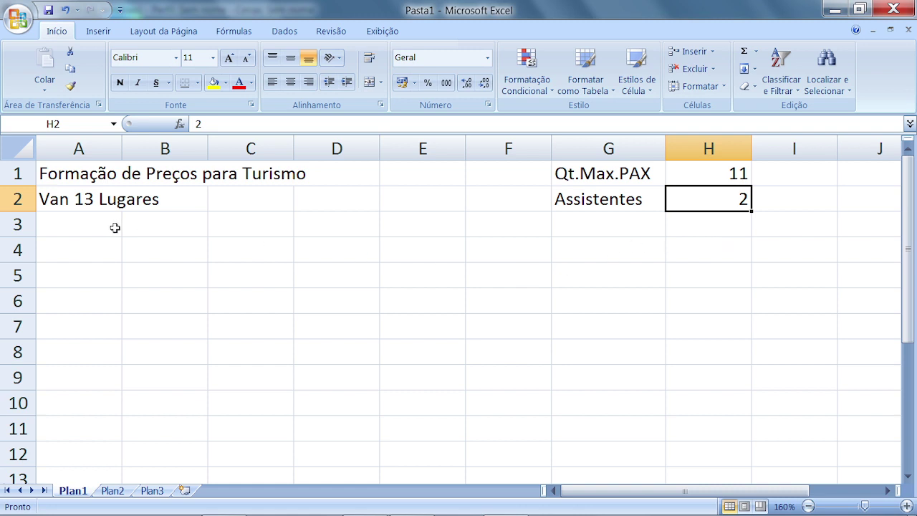
Step: Enter the section heading "Custo Variável" in cell A3
left_click(91, 228)
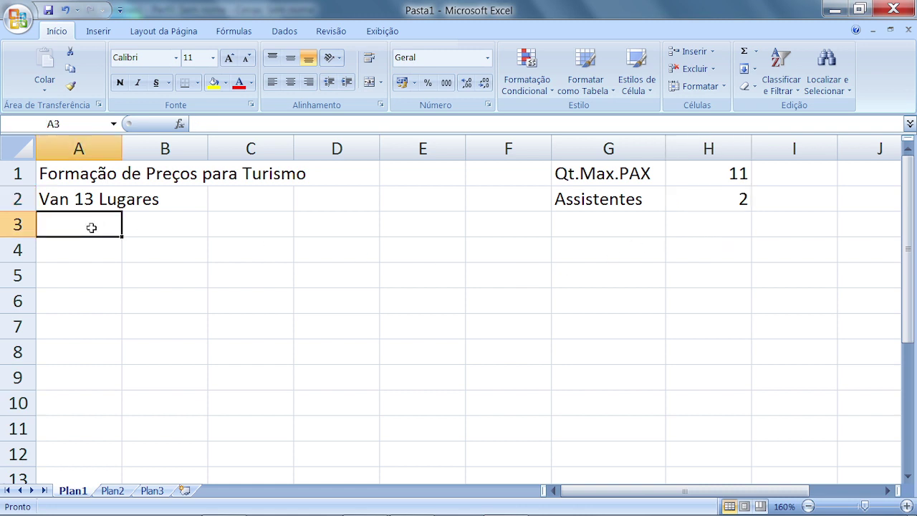
type("Cu")
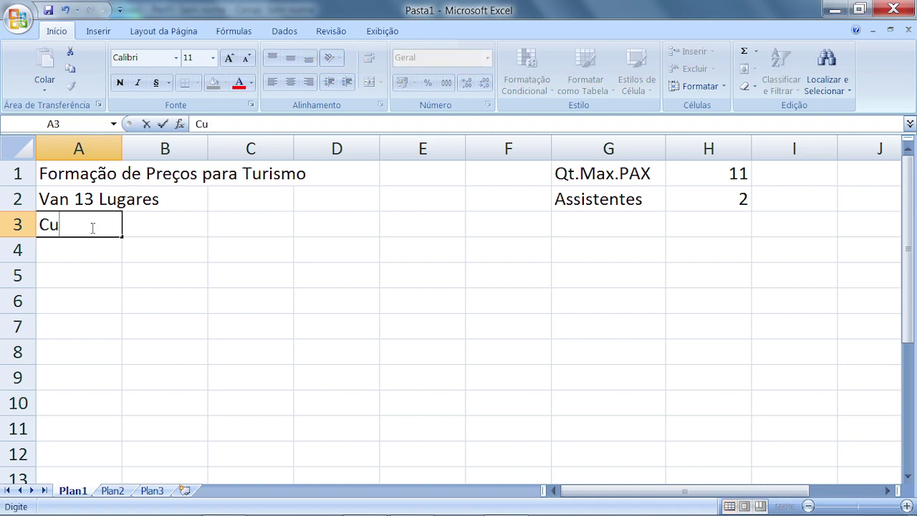
type("sto Variável")
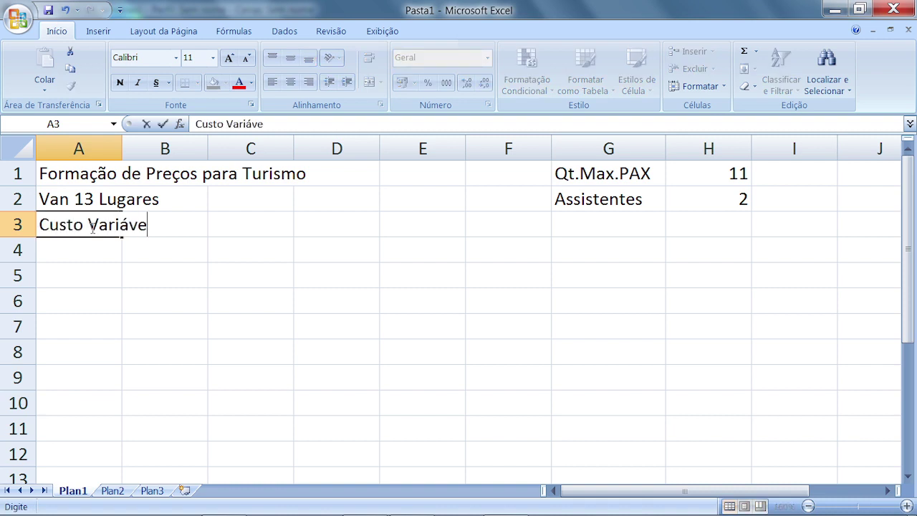
key("Return")
Step: Enter the section heading "Custo Fixo" in cell F3
left_click(91, 227)
key("Right")
key("Right")
key("Right")
key("Right")
key("Right")
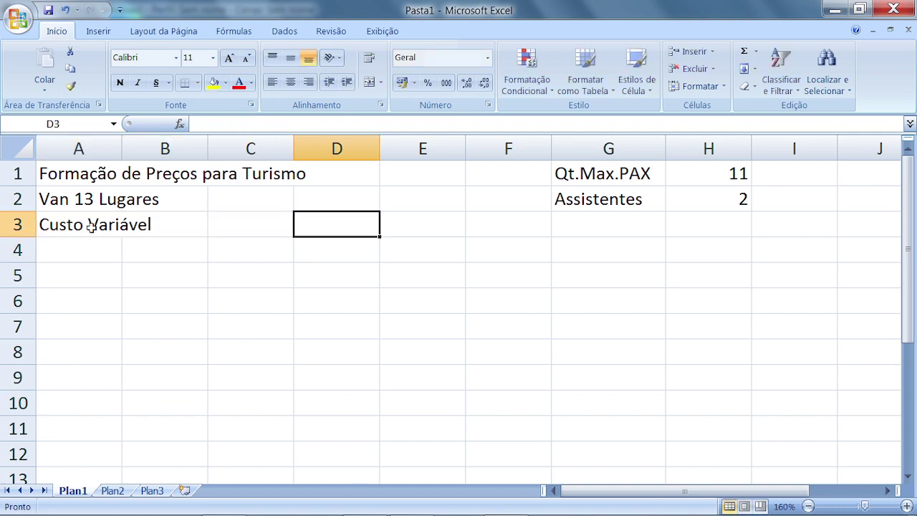
type("Cus")
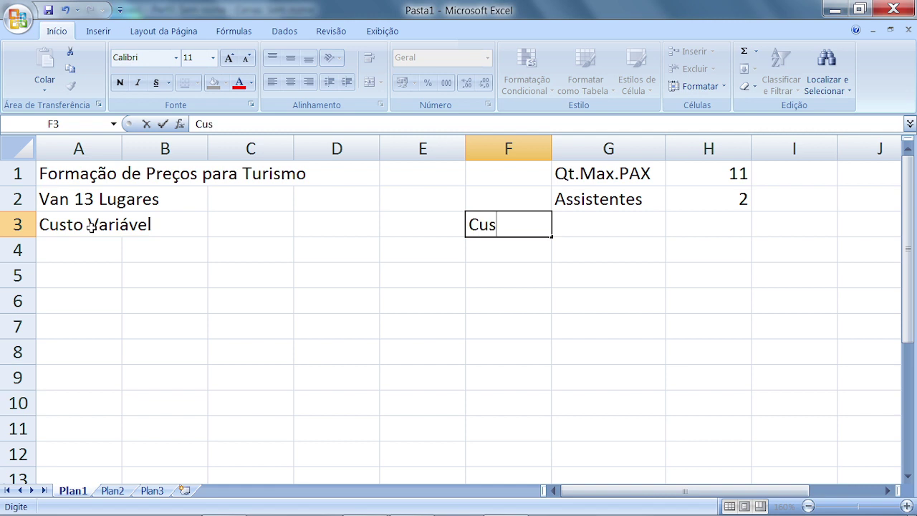
type("to Fixo")
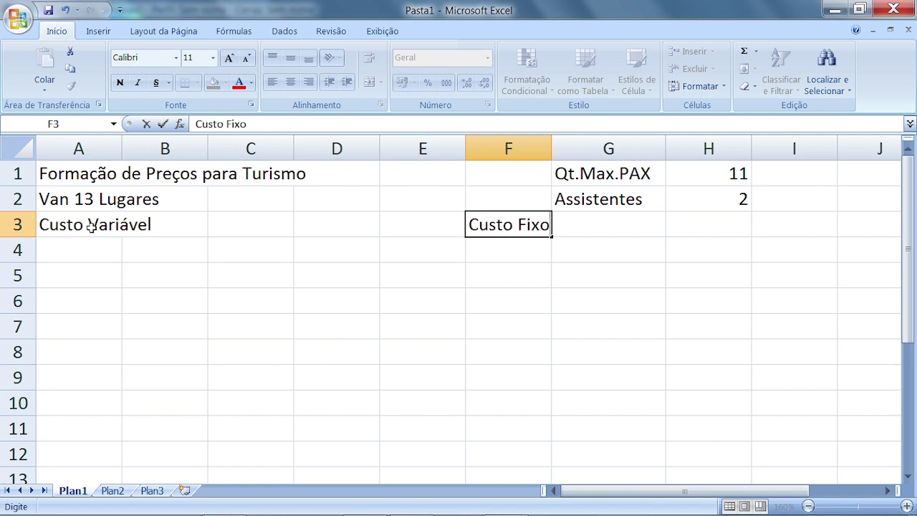
key("Return")
key("Up")
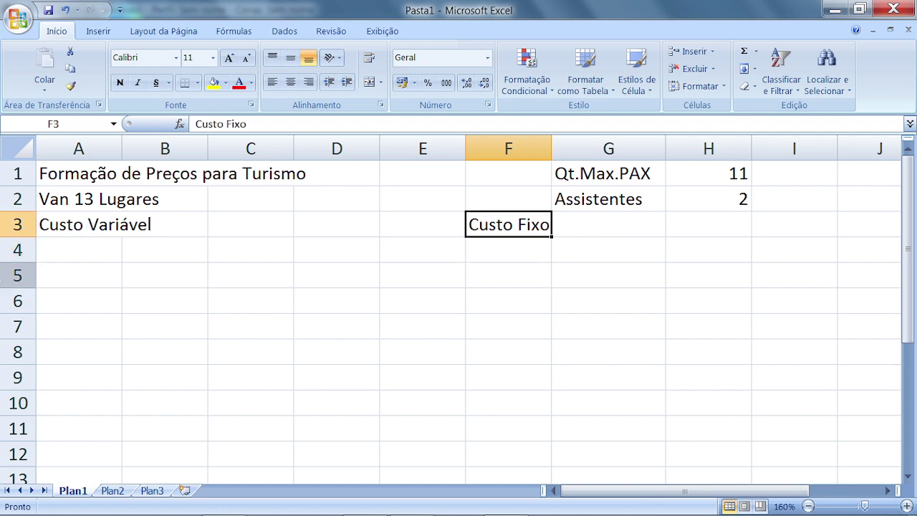
Step: Enter the variable cost labels "Café da Manhã" in B4 and "Almoço" in B5
left_click(151, 261)
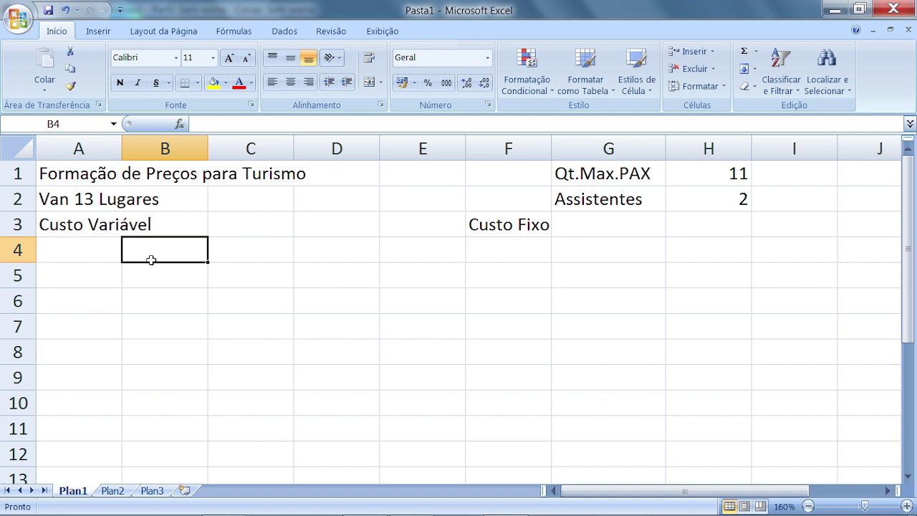
type("C")
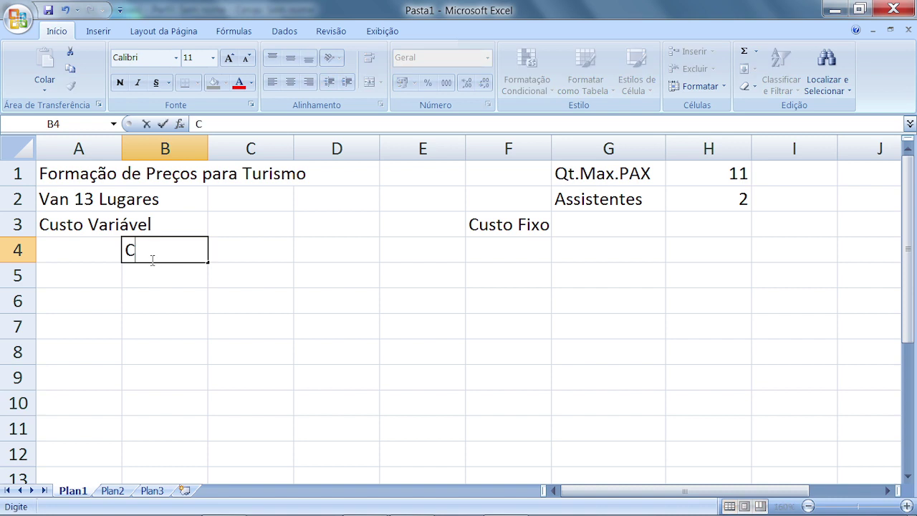
type("afé da Manhã")
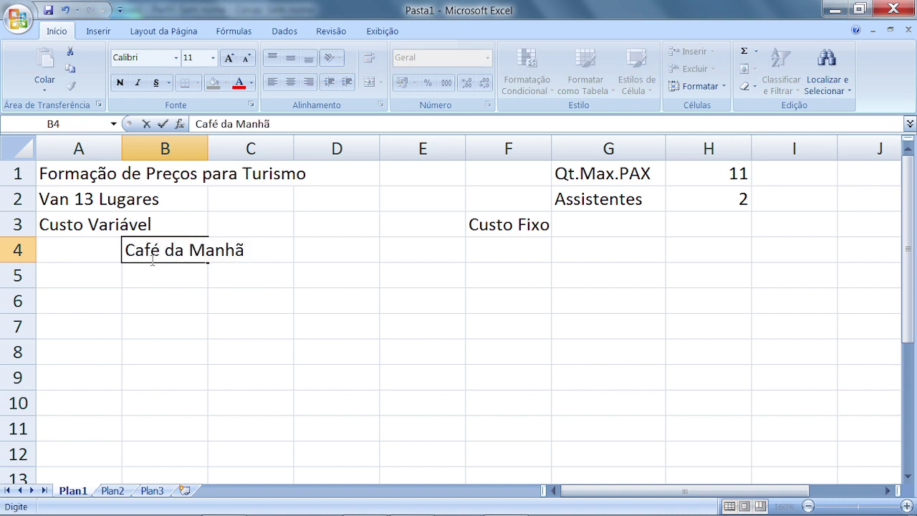
key("Return")
type("A")
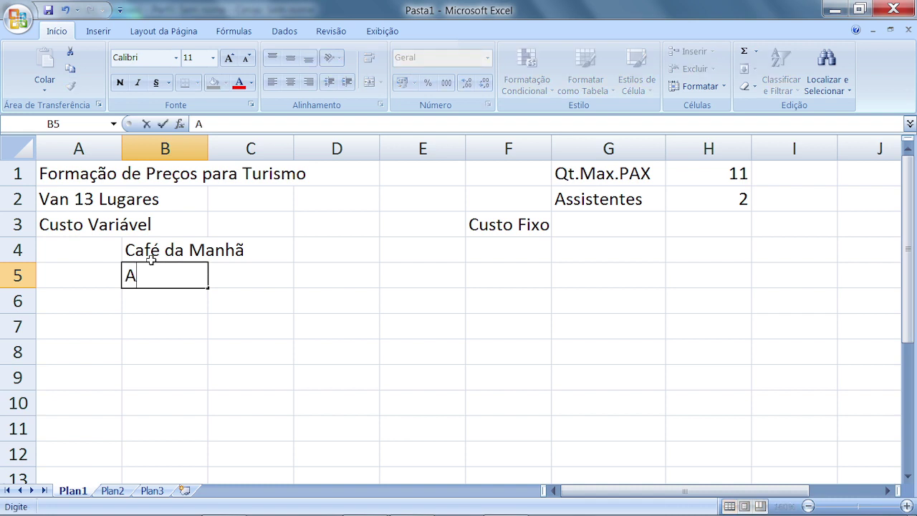
type("lmoço")
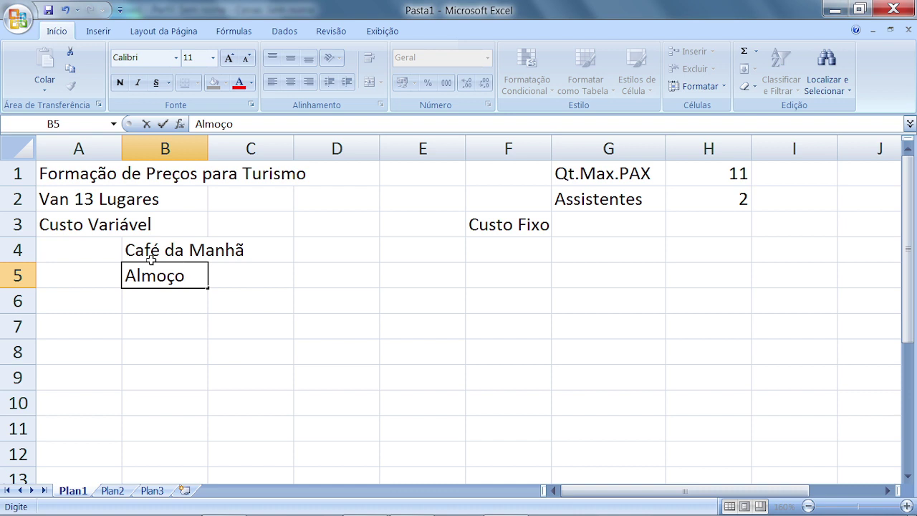
key("Return")
Step: Enter the labels "Seguro/Cartão" in B6 and "Entrada Parque" in B7, and widen column B to fit them
type("Seguro")
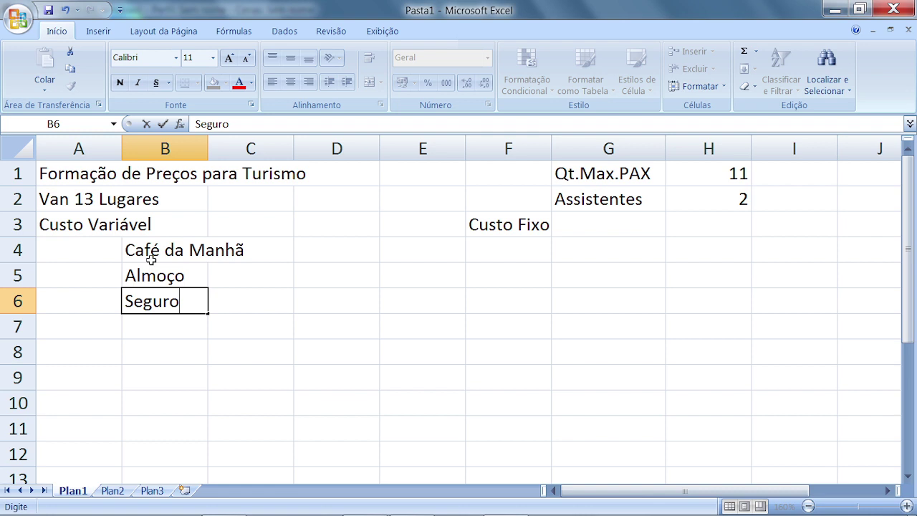
type("/Cartão")
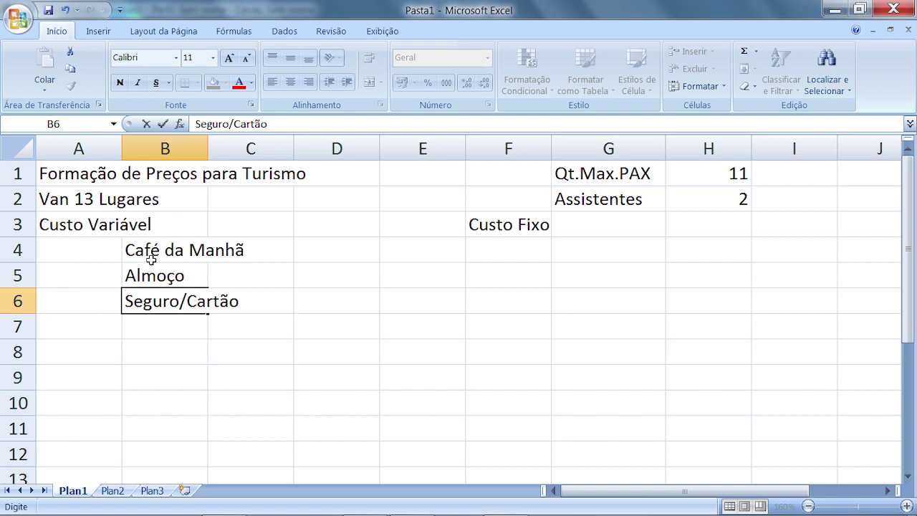
key("Return")
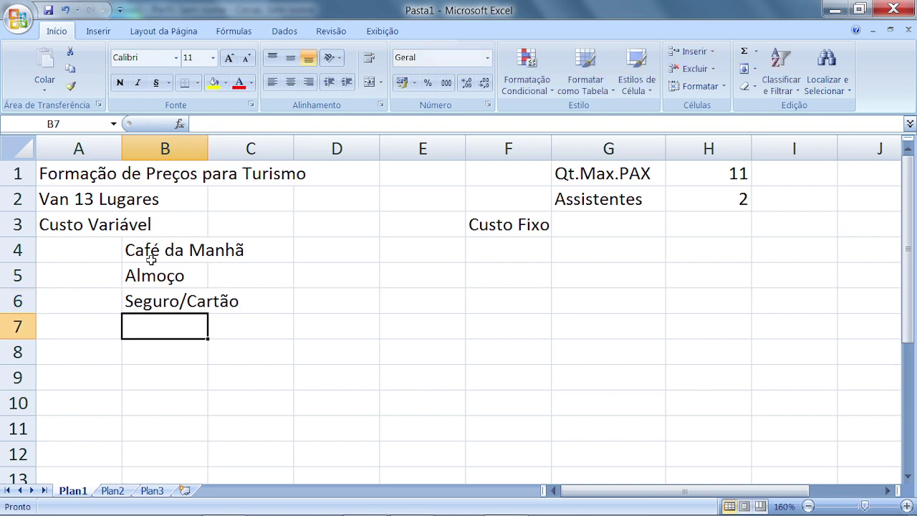
type("Entrada")
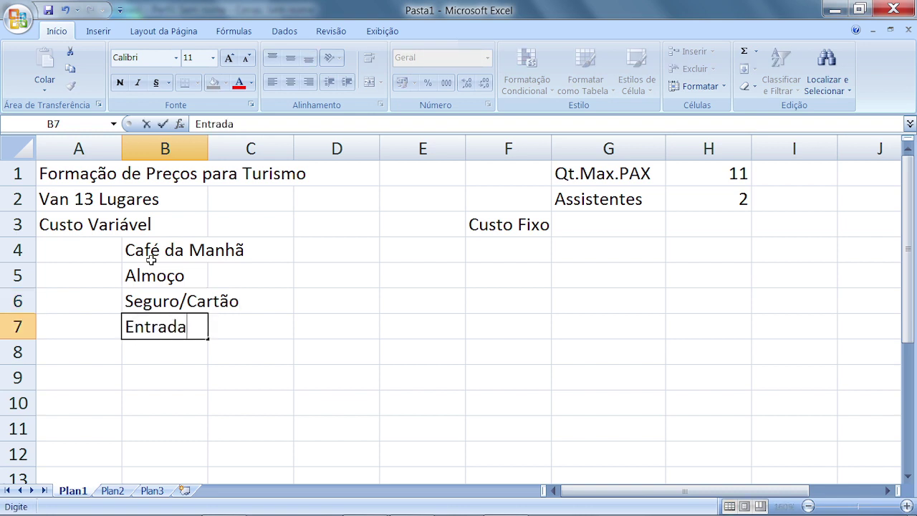
type(" Parque")
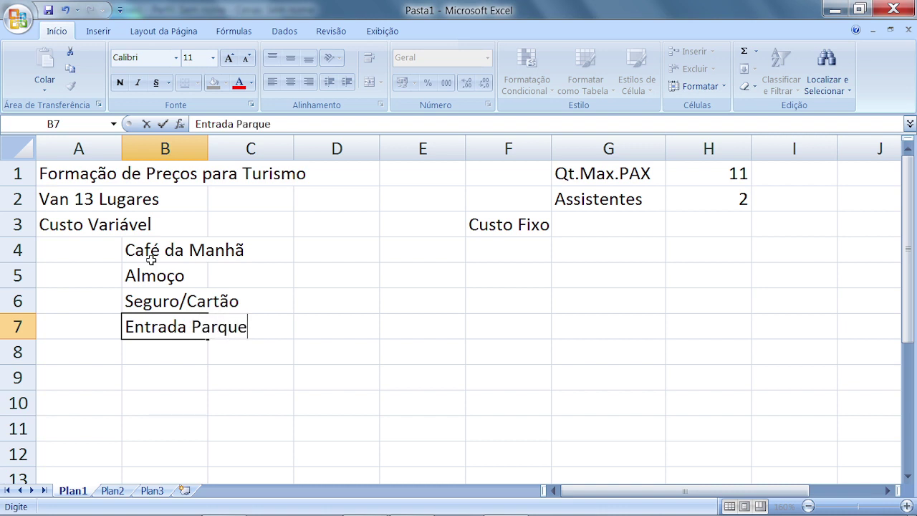
key("Return")
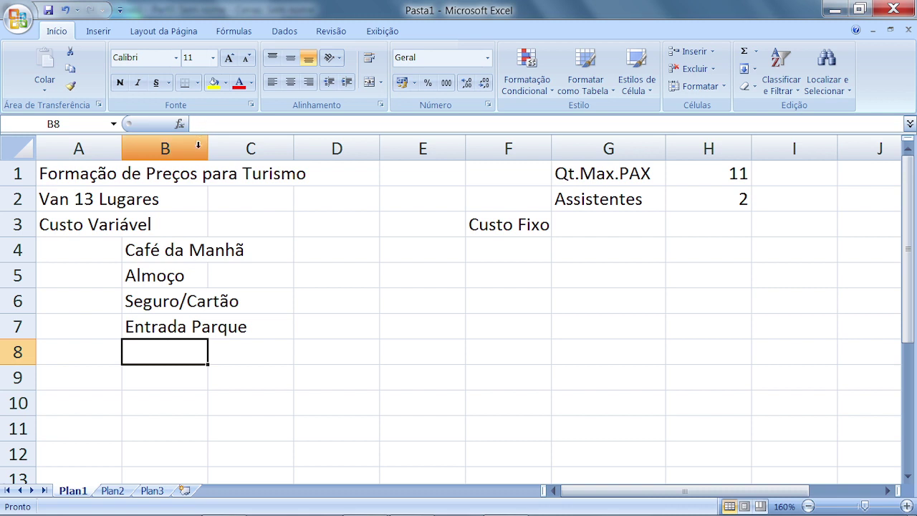
left_click_drag(207, 150, 264, 151)
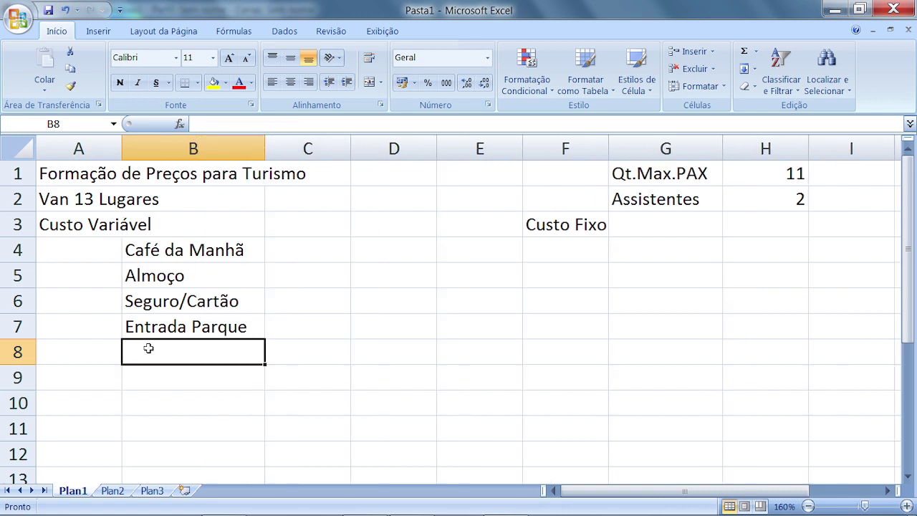
Step: Enter the variable cost values 10, 25, 12 and 12 in cells C4 to C7
left_click(337, 259)
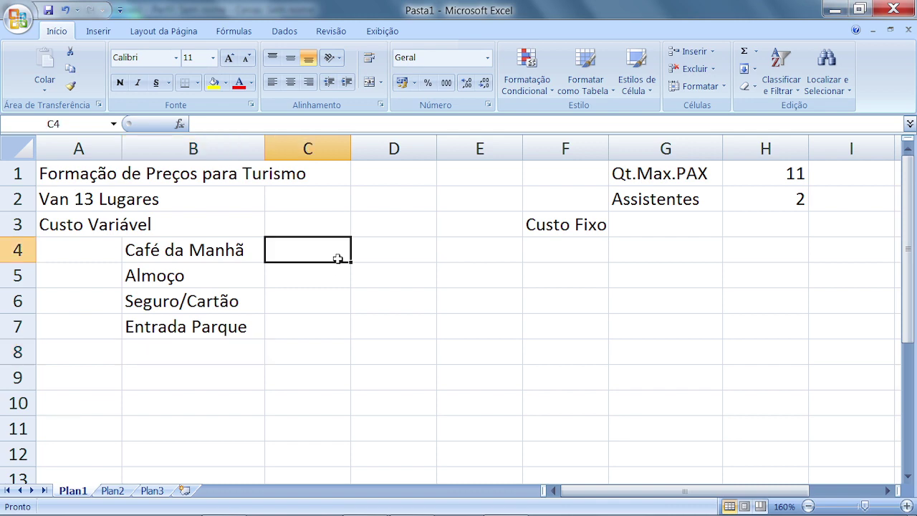
type("10")
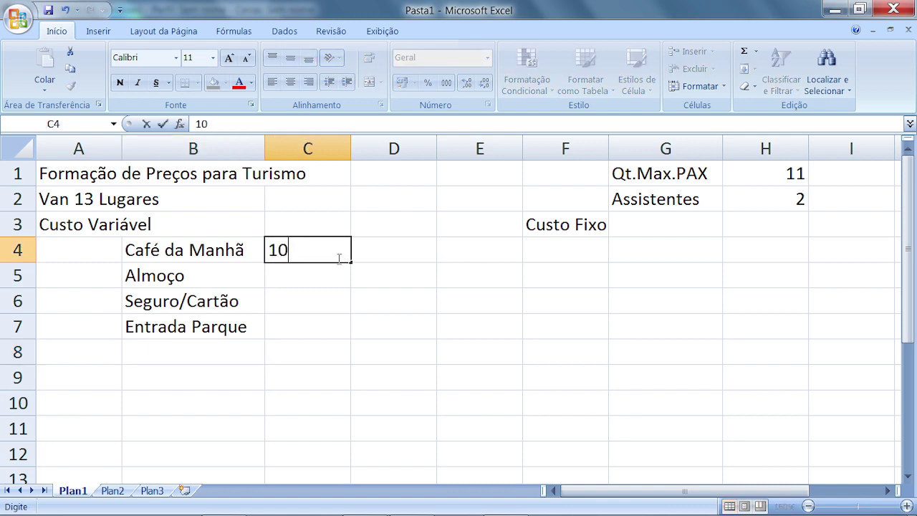
type("25")
key("BackSpace")
key("BackSpace")
key("Return")
type("25")
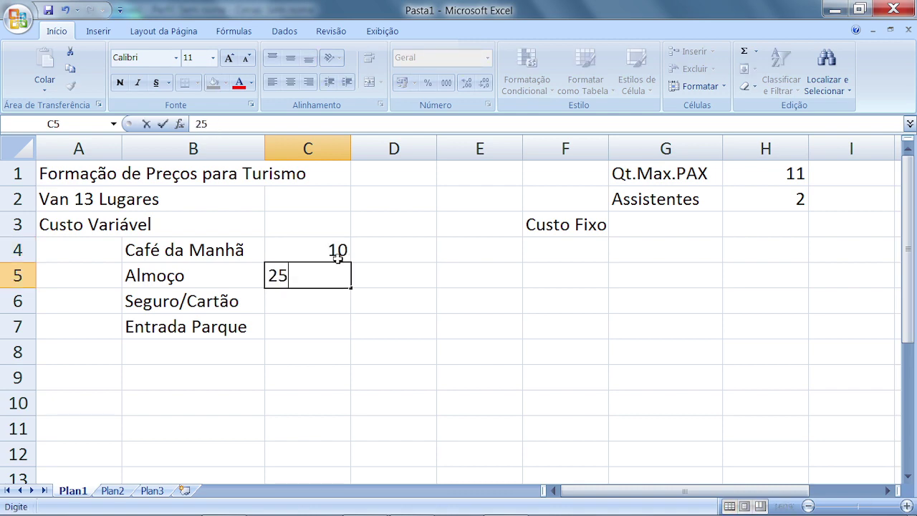
key("Return")
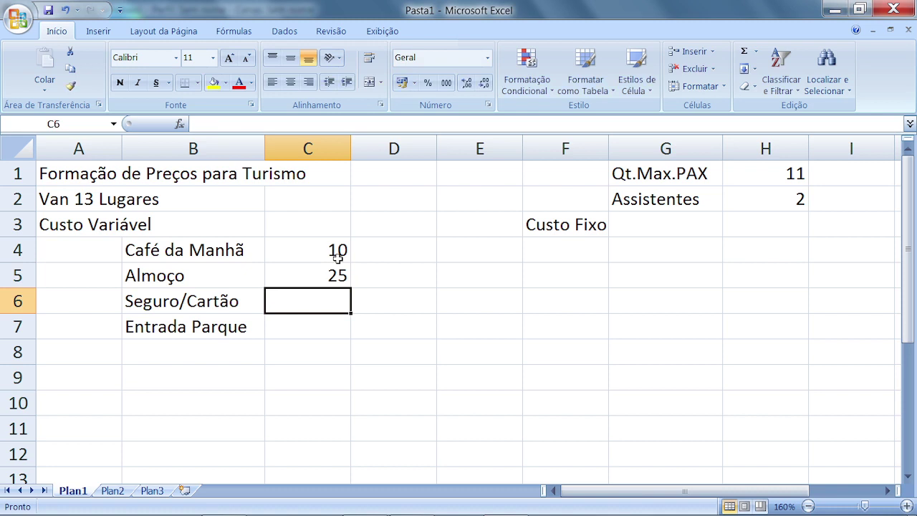
type("12")
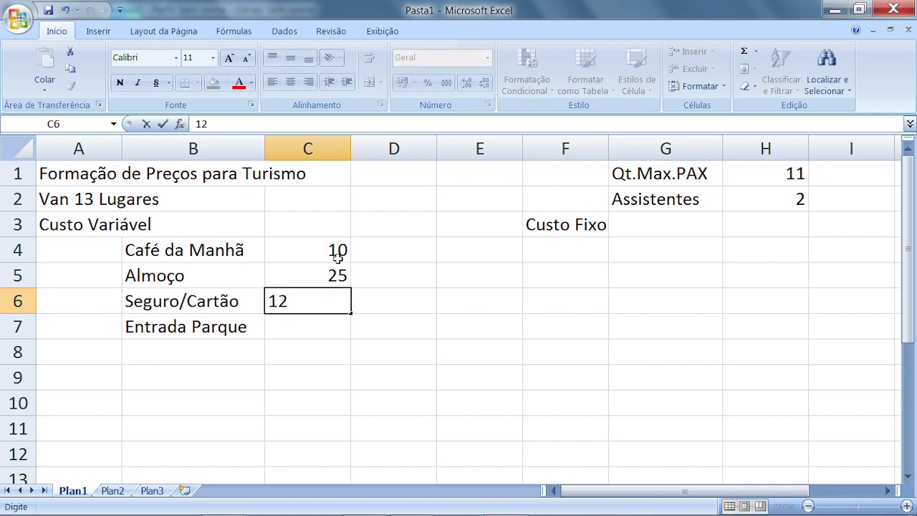
key("Return")
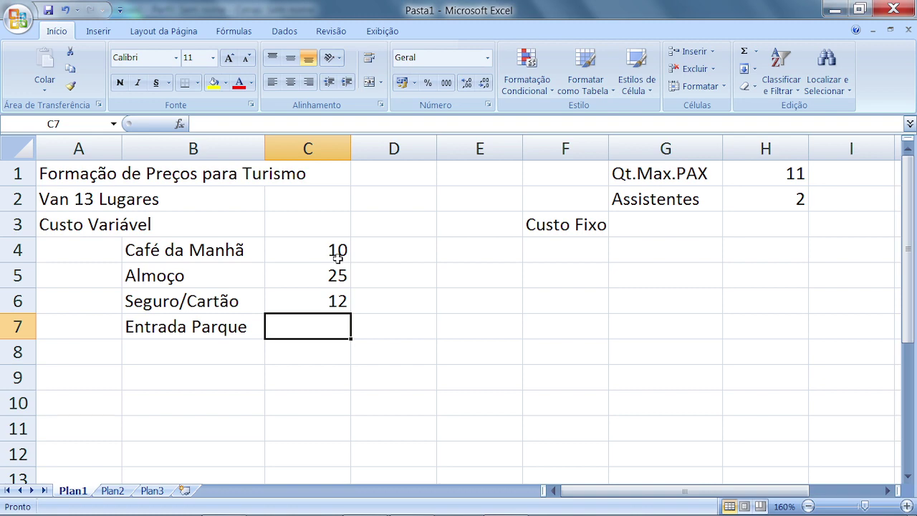
type("12")
key("Return")
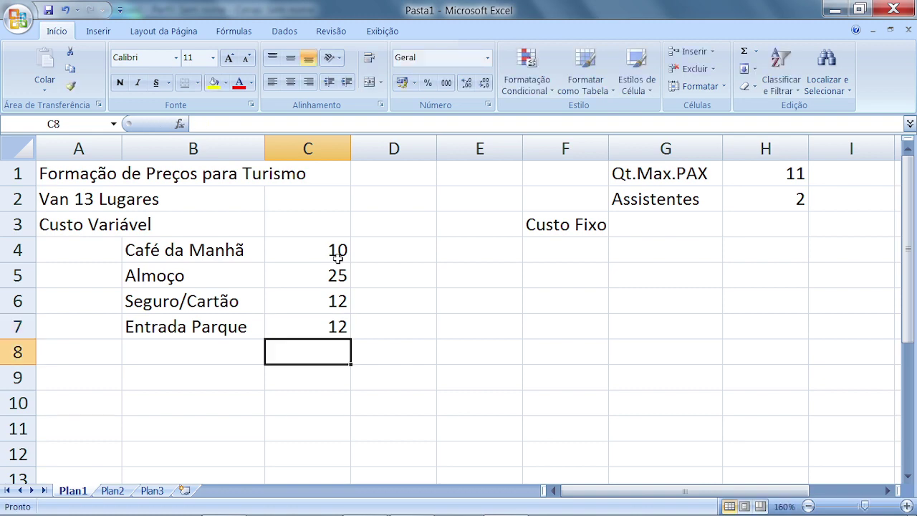
Step: Enter the label "Total" in cell B9 and align it to the right
left_click(181, 376)
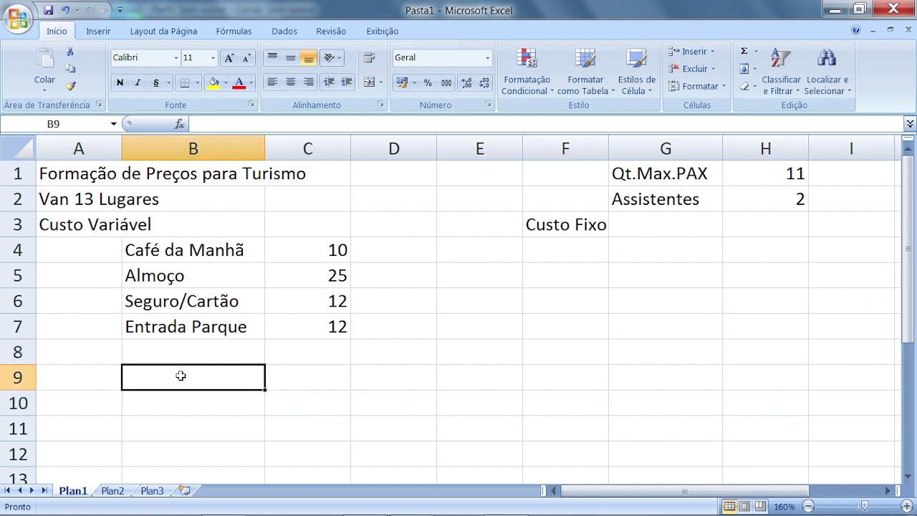
type("Total")
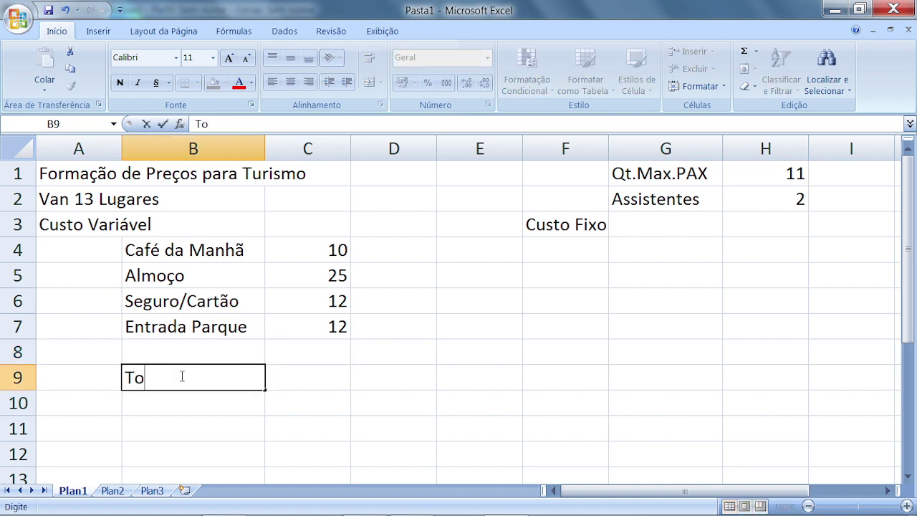
key("Return")
left_click(180, 376)
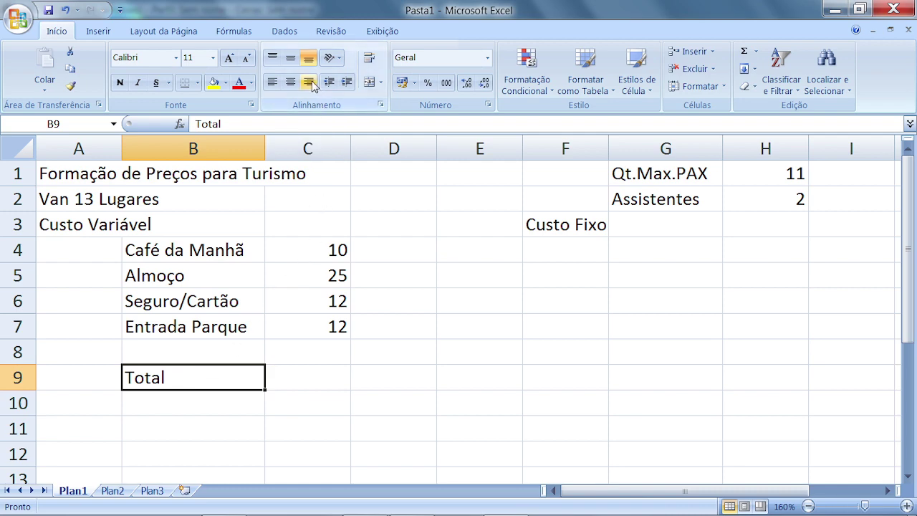
left_click(309, 82)
Step: Sum the variable costs of range C4:C8 in cell C9
left_click(325, 380)
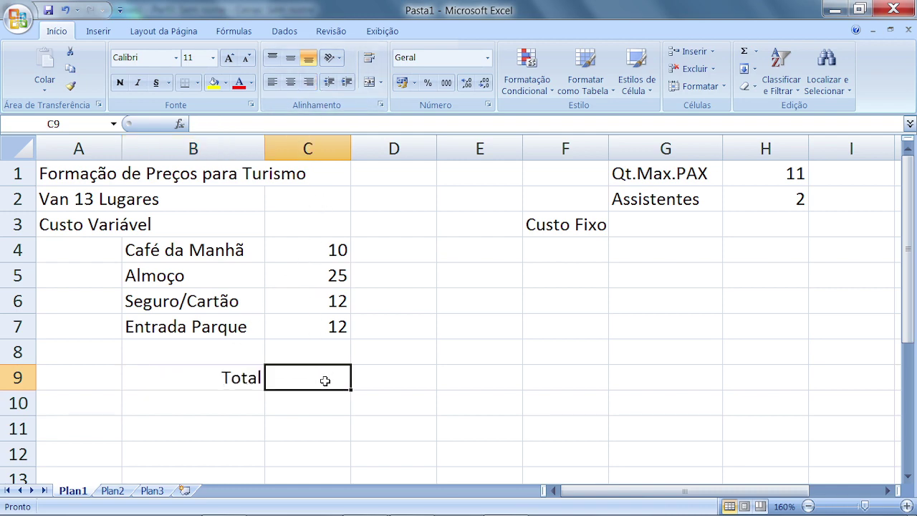
left_click(745, 53)
key("Return")
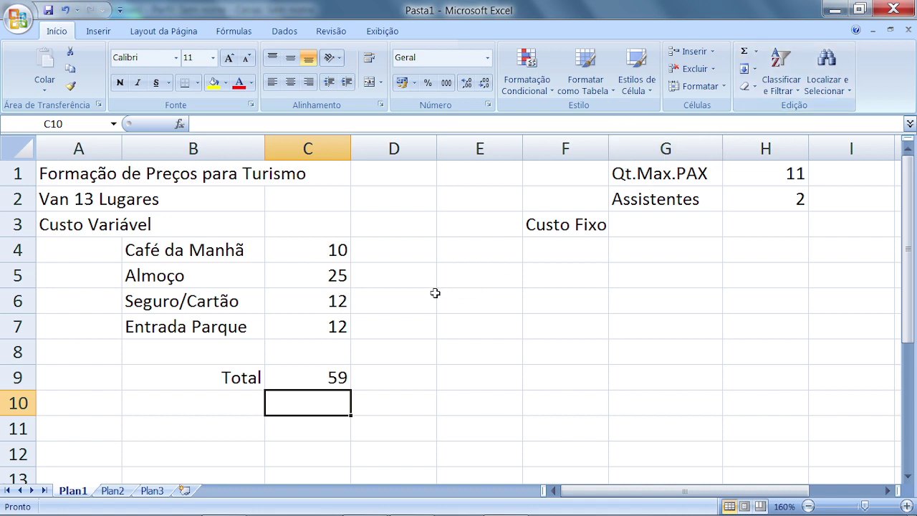
Step: Format the values in C4:C9 with two decimal places
left_click_drag(324, 251, 323, 375)
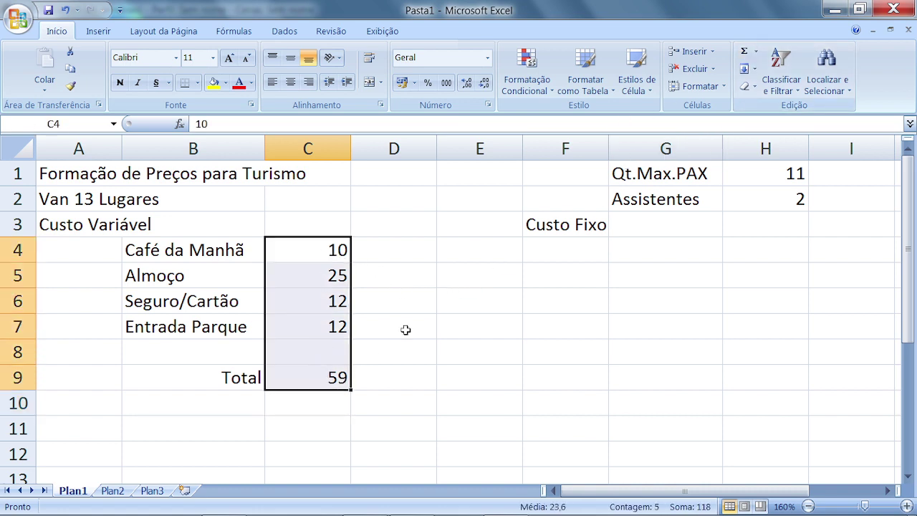
left_click(465, 84)
left_click(466, 84)
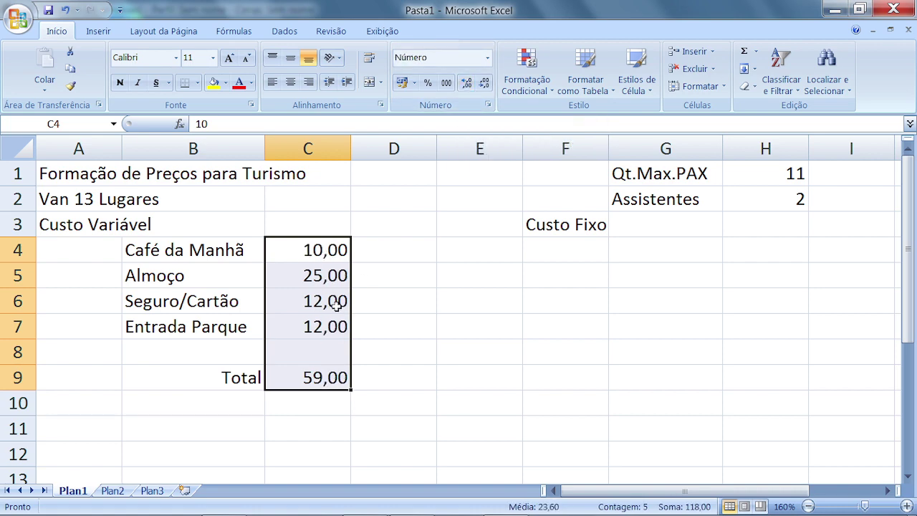
left_click(374, 386)
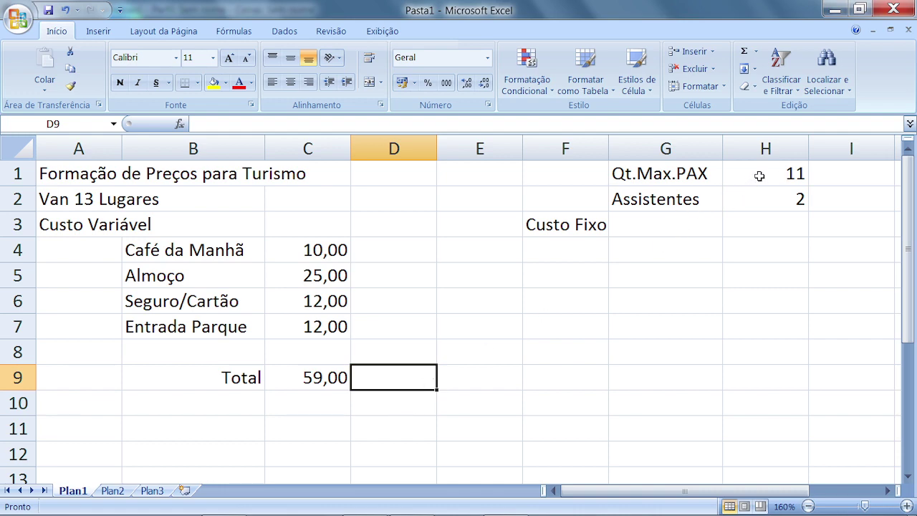
Step: Review the assistants quantity in H2, the individual variable costs in C4:C7 and the total in C9
double_click(774, 202)
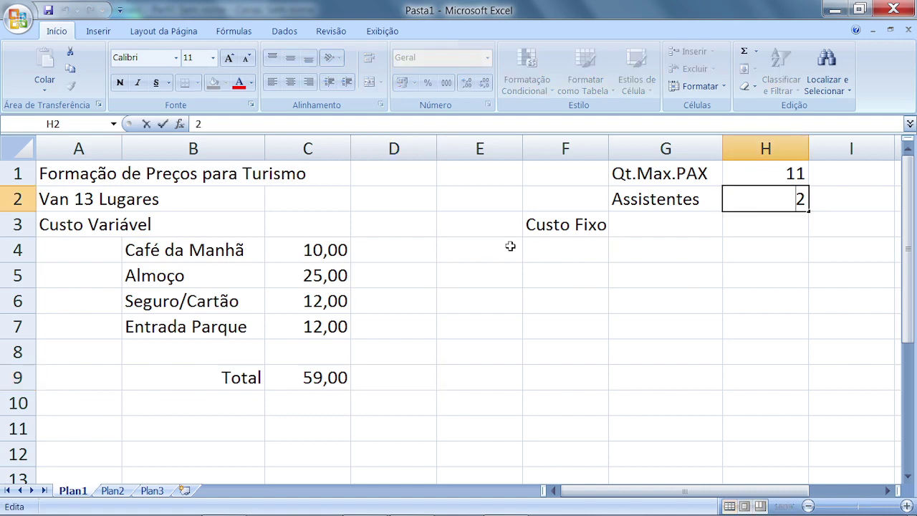
left_click(326, 382)
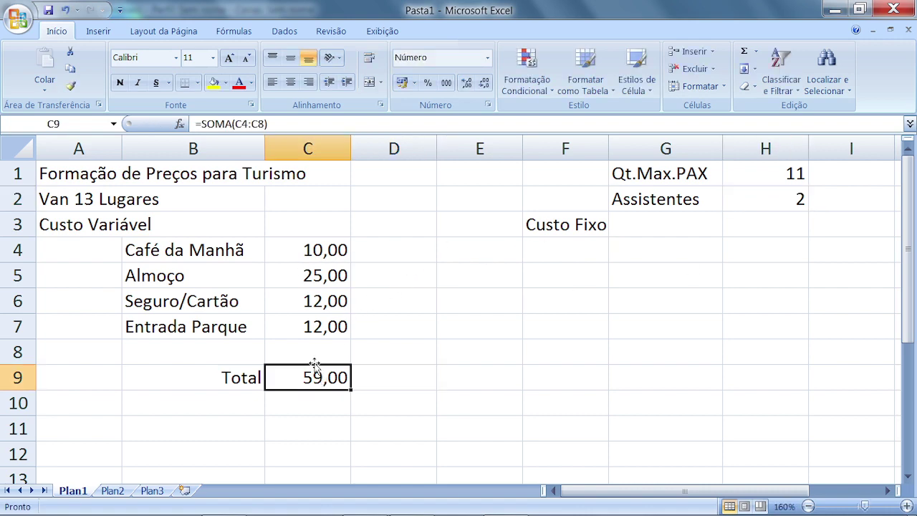
left_click(315, 251)
left_click(324, 272)
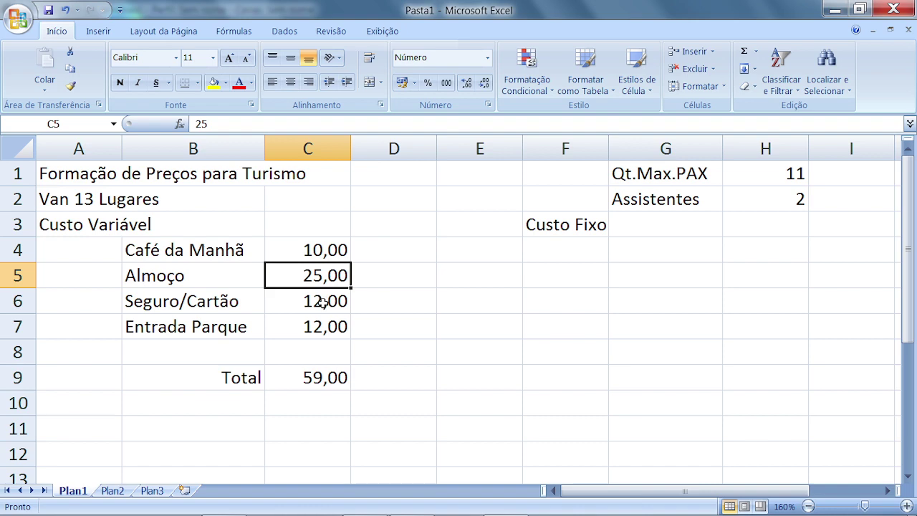
left_click(322, 302)
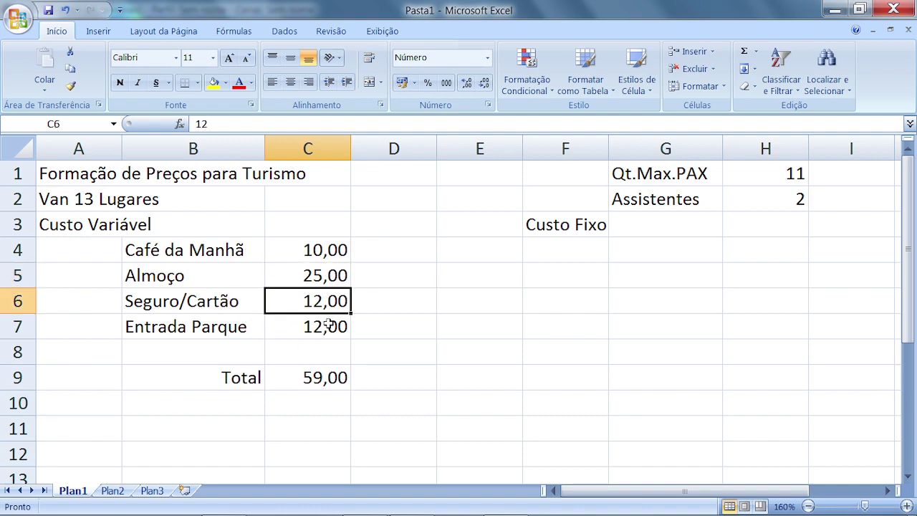
double_click(329, 325)
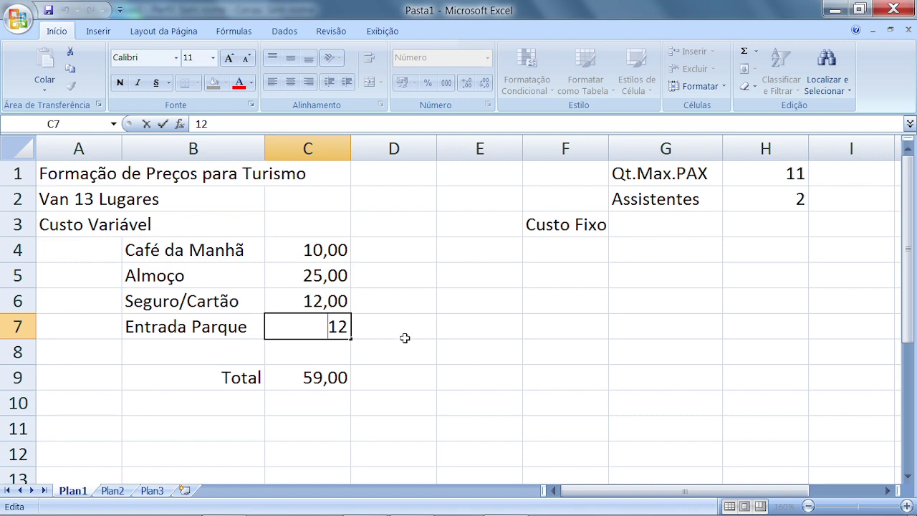
key("Escape")
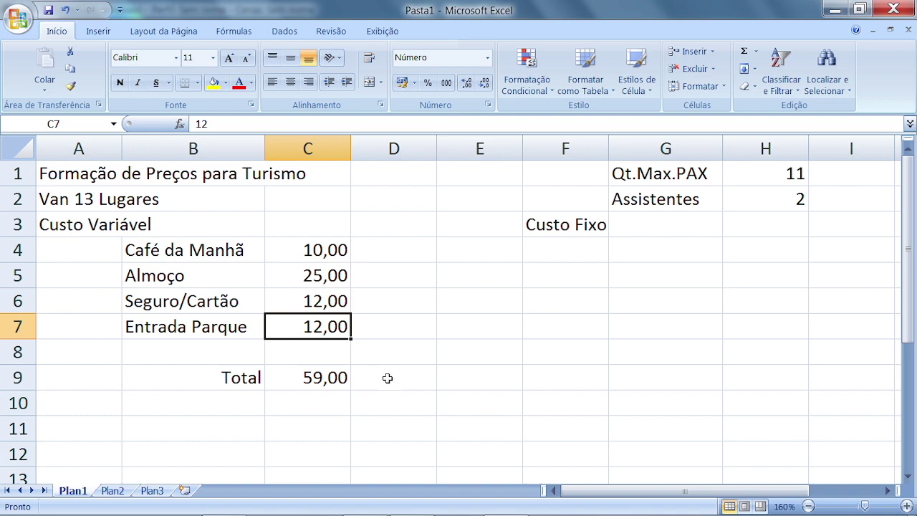
double_click(387, 378)
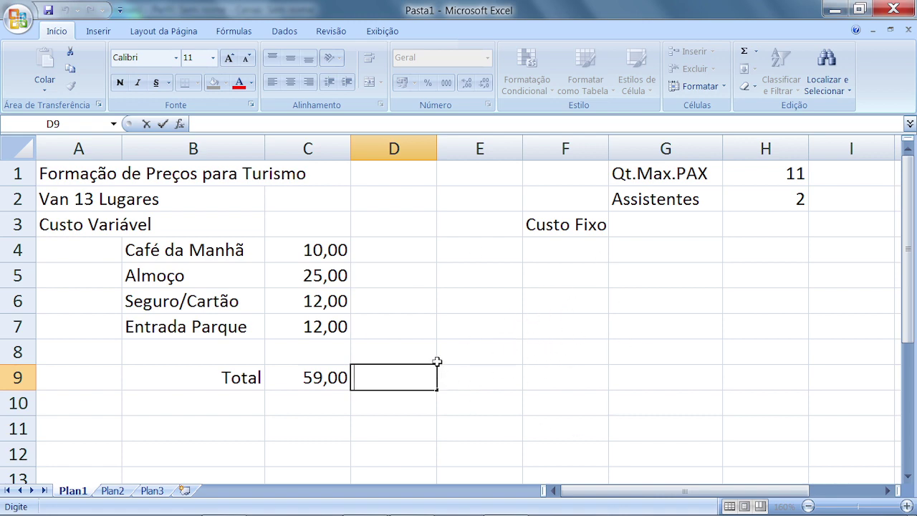
left_click(322, 381)
left_click(391, 380)
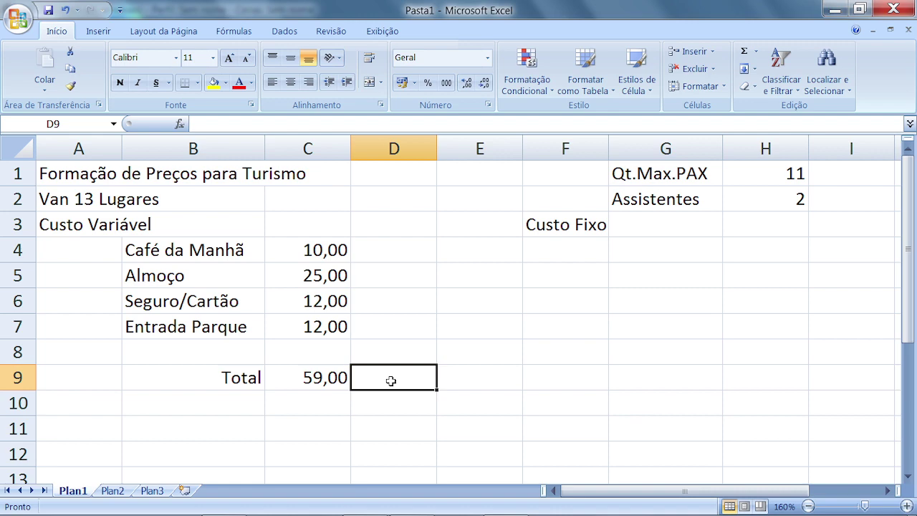
Step: Enter a formula in D9 that multiplies the variable cost total by the passenger quantity and adds the assistants: +C9*H1+H2
type("+")
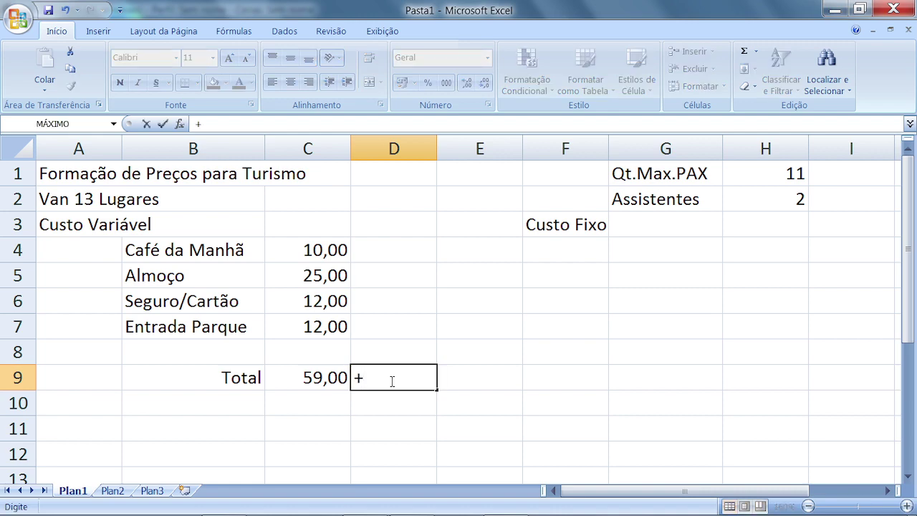
left_click(328, 383)
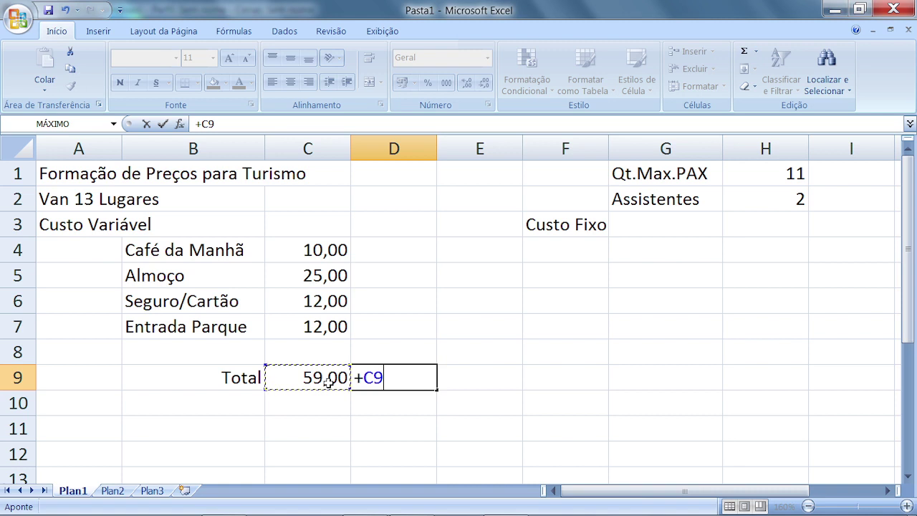
type("*")
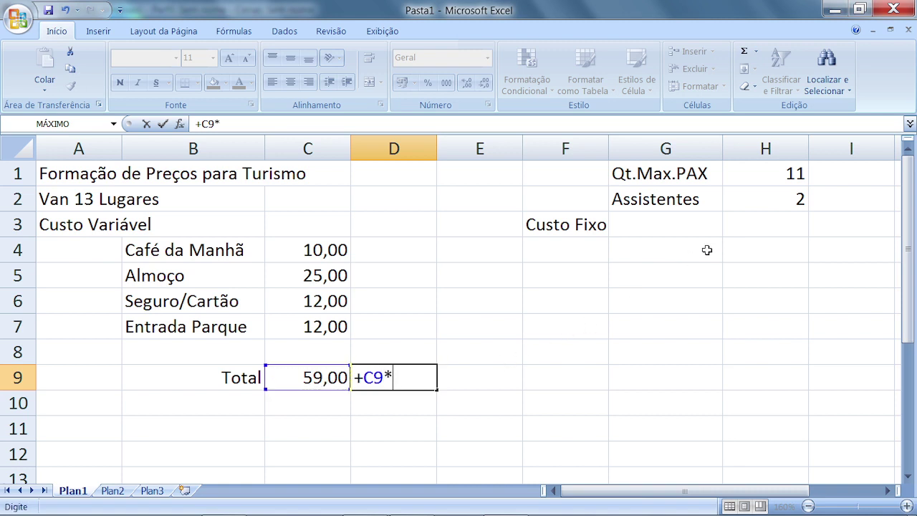
left_click(776, 173)
type("+")
left_click(769, 200)
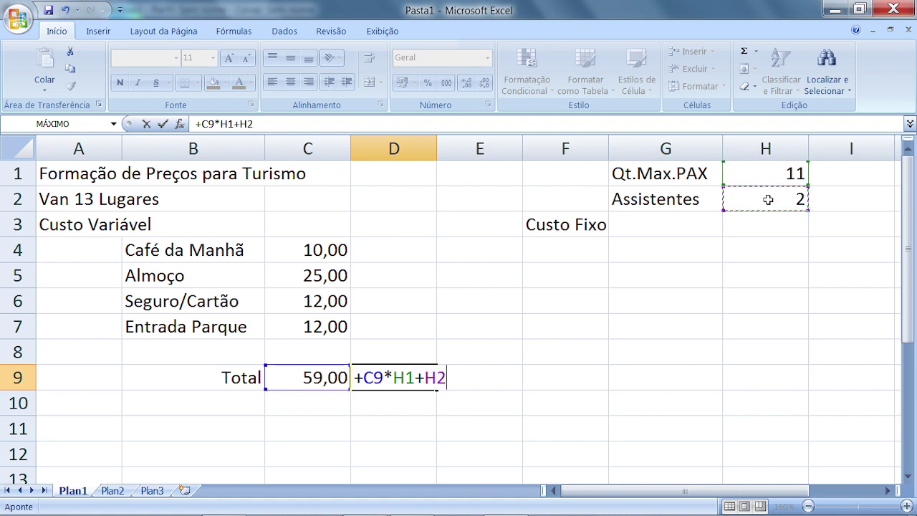
key("Return")
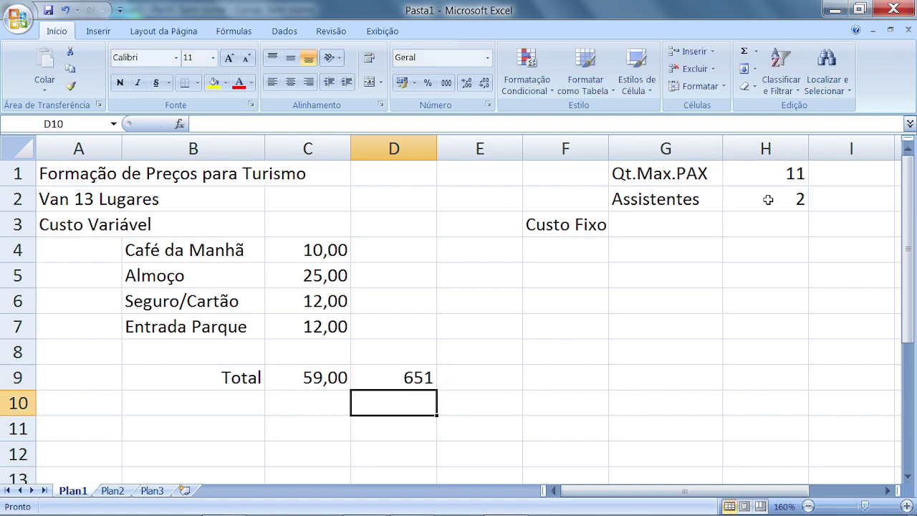
Step: Correct the D9 formula by enclosing the passenger and assistant sum in parentheses: =+C9*(H1+H2)
left_click(384, 377)
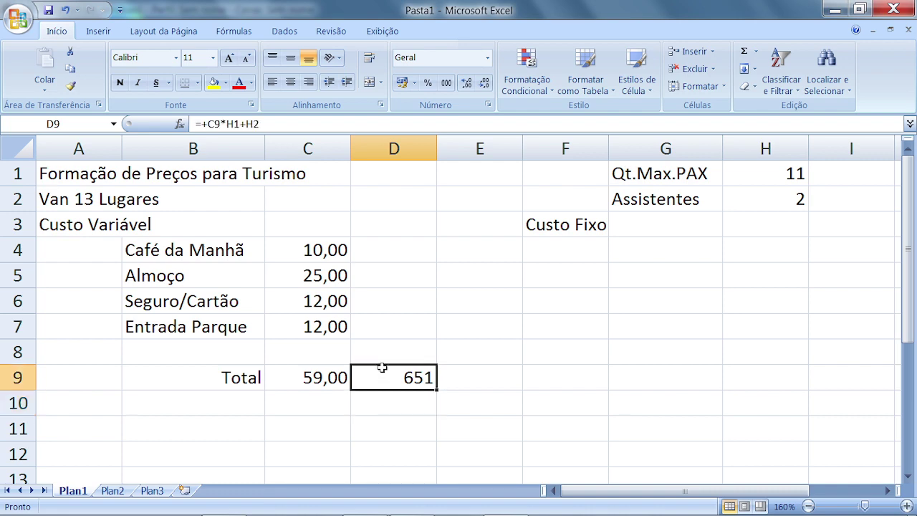
double_click(417, 391)
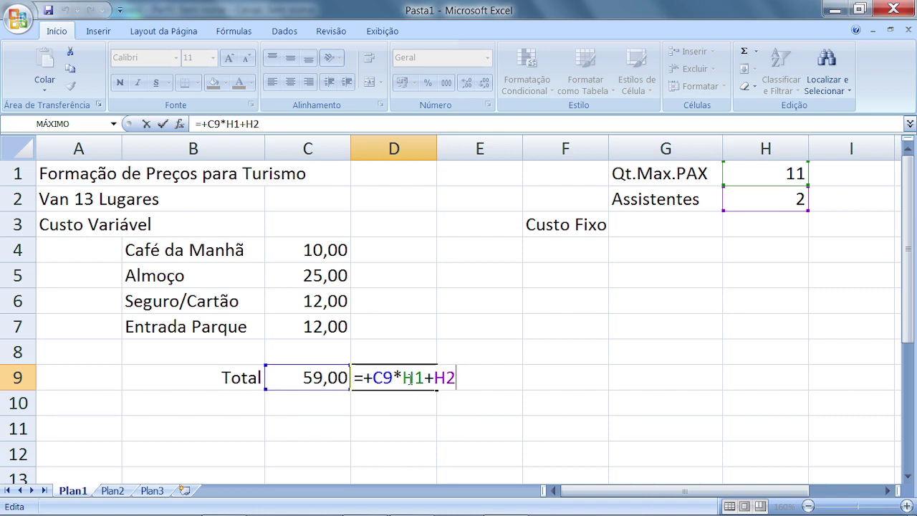
type(")")
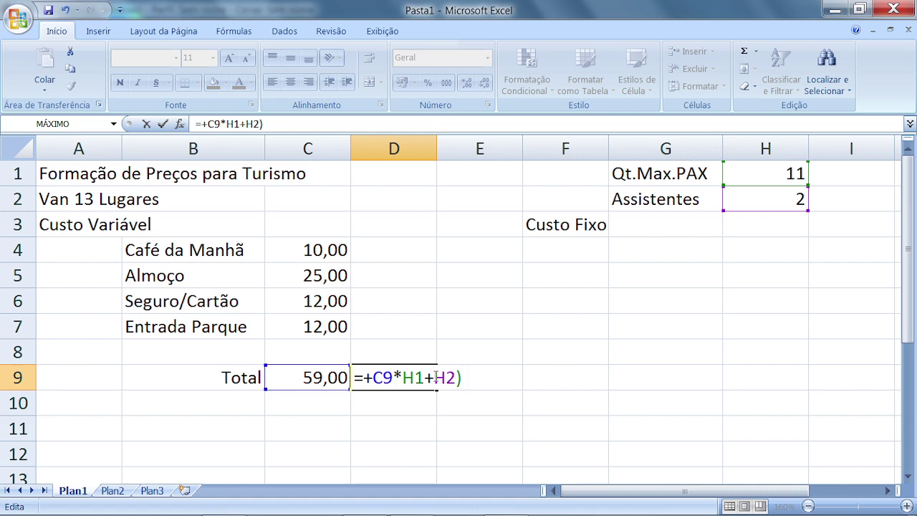
key("Left")
key("Left")
key("Left")
key("Left")
key("Left")
key("Left")
type("(")
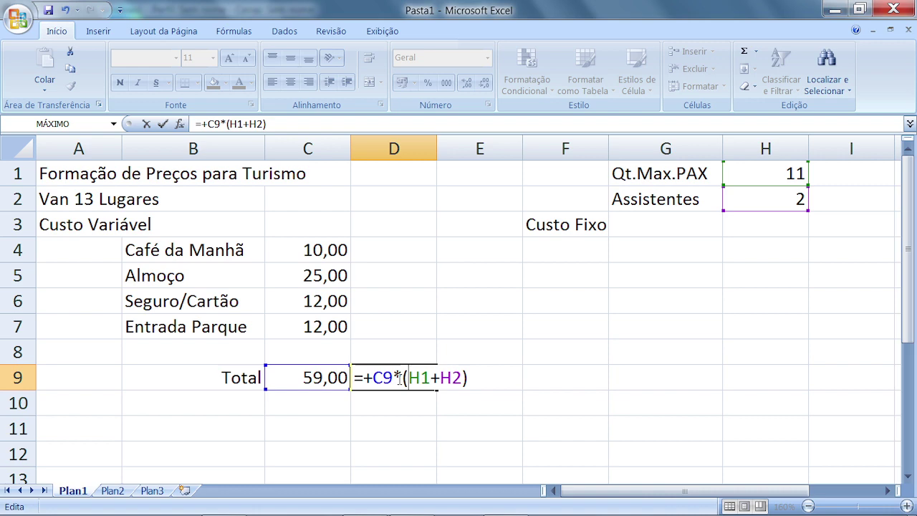
key("Return")
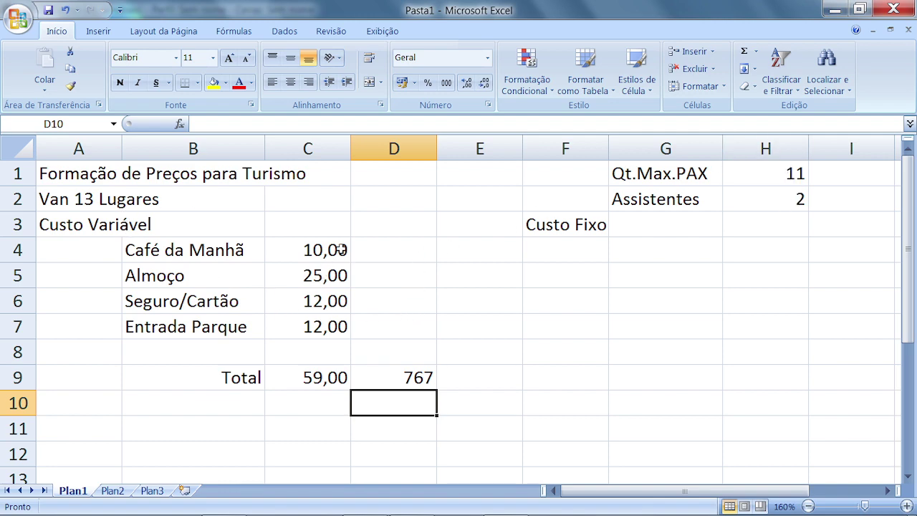
Step: Format the overall variable cost in D9 with two decimal places
left_click(391, 376)
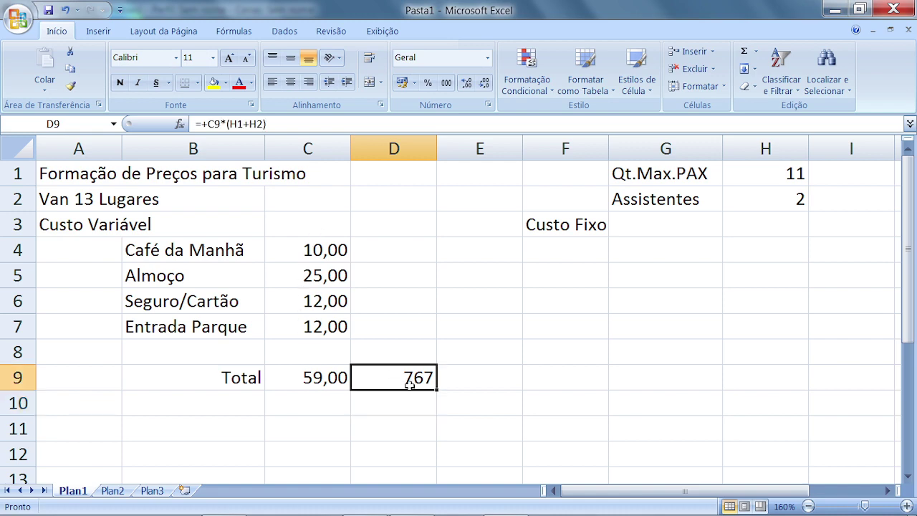
left_click(467, 83)
left_click(467, 83)
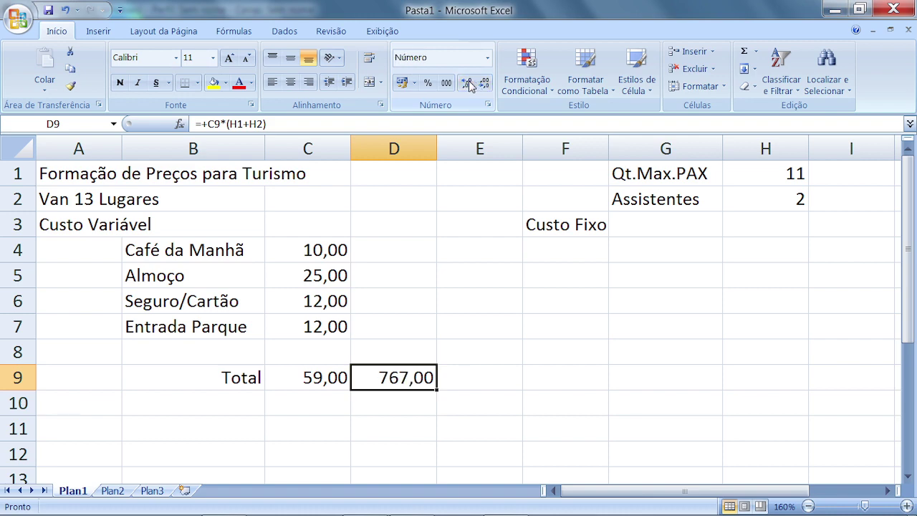
Step: List the fixed cost items "Motorista", "Guita Turismo" and "Pedagio/Taxa" in cells G4:G6 under Custo Fixo
left_click(566, 251)
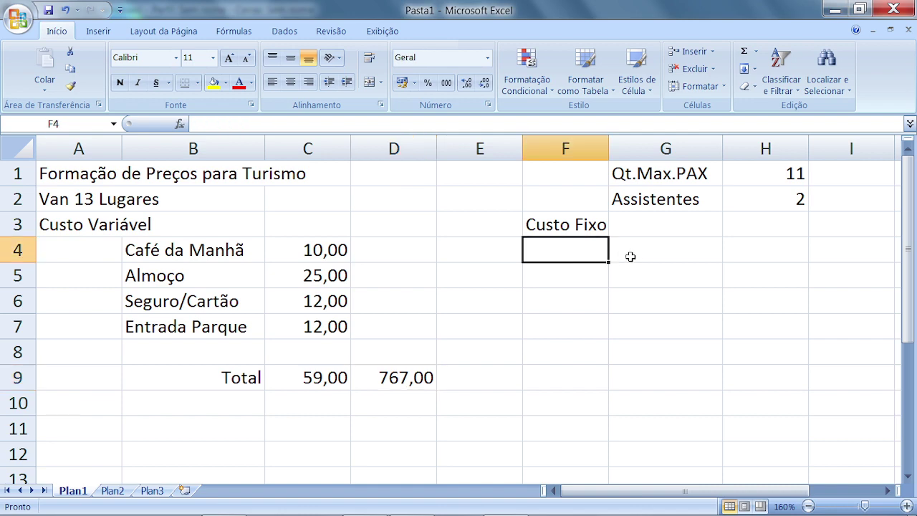
left_click(638, 252)
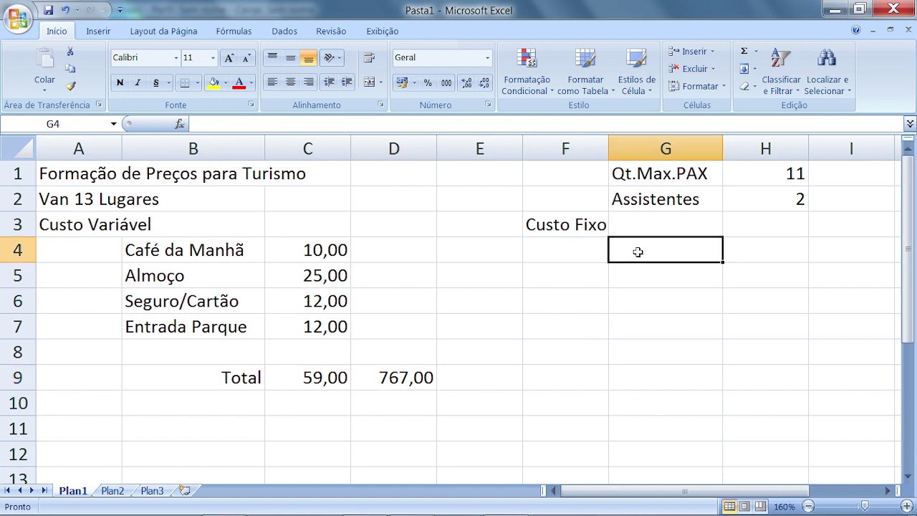
type("Motorista")
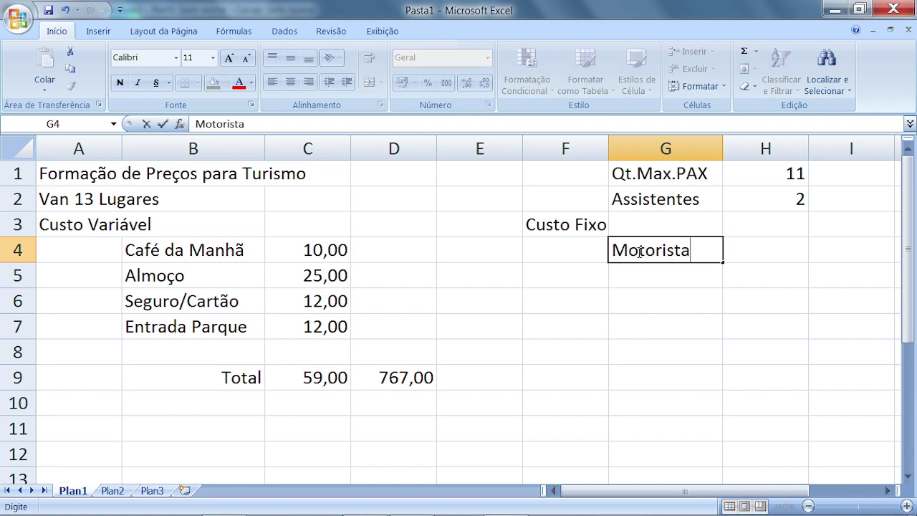
key("Return")
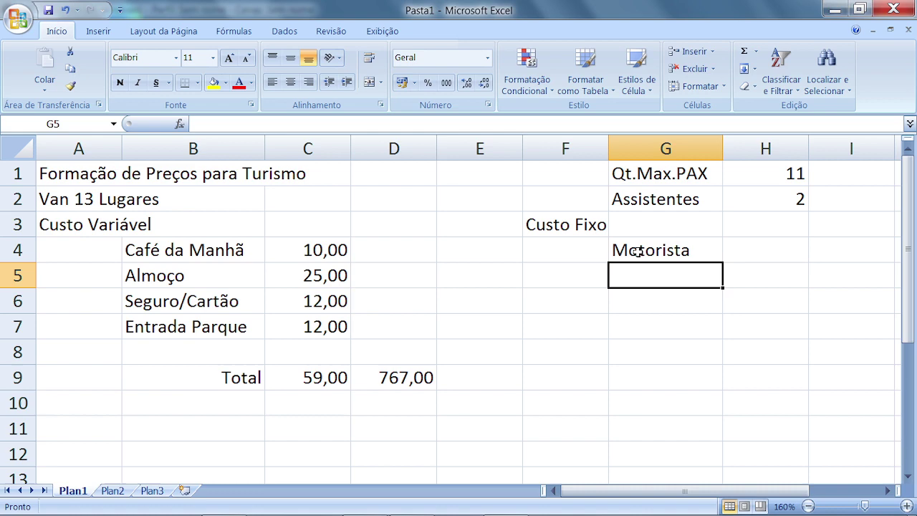
type("Guita Turismo")
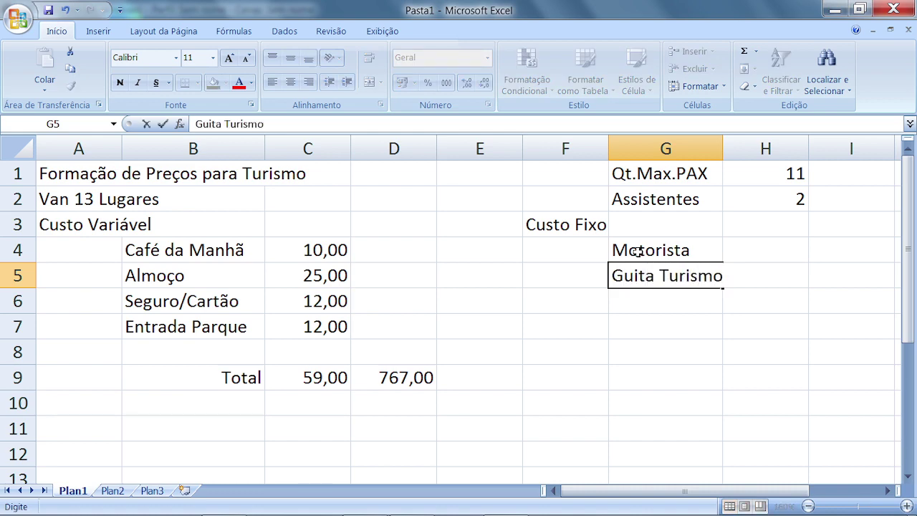
key("Return")
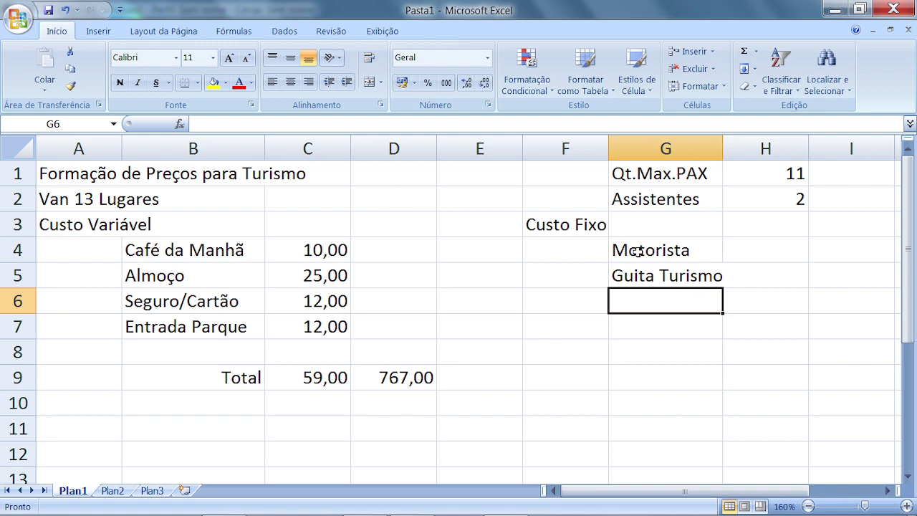
type("Peda")
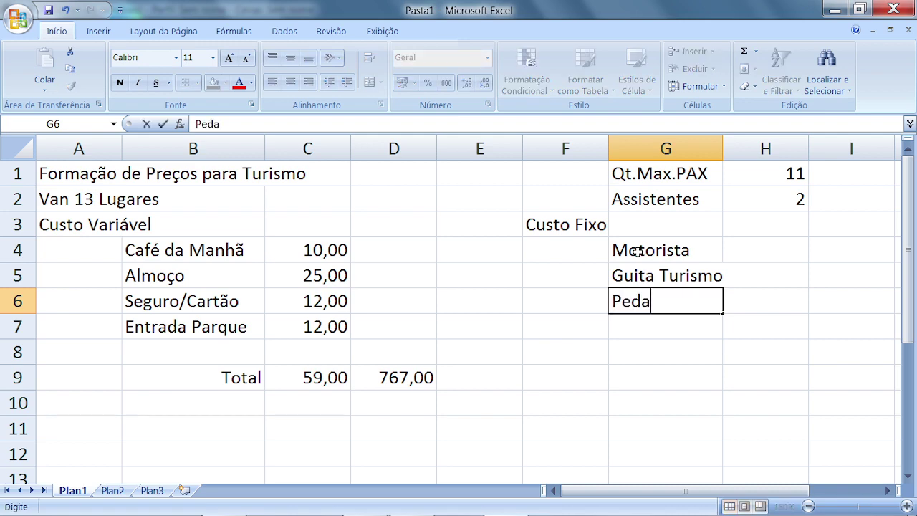
type("gio/Taxa")
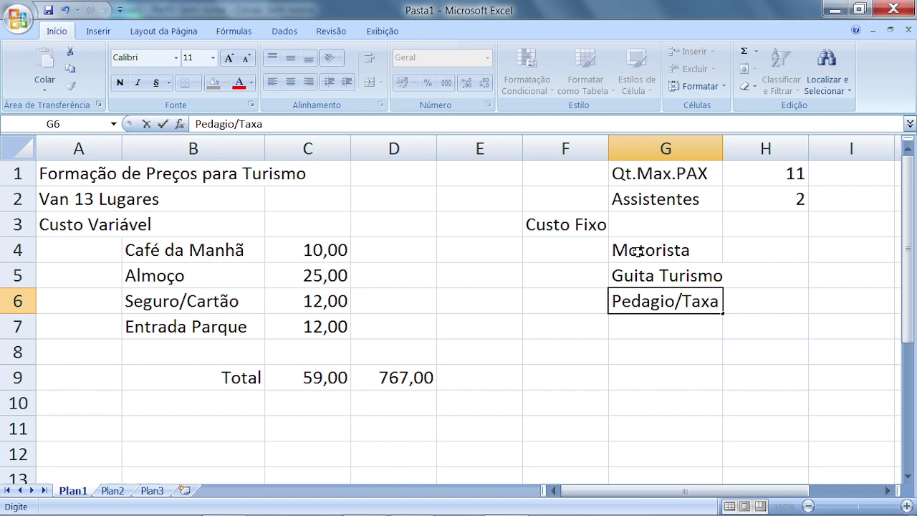
key("Return")
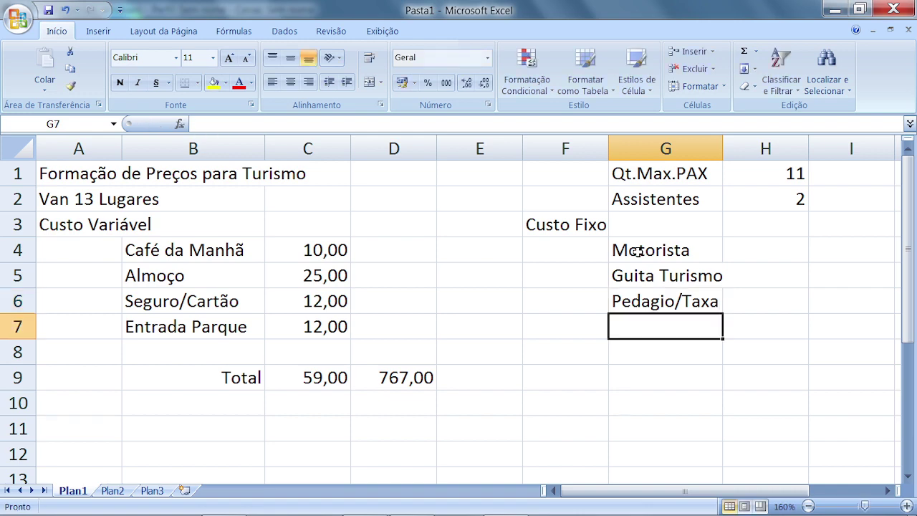
Step: Narrow the empty column E to less than half its width and widen column G slightly to fit the fixed cost labels
key("Up")
key("Up")
key("Up")
key("Right")
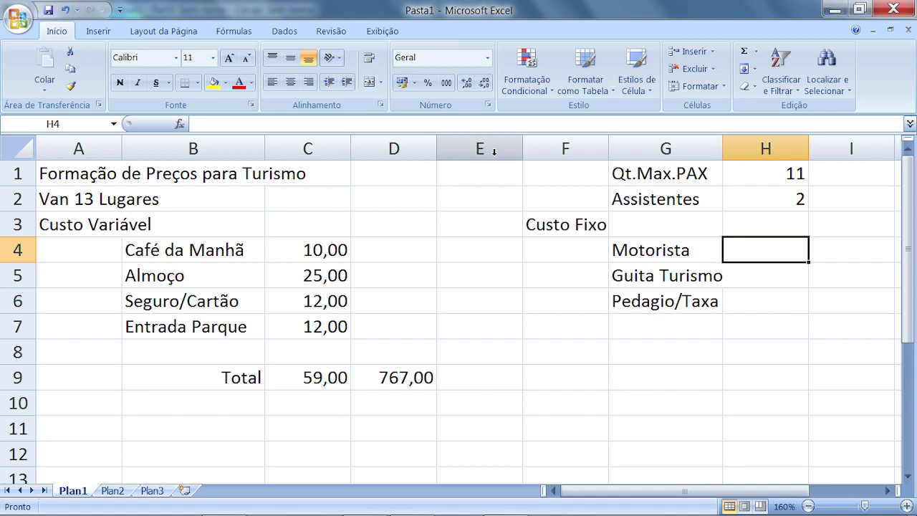
left_click_drag(522, 147, 469, 149)
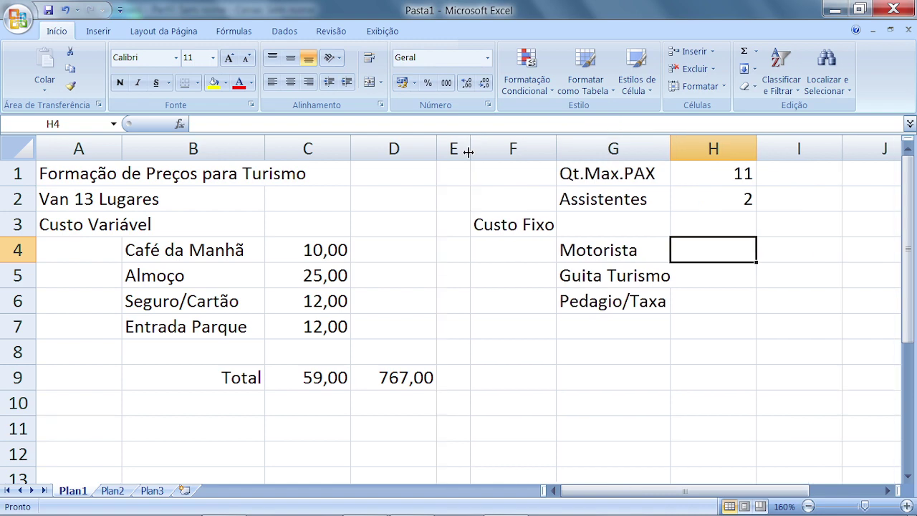
left_click(698, 303)
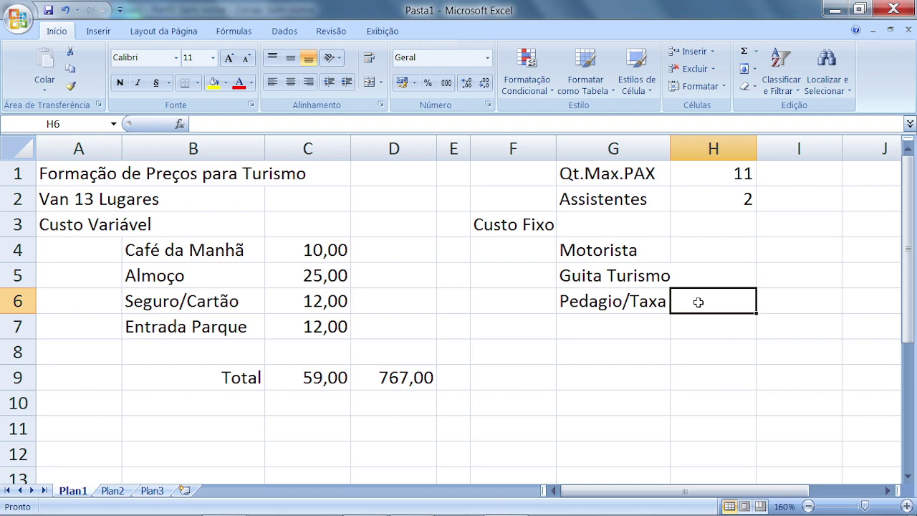
left_click(597, 380)
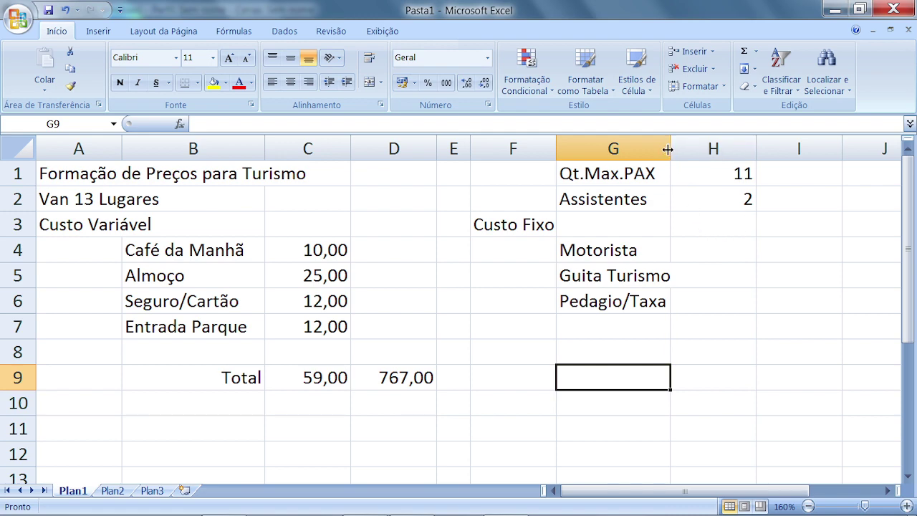
left_click_drag(667, 149, 673, 148)
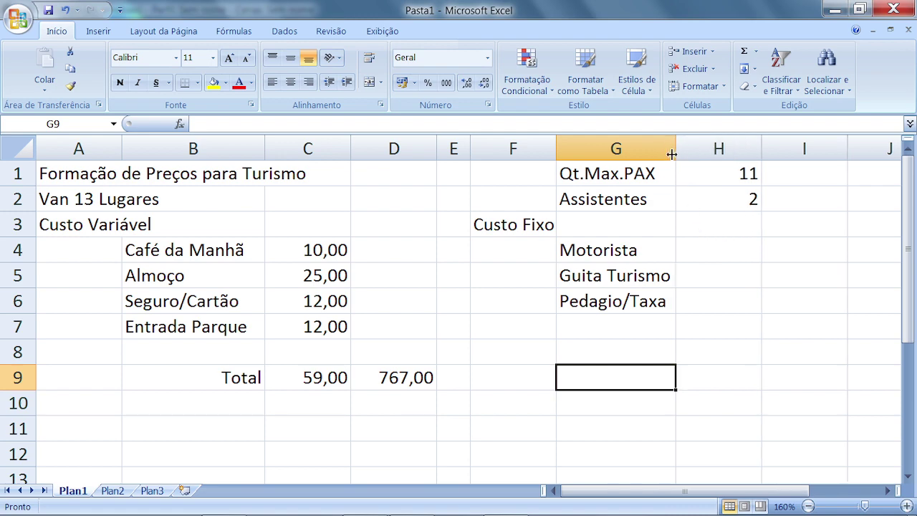
left_click_drag(671, 155, 683, 154)
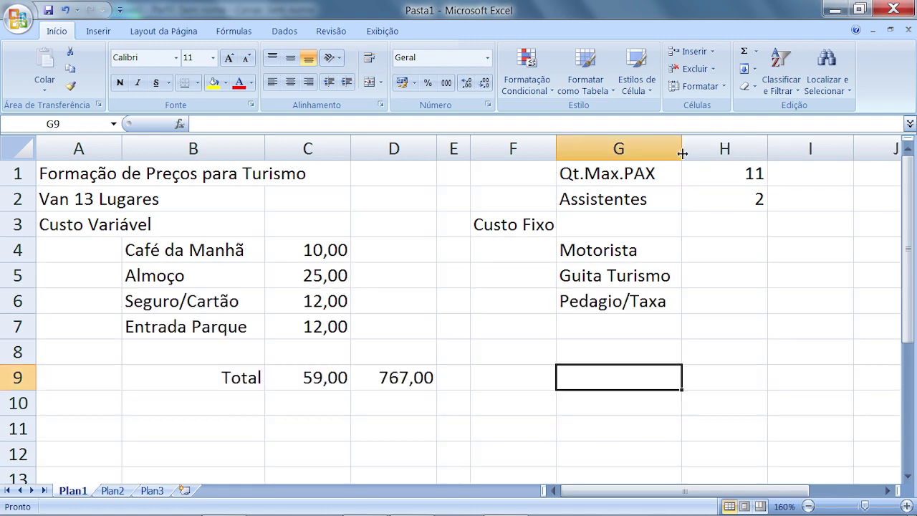
Step: Enter the fixed costs in H4:H6: 600 for Motorista, 120 for Guita Turismo and 30 for Pedagio/Taxa
left_click(706, 252)
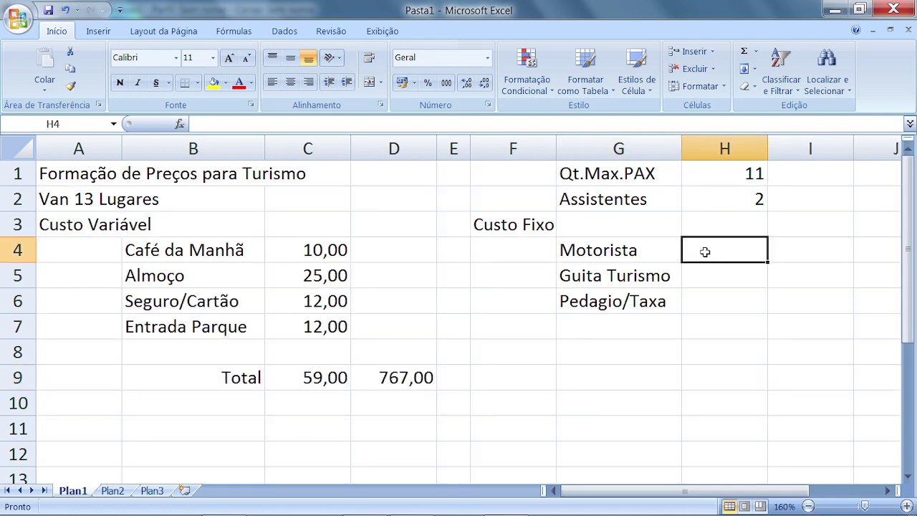
type("600")
key("Return")
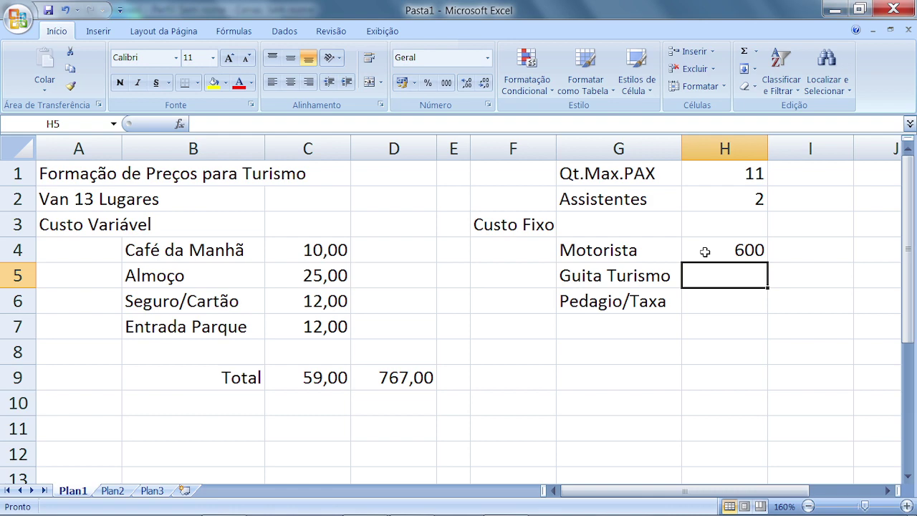
type("120")
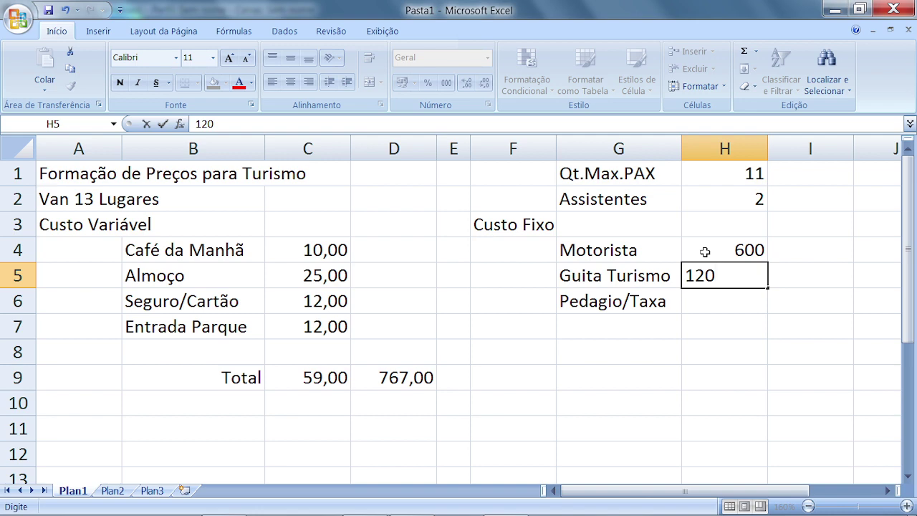
key("Return")
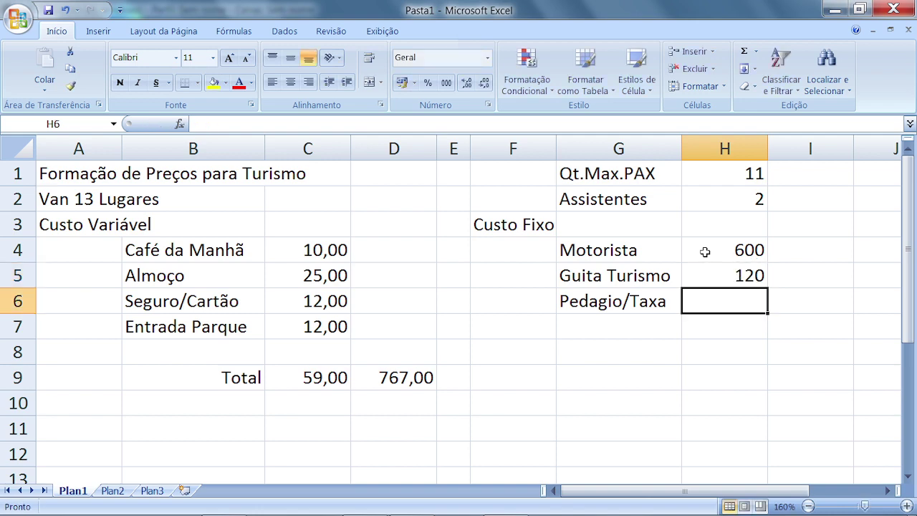
type("30")
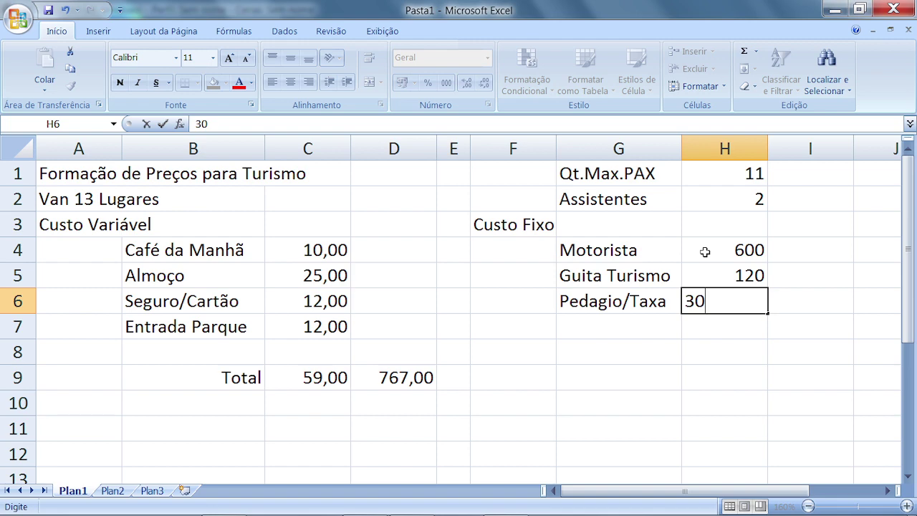
key("Return")
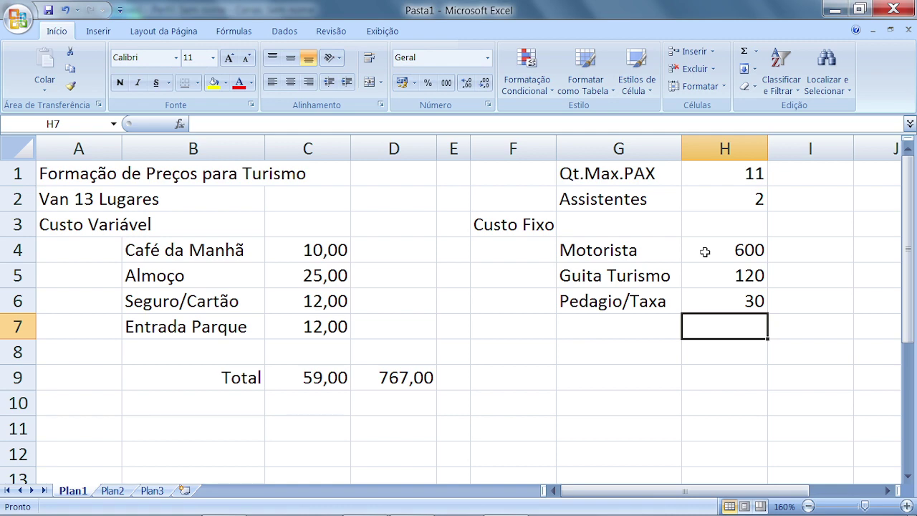
Step: Label cell G9 "Total" below the fixed costs and align it to the right
left_click(603, 378)
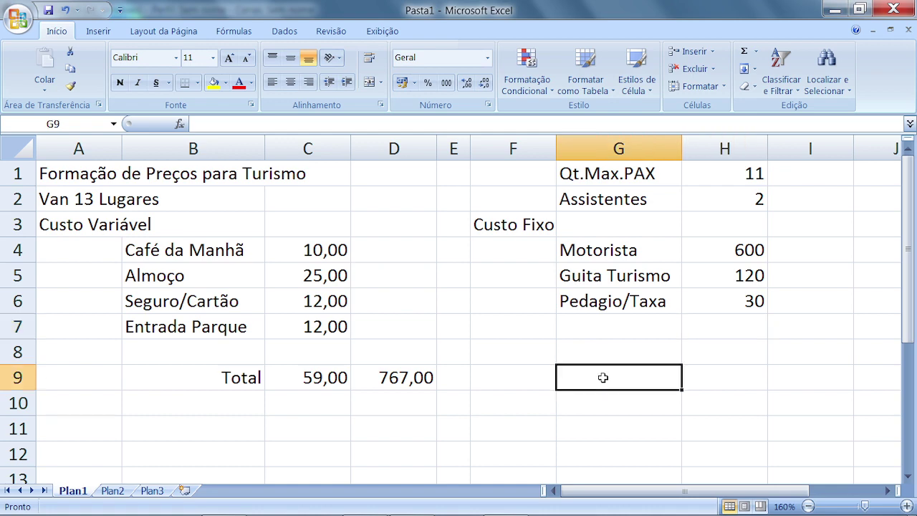
type("Total")
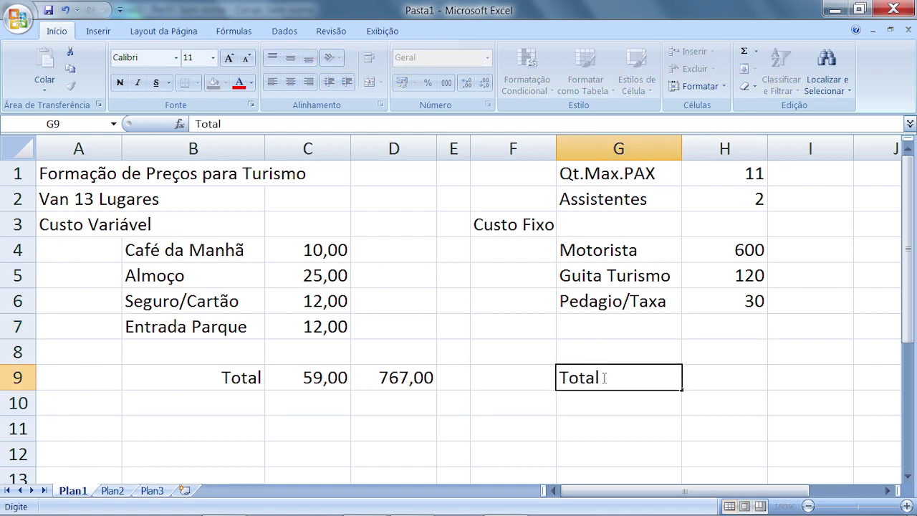
key("Return")
left_click(645, 373)
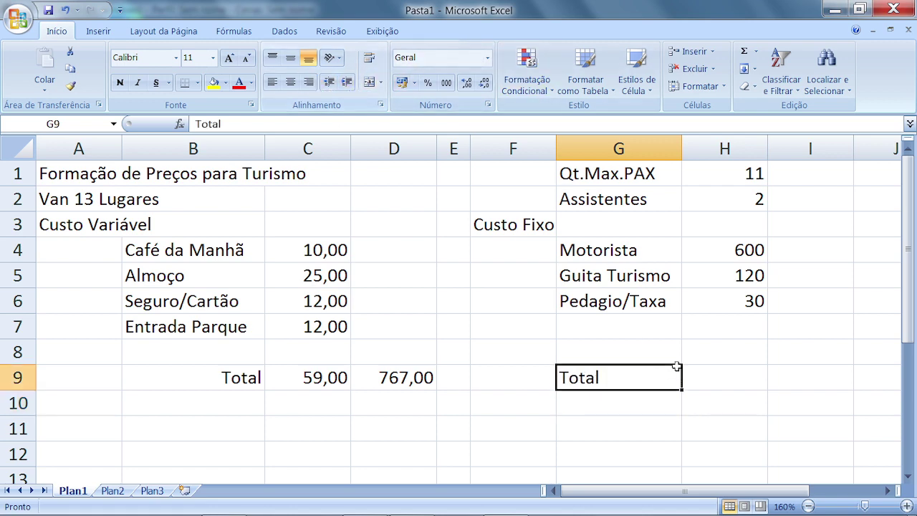
left_click(316, 82)
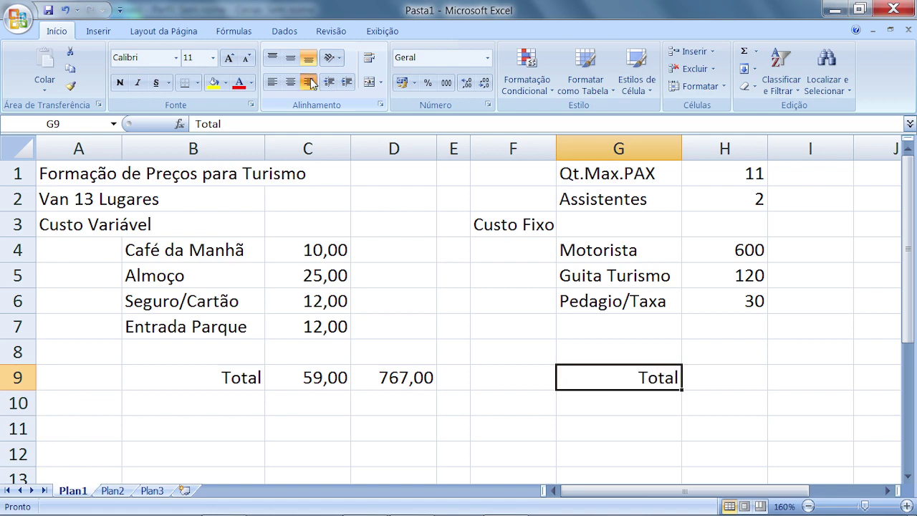
Step: Total the fixed costs in H9 with an automatic sum of H4:H8
left_click(709, 378)
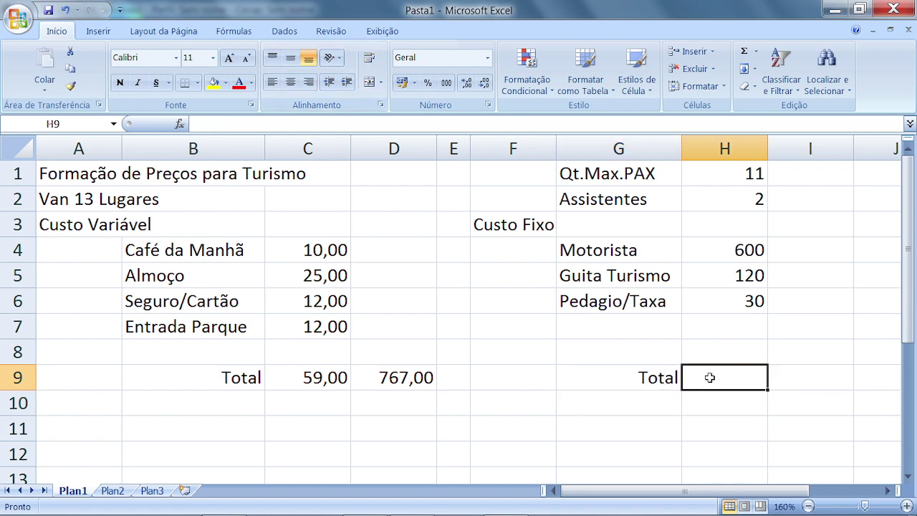
left_click(746, 54)
key("Return")
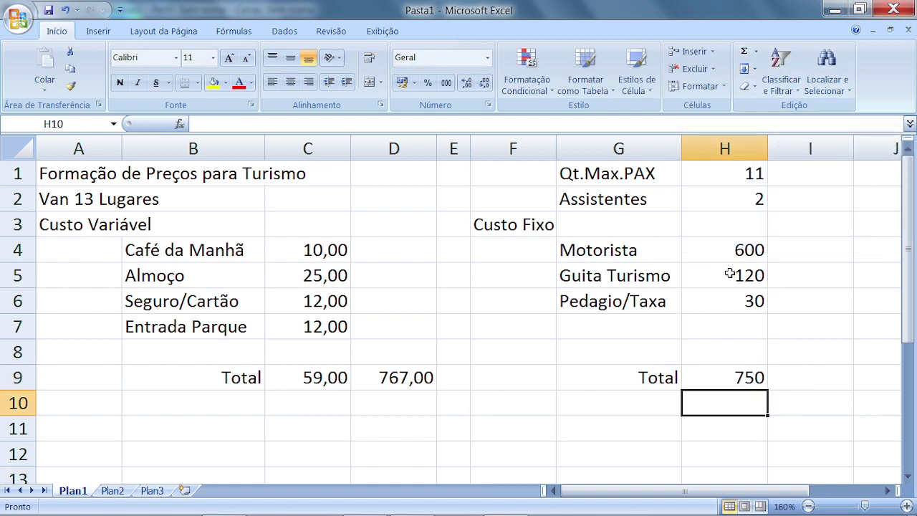
Step: Format the fixed costs and their total in H4:H9 with two decimal places
left_click_drag(735, 255, 735, 373)
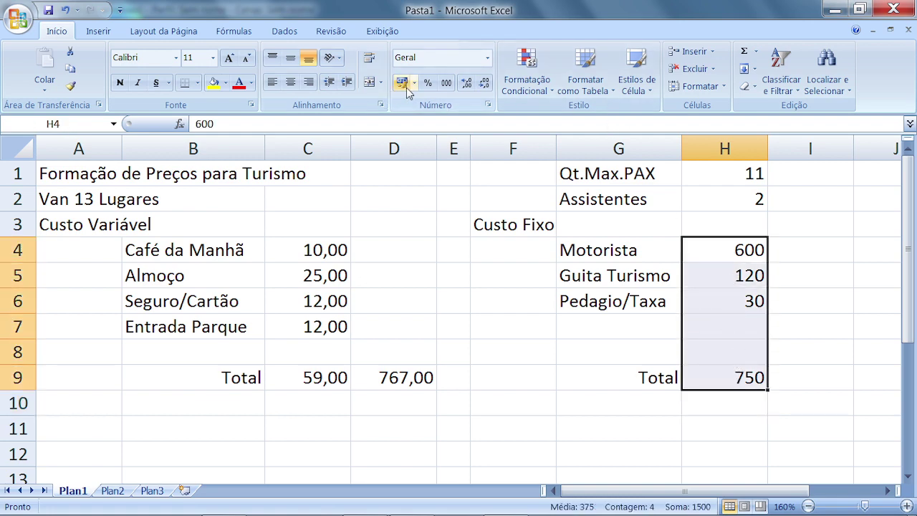
left_click(466, 85)
left_click(466, 85)
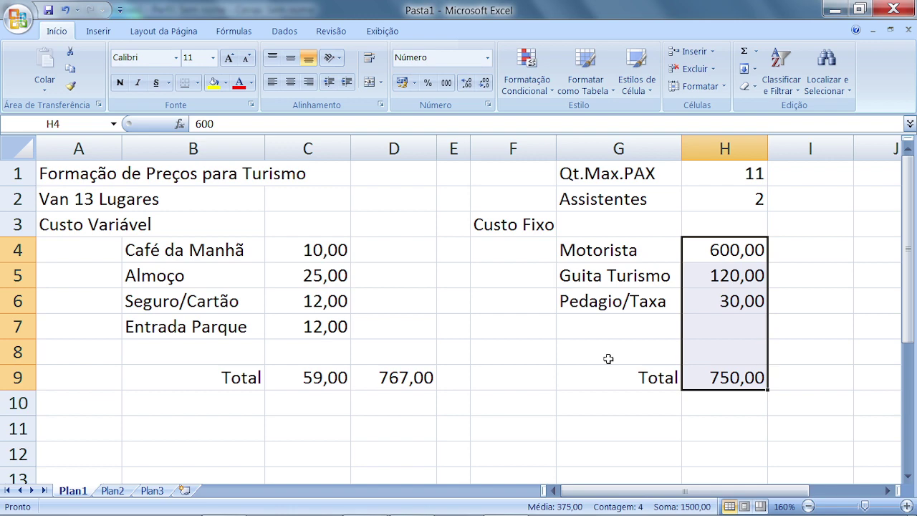
Step: Test the variable cost total in D9 with 0 assistants in H2, and set the number of assistants back to 2
left_click(734, 202)
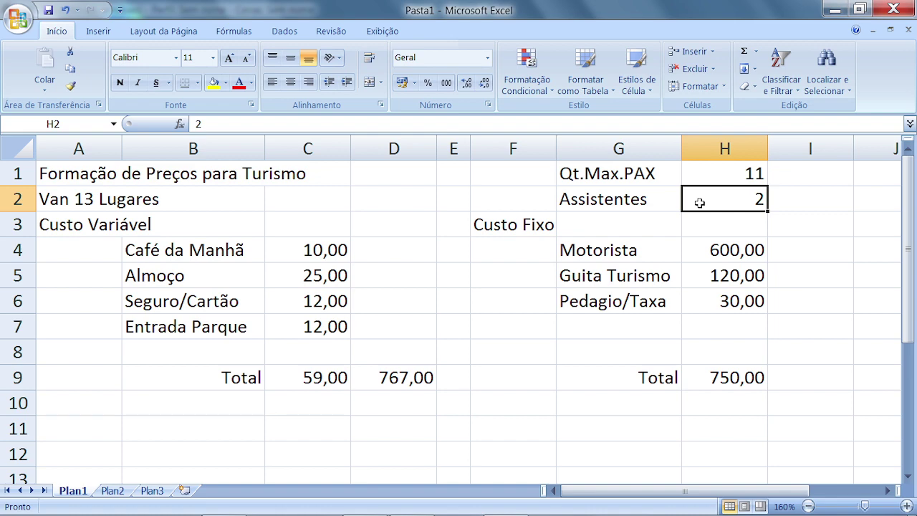
type("0")
key("Return")
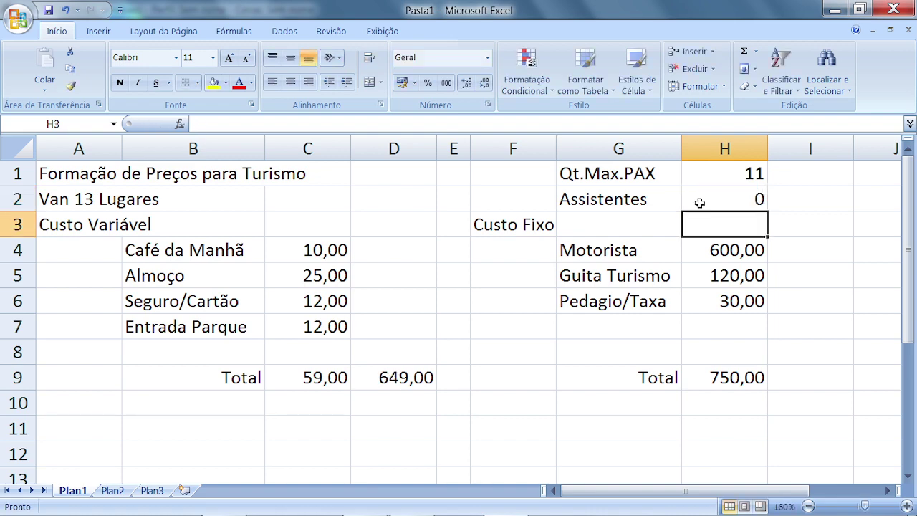
left_click(410, 378)
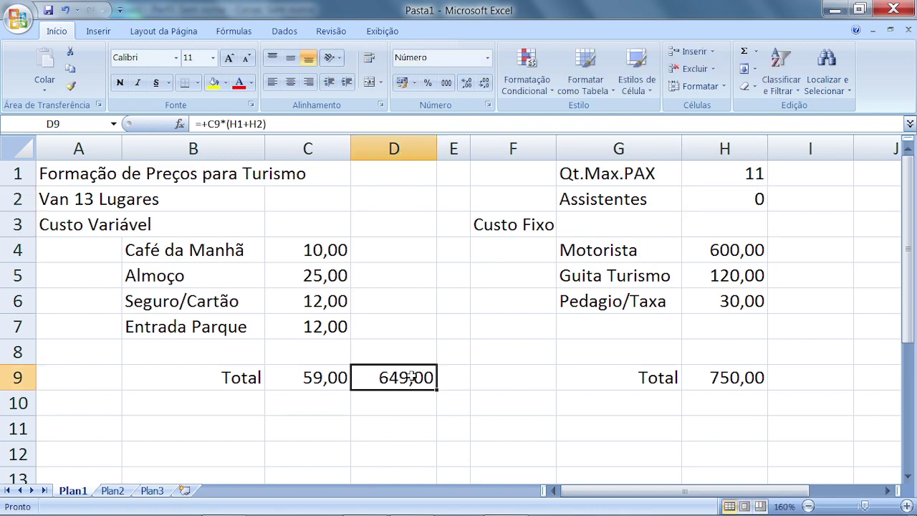
left_click(745, 201)
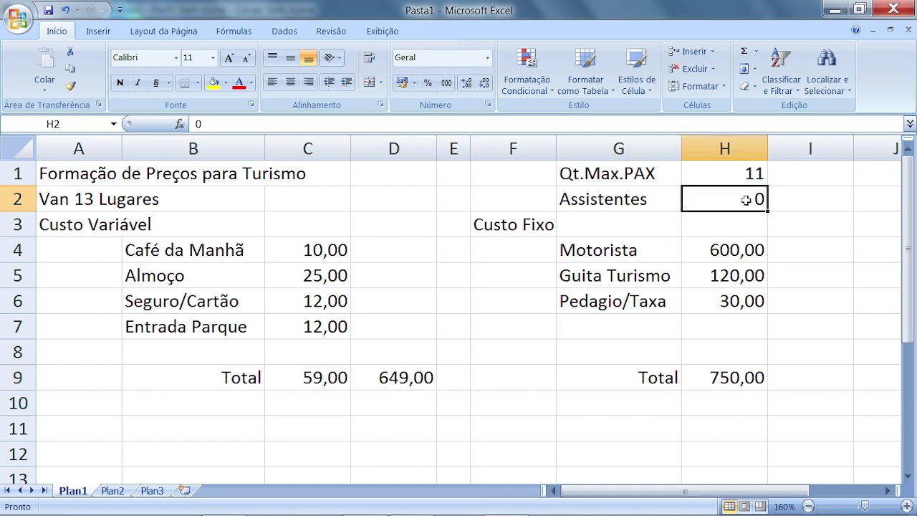
type("2")
key("Return")
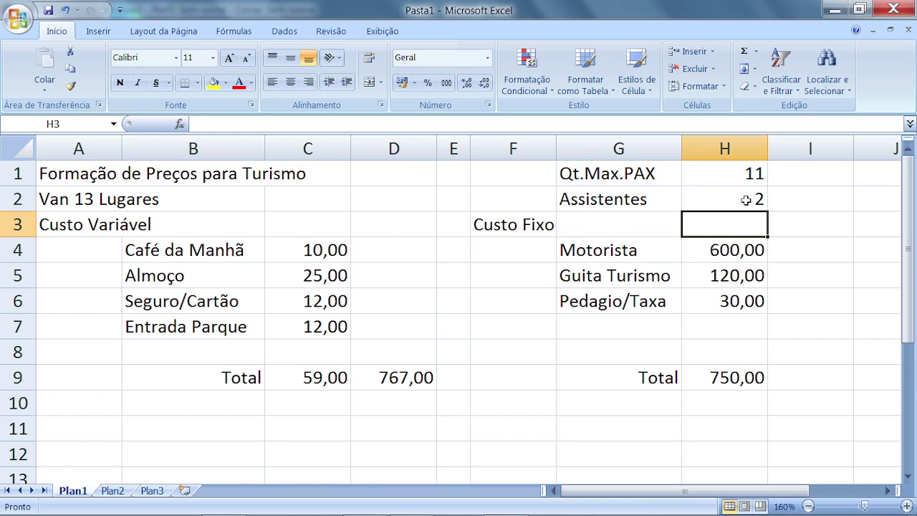
Step: Add the label "Custo Final" in B10 below the variable cost total
left_click(210, 402)
type("Cus")
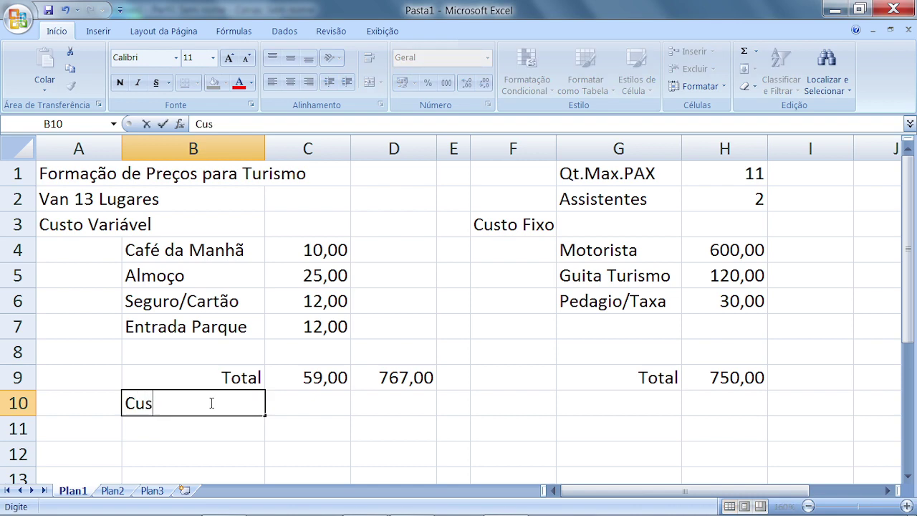
type("to Final")
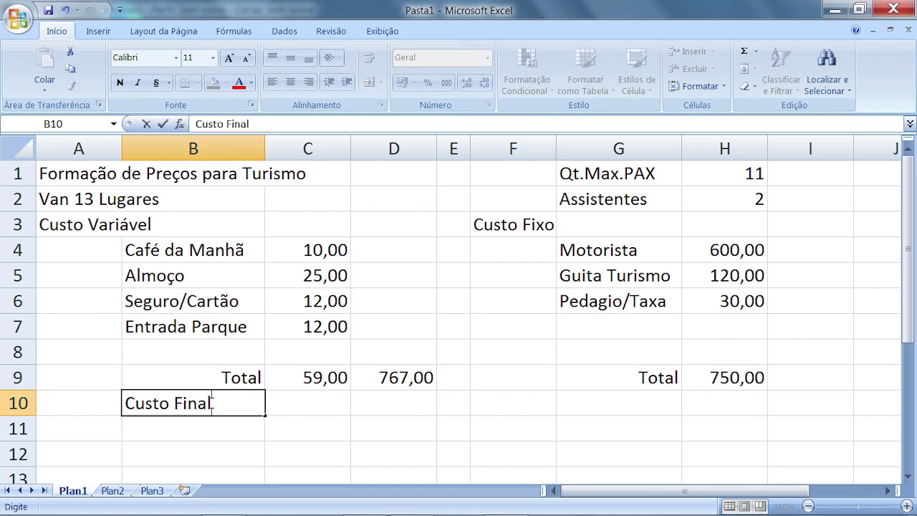
key("Return")
Step: Calculate the final cost in C10 by adding the fixed and variable totals with the formula +H9+D9
key("Up")
key("Right")
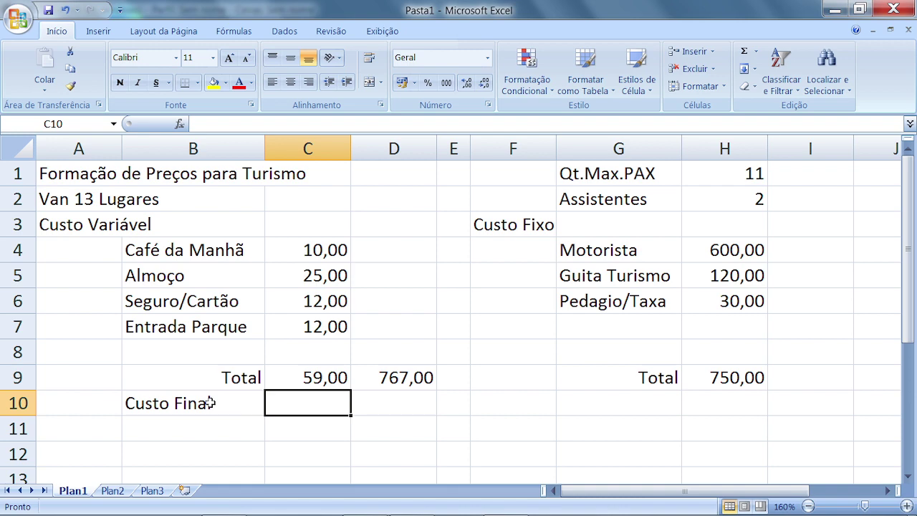
left_click(736, 378)
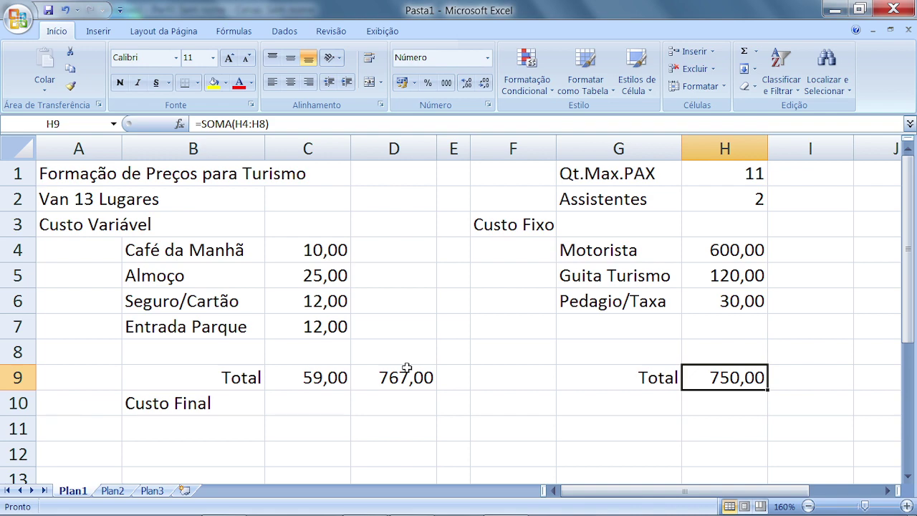
left_click(318, 408)
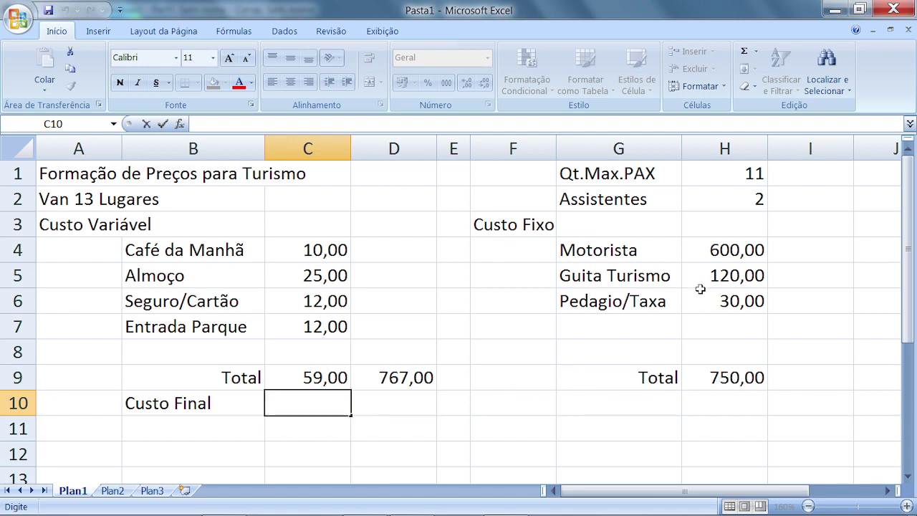
type("+")
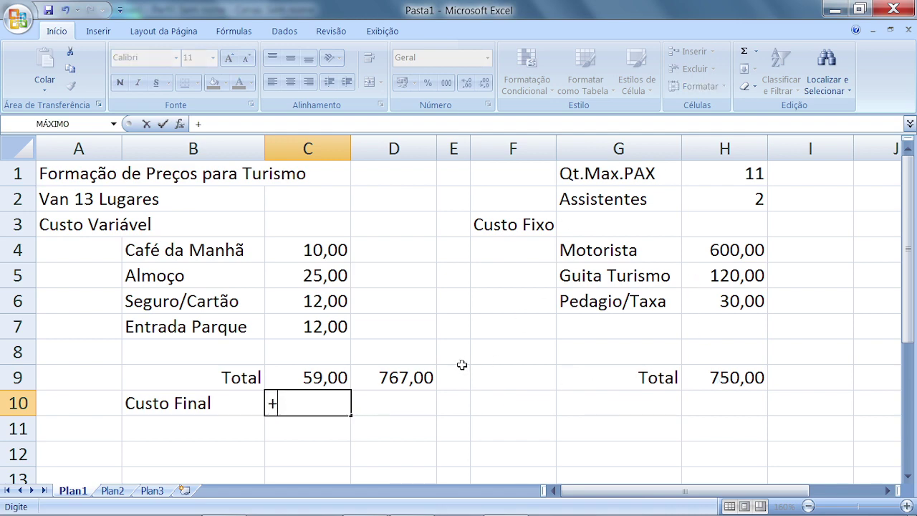
left_click(747, 380)
type("+")
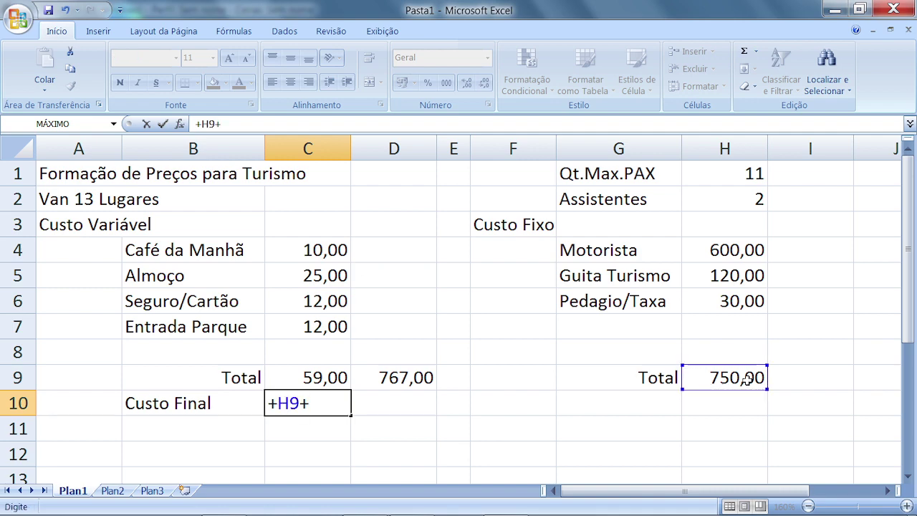
left_click(395, 378)
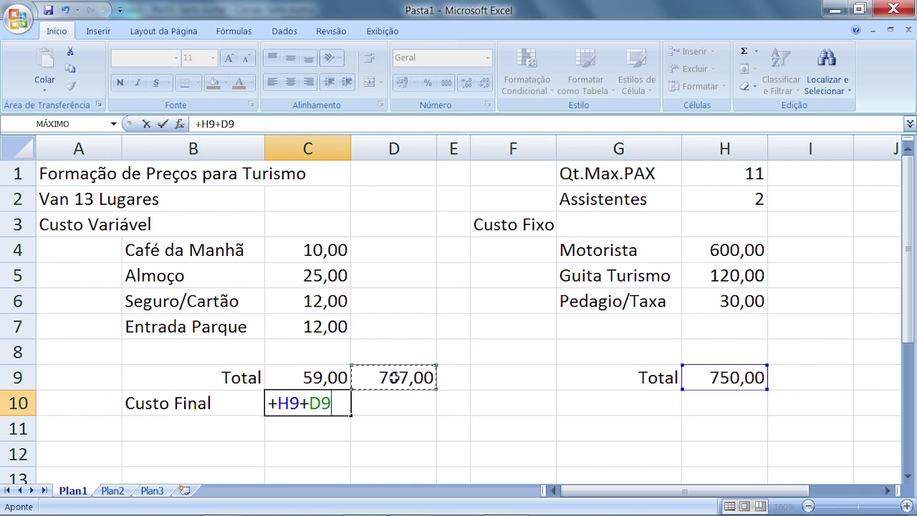
key("Return")
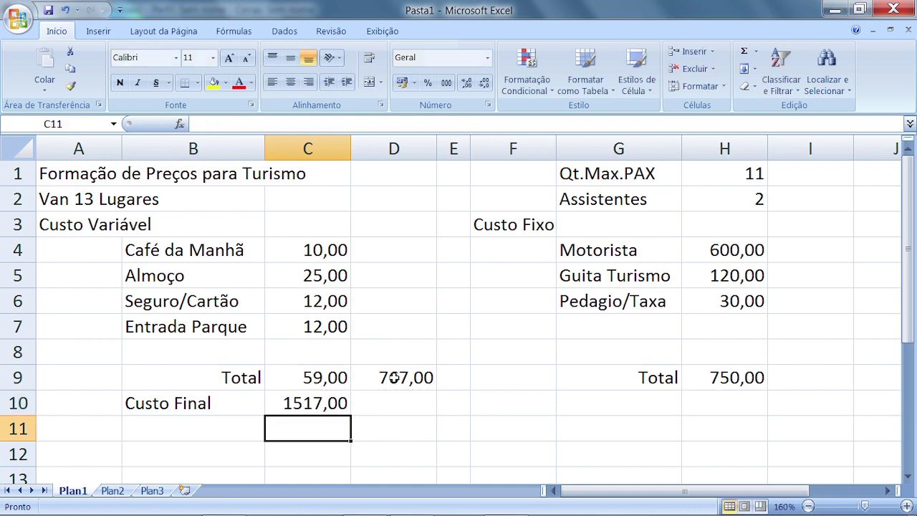
Step: Check the references in D9's formula and test the costs with 8 passengers in H1
double_click(421, 377)
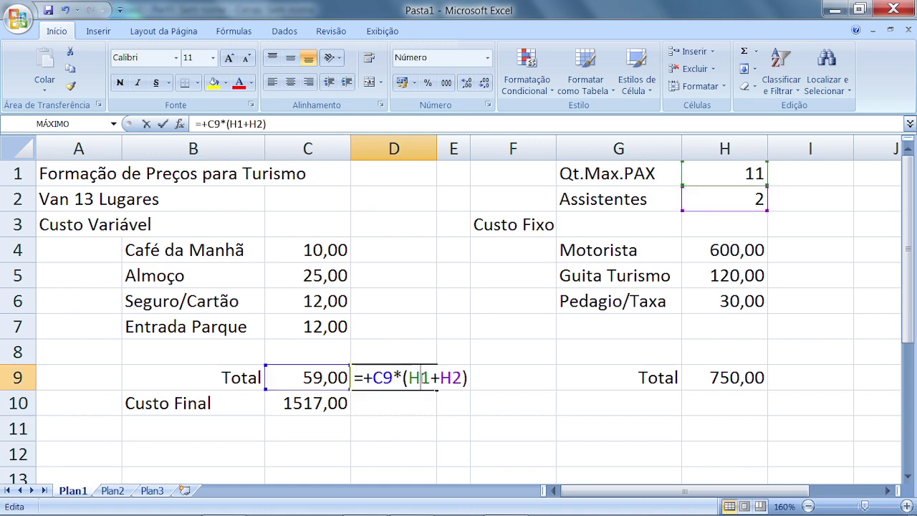
left_click(391, 407)
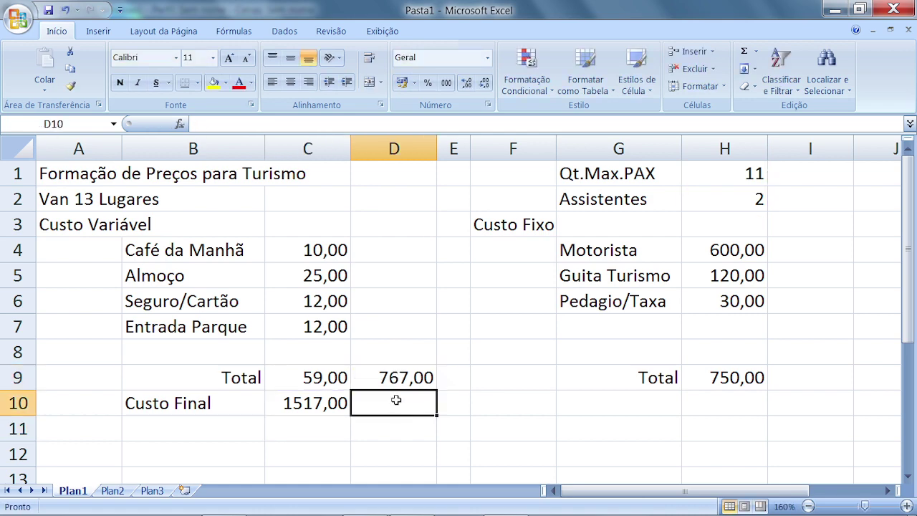
double_click(732, 176)
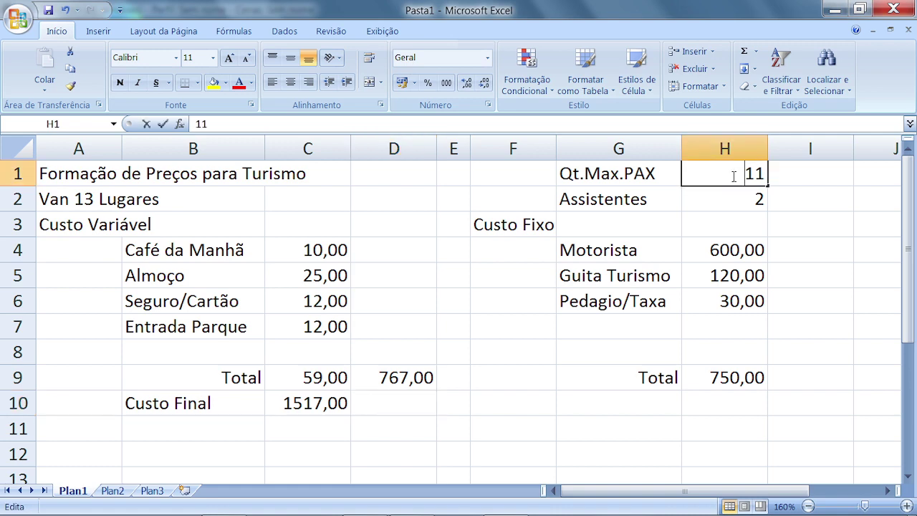
key("Right")
key("Right")
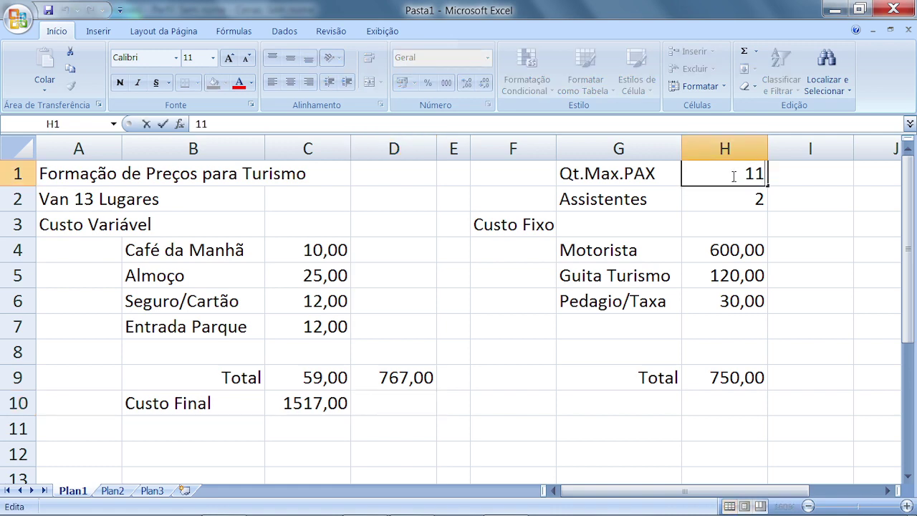
key("BackSpace")
key("BackSpace")
type("8")
key("Return")
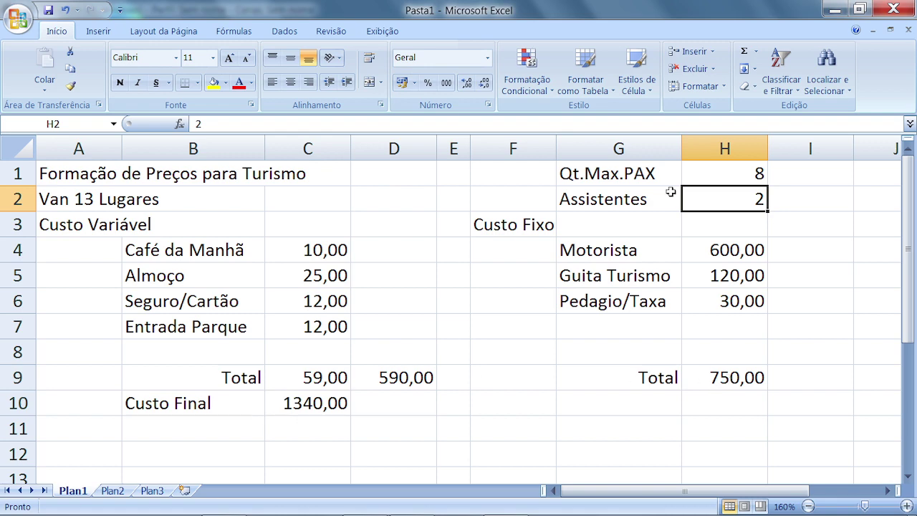
Step: Test the costs with 5 passengers in H1, and set Qt.Max.PAX back to 11
left_click(699, 175)
type("5")
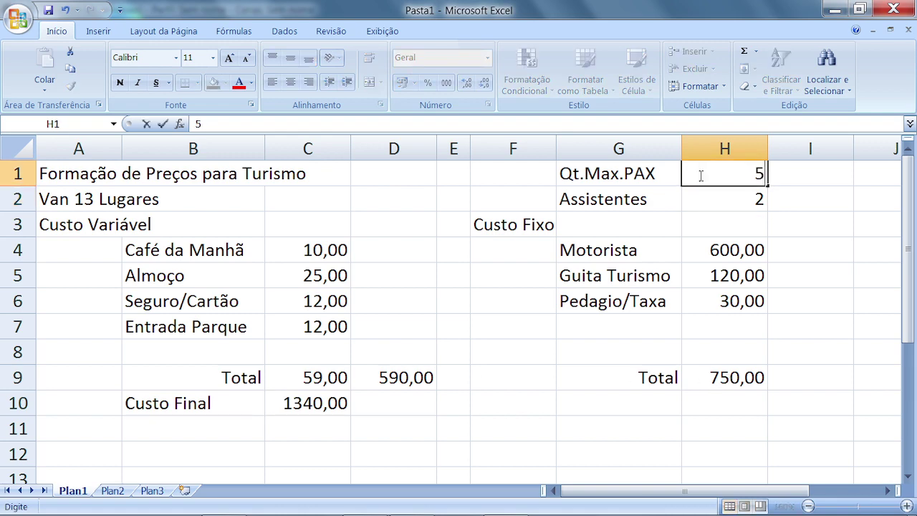
key("Return")
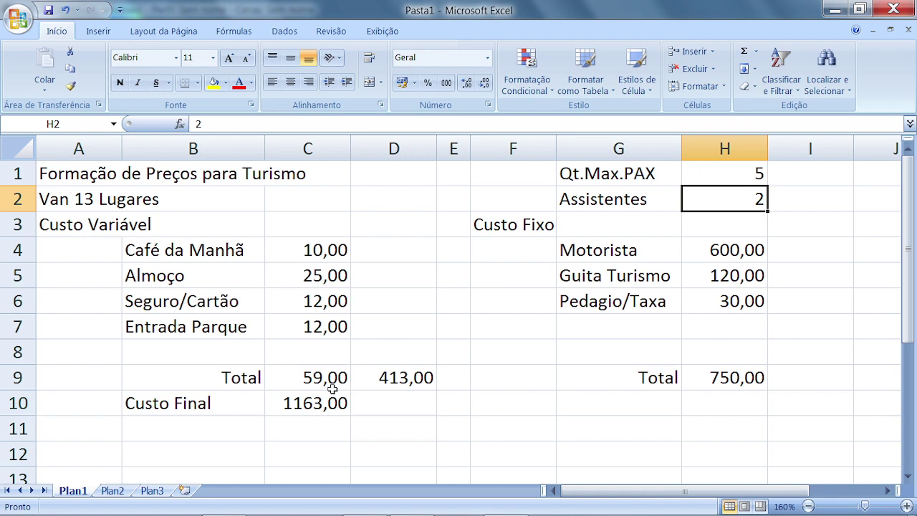
double_click(696, 175)
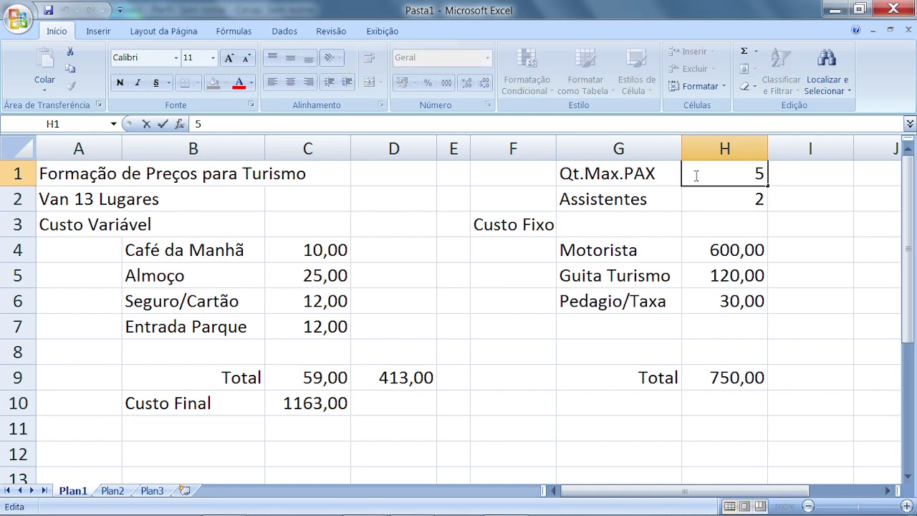
double_click(696, 175)
type("11")
key("Return")
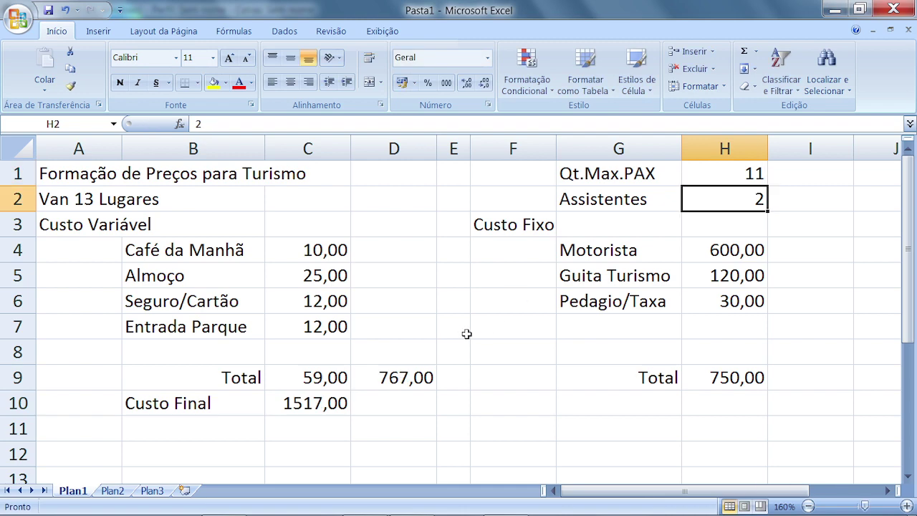
Step: Add the label "Custo por PAX" in G10 below the fixed cost total and align it to the right
left_click(338, 404)
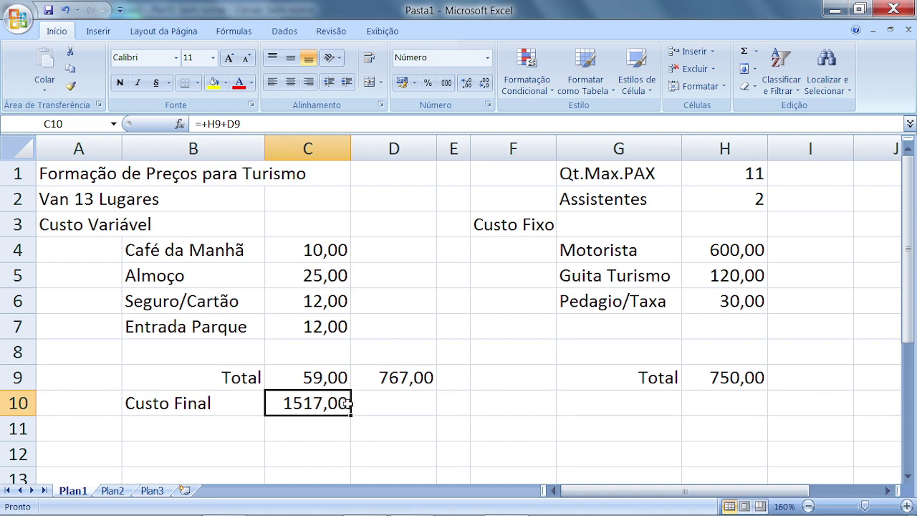
left_click(578, 407)
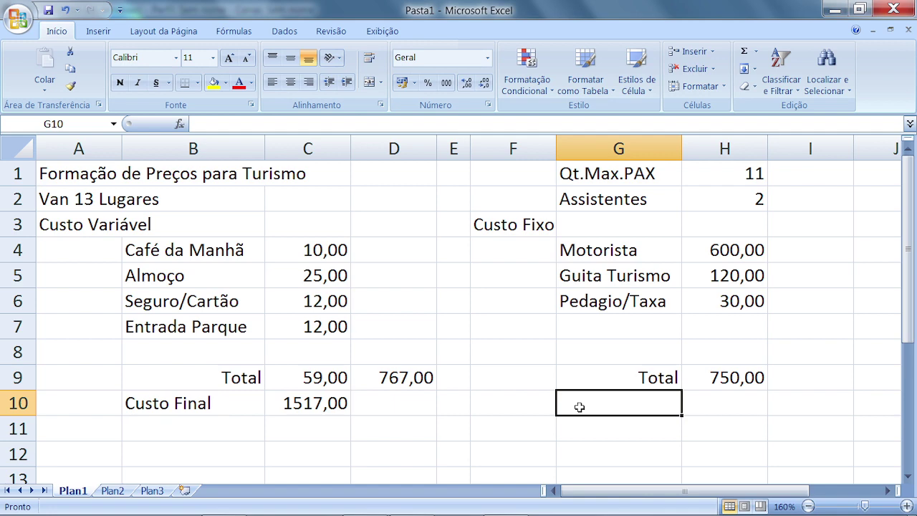
type("Custo ")
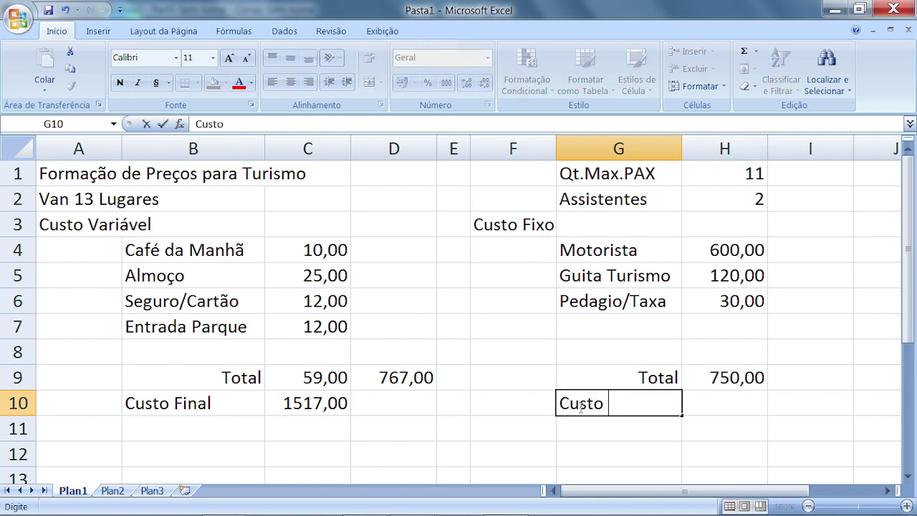
type("por PAX")
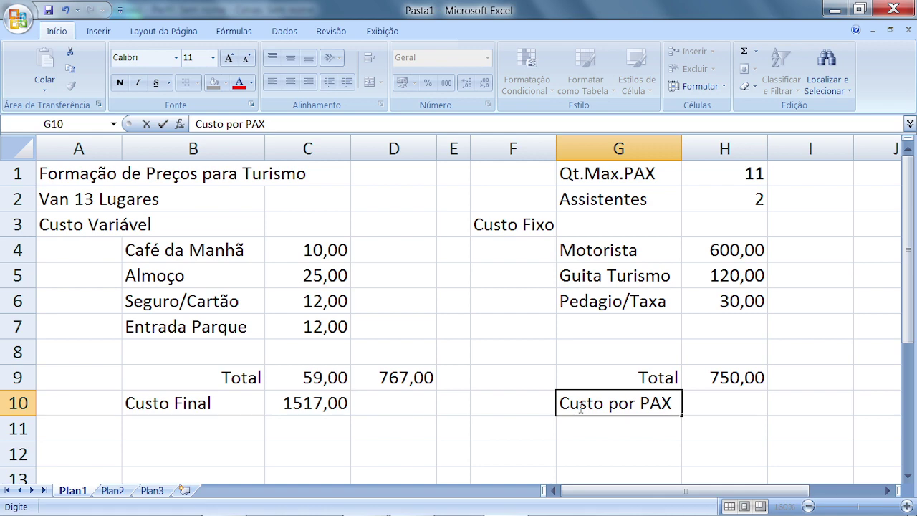
key("Return")
left_click(580, 406)
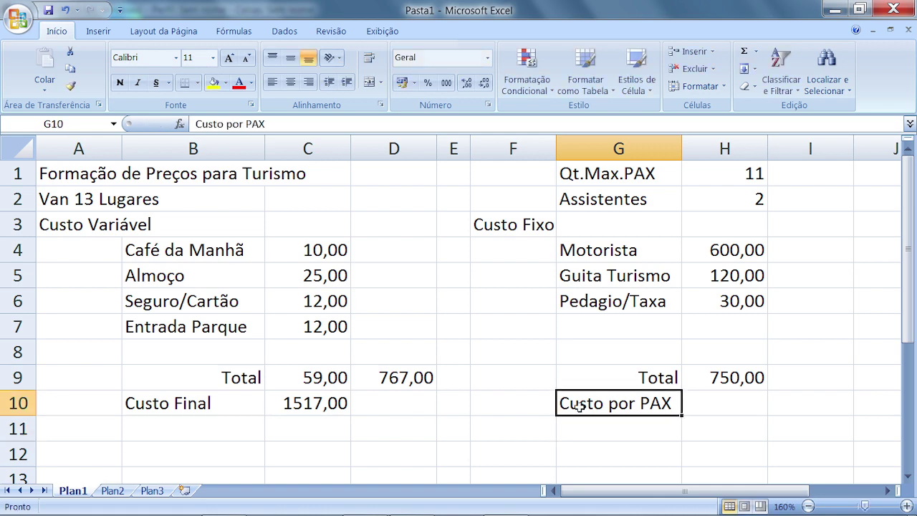
left_click(308, 82)
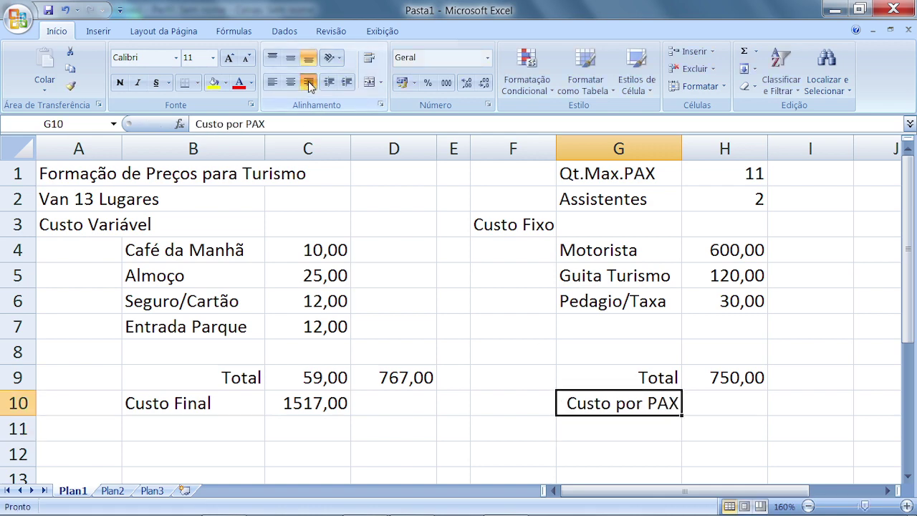
Step: Calculate the cost per passenger in H10 by dividing the final cost by Qt.Max.PAX with the formula +C10/H1
left_click(712, 400)
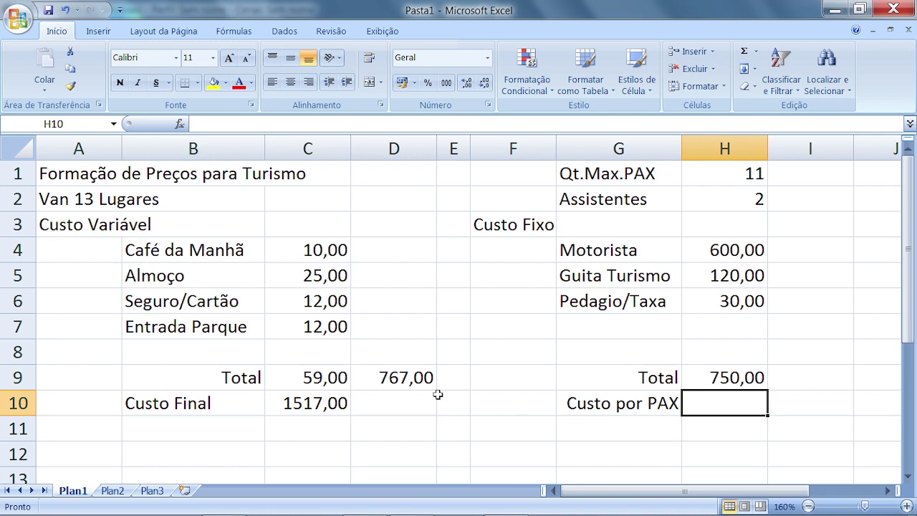
type("+")
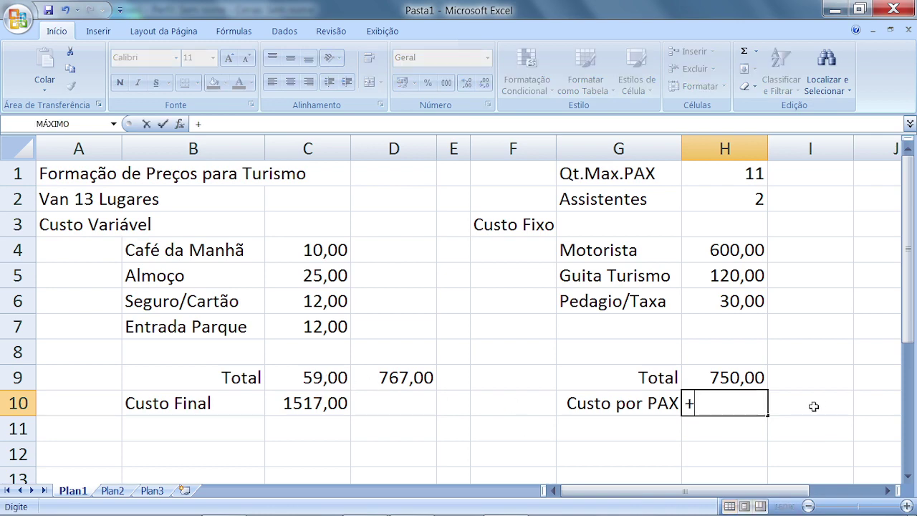
left_click(317, 405)
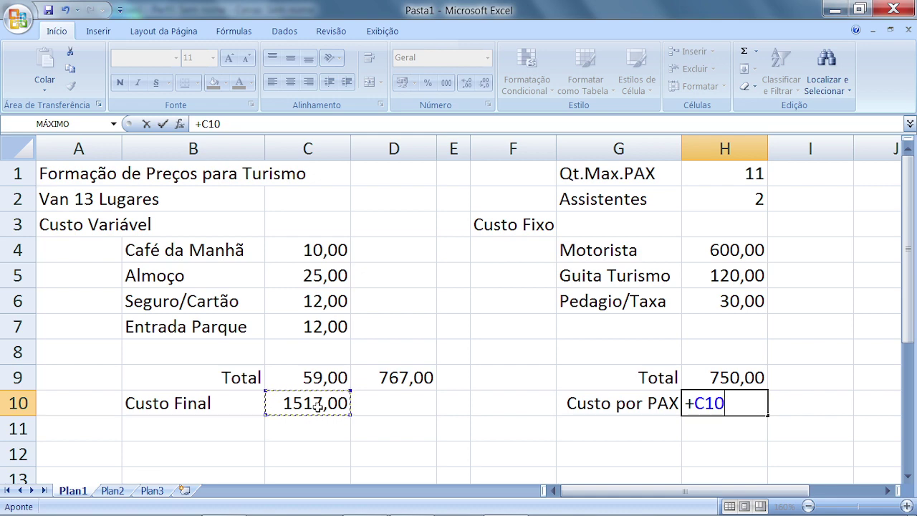
type("/")
left_click(749, 173)
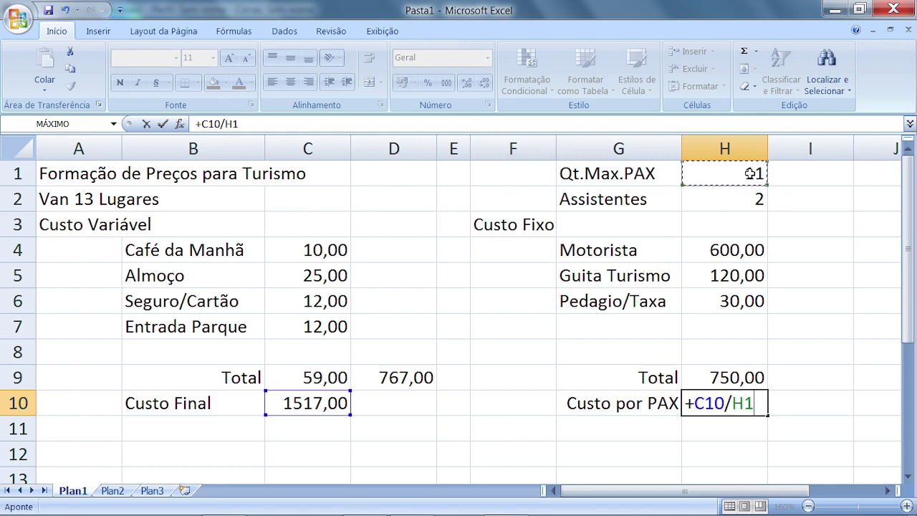
key("Return")
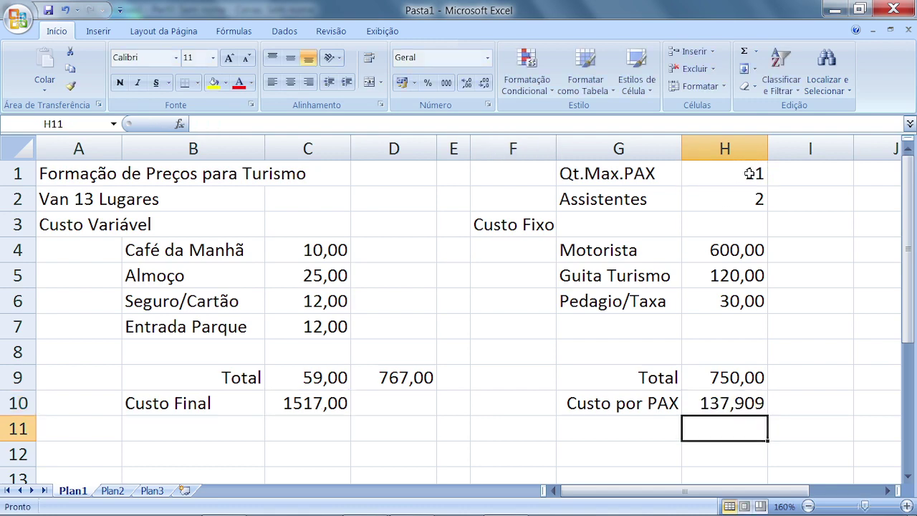
left_click(737, 201)
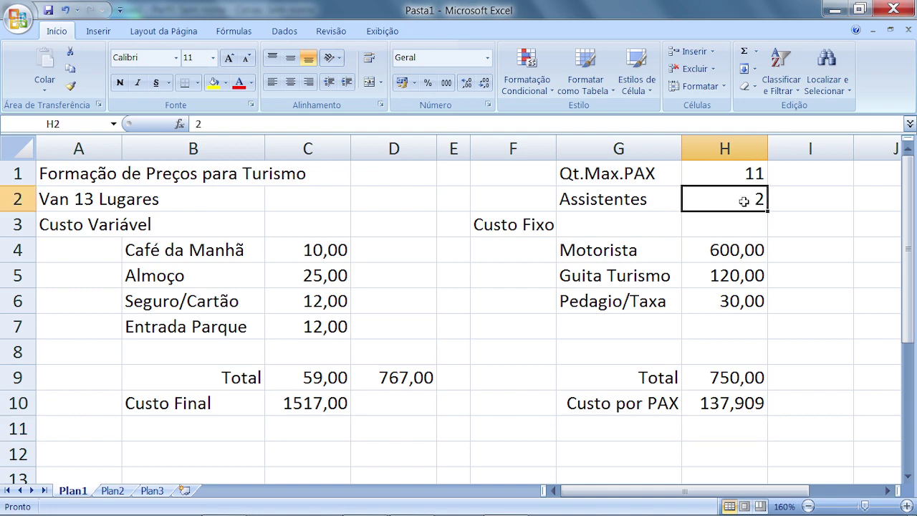
Step: Format the fixed cost total and the cost per passenger in H9:H10 with two decimal places
left_click(718, 406)
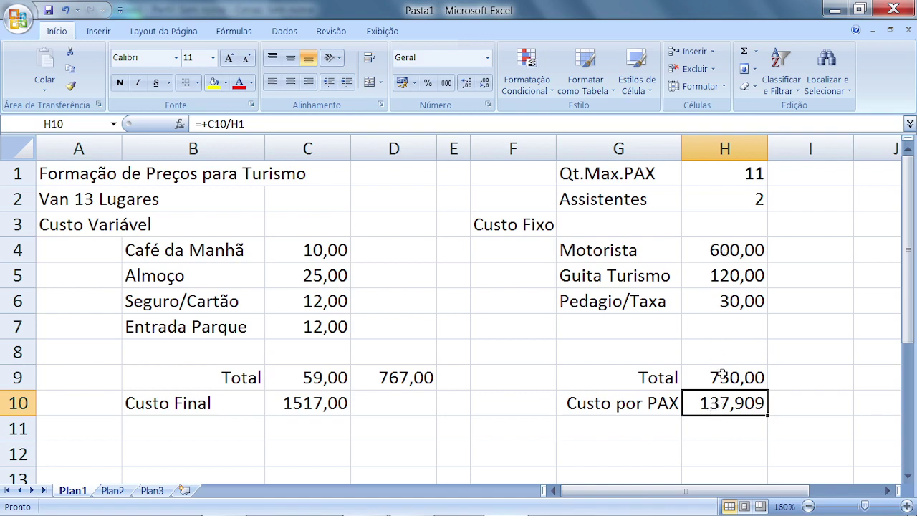
left_click(723, 378)
left_click_drag(722, 378, 722, 406)
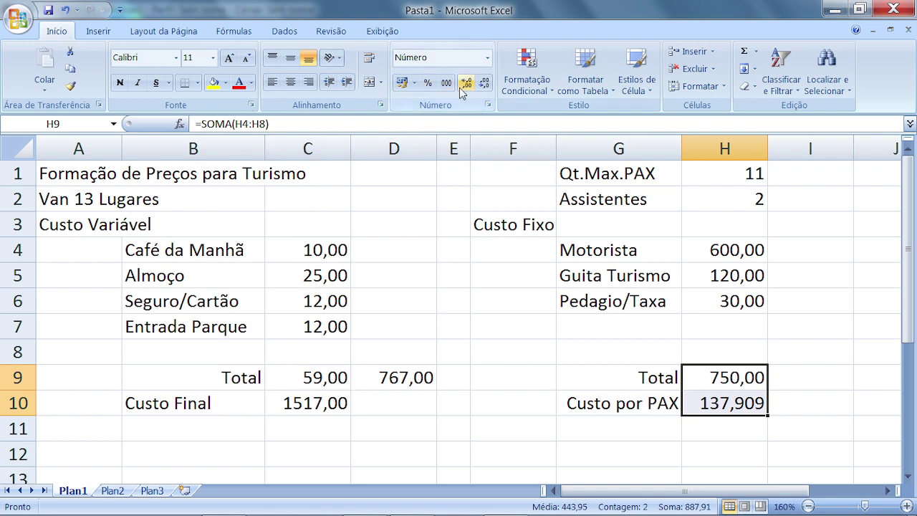
left_click(483, 83)
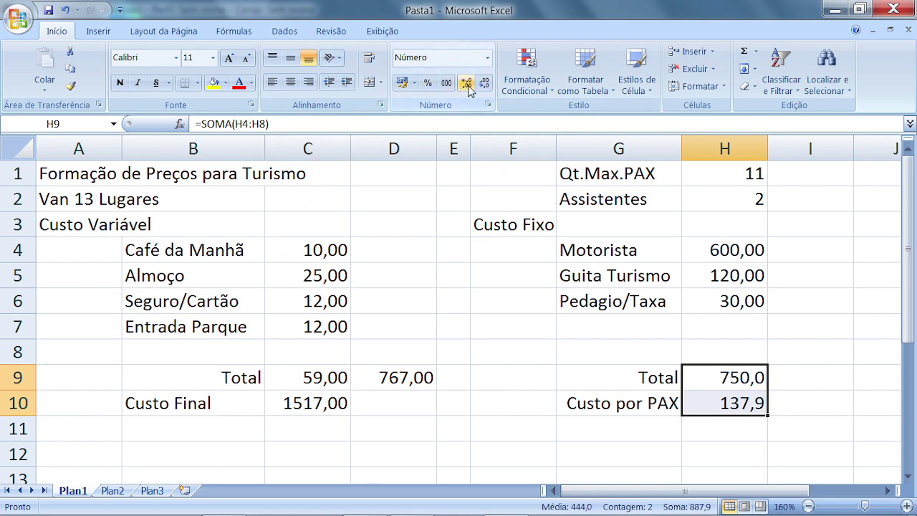
left_click(467, 85)
left_click(467, 85)
left_click(484, 84)
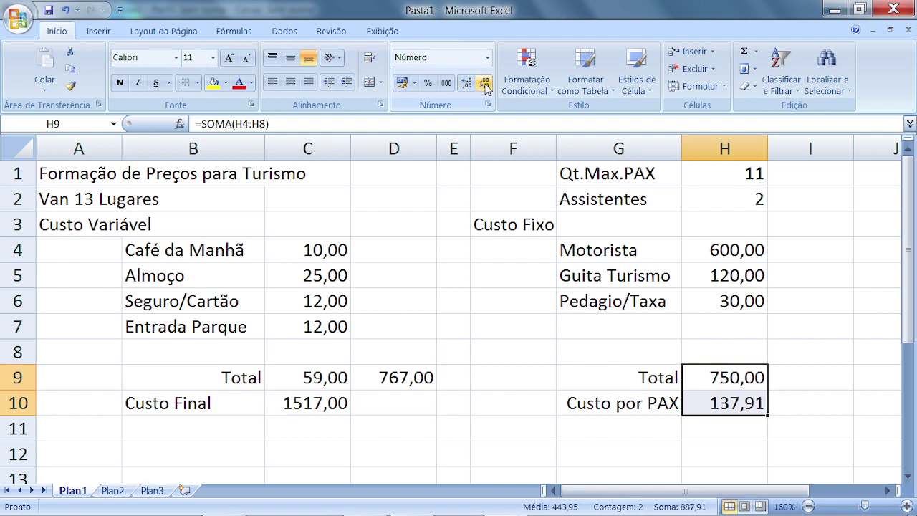
left_click(780, 377)
left_click(741, 405)
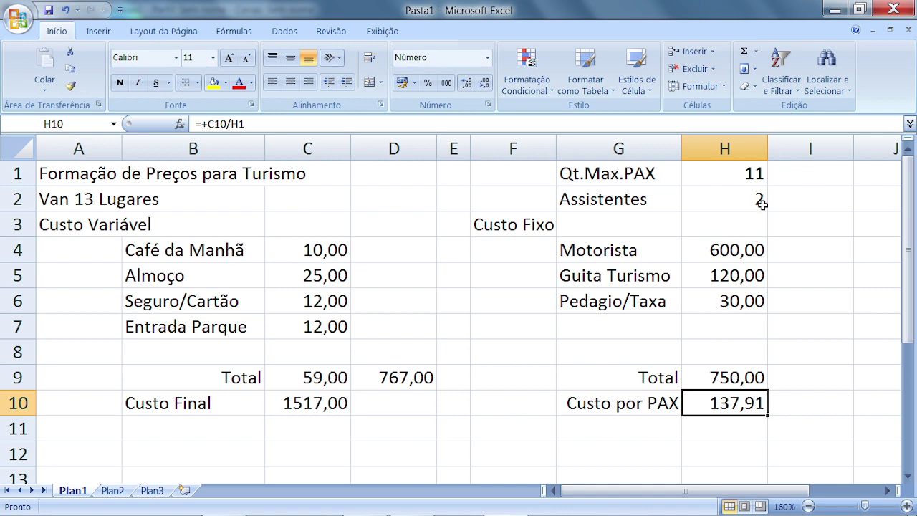
Step: Test the cost per passenger with 8 passengers in H1
double_click(739, 174)
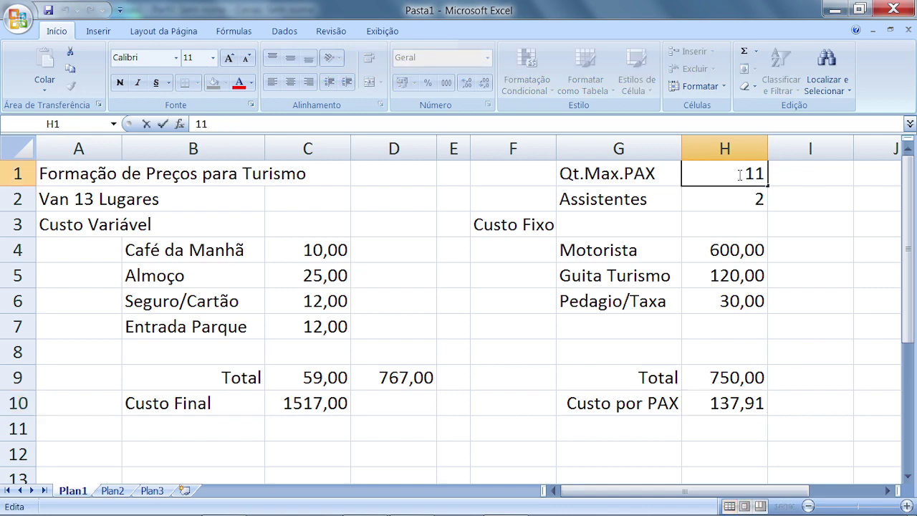
double_click(739, 174)
left_click(740, 174)
key("BackSpace")
key("BackSpace")
type("8")
key("Return")
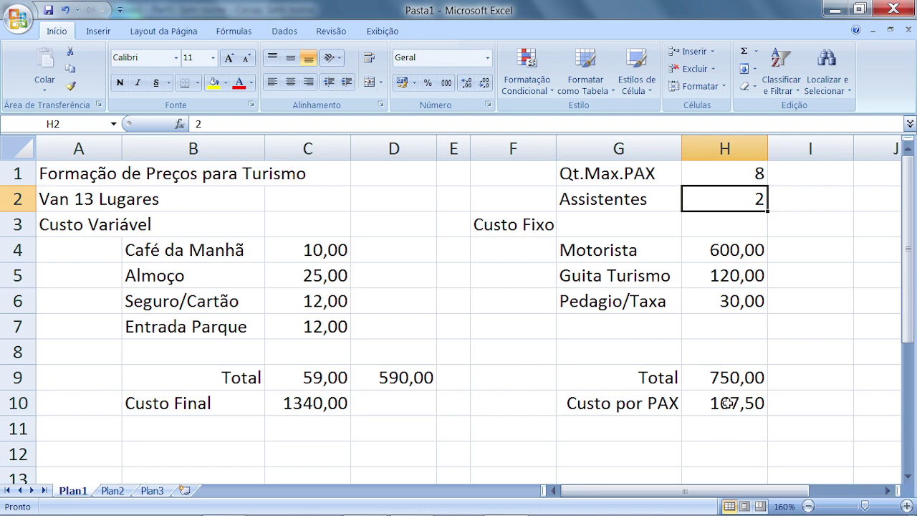
Step: Test the cost per passenger with 2 passengers and with 1 passenger in H1
double_click(743, 181)
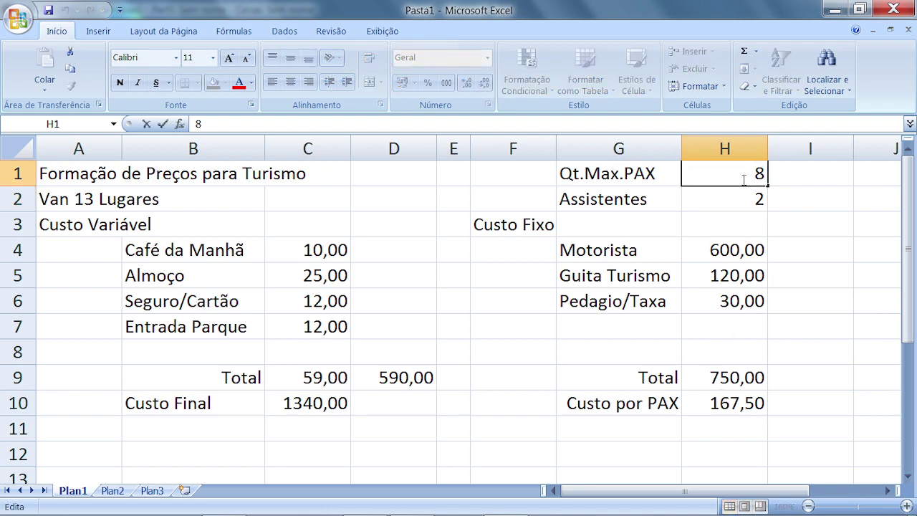
key("BackSpace")
type("2")
key("Return")
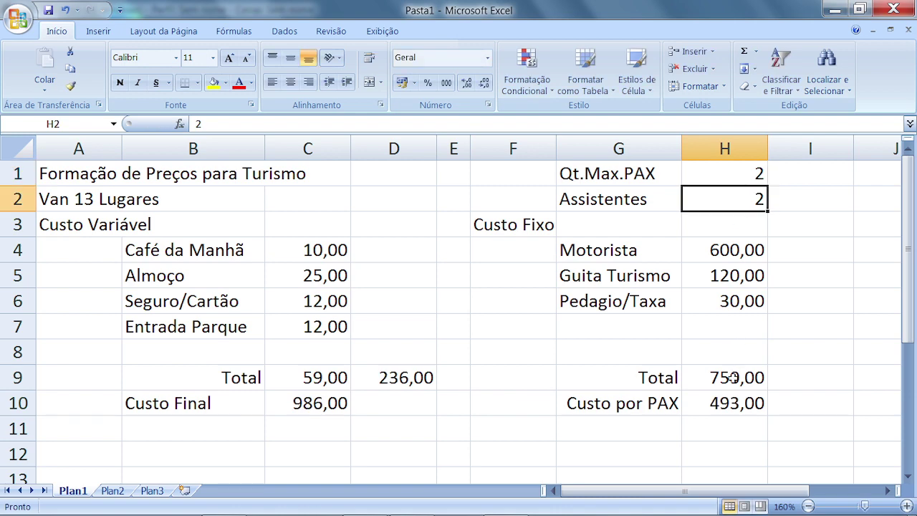
double_click(756, 172)
key("BackSpace")
type("1")
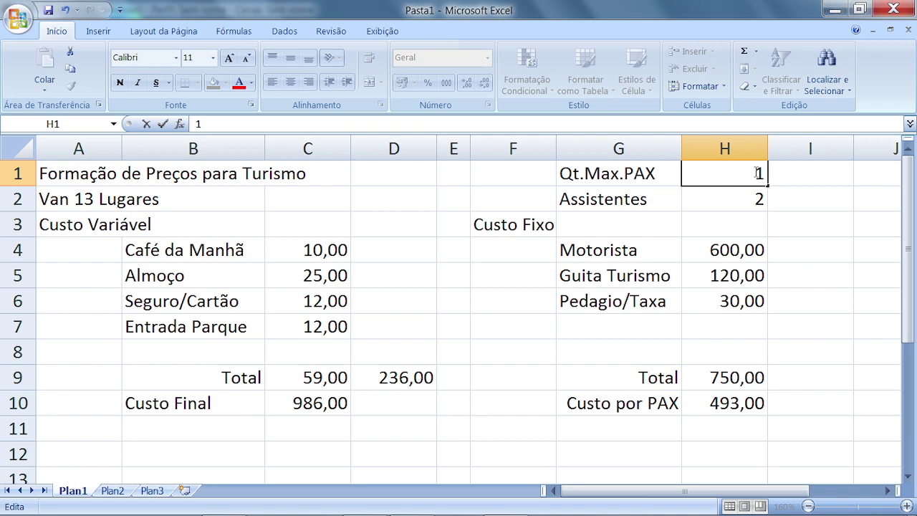
key("Return")
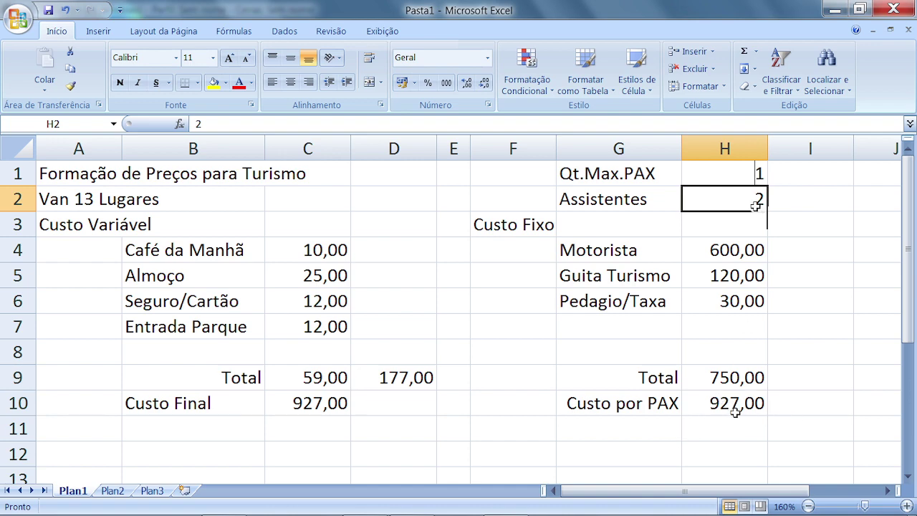
Step: Set Qt.Max.PAX back to 11 and check the formulas in C10 and D9
key("Up")
type("11")
key("Return")
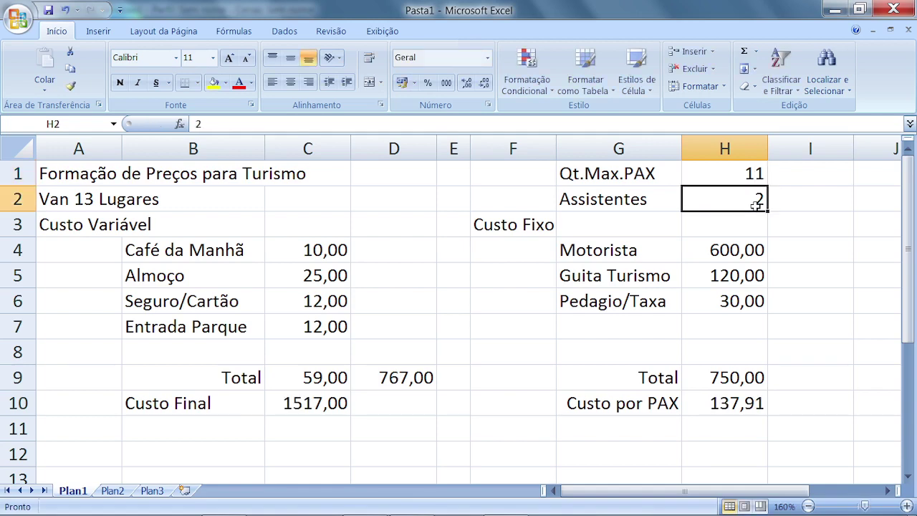
left_click(321, 406)
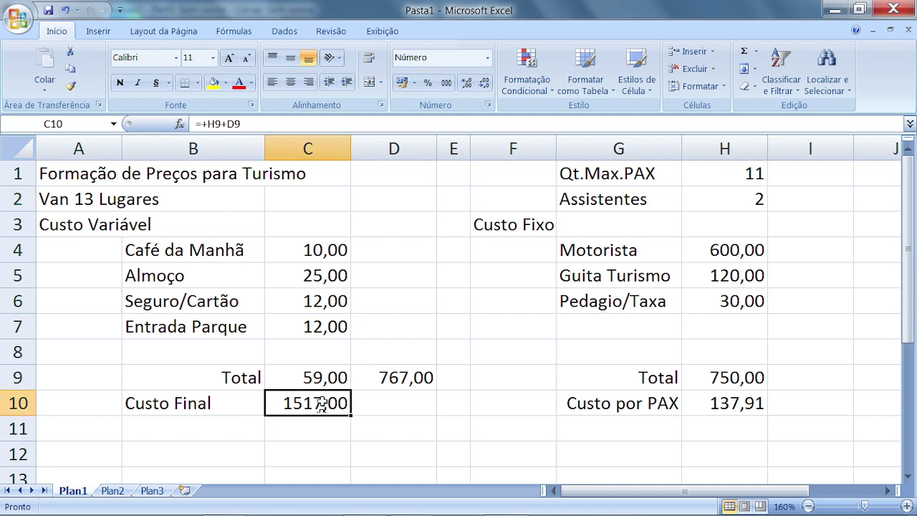
left_click(387, 380)
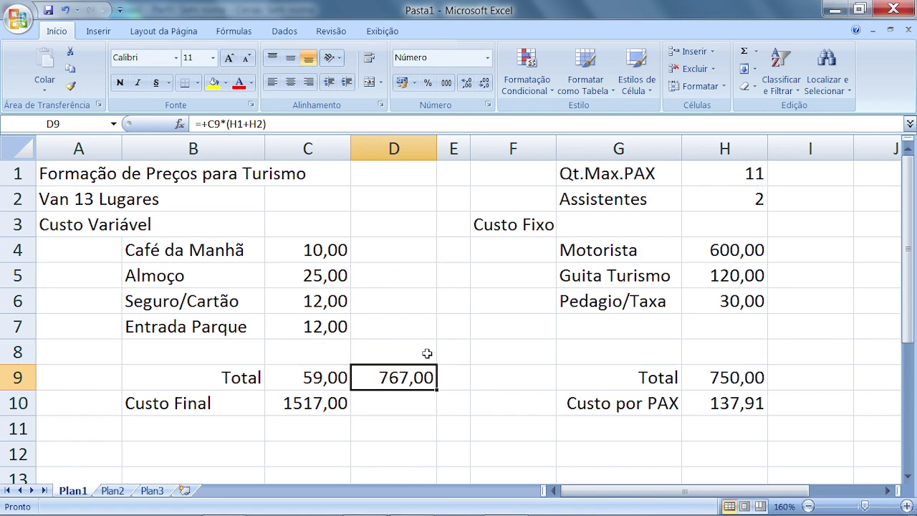
Step: Add the label "Markup (%)" in B11 below Custo Final
left_click(148, 432)
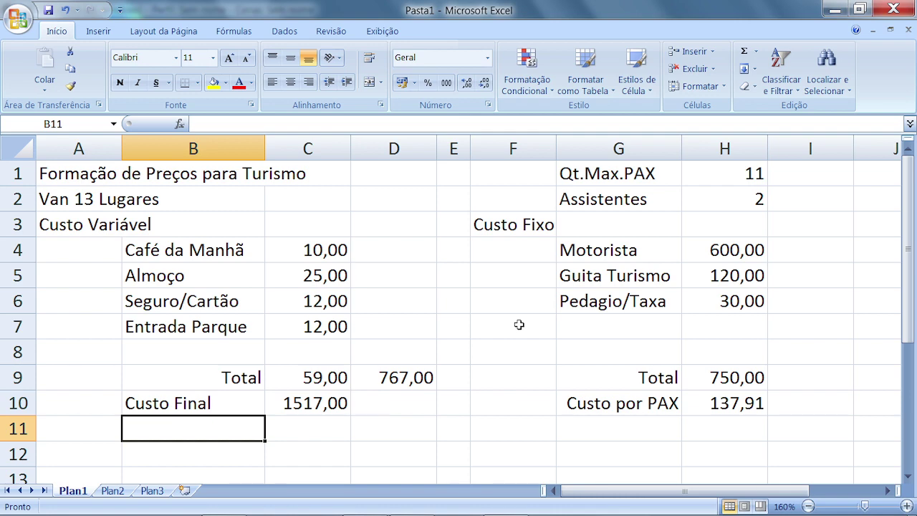
type("Mar")
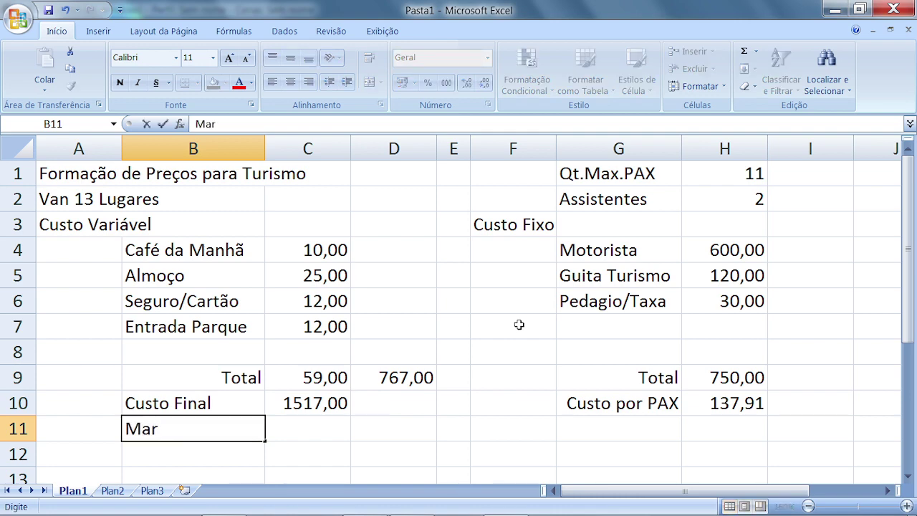
type("kup)")
key("BackSpace")
type("()")
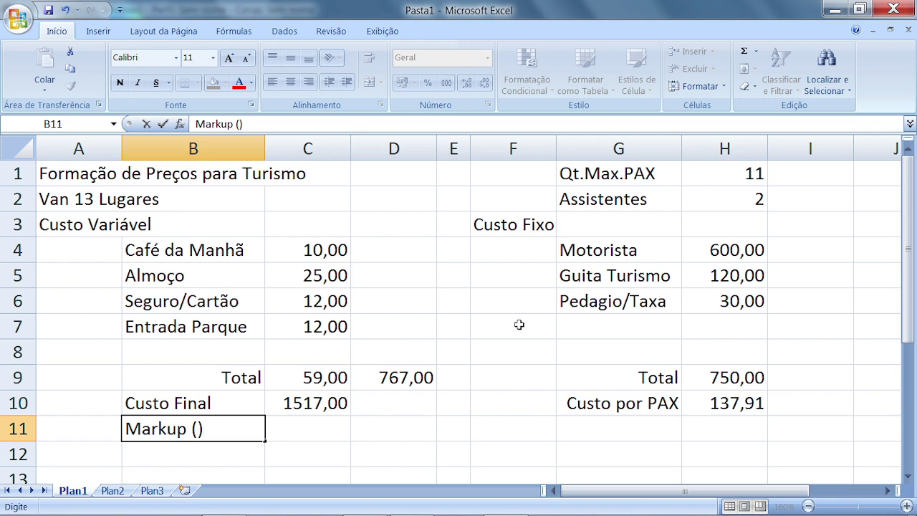
left_click(198, 429)
type("%")
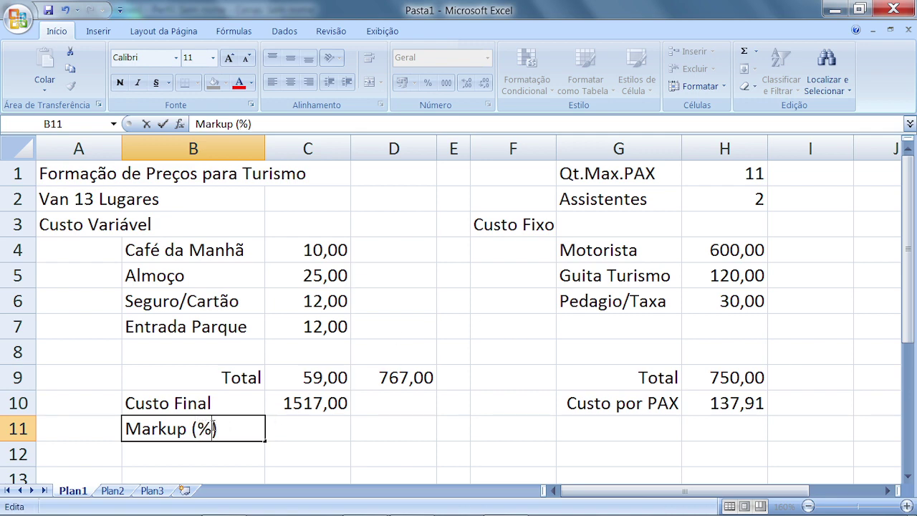
Step: Enter a markup of 20 in C11 and format it with three decimal places
left_click(292, 426)
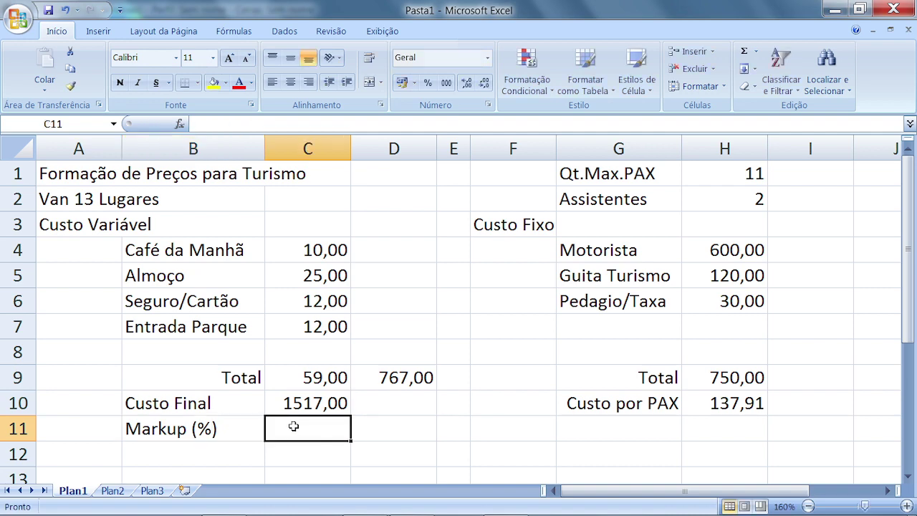
type("20")
key("Return")
left_click(293, 427)
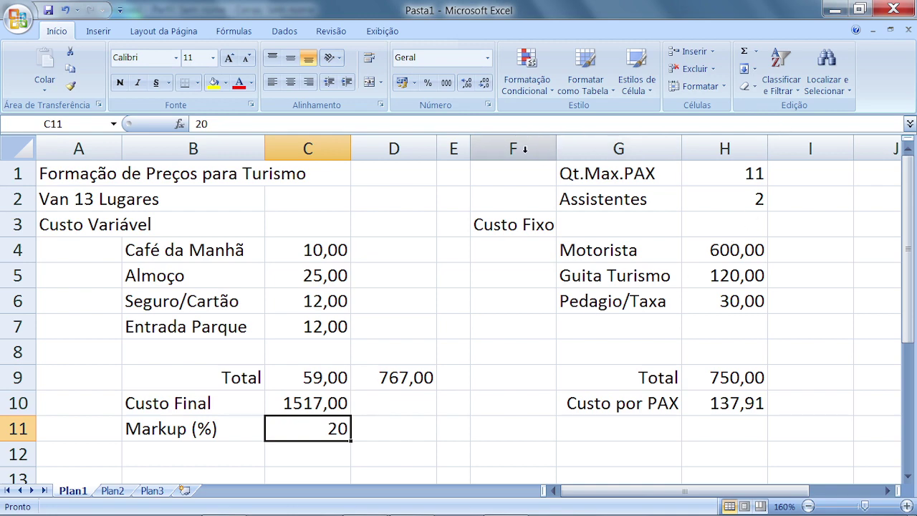
left_click(467, 83)
left_click(467, 83)
left_click(466, 83)
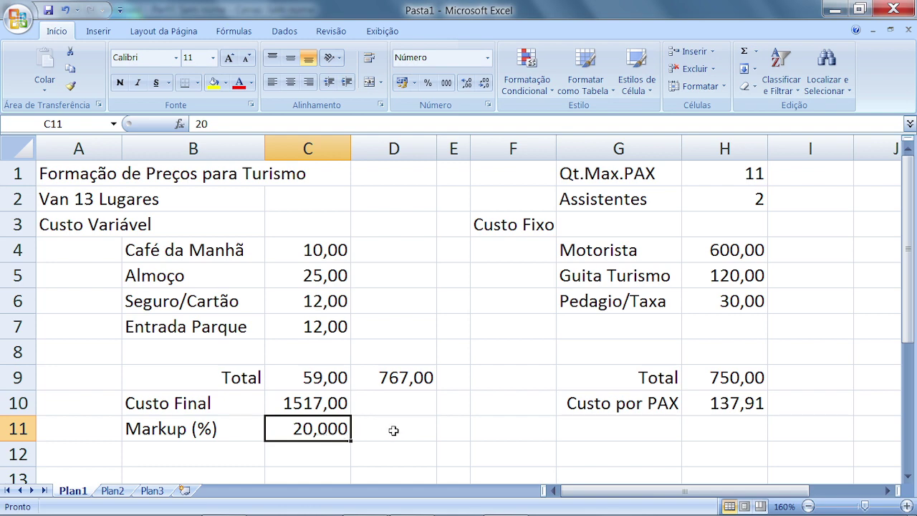
Step: Add the label "Preço Neto Net Price)" in G11 below Custo por PAX
left_click(580, 433)
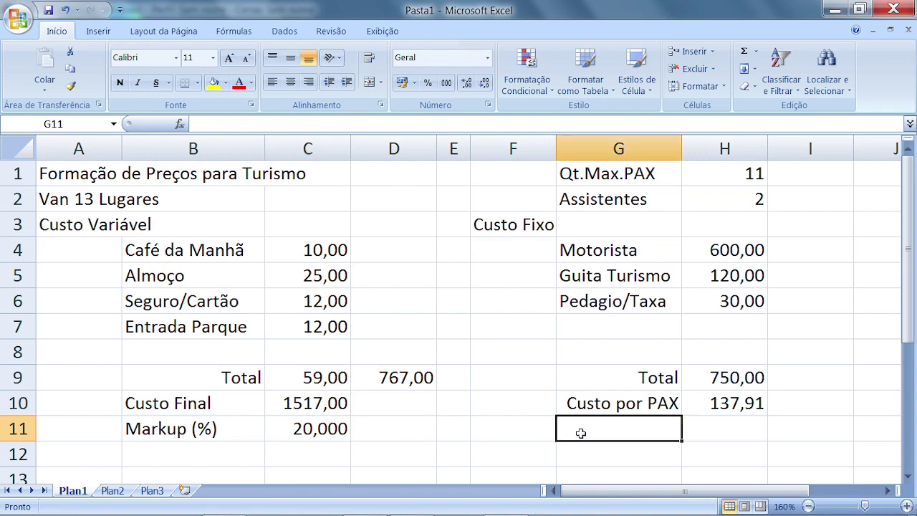
type("Pre")
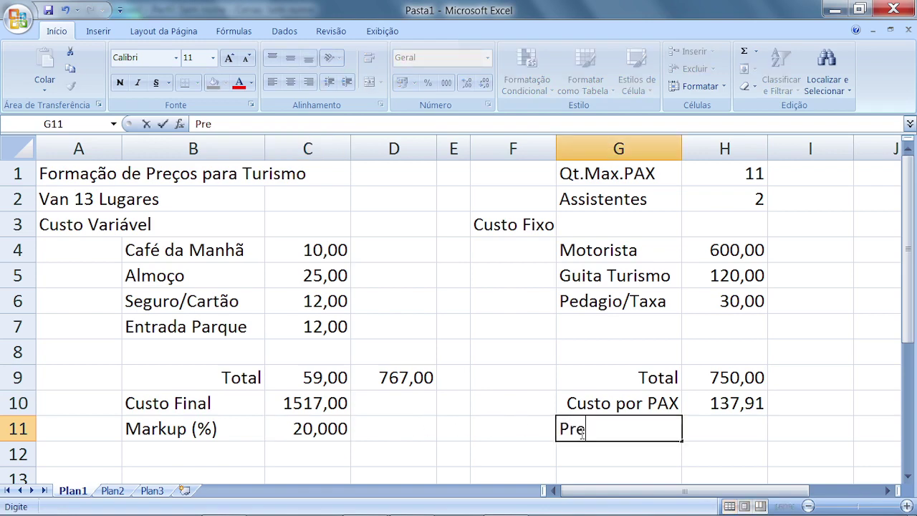
type("ço Neto")
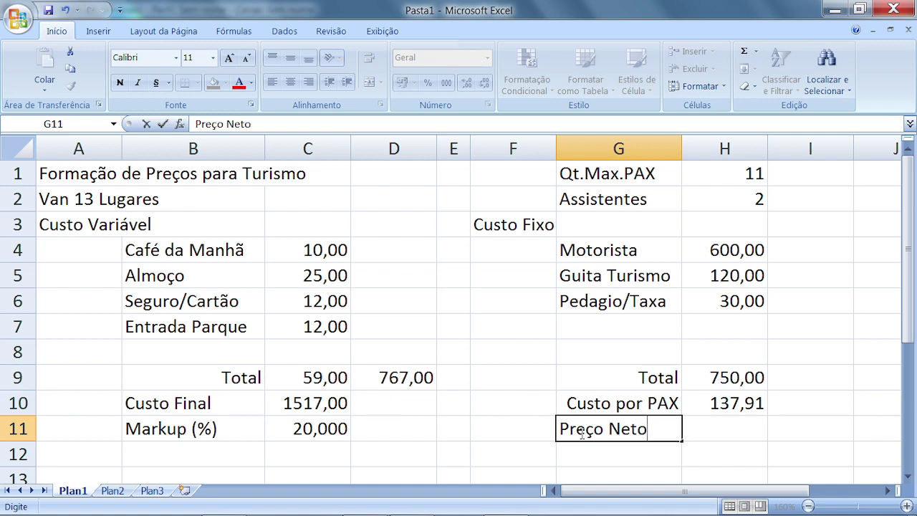
type(" Net")
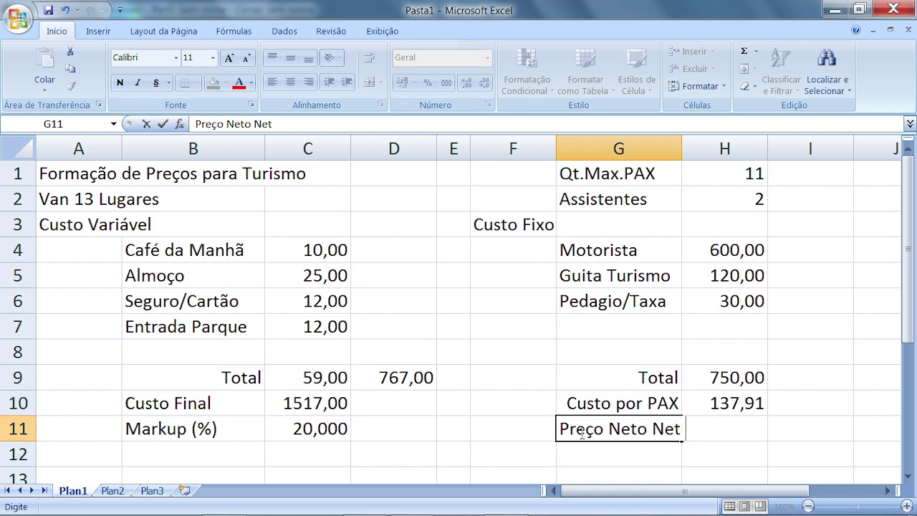
type(" Price")
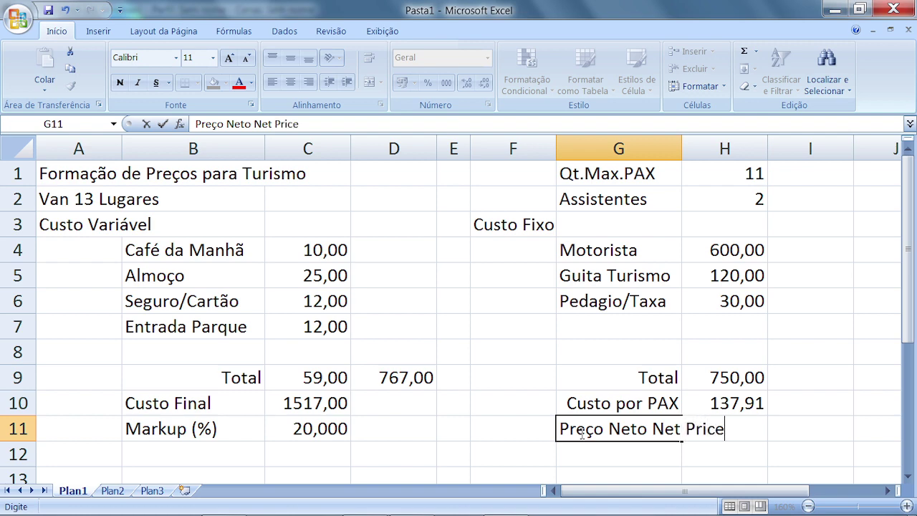
type(")")
key("Return")
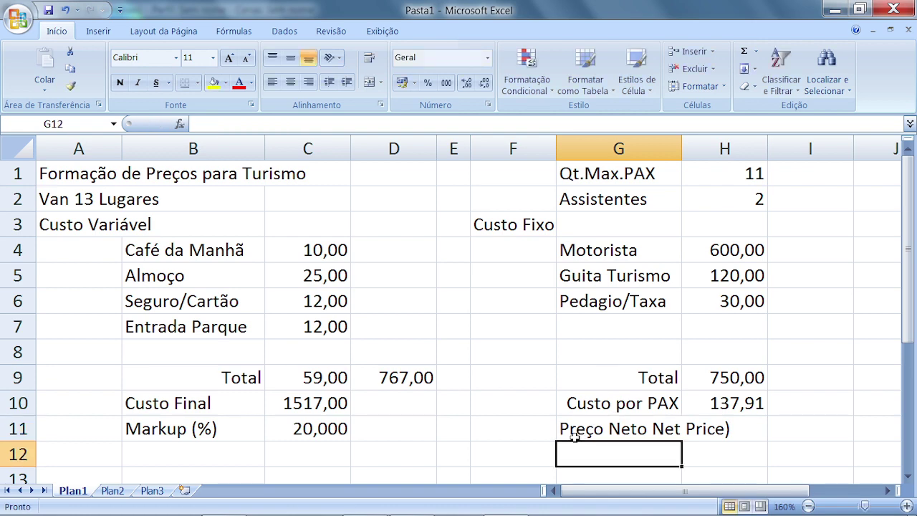
Step: Insert the missing opening parenthesis before "Net" in the G11 label and widen column G to fit it
left_click(575, 436)
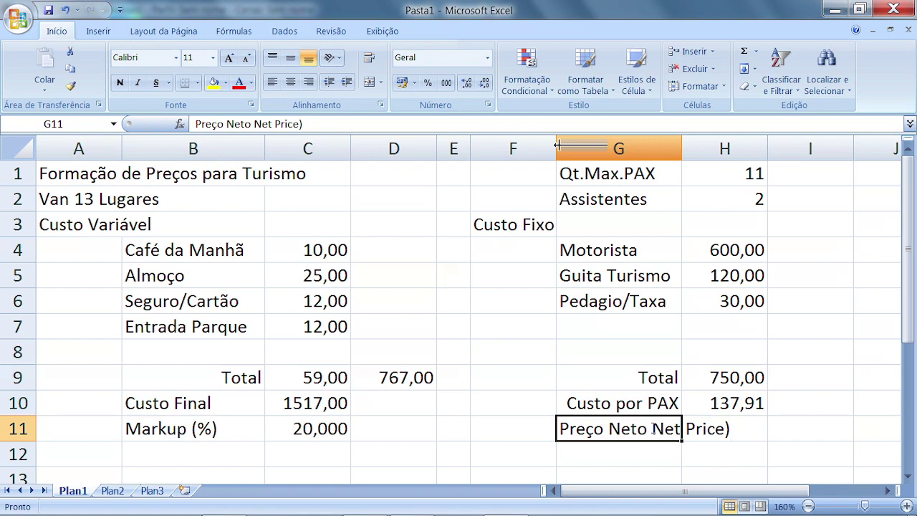
left_click_drag(652, 428, 682, 428)
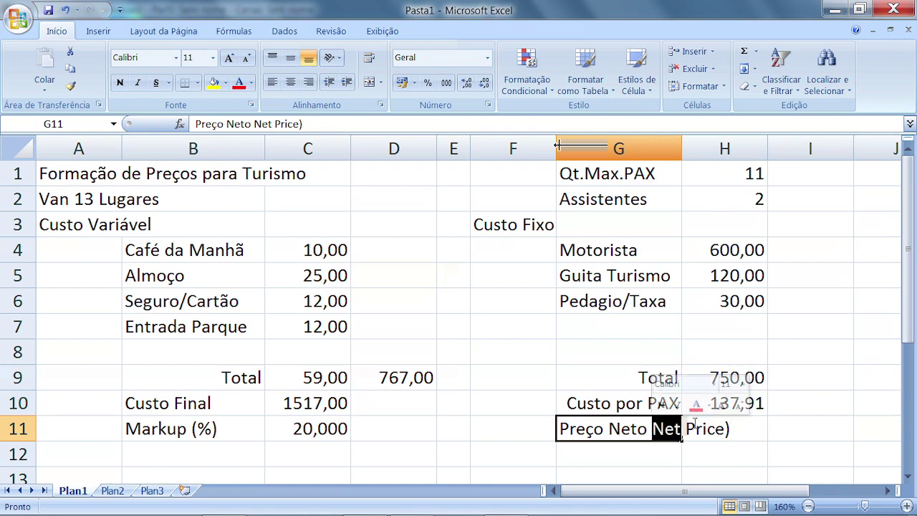
key("Left")
key("Left")
key("Left")
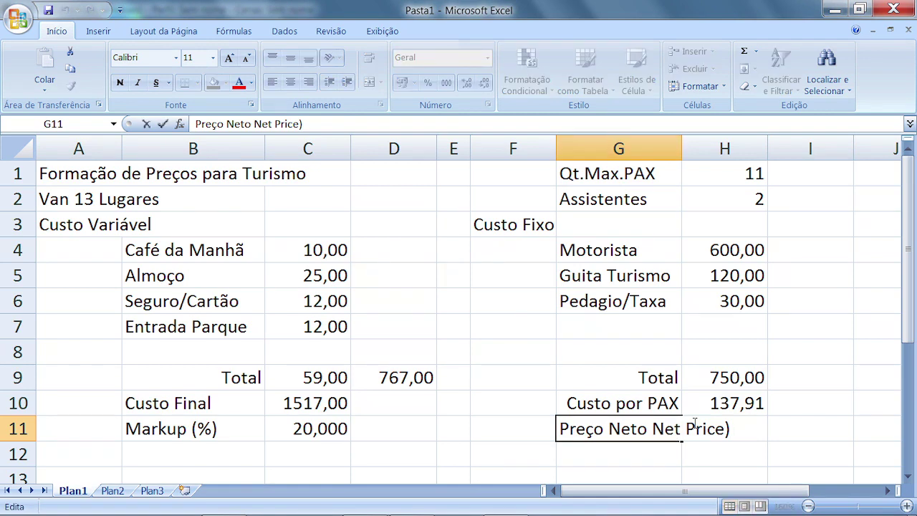
type("(")
key("Return")
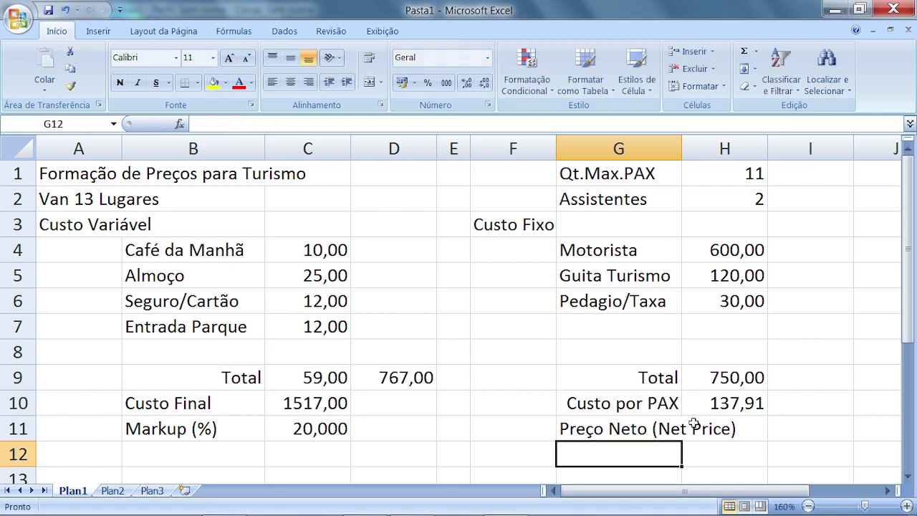
left_click_drag(682, 148, 739, 149)
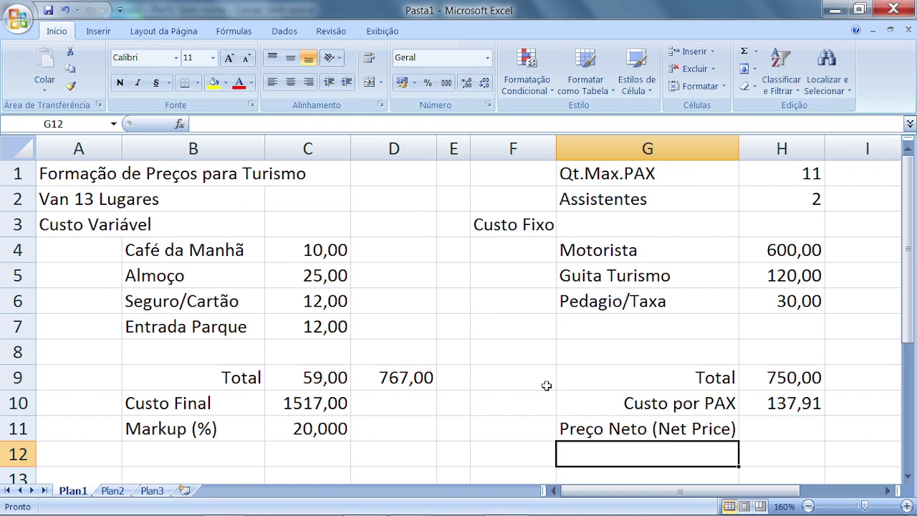
left_click(600, 430)
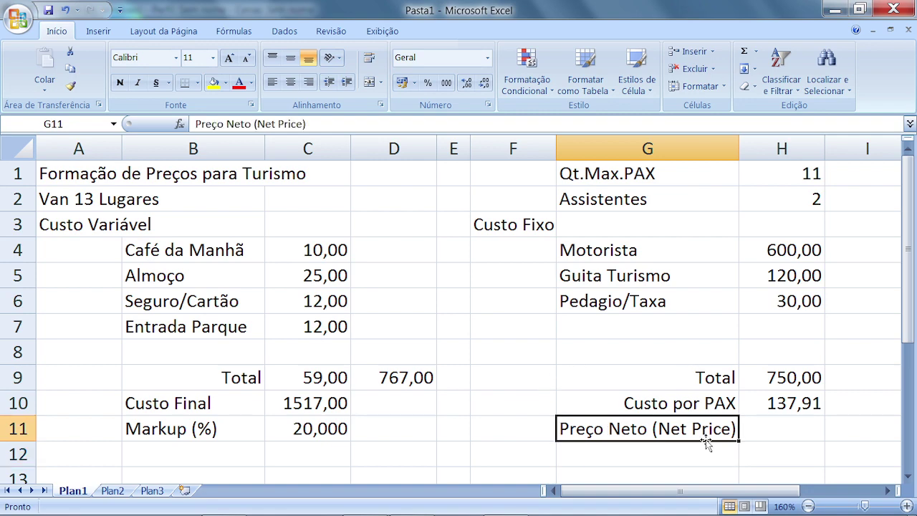
left_click(774, 427)
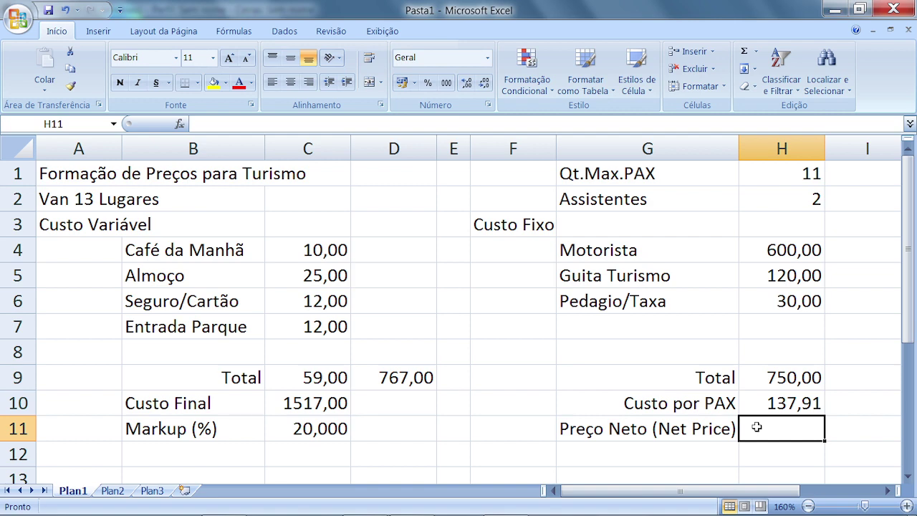
left_click(329, 430)
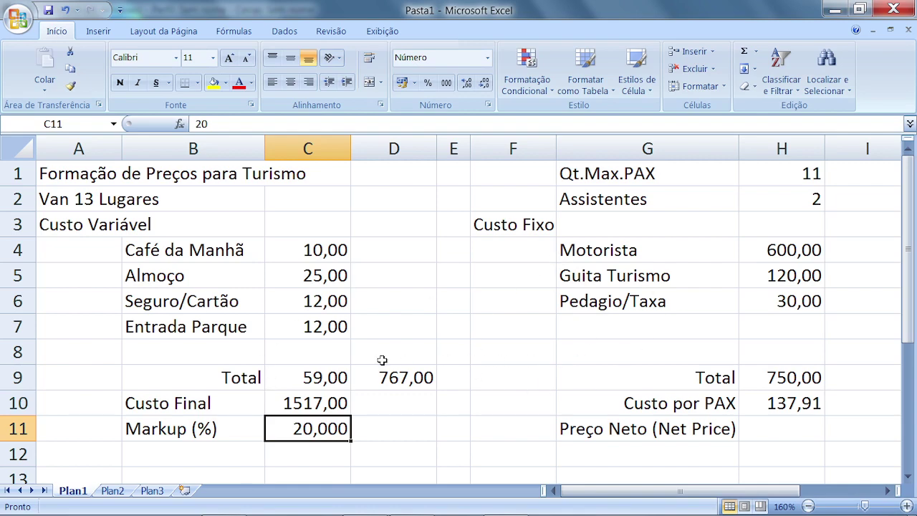
left_click(327, 249)
left_click(572, 255)
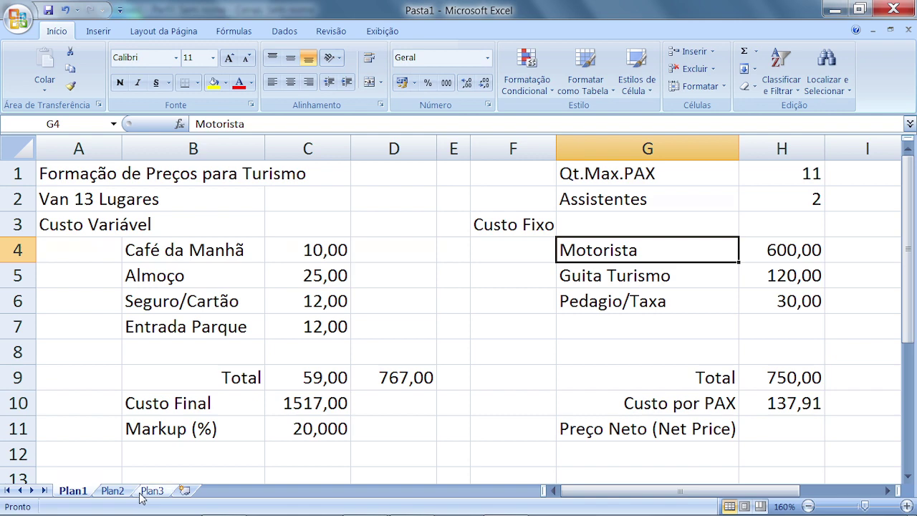
left_click(319, 428)
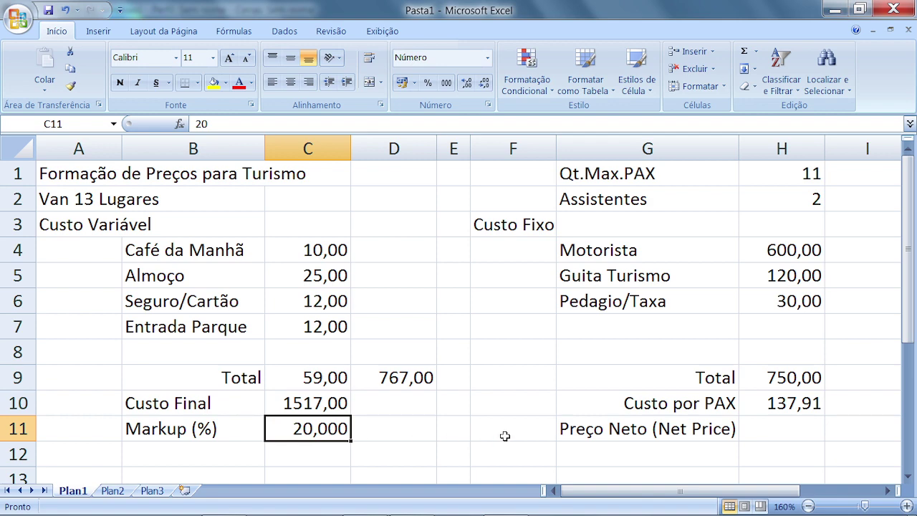
Step: Calculate the net price in H11 with the formula +H10*(C11/100+1) and format it with two decimal places
left_click(767, 428)
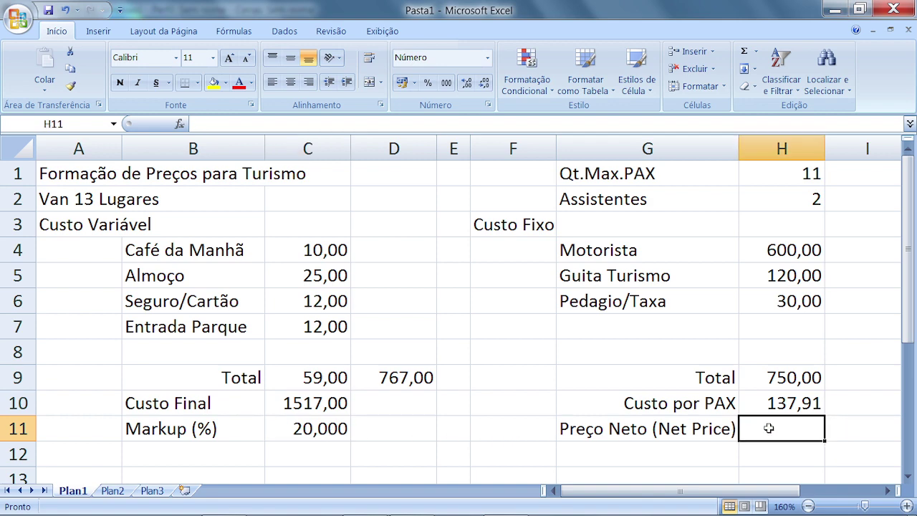
type("+")
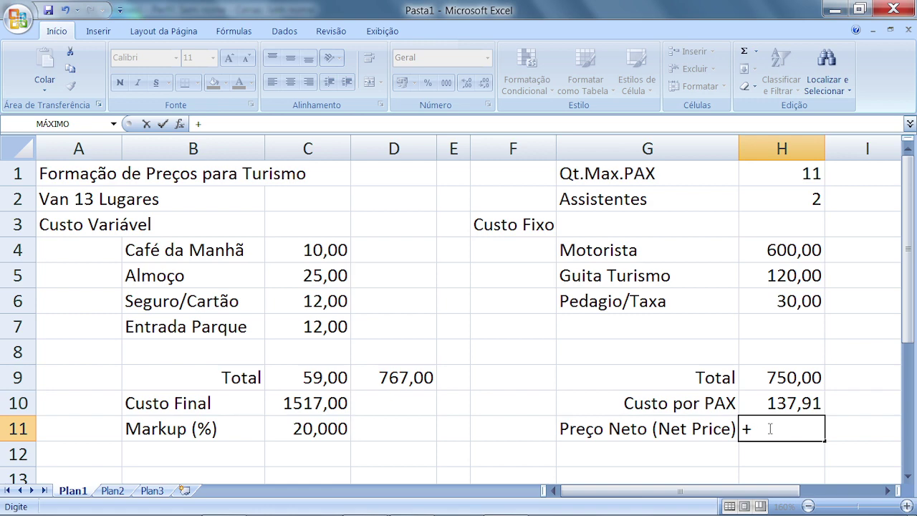
left_click(792, 405)
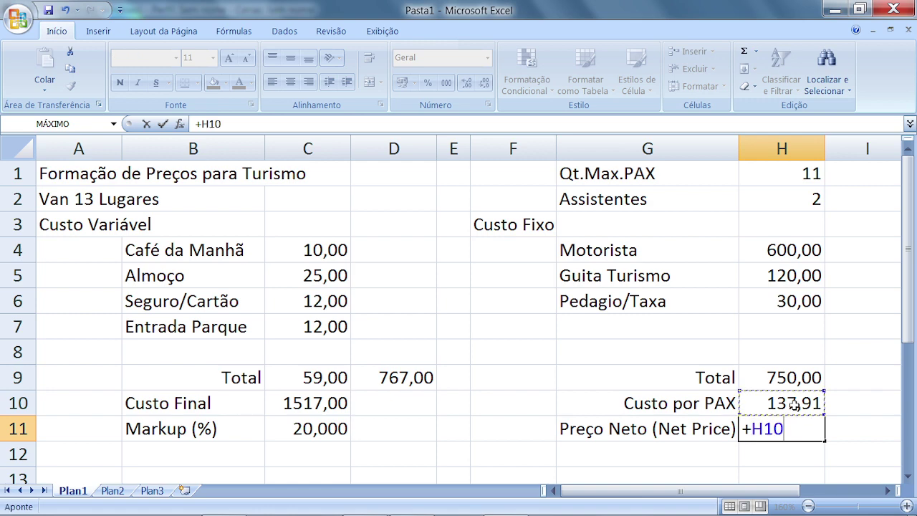
type("*")
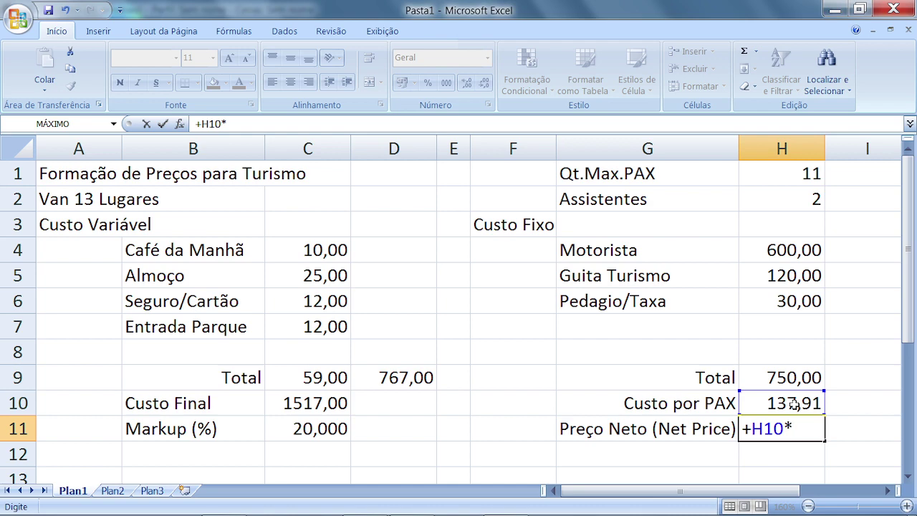
type("(")
left_click(320, 428)
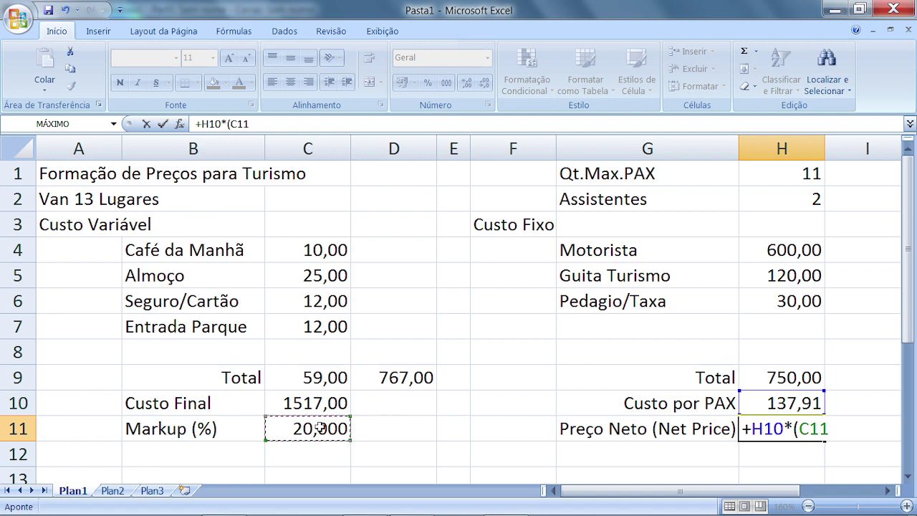
type("/100")
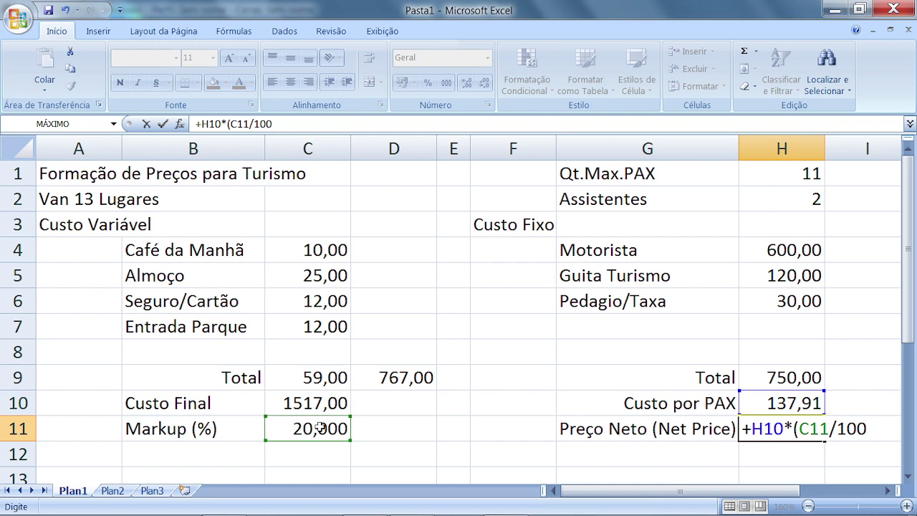
type("+)")
left_click(840, 429)
left_click(875, 428)
type("1")
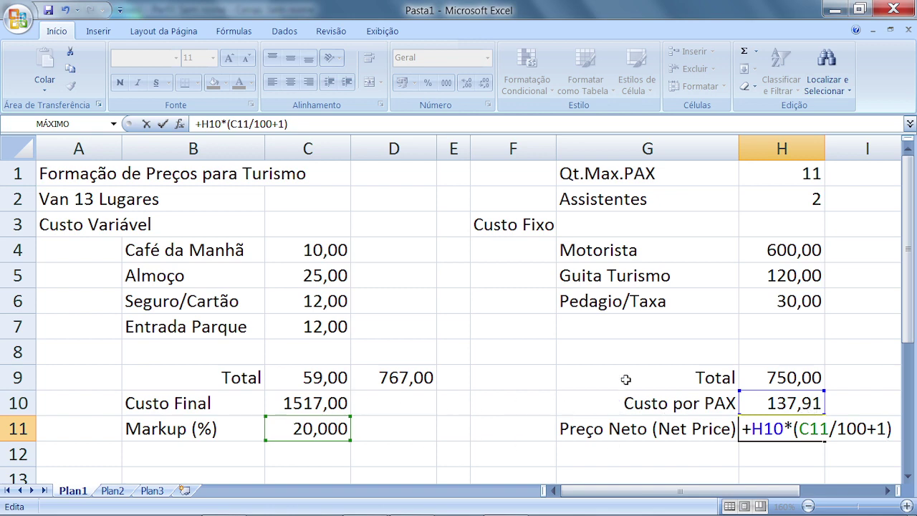
key("Return")
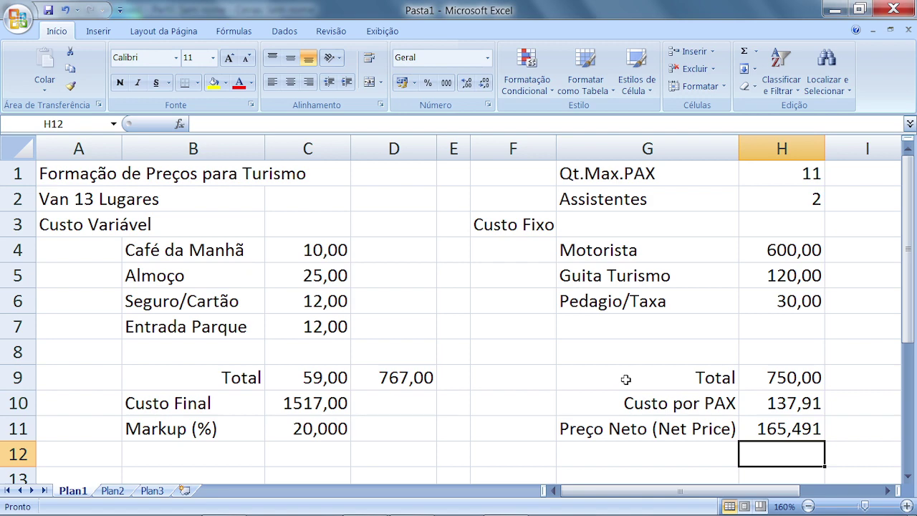
left_click(810, 430)
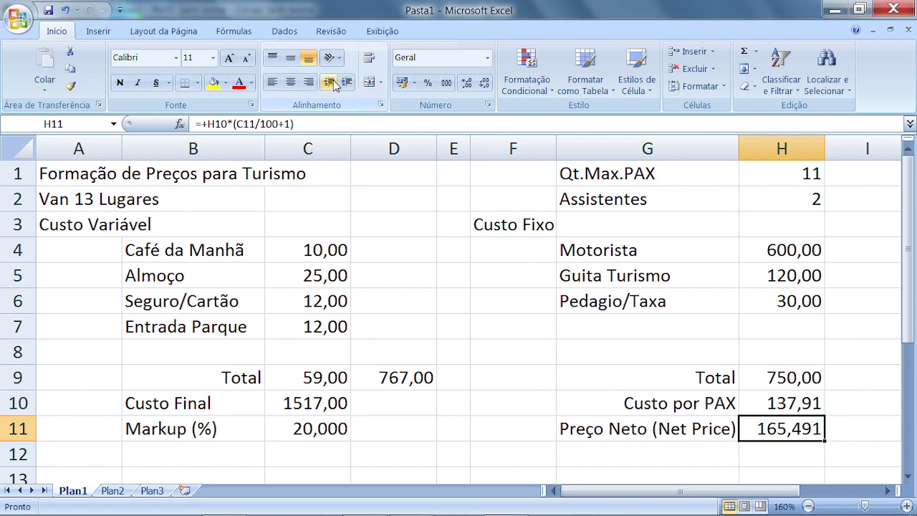
left_click(485, 85)
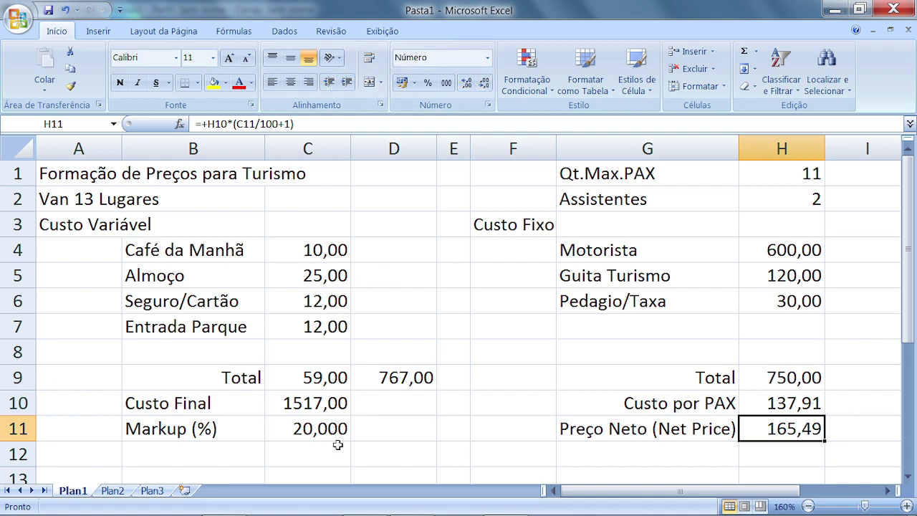
Step: Test the net price with a markup of 100 in C11 and set the markup back to 20
double_click(294, 428)
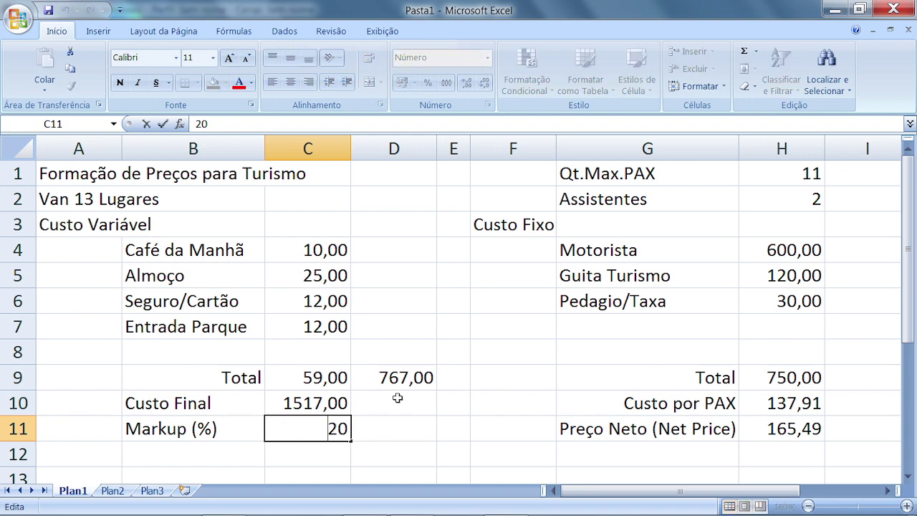
double_click(340, 427)
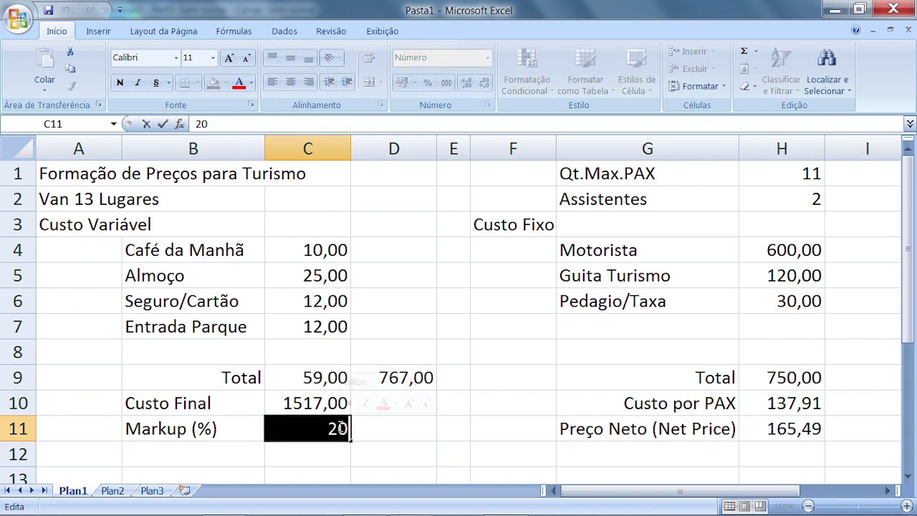
type("100")
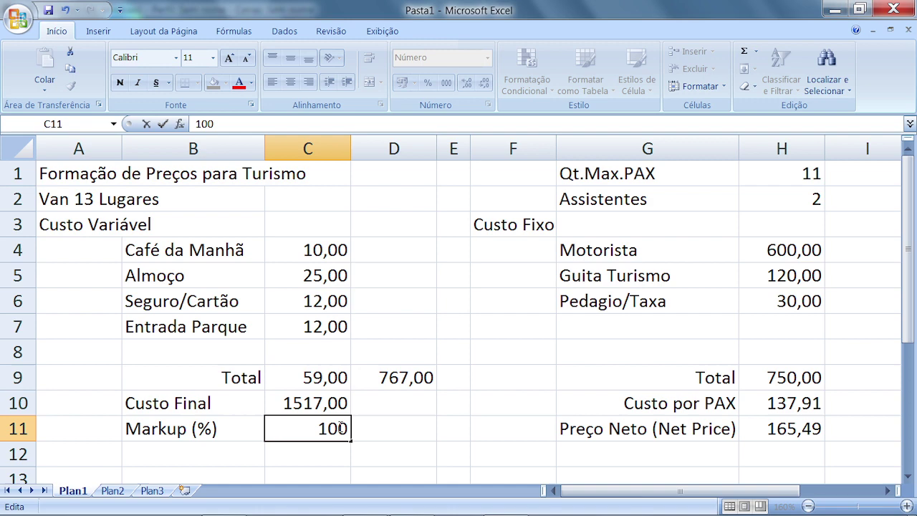
key("Return")
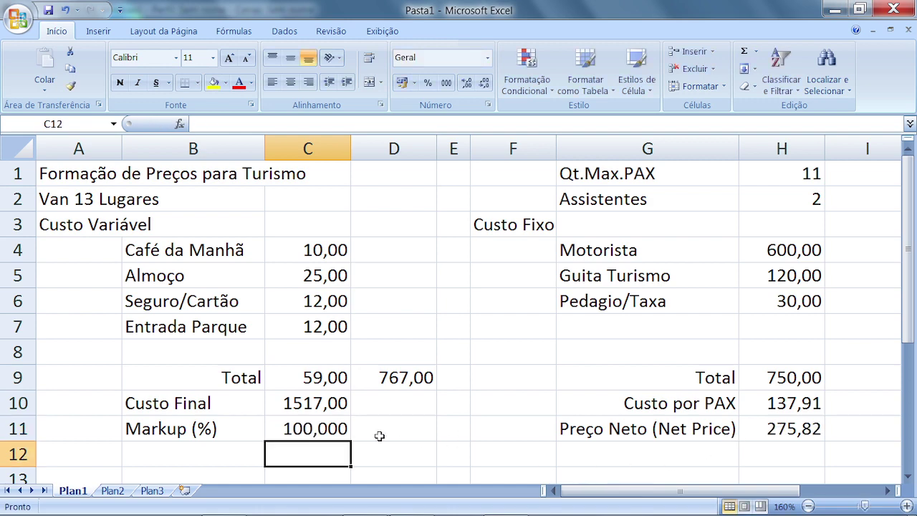
left_click(332, 429)
type("20")
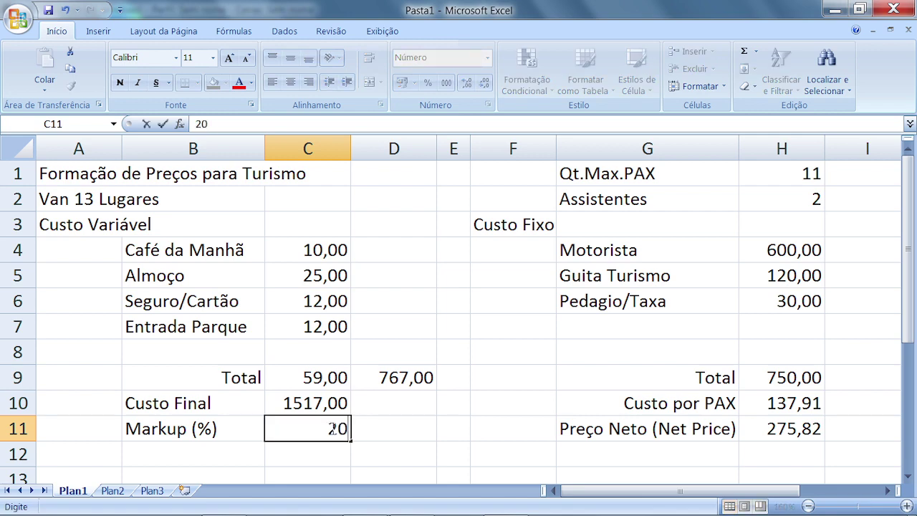
key("Return")
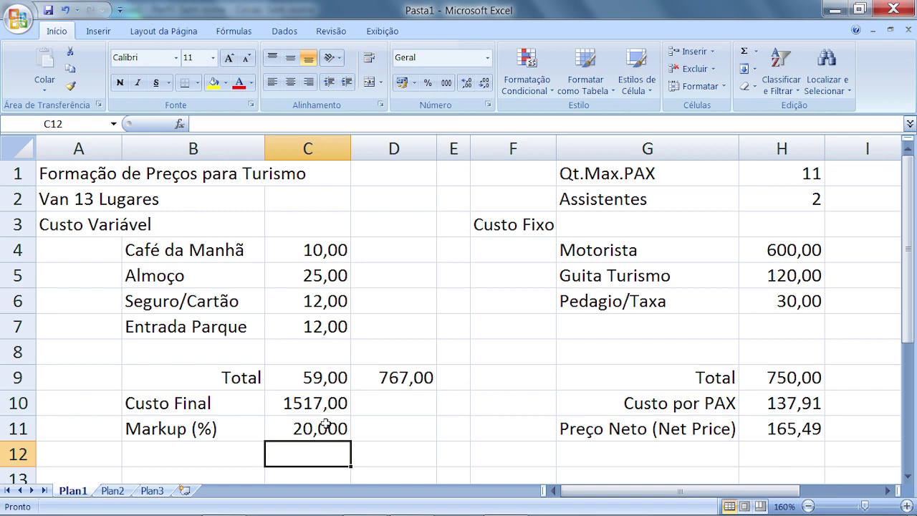
Step: Examine the Custo por PAX and Preço Neto formulas in H10 and H11 together with the markup in C11
left_click(794, 430)
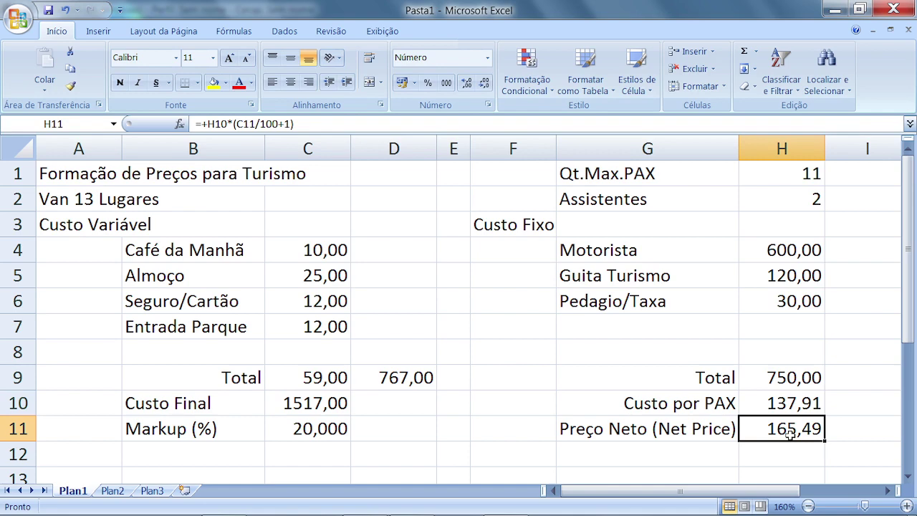
double_click(796, 403)
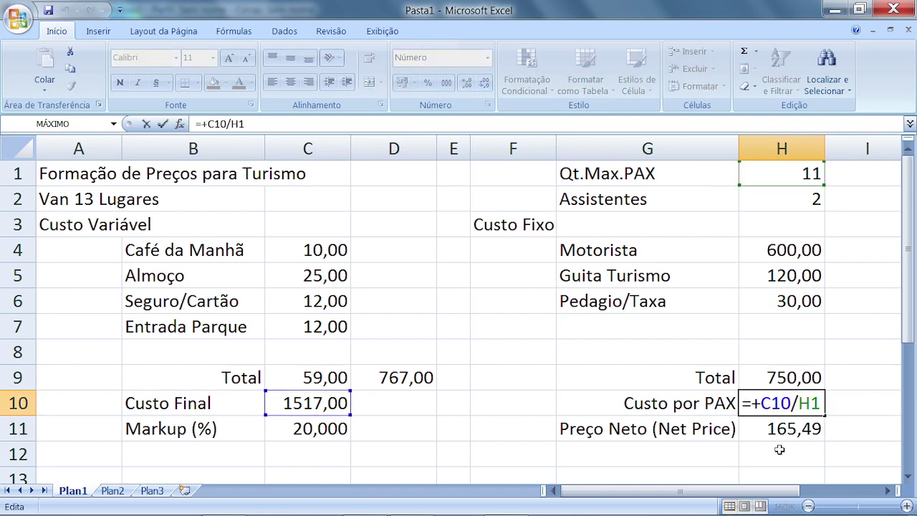
left_click(790, 430)
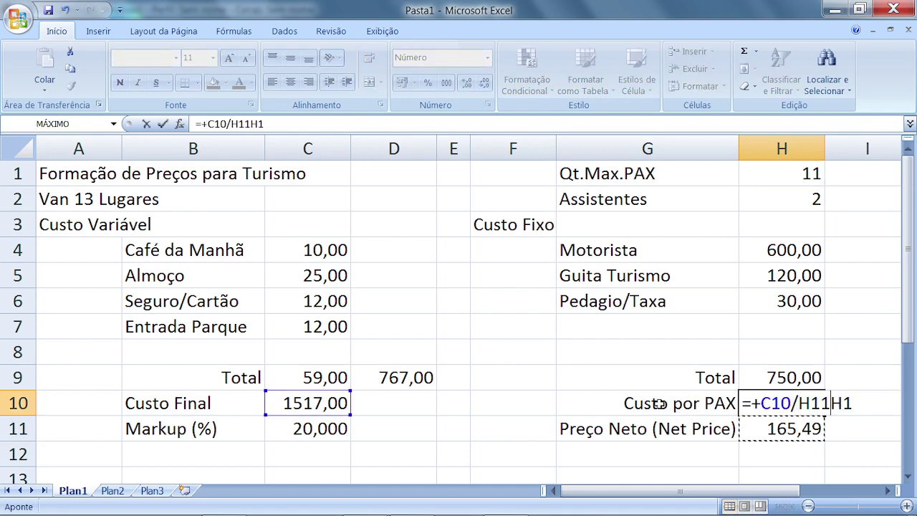
key("Escape")
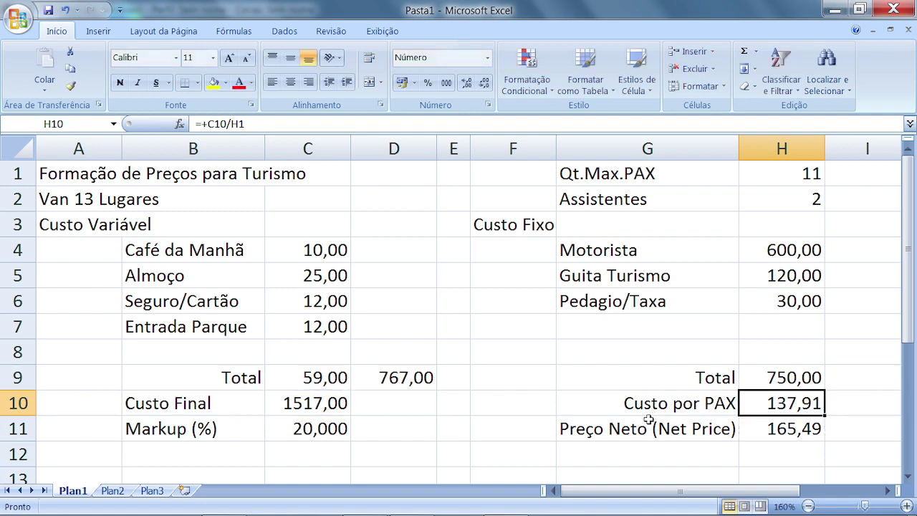
left_click(327, 430)
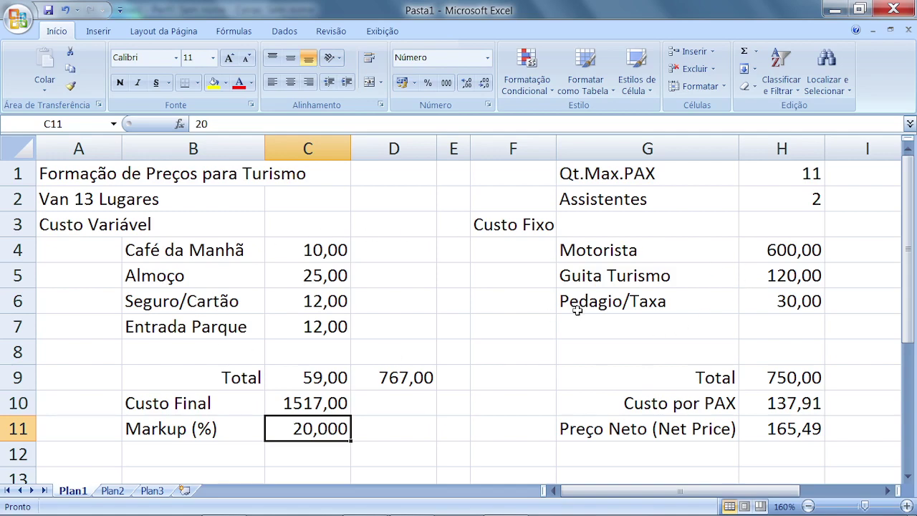
left_click(582, 427)
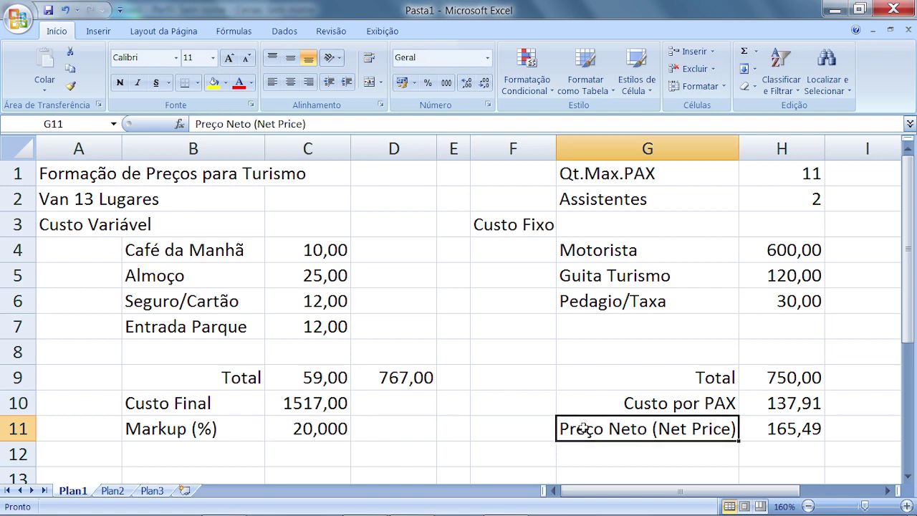
left_click(818, 428)
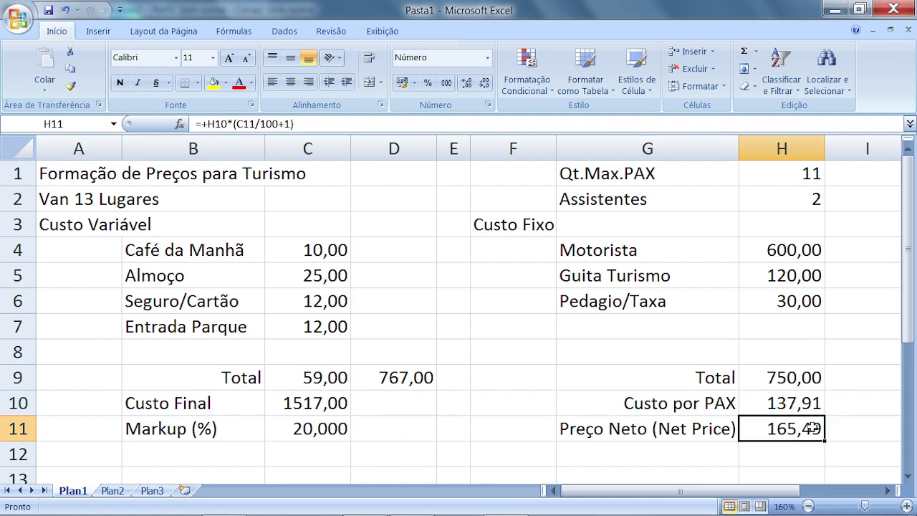
Step: Add the label "Markup Operadora (%)" in B12 below the existing markup label
left_click(197, 447)
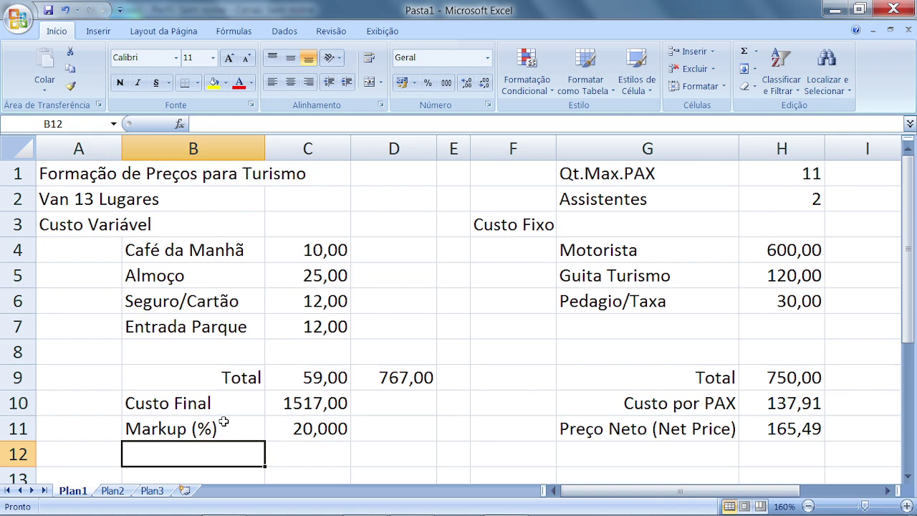
type("M")
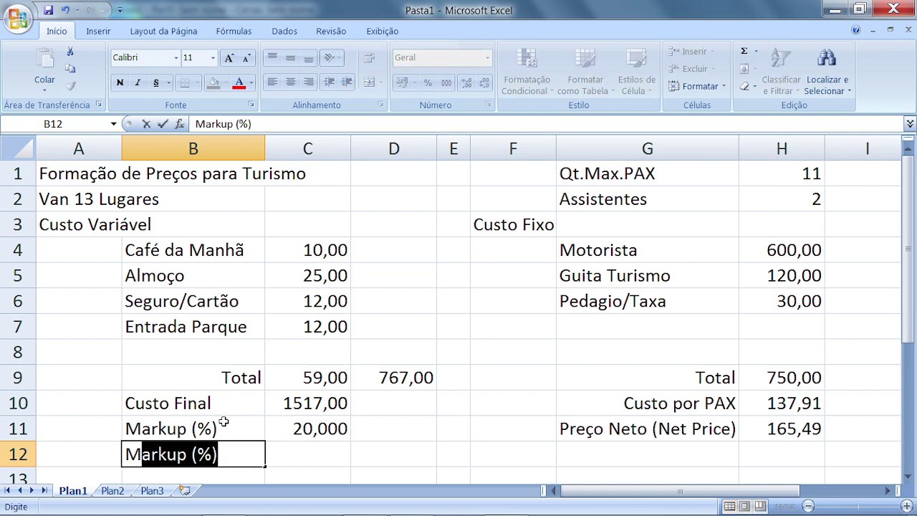
left_click(195, 453)
type("Operado")
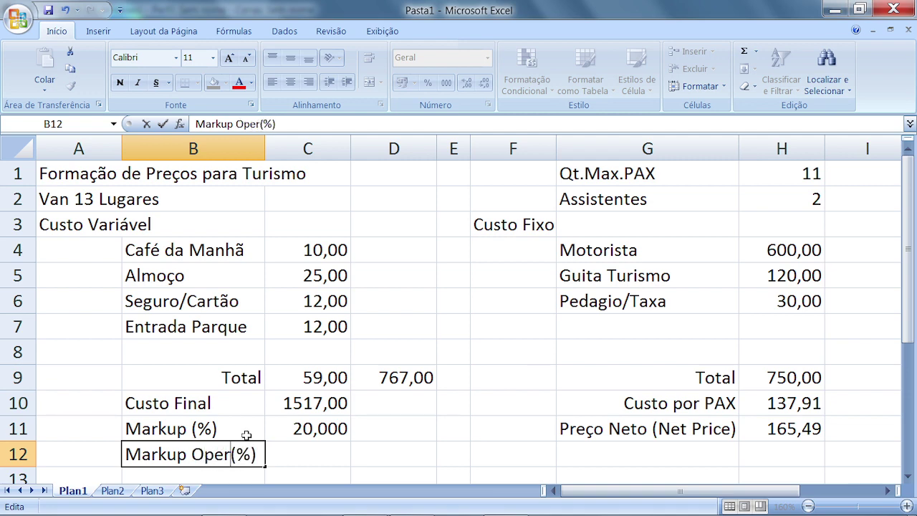
type("ra")
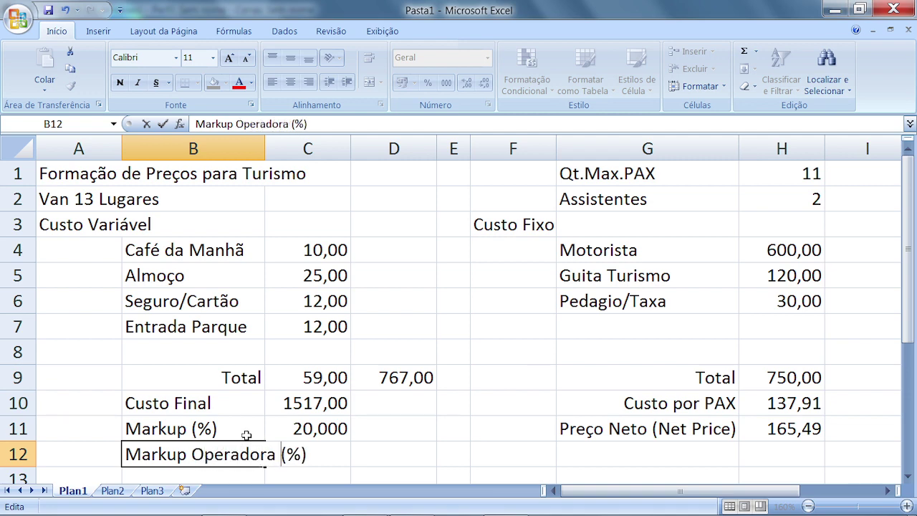
key("Return")
Step: Widen column B so the operator markup label fits inside its cell
scroll(219, 352, "down", 2)
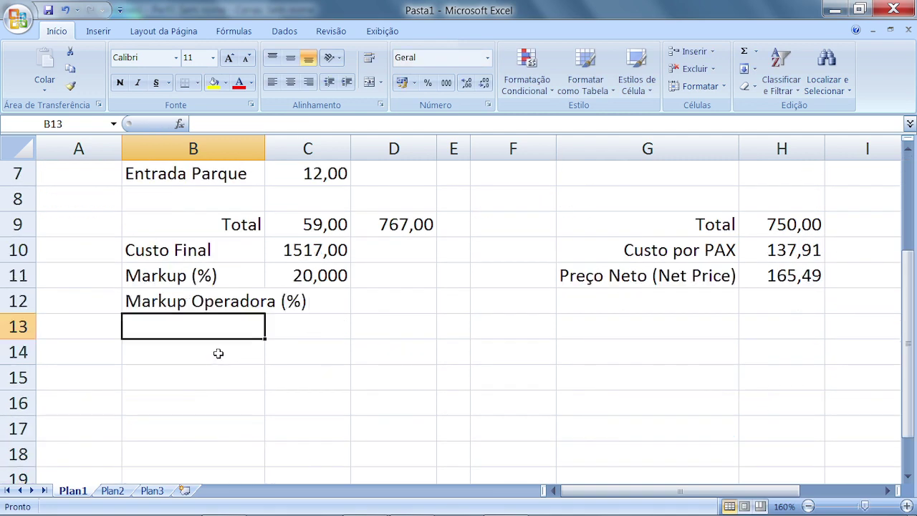
scroll(241, 315, "up", 2)
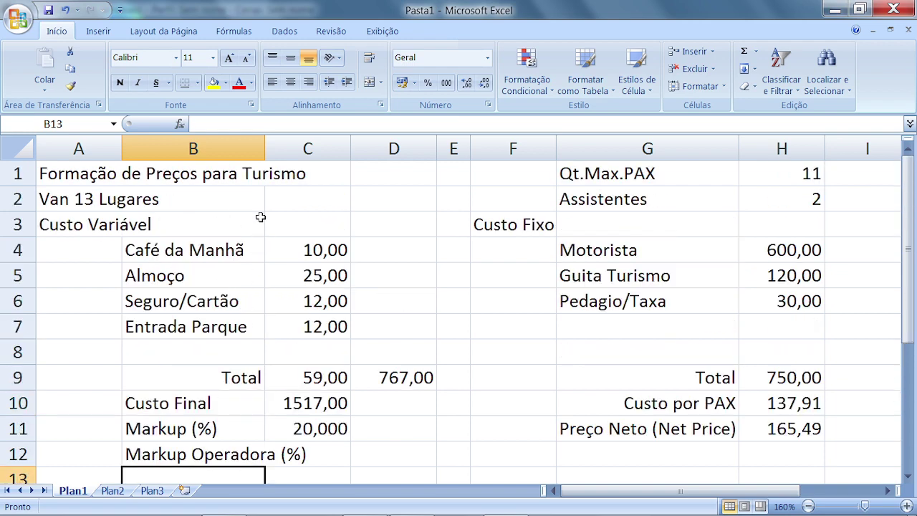
left_click(280, 147)
left_click_drag(266, 151, 311, 154)
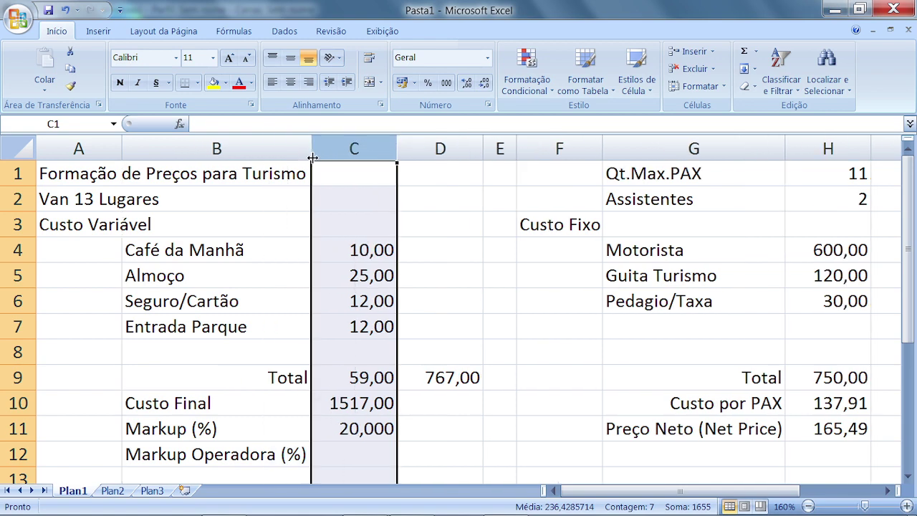
Step: Enter an operator markup of 25 in C12 and return to the start of the sheet
left_click(334, 455)
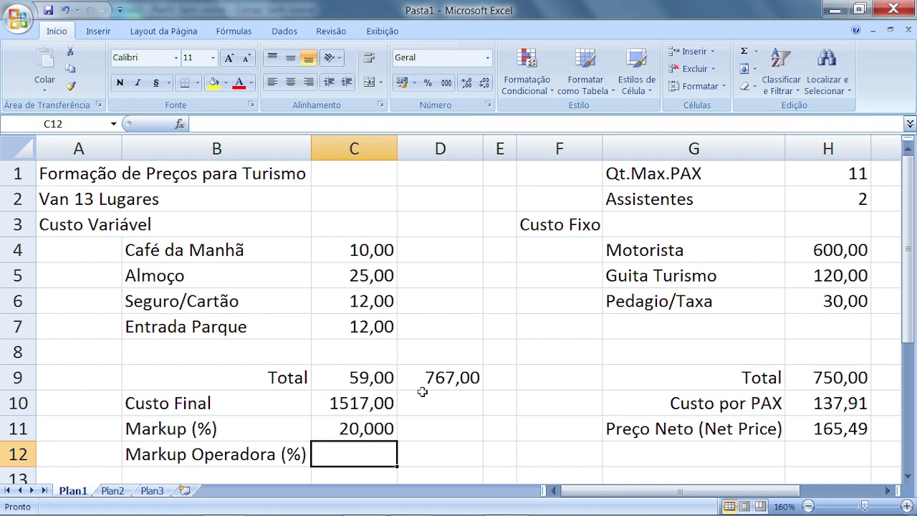
type("25")
key("Return")
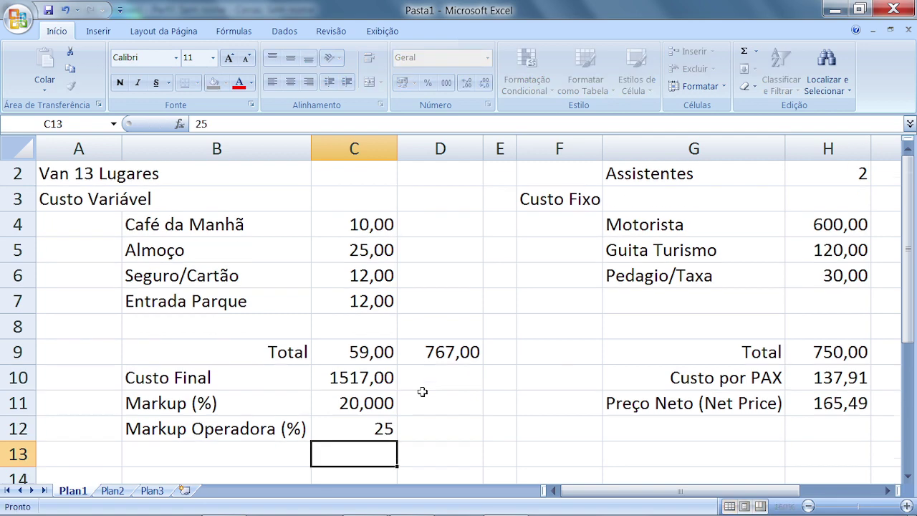
key("Up")
key("Up")
key("Up")
key("Up")
key("Up")
key("Up")
key("Up")
key("Up")
key("Up")
key("Up")
key("Up")
key("Up")
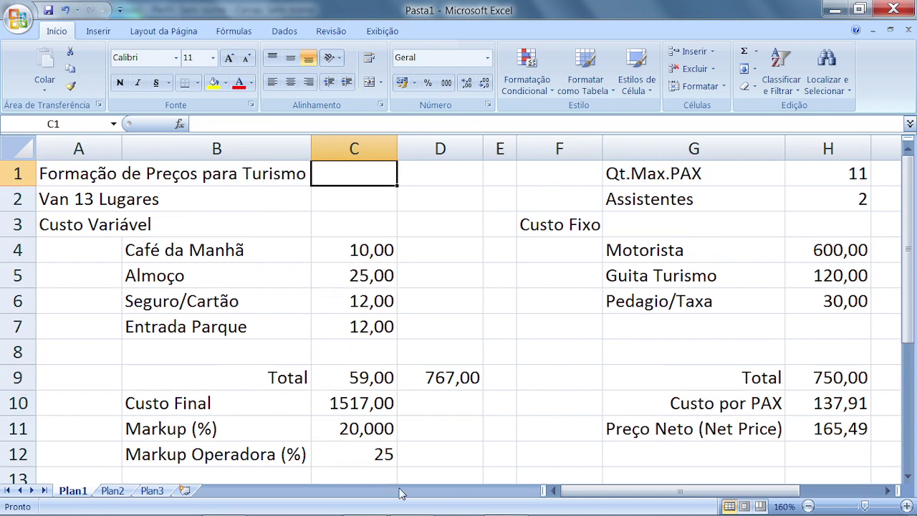
left_click(384, 457)
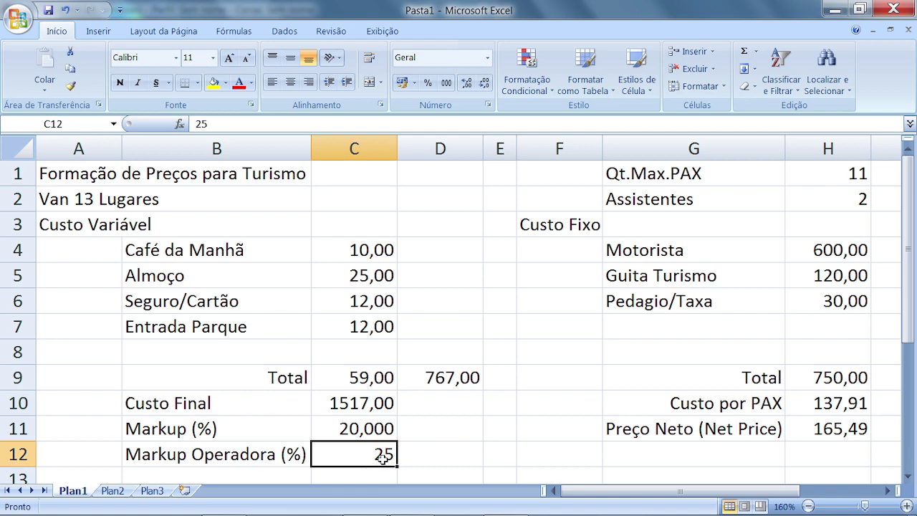
left_click(847, 404)
double_click(846, 403)
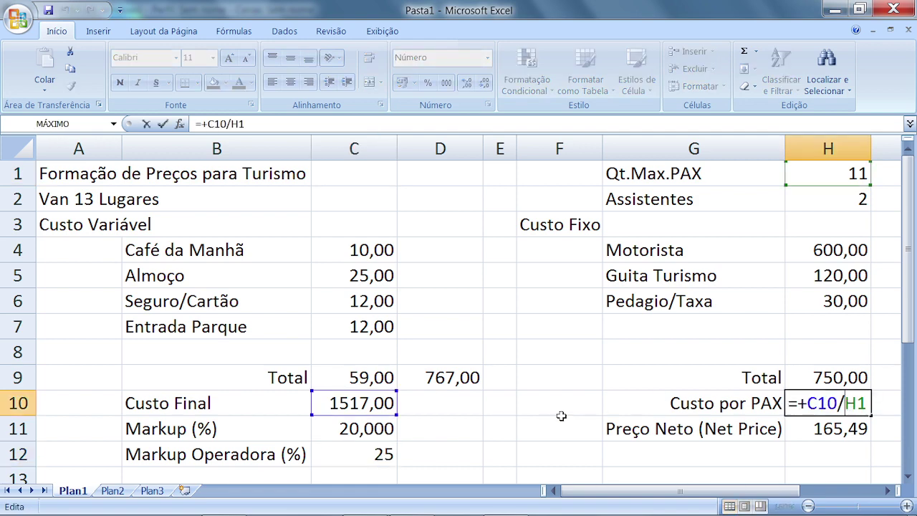
left_click(737, 430)
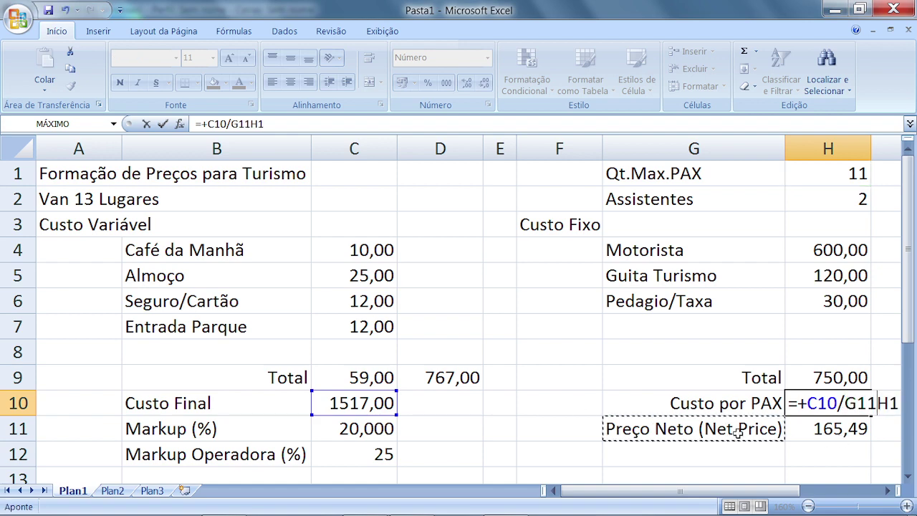
left_click(835, 428)
left_click(818, 457)
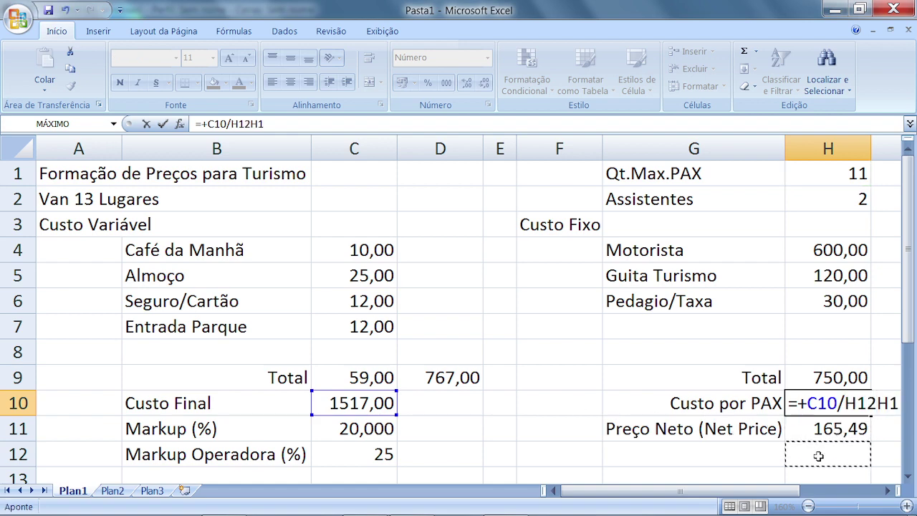
key("Escape")
Step: Calculate the store price in H12 with the formula +H11*(C12/100+1)
left_click(818, 457)
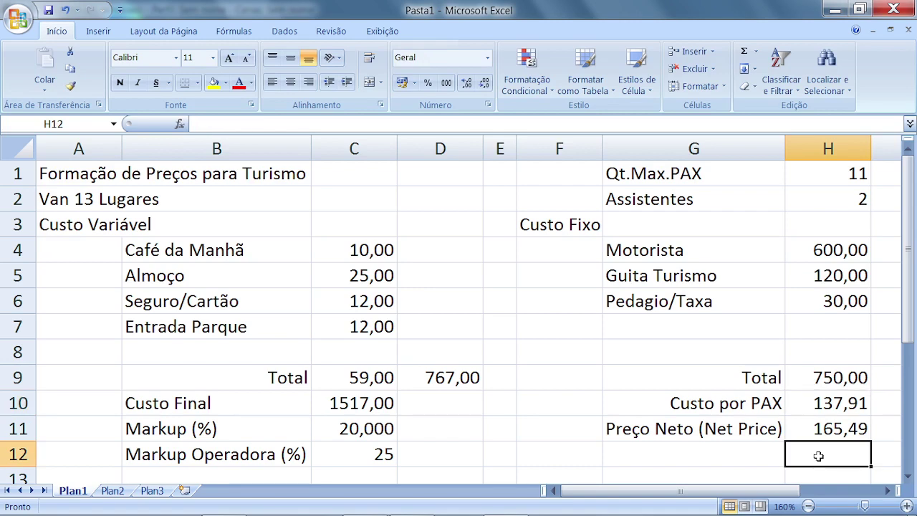
type("+")
key("Up")
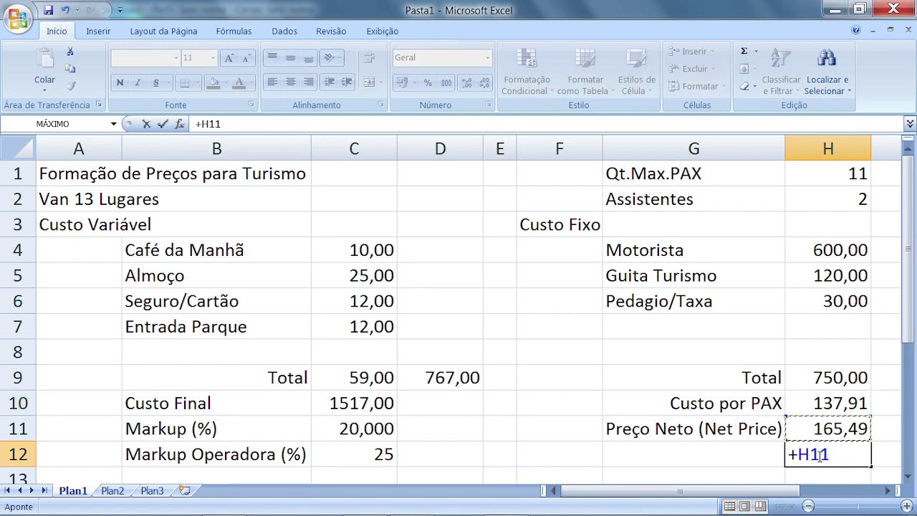
type("*")
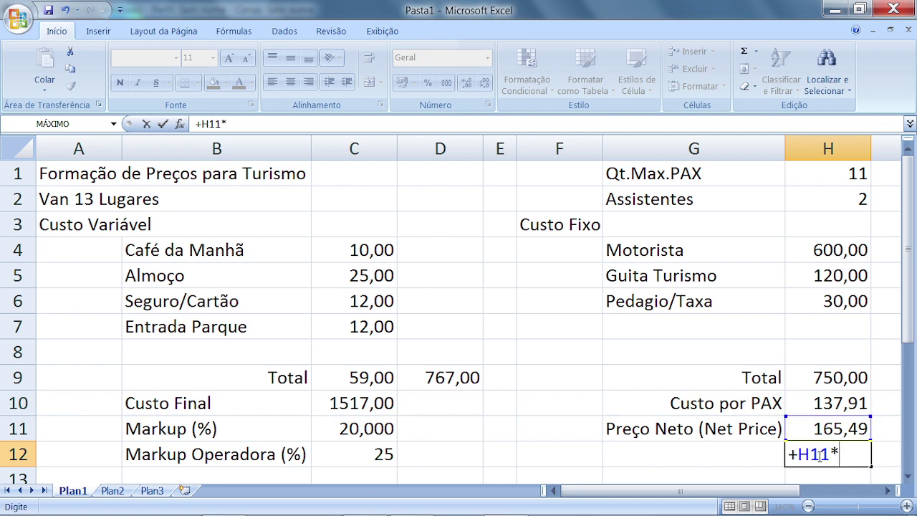
type("(")
left_click(356, 456)
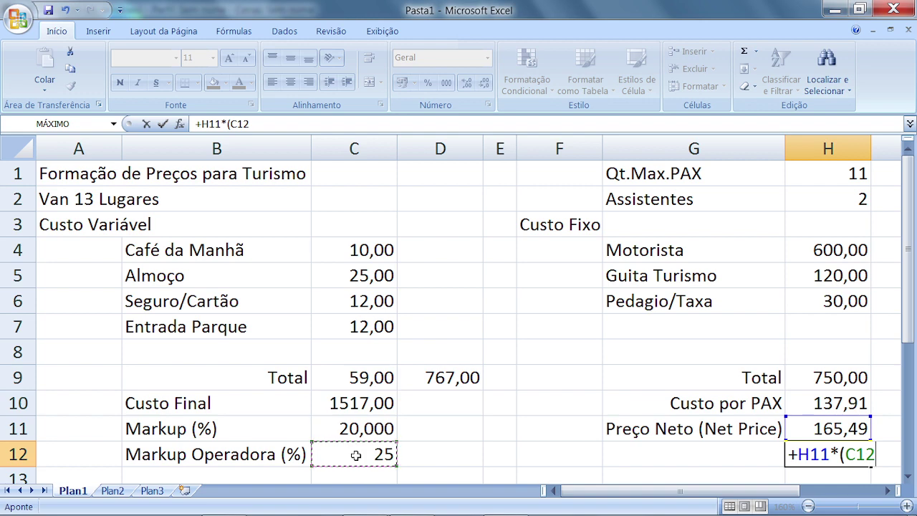
type("/100+1")
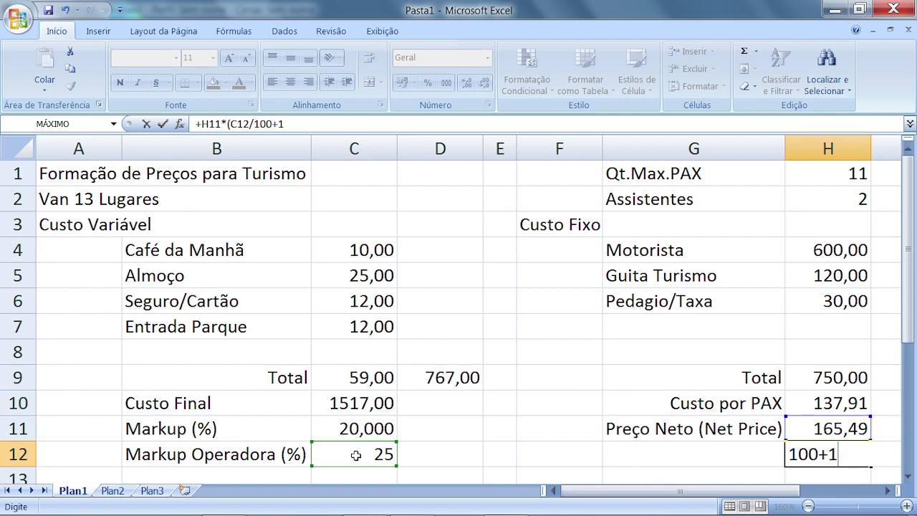
type(")")
key("Return")
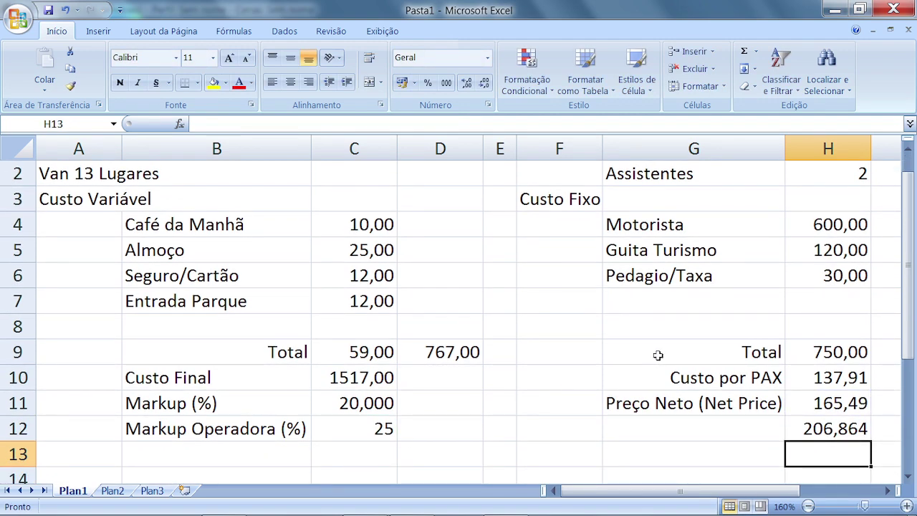
Step: Add the label "Preço na Loja" in G12 beside the price calculated with the operator markup
type("Preço")
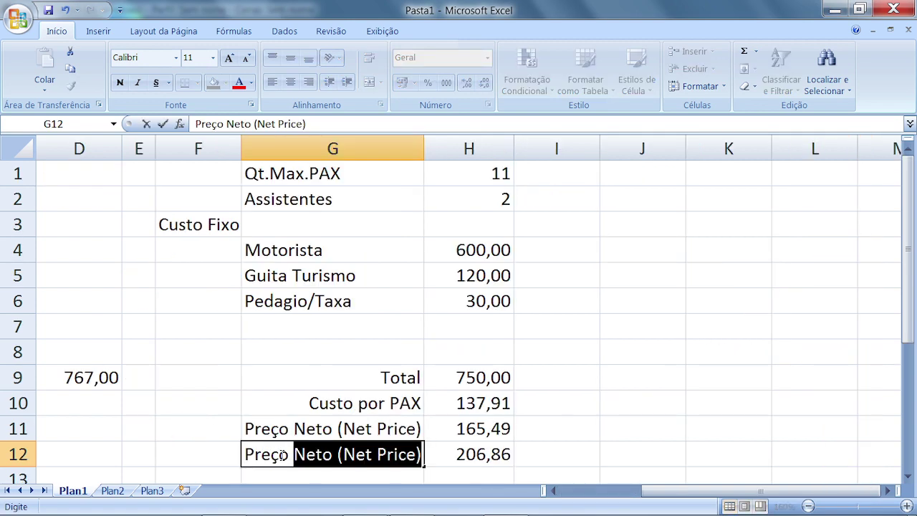
type("na Loja")
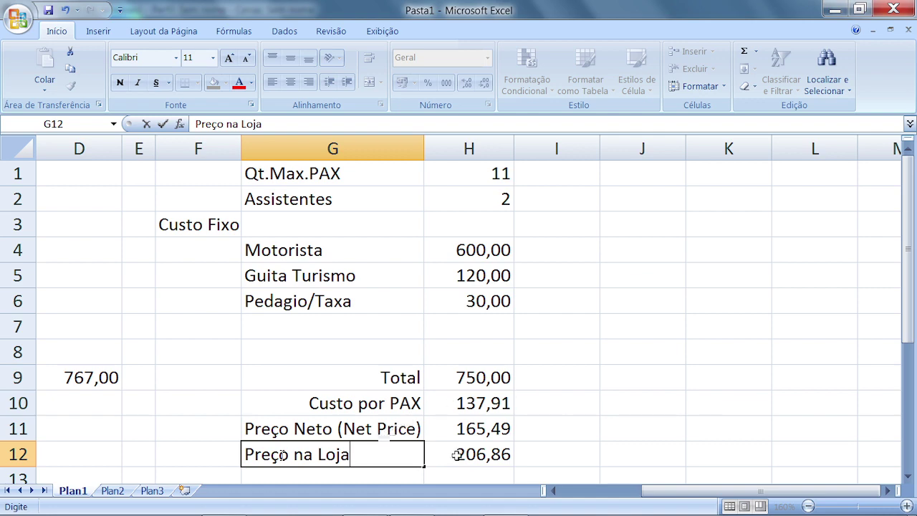
left_click(484, 452)
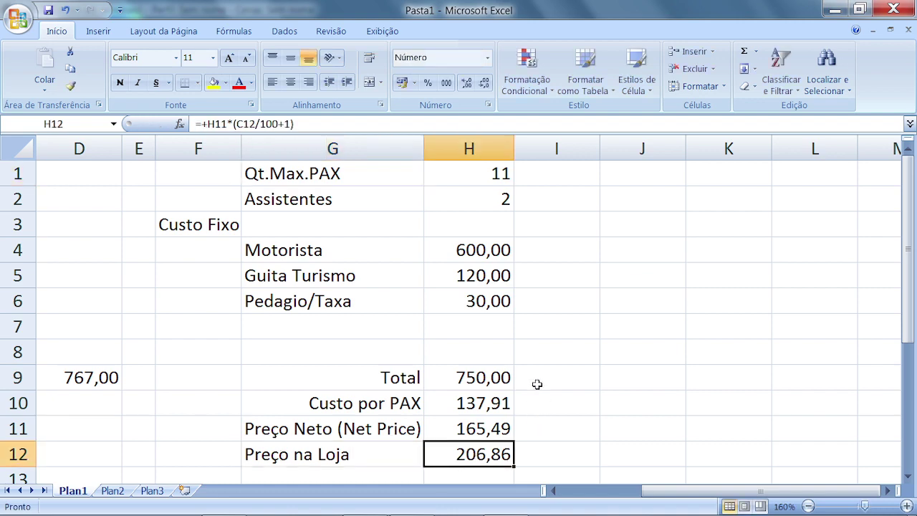
key("Left")
key("Home")
key("Up")
key("Up")
key("Up")
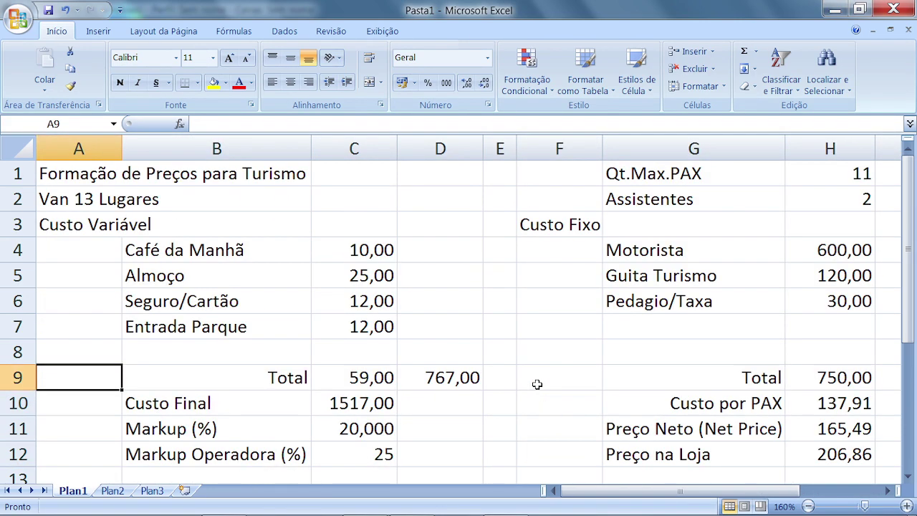
key("Up")
key("Up")
key("Up")
key("Up")
key("Up")
key("Up")
key("Up")
key("Up")
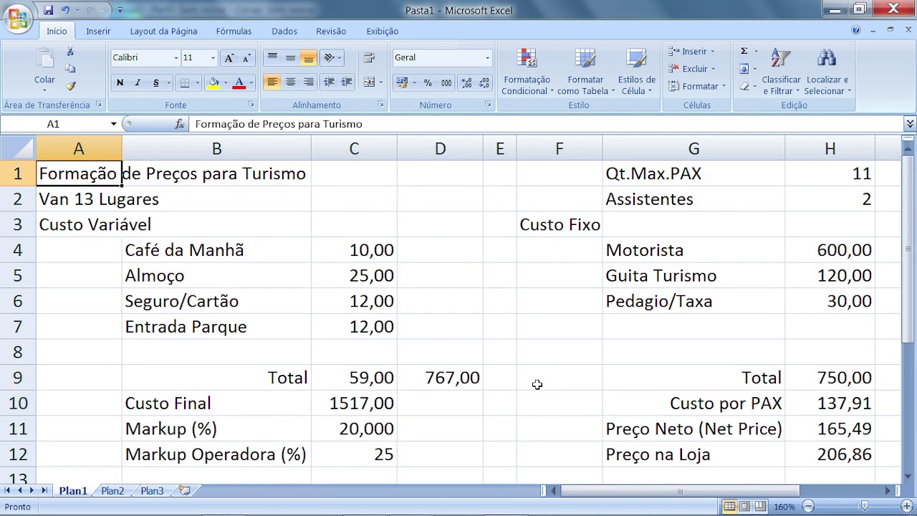
Step: Enter the heading "QT" in I1, beside the maximum passenger quantity
left_click(843, 175)
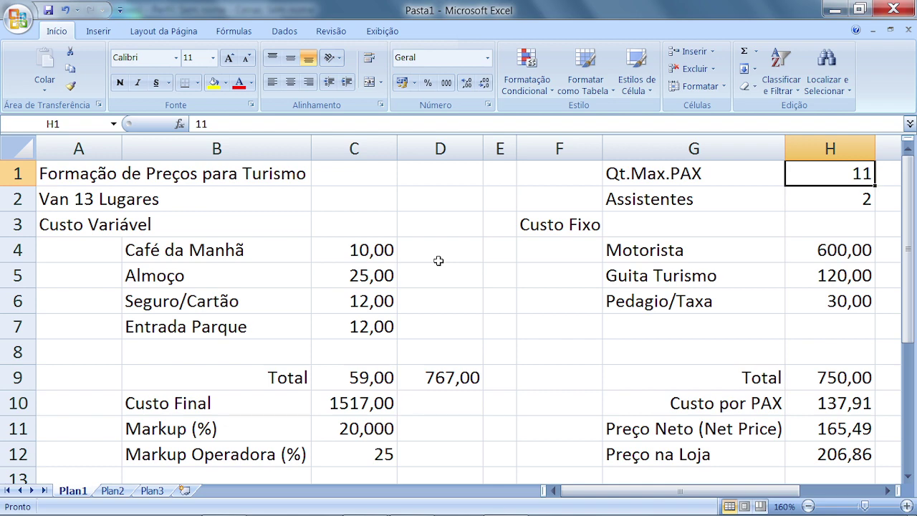
key("Right")
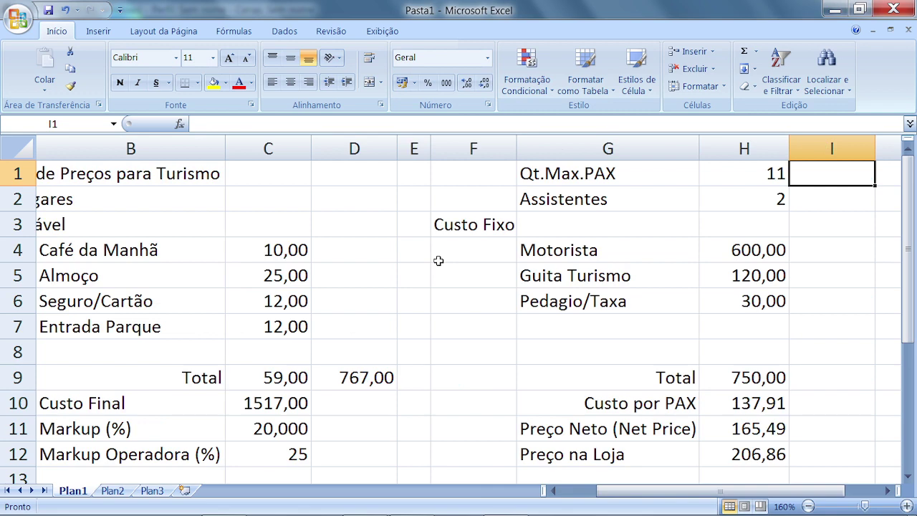
type("QT")
key("Return")
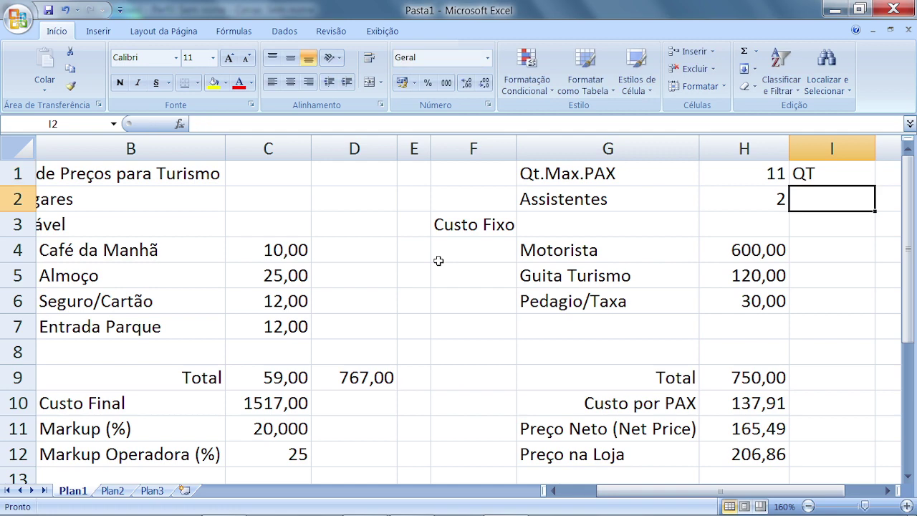
Step: Fill the QT column with the passenger quantities 1 to 11 in I2:I12
key("Up")
key("Right")
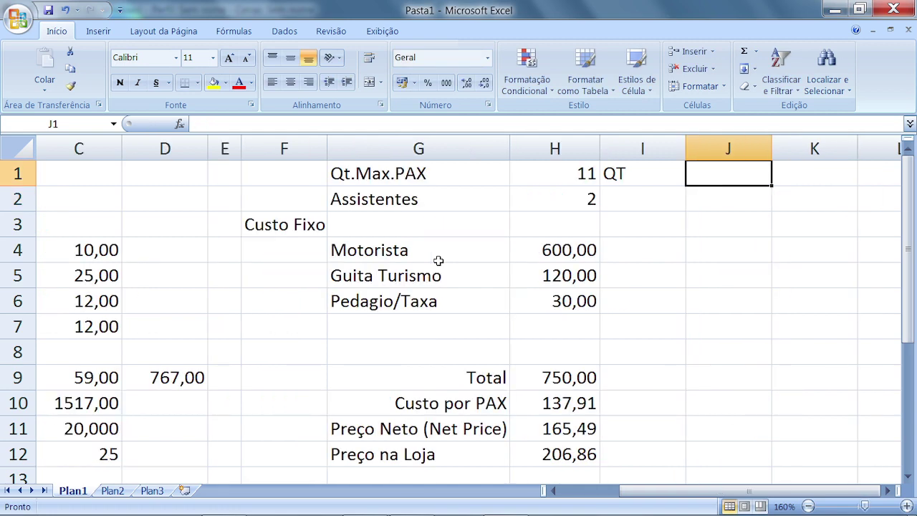
left_click(672, 179)
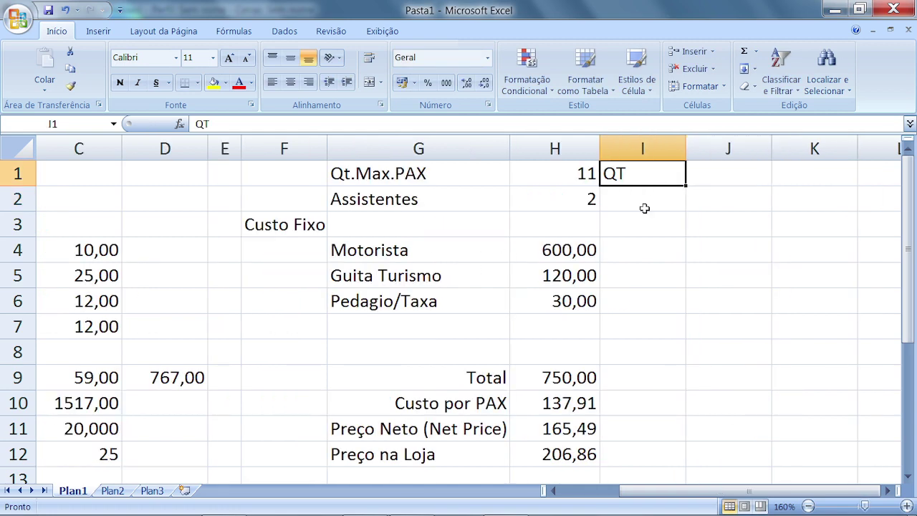
left_click(645, 208)
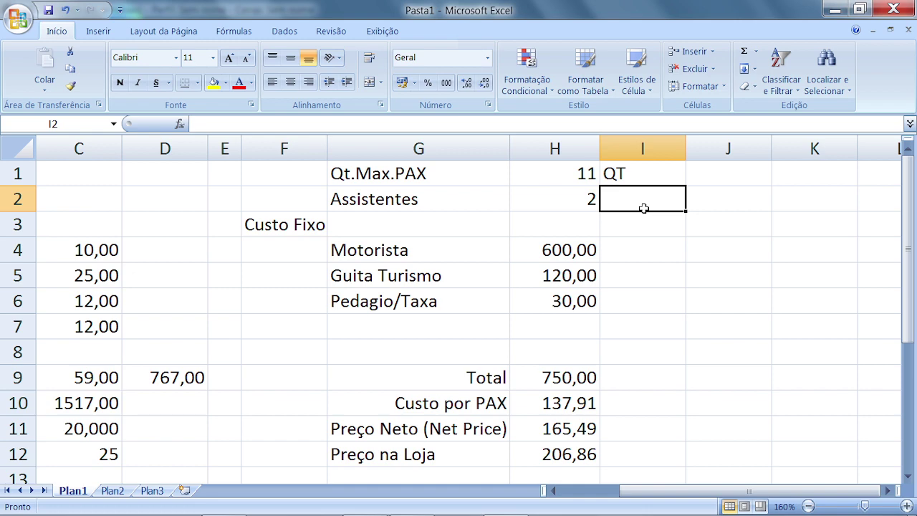
type("1")
left_click(643, 222)
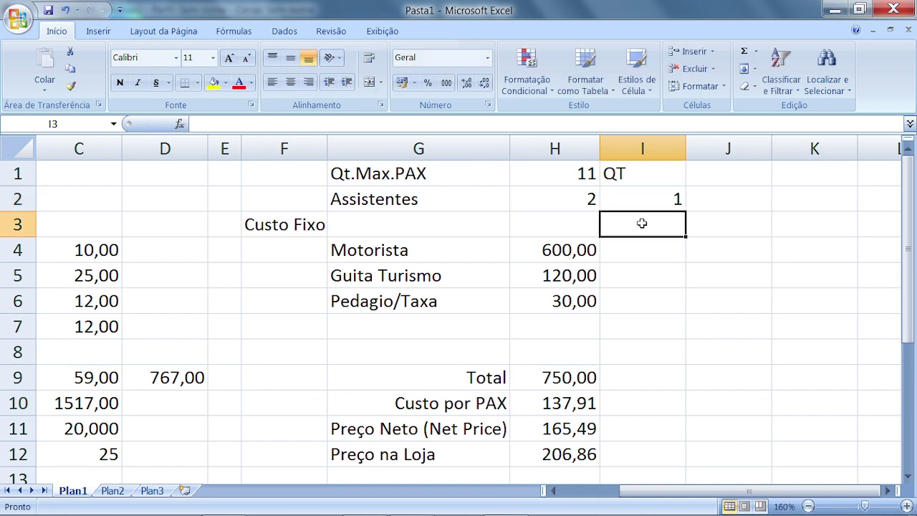
type("2")
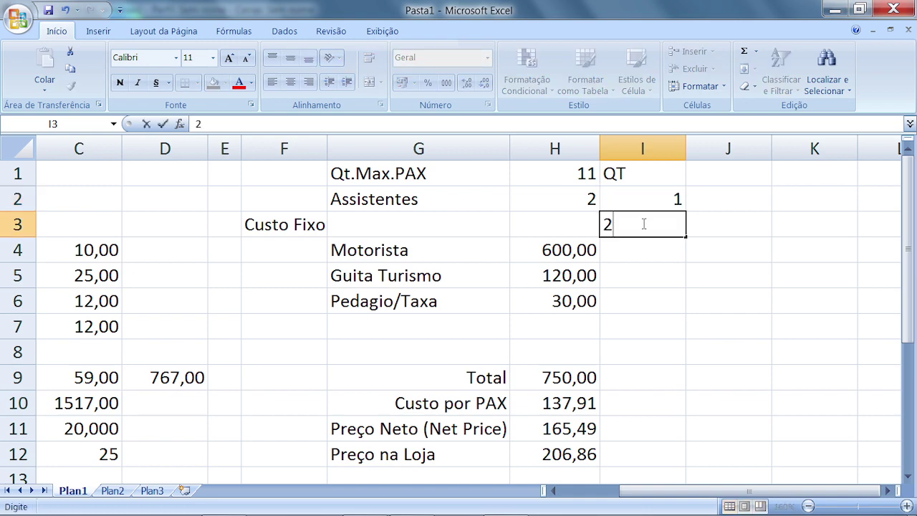
left_click(722, 200)
left_click(655, 199)
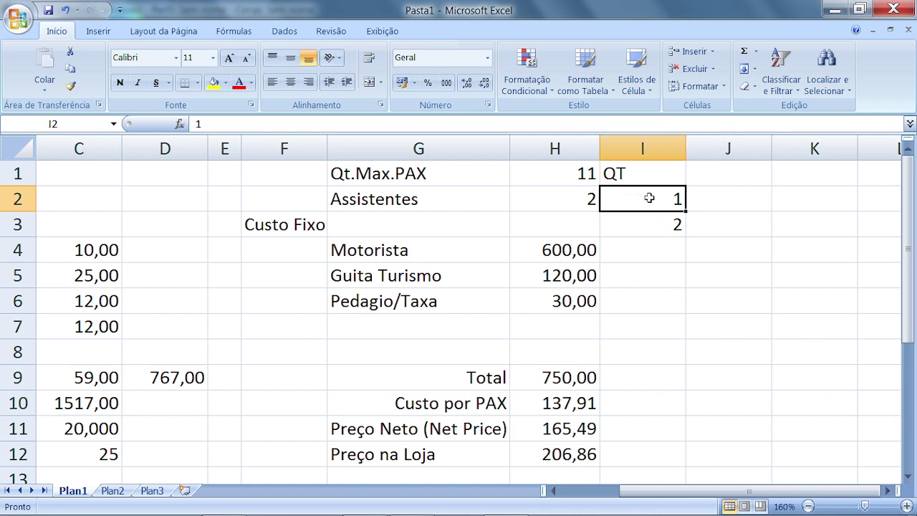
left_click_drag(649, 207, 681, 457)
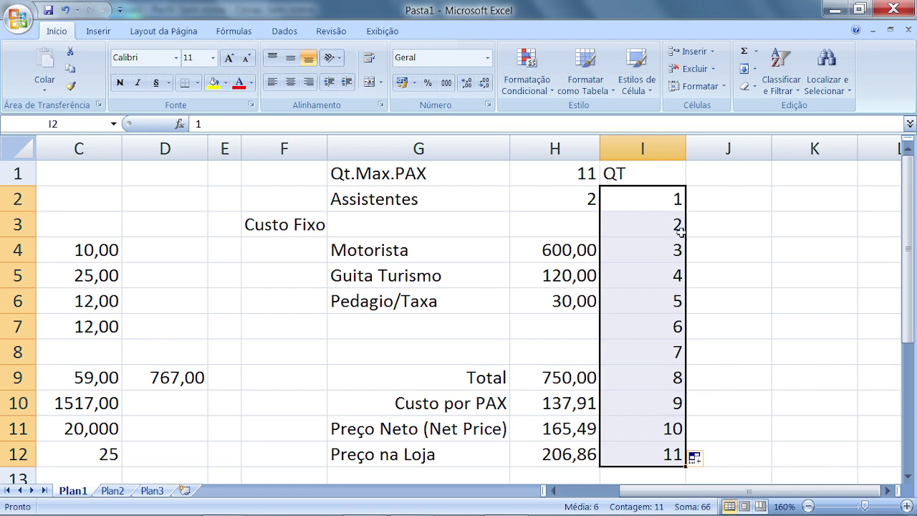
Step: Centre the QT heading in I1 and enter the heading "Custo" in J1
left_click(656, 203)
left_click(639, 178)
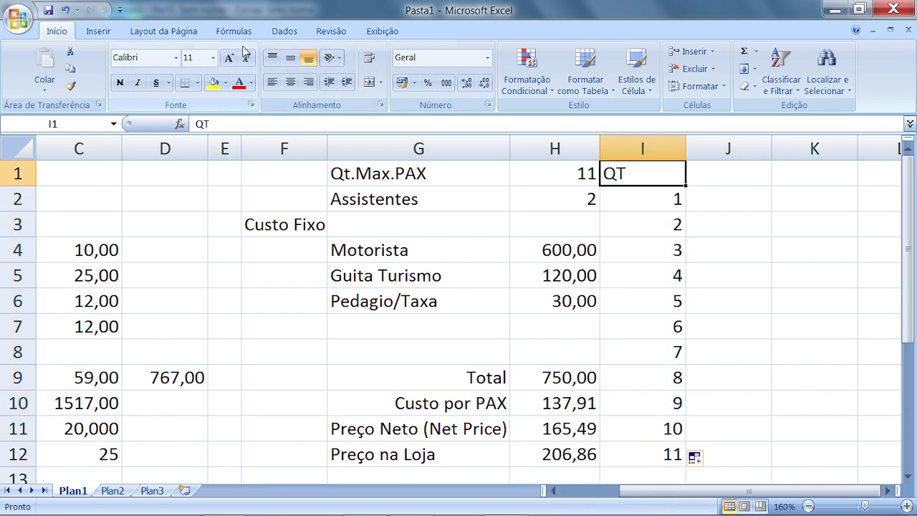
left_click(289, 84)
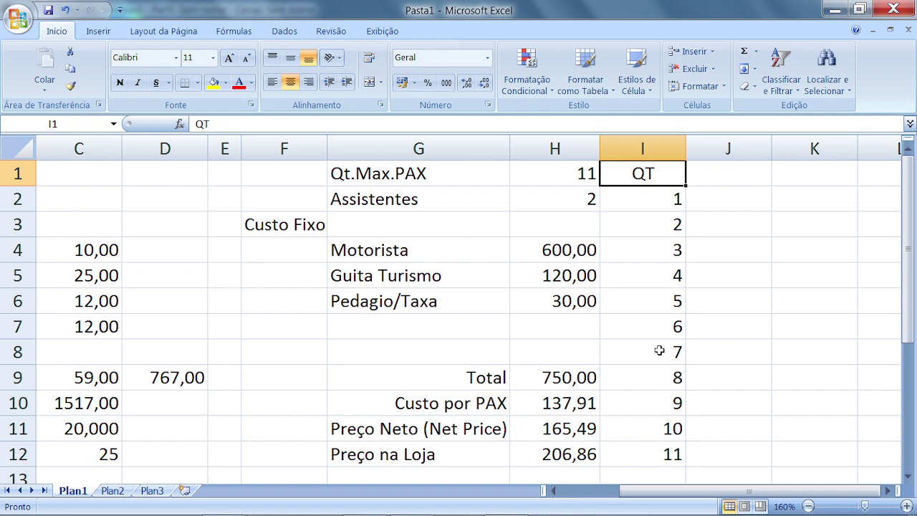
key("Right")
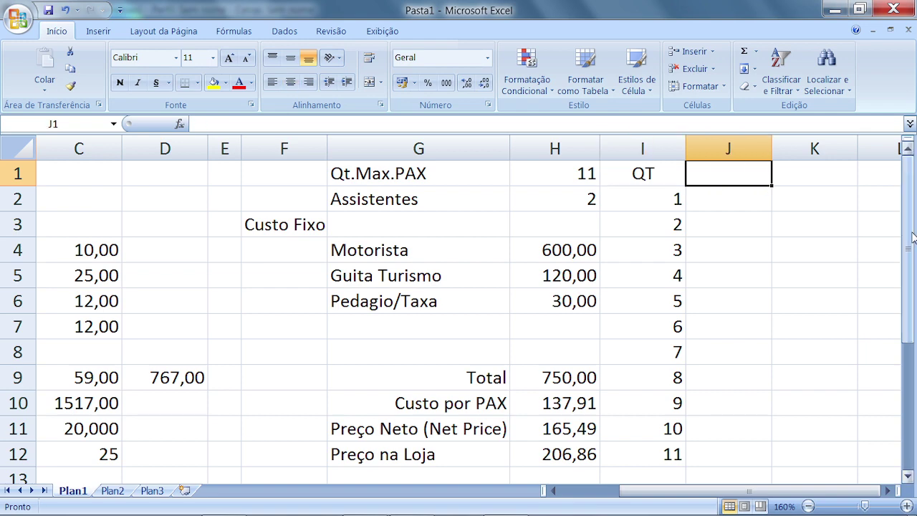
type("Custo")
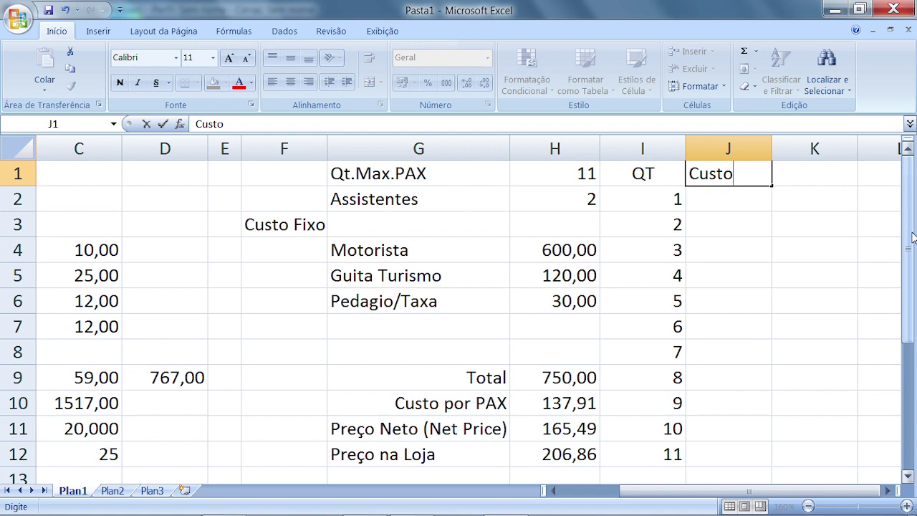
key("Return")
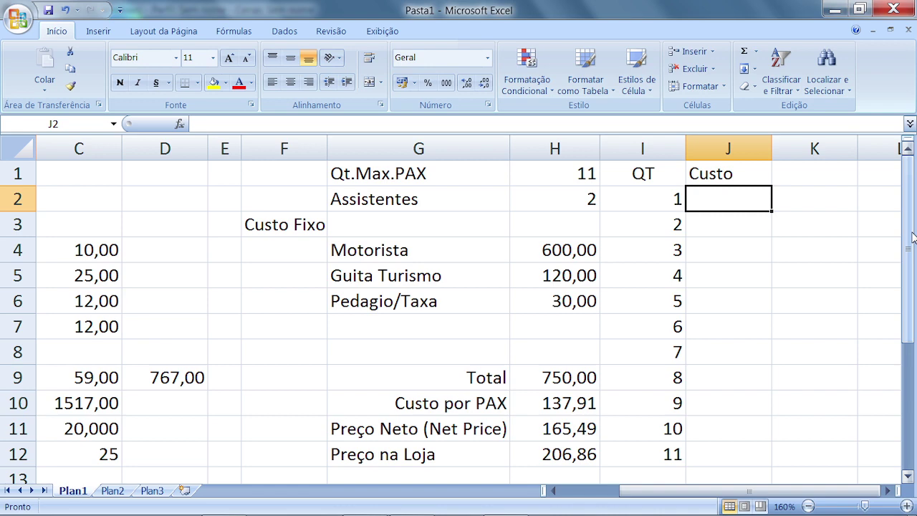
Step: Calculate the cost for one passenger in J2 with the formula +(I2+H2)*C9+H9
type("+")
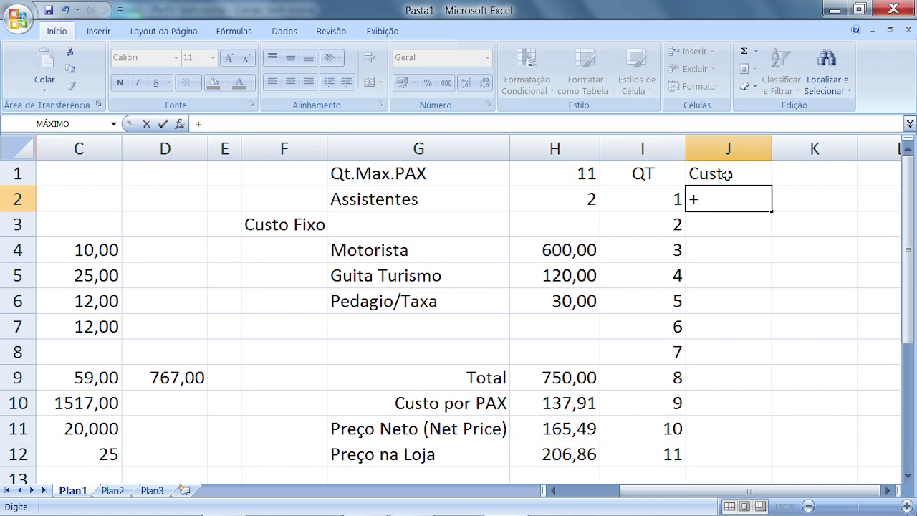
left_click(657, 199)
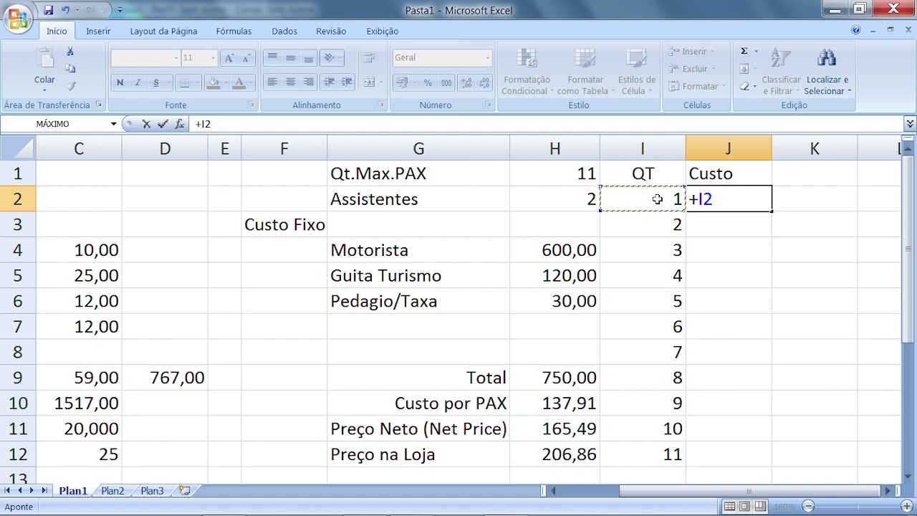
type("+")
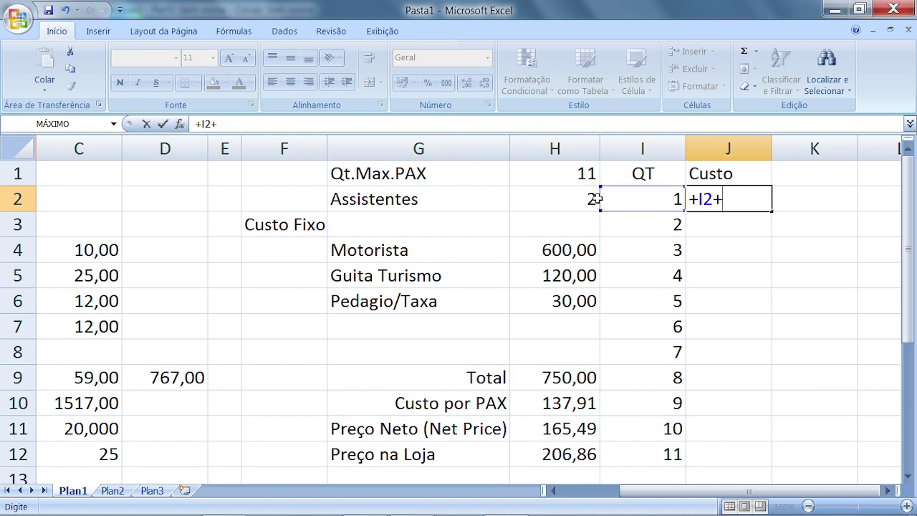
left_click(576, 198)
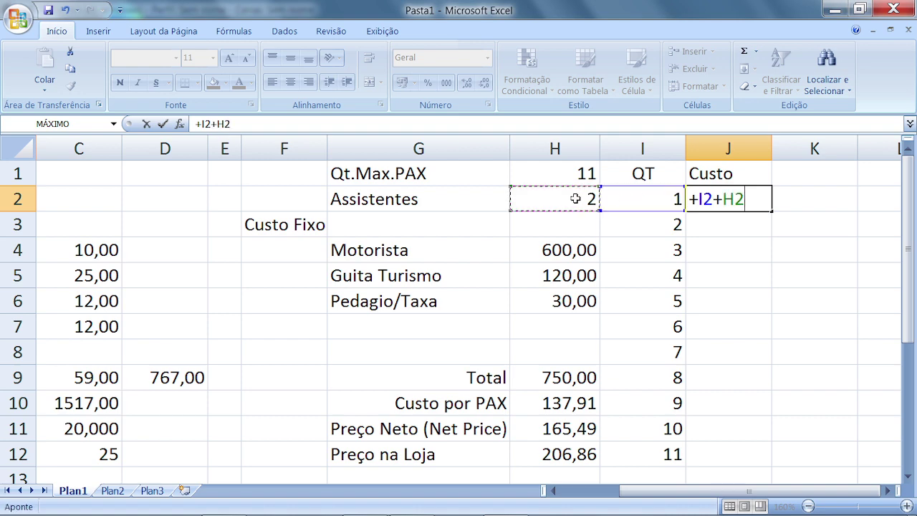
type(")")
key("F2")
key("Left")
key("Left")
key("Left")
key("Left")
key("Left")
key("Left")
type("(")
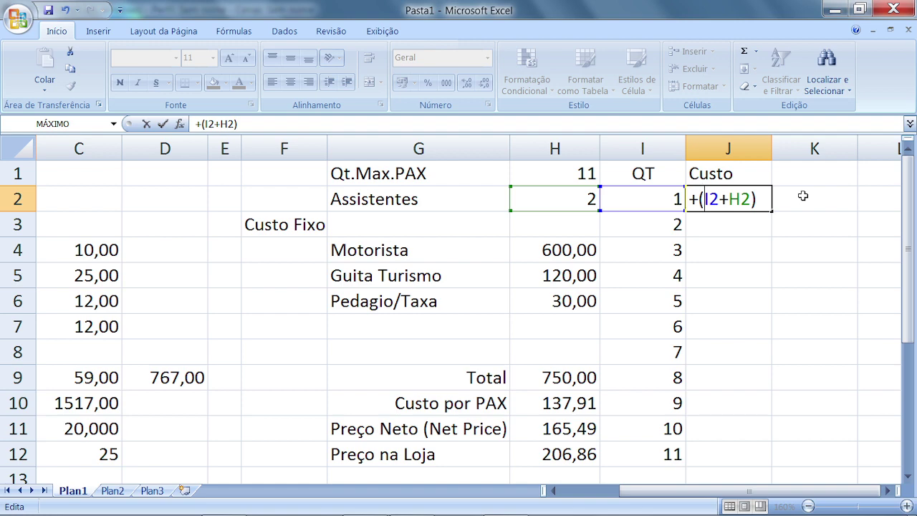
key("Right")
key("Right")
key("Right")
key("Right")
key("Right")
key("Right")
key("Right")
type("*")
left_click(91, 380)
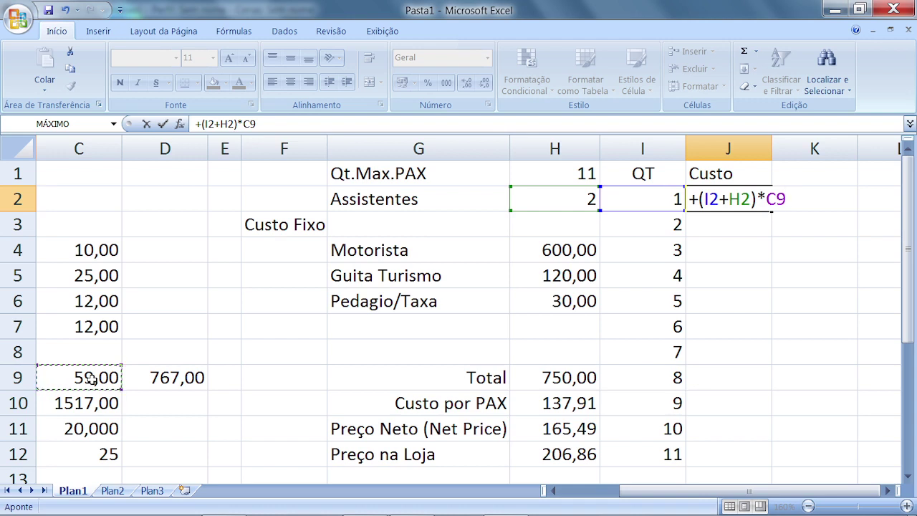
type("+")
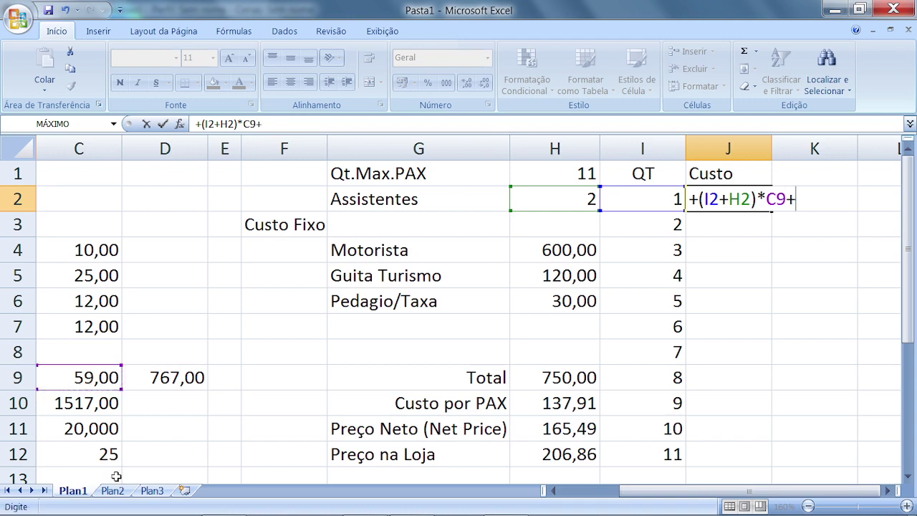
left_click(572, 378)
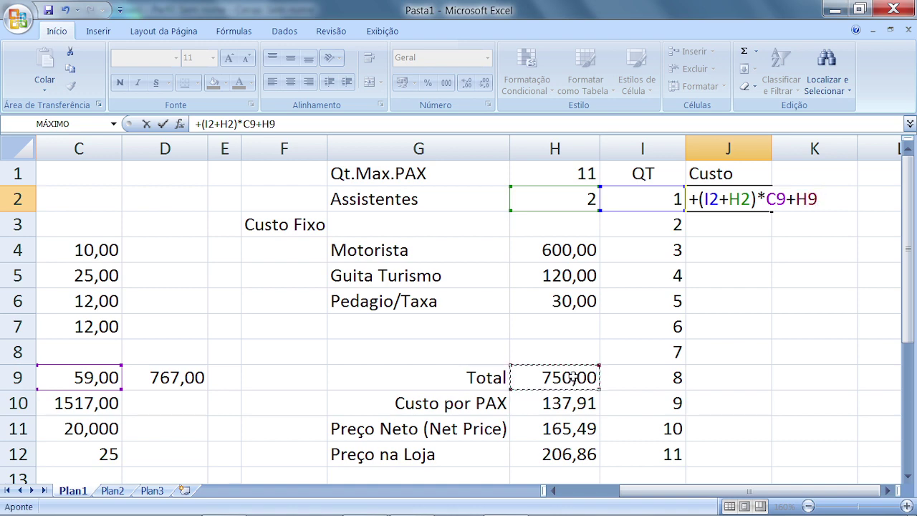
key("Return")
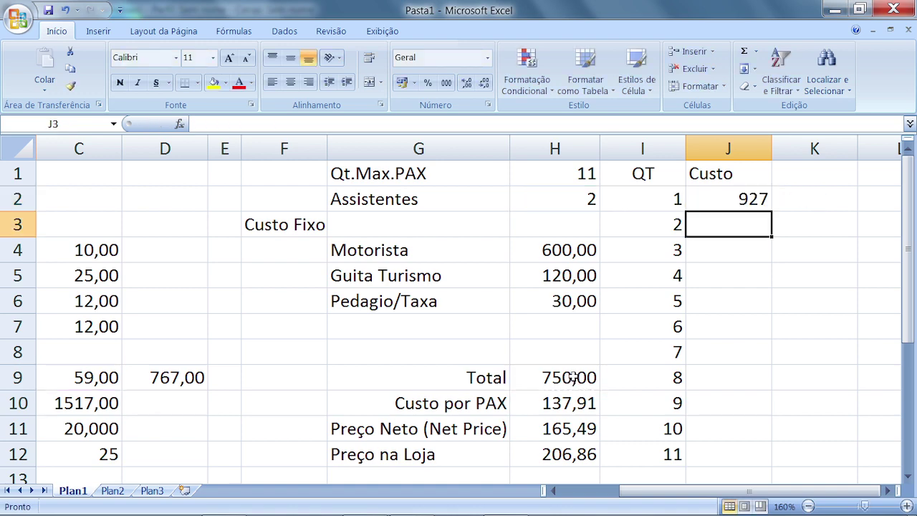
Step: Format the cost cells J2:J12 to show two decimal places
key("Up")
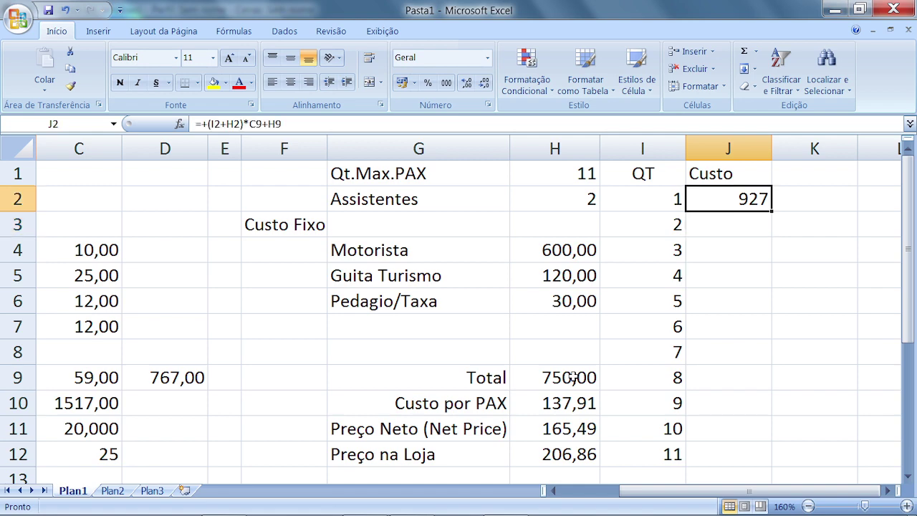
left_click_drag(744, 198, 734, 446)
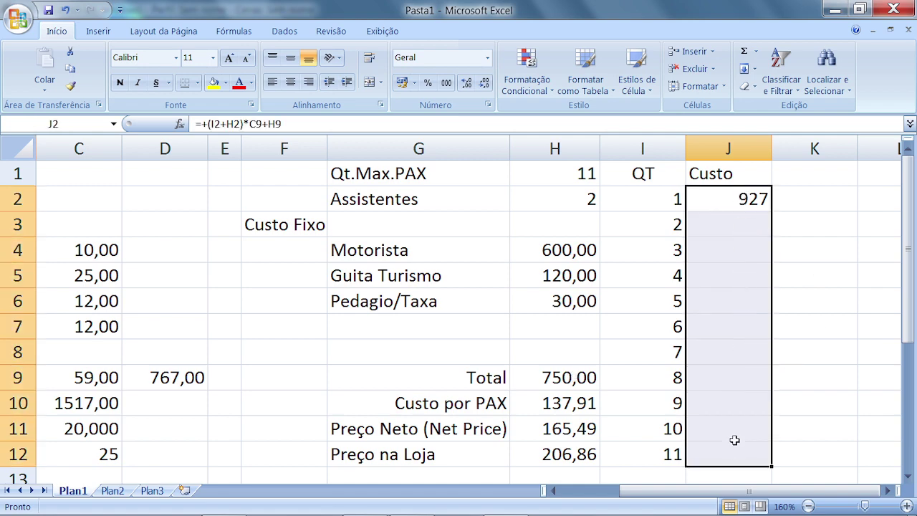
left_click(468, 85)
left_click(469, 87)
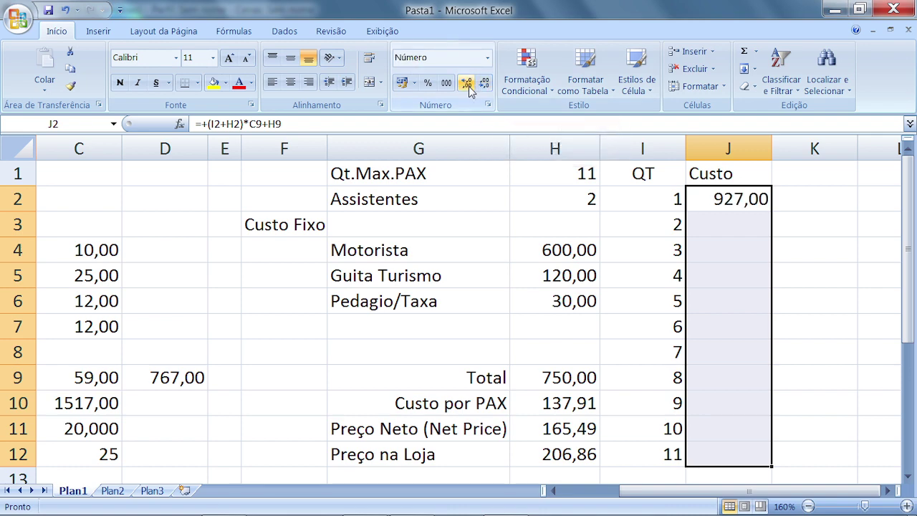
Step: Copy the cost formula from J2 down to J12
left_click(730, 230)
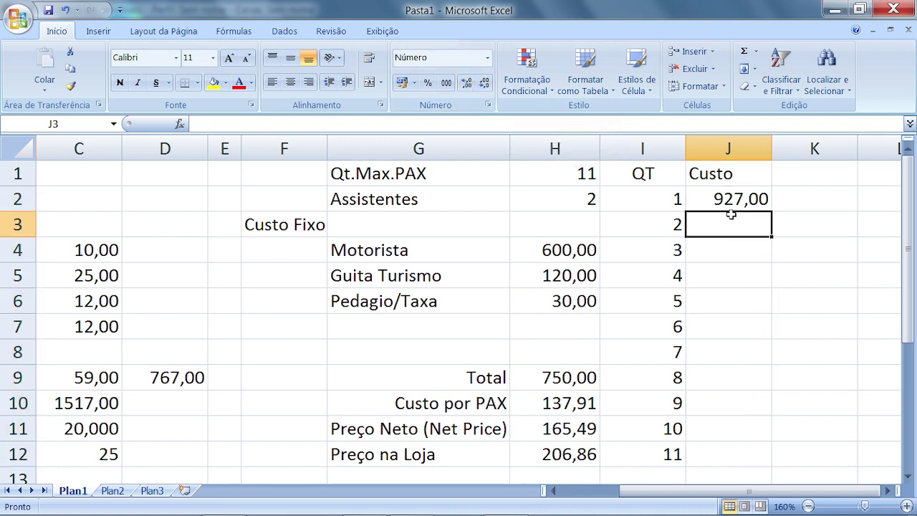
left_click(738, 202)
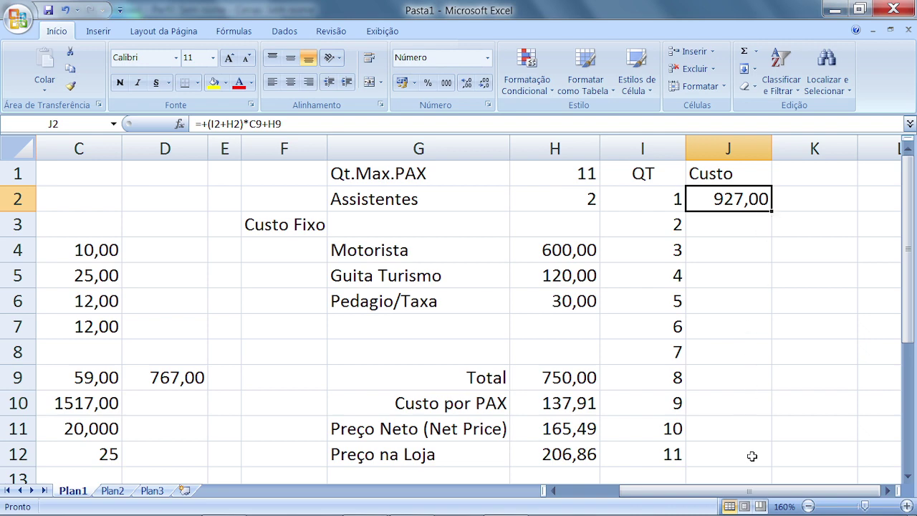
left_click_drag(772, 211, 775, 458)
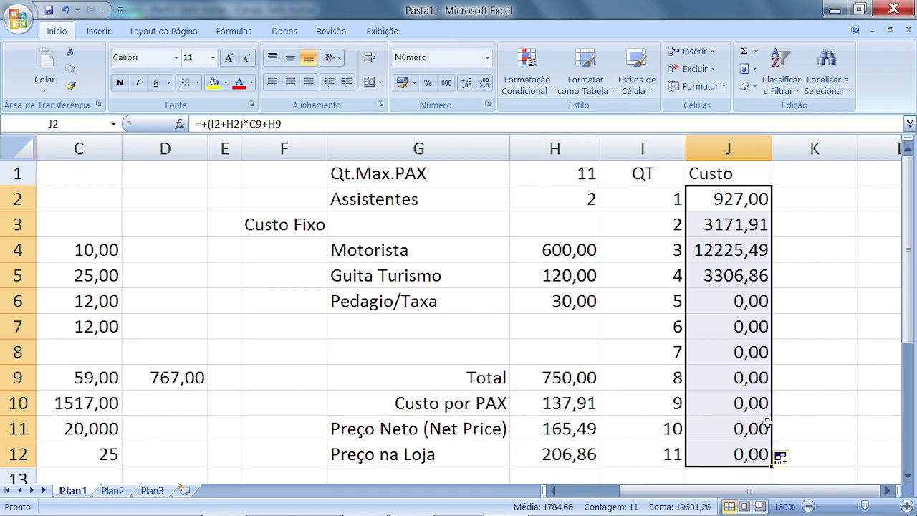
Step: Make the H2, C9 and H9 references absolute in the J2 cost formula, giving +(I2+$H$2)*$C$9+$H$9
left_click(720, 199)
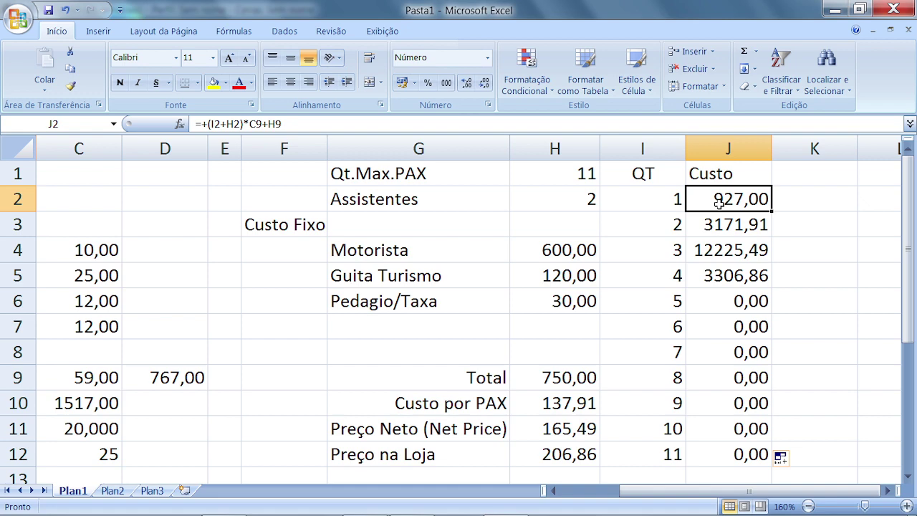
double_click(720, 200)
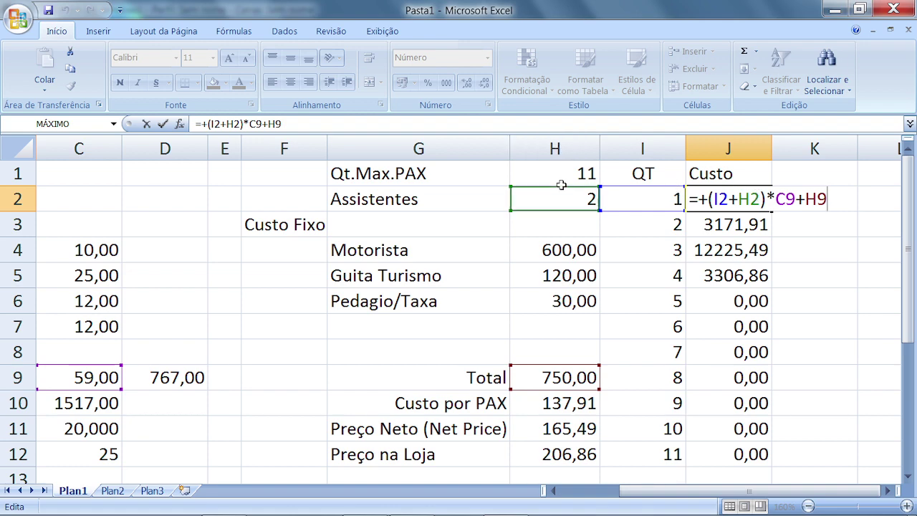
left_click(748, 201)
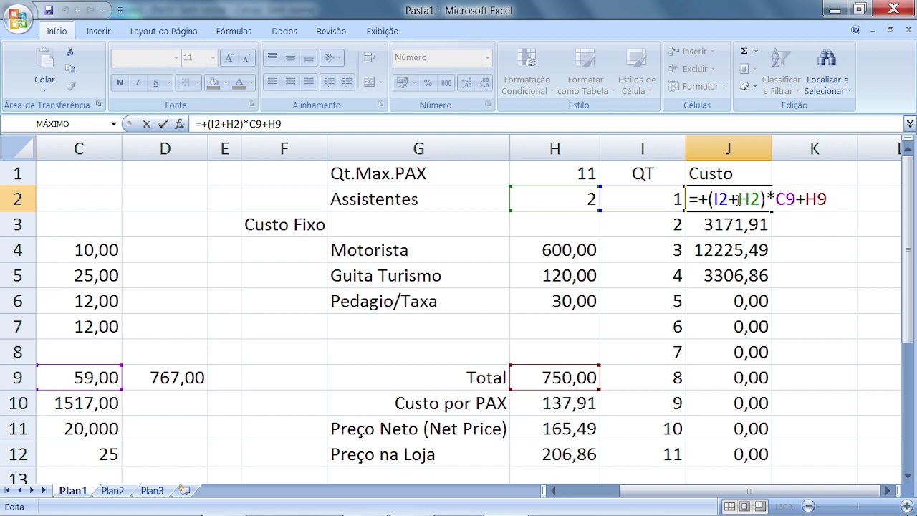
left_click(738, 200)
type("$")
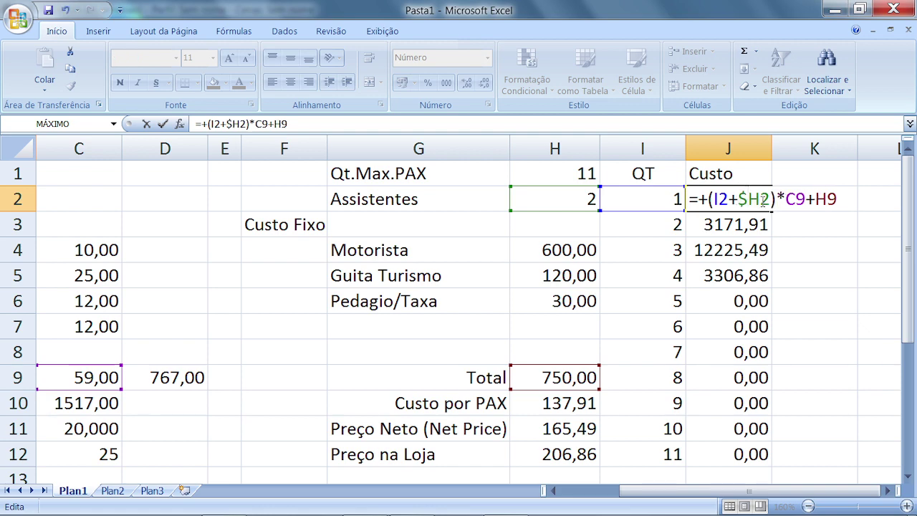
left_click(763, 201)
type("$")
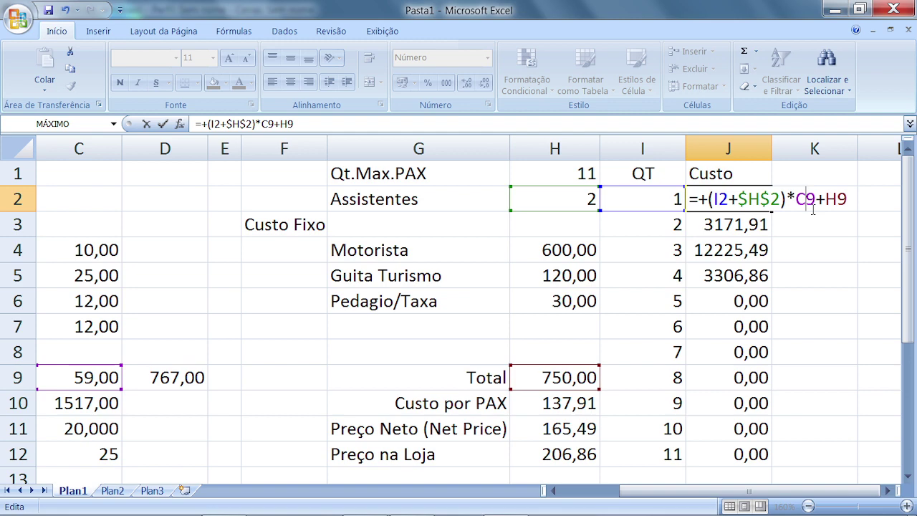
key("F4")
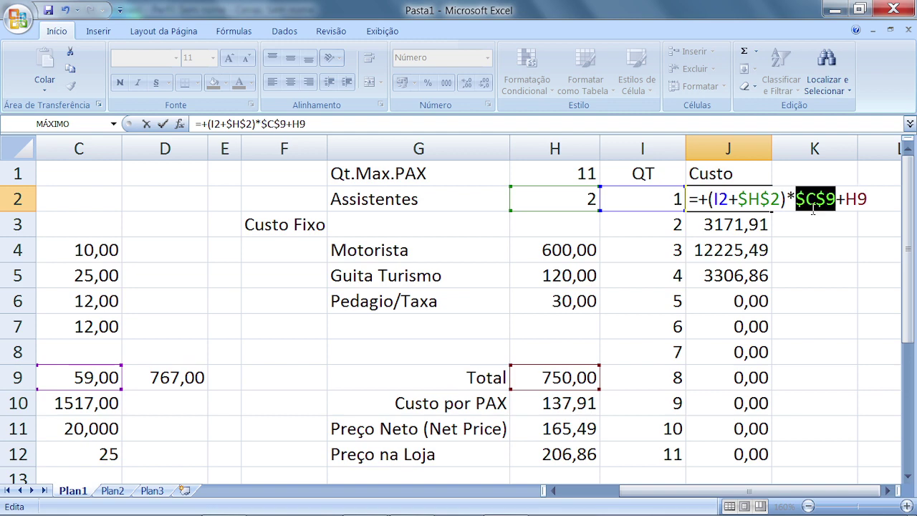
left_click(860, 202)
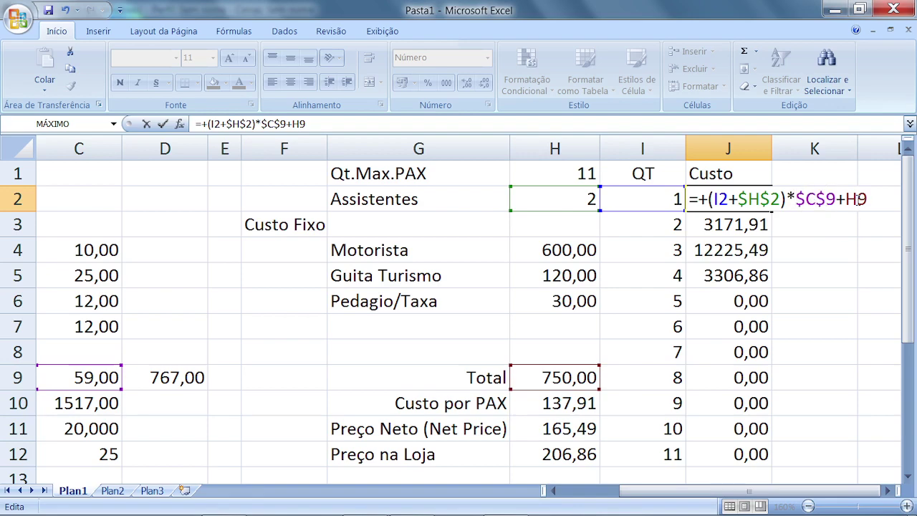
key("F4")
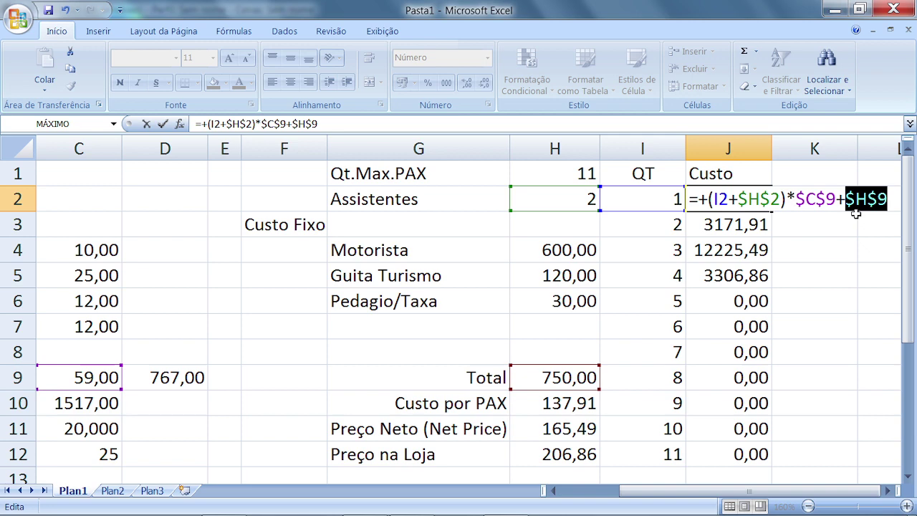
key("Return")
Step: Copy the corrected cost formula with absolute references from J2 down to J12
left_click(740, 198)
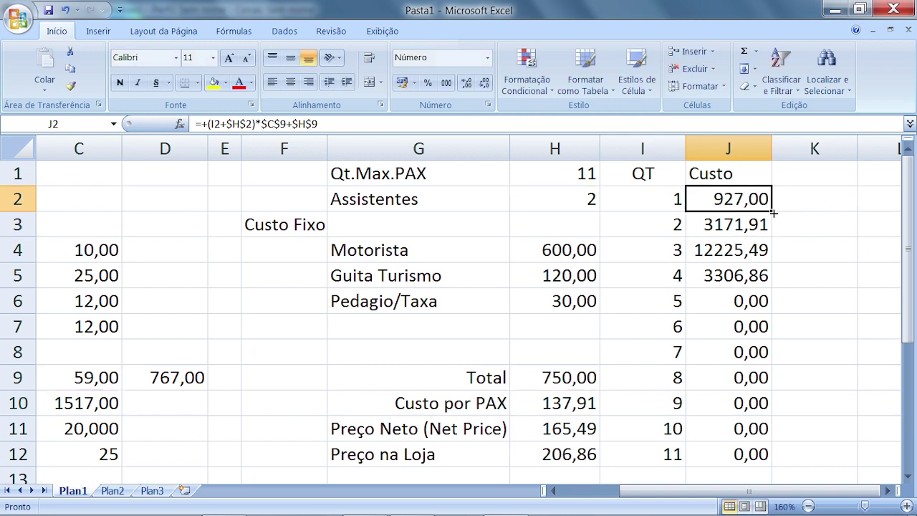
left_click_drag(774, 212, 762, 456)
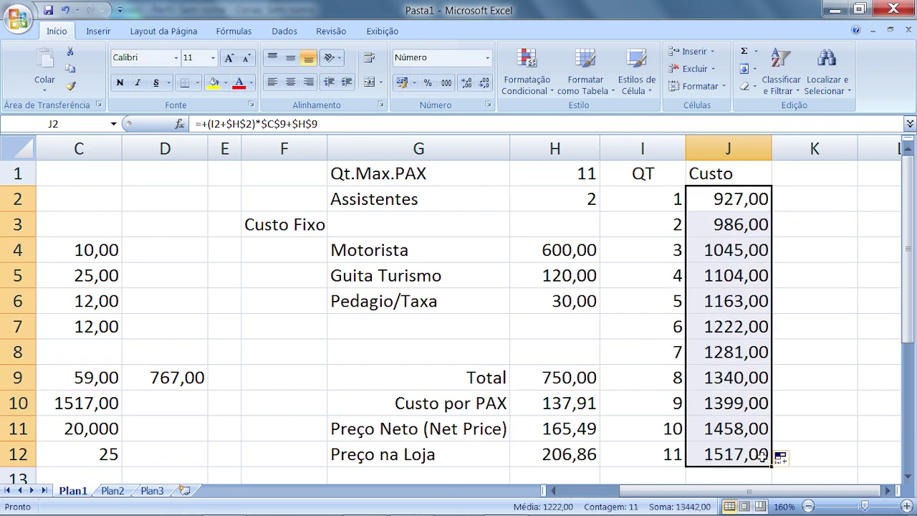
Step: Check the cell references in the copied cost formulas in J3, J4 and J12
left_click(738, 225)
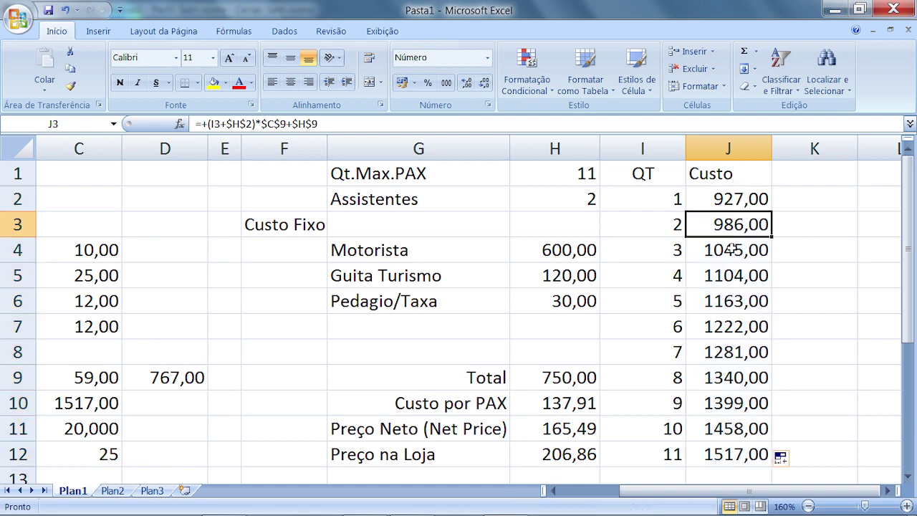
key("F2")
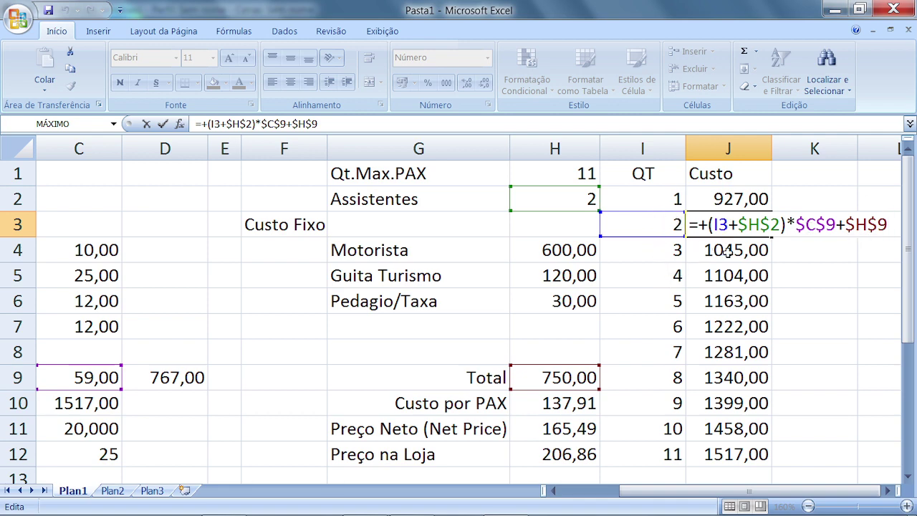
key("Return")
key("F2")
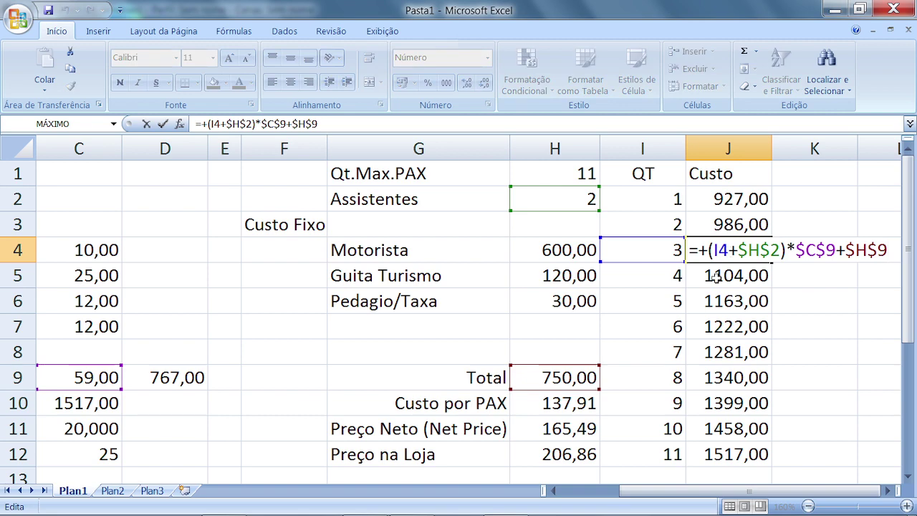
left_click(745, 450)
key("F2")
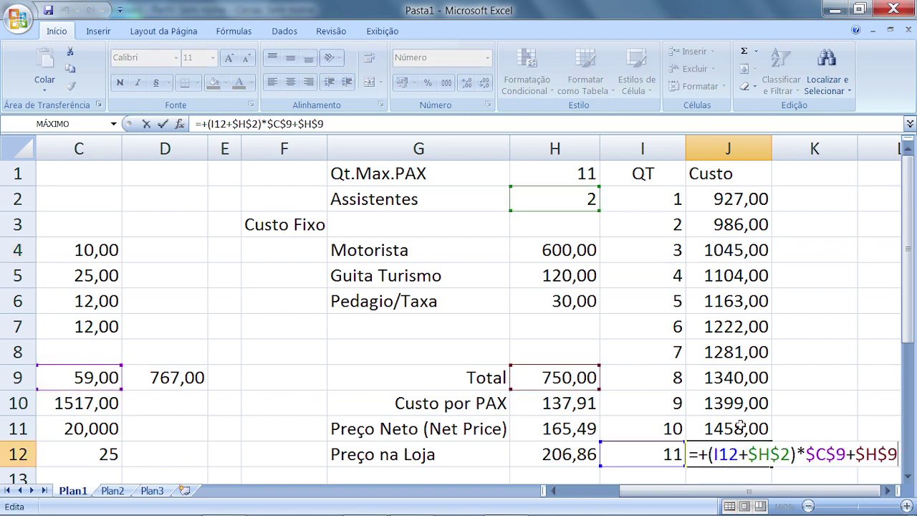
left_click(662, 453)
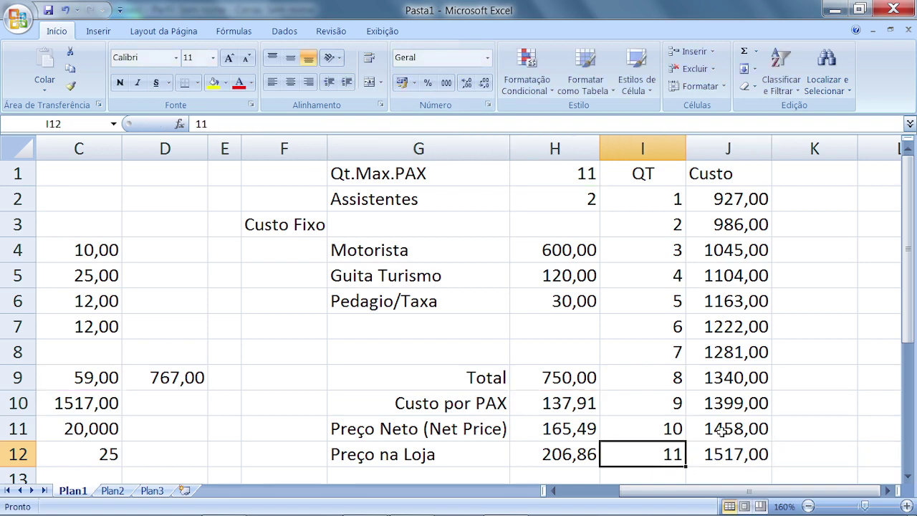
Step: Review the costs for 1, 2 and 11 passengers in column J and the store price (Preço na Loja) in H12
left_click(740, 197)
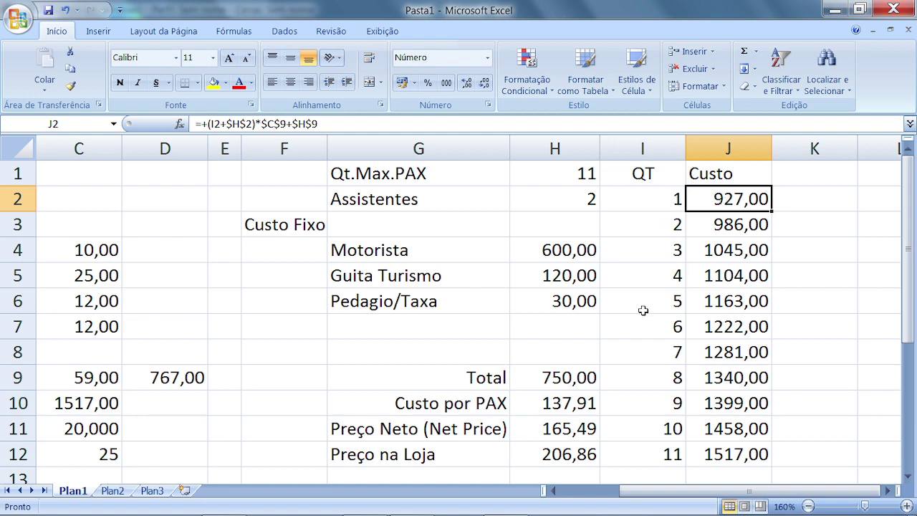
left_click(718, 225)
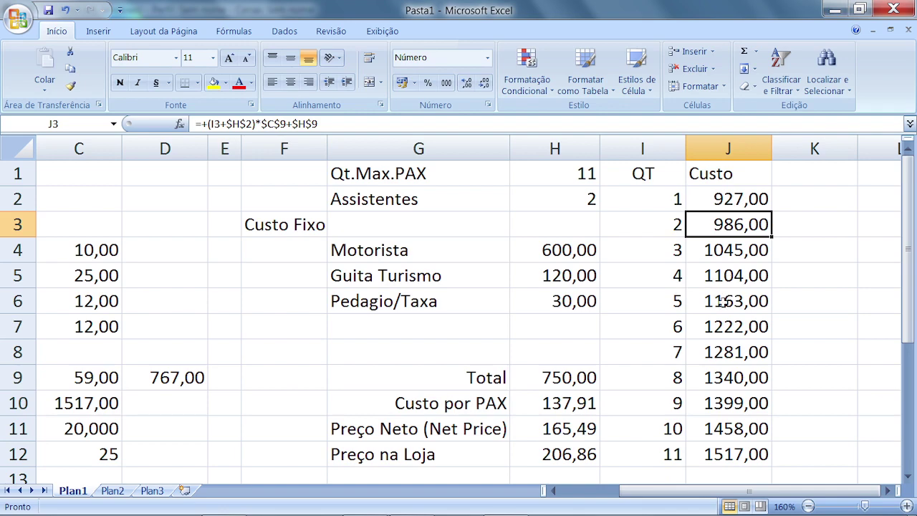
left_click(736, 457)
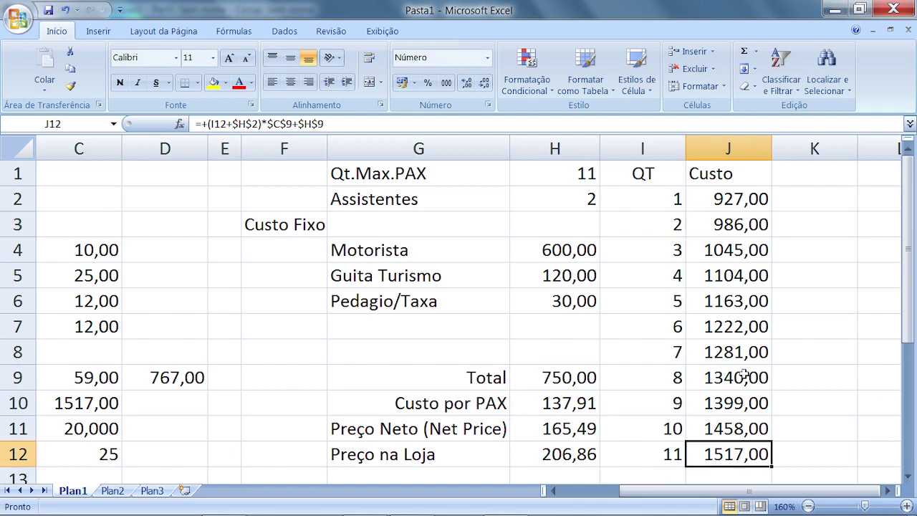
left_click(722, 200)
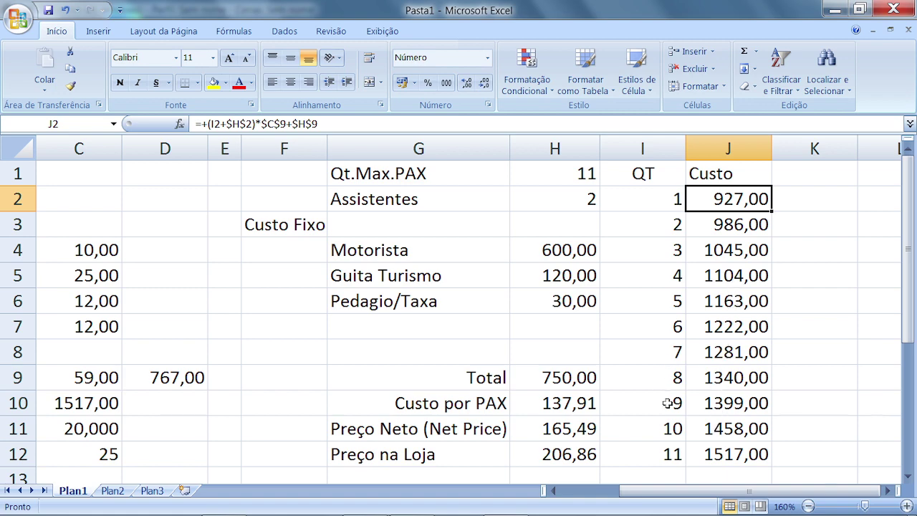
left_click_drag(676, 491, 636, 478)
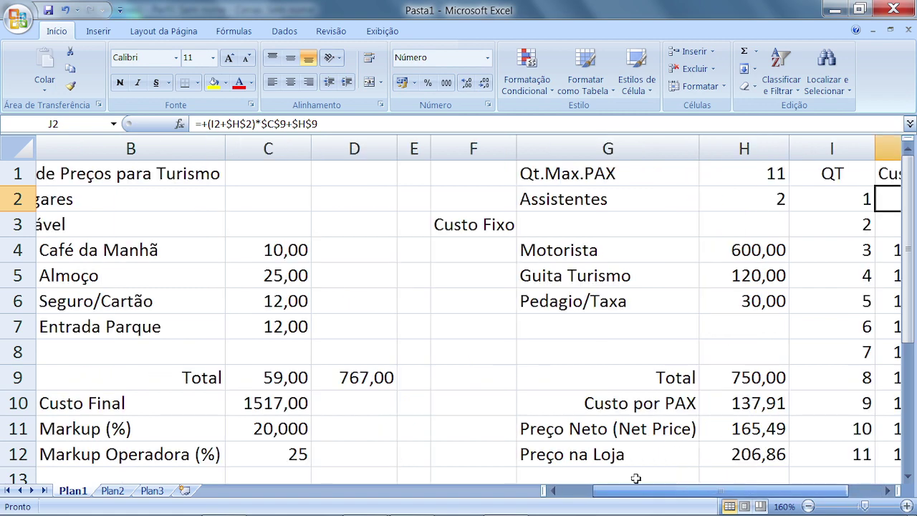
left_click(595, 456)
left_click(747, 457)
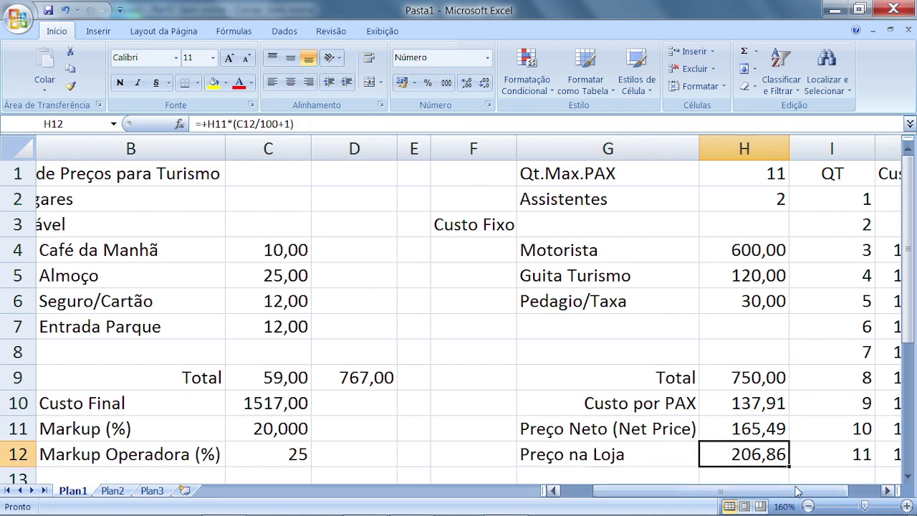
left_click_drag(799, 492, 824, 493)
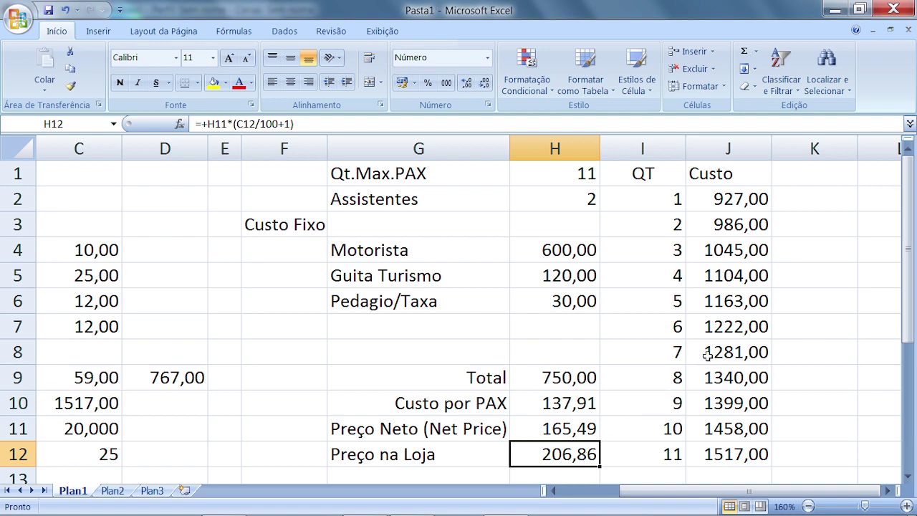
Step: Calculate the sales revenue for one passenger in K2 with the formula +I2*$H$12
left_click(816, 195)
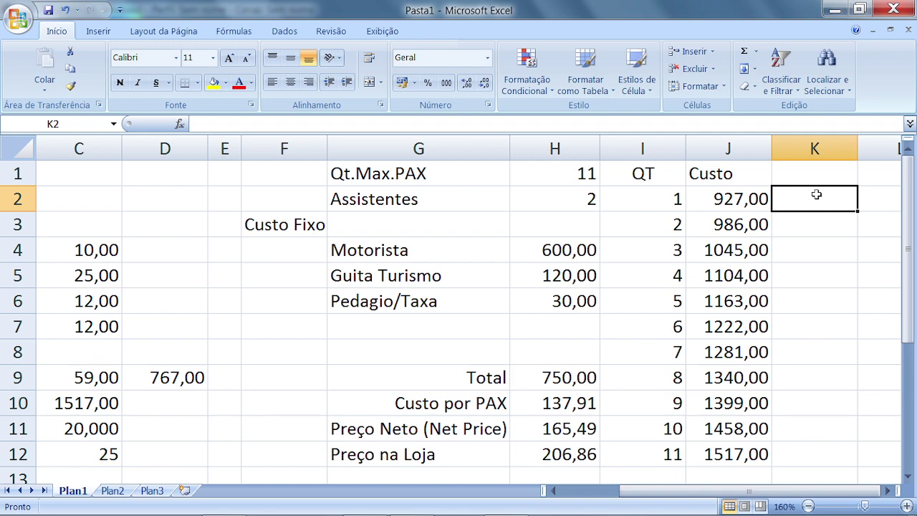
type("+")
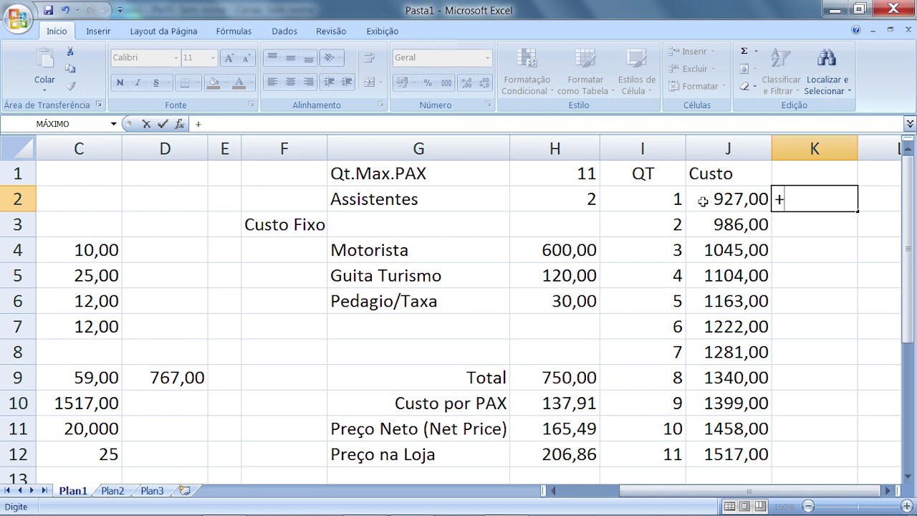
left_click(663, 200)
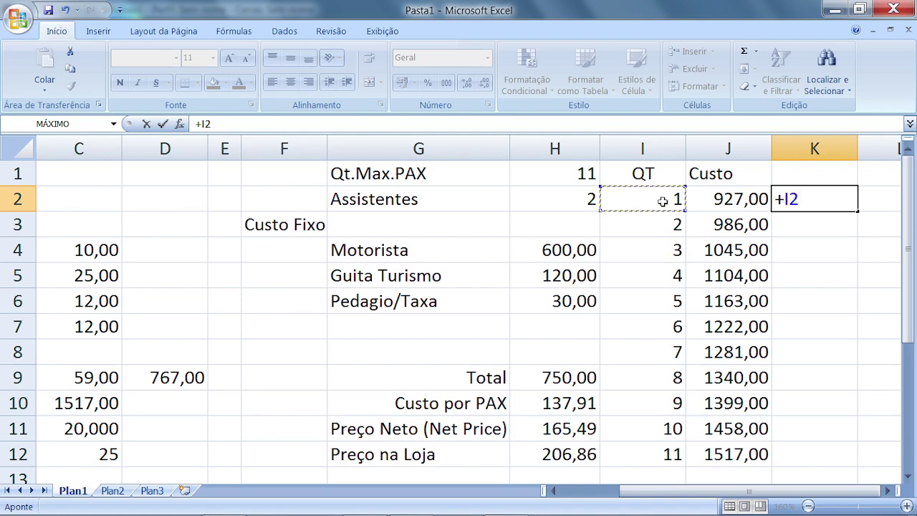
type("*")
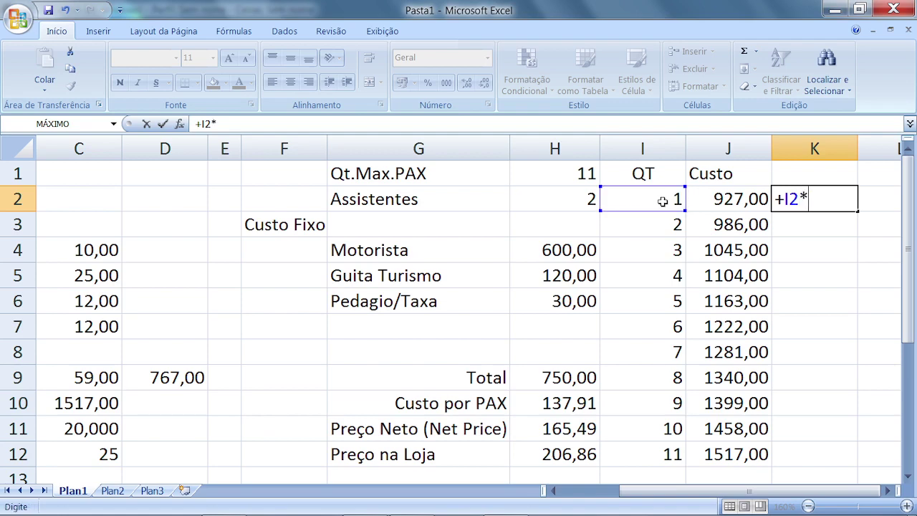
left_click(571, 452)
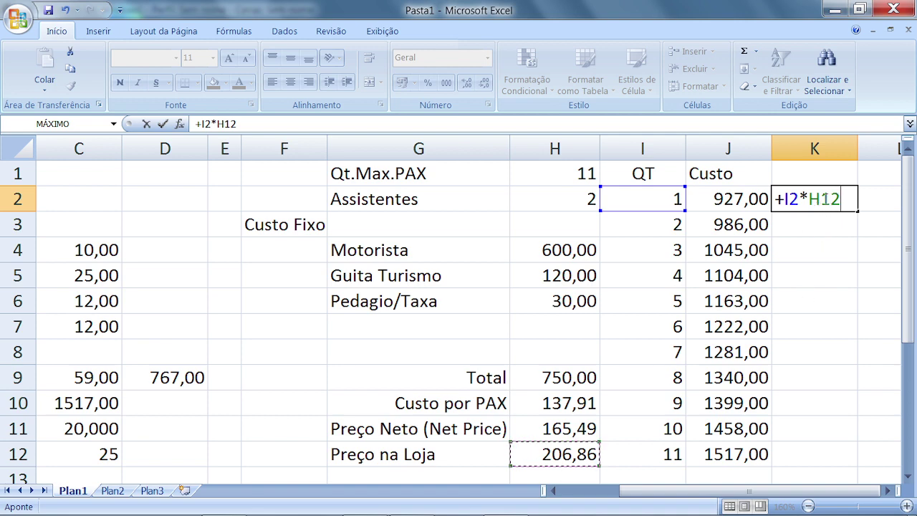
key("F4")
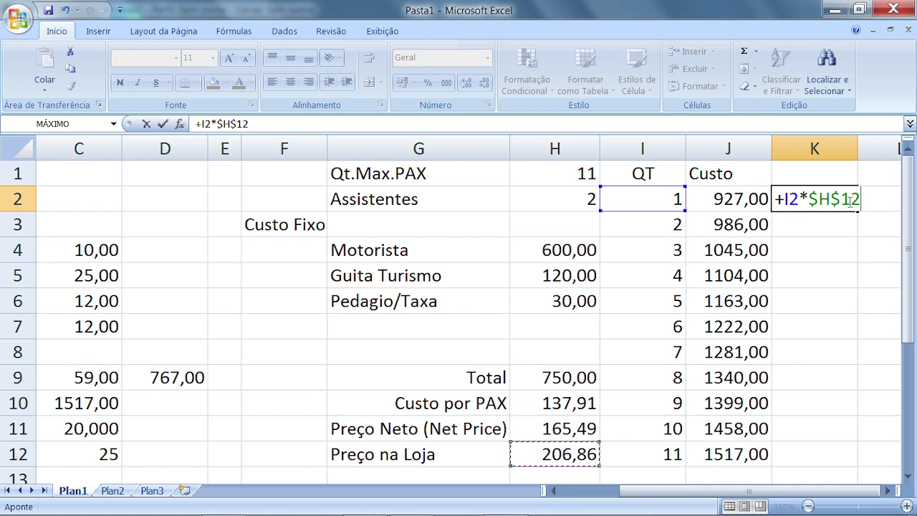
key("Return")
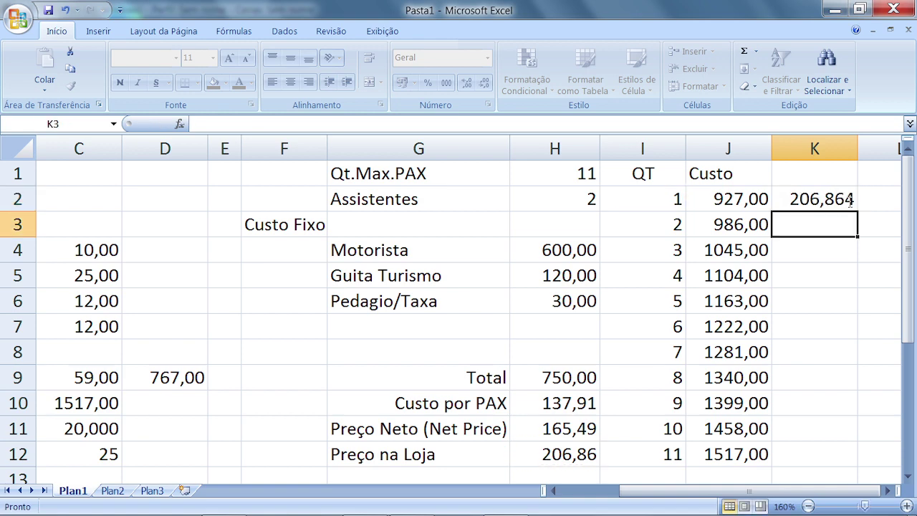
Step: Format the cells K2:K12 to show two decimal places
left_click_drag(813, 198, 810, 451)
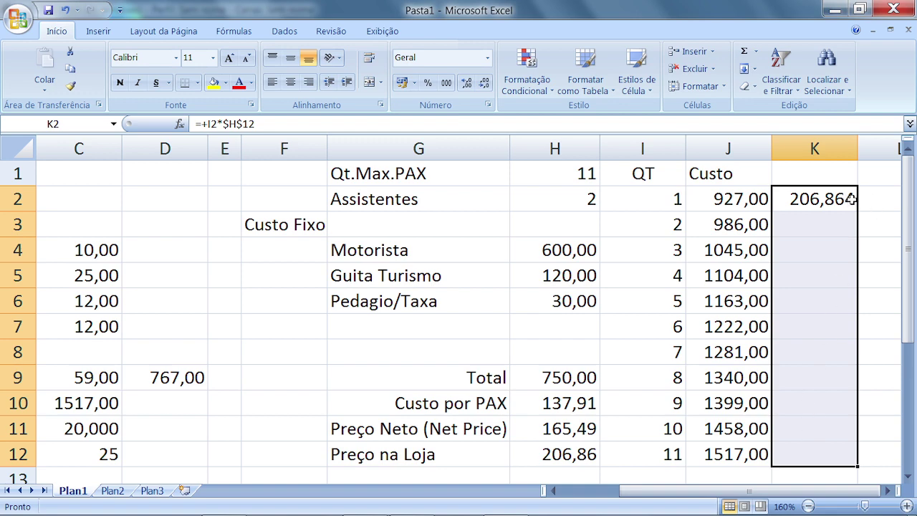
left_click(485, 85)
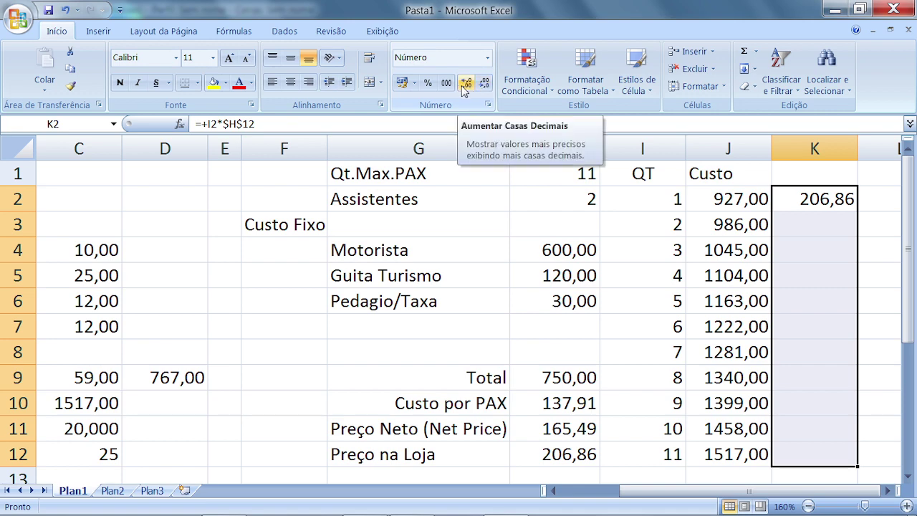
left_click(464, 85)
left_click(484, 84)
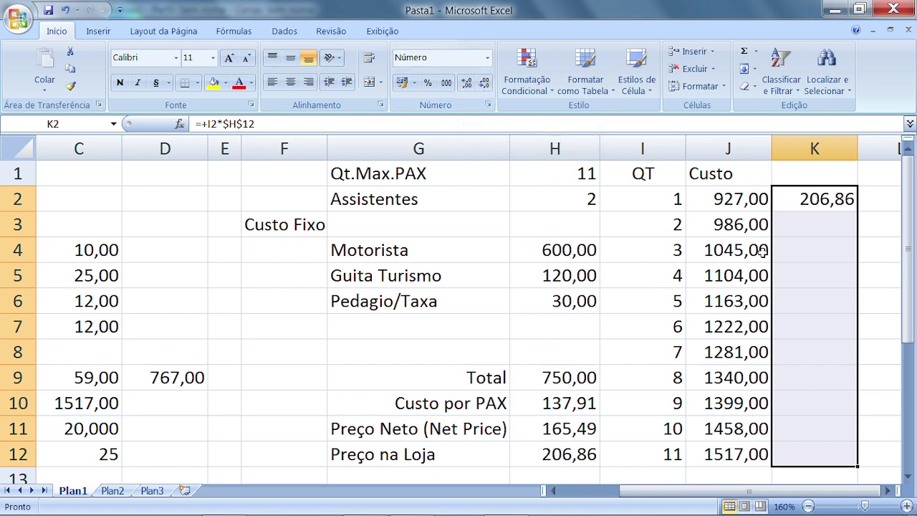
Step: Copy the revenue formula from K2 down to K12
left_click(816, 228)
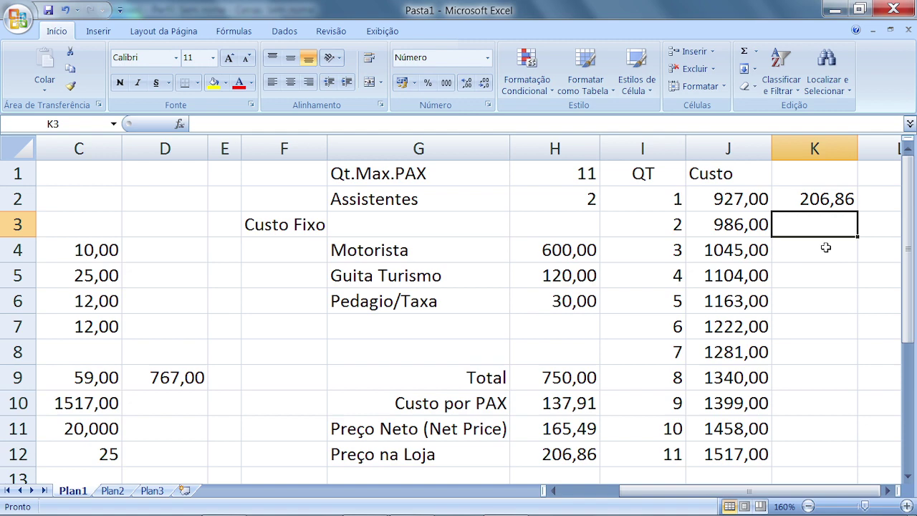
left_click(847, 203)
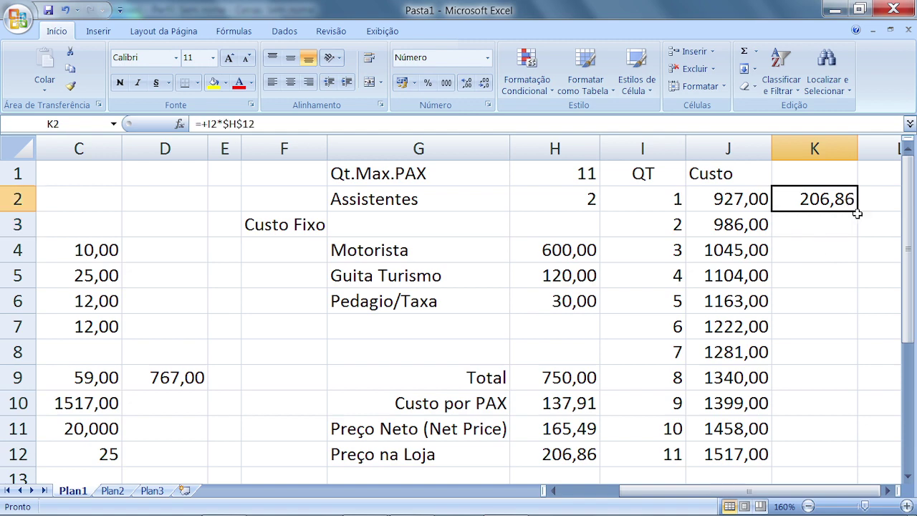
left_click(858, 213)
left_click_drag(857, 212, 850, 461)
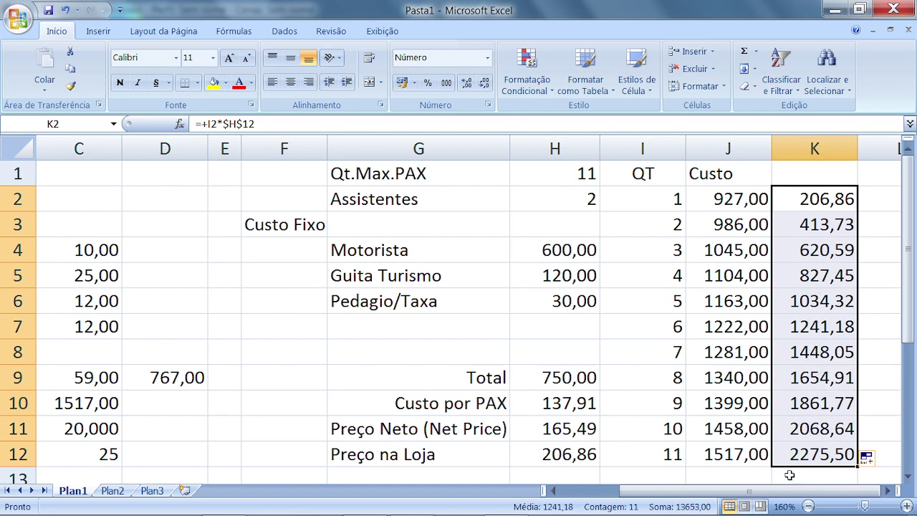
Step: Compare the sale values in column K with the costs in column J for the different passenger quantities
left_click(822, 203)
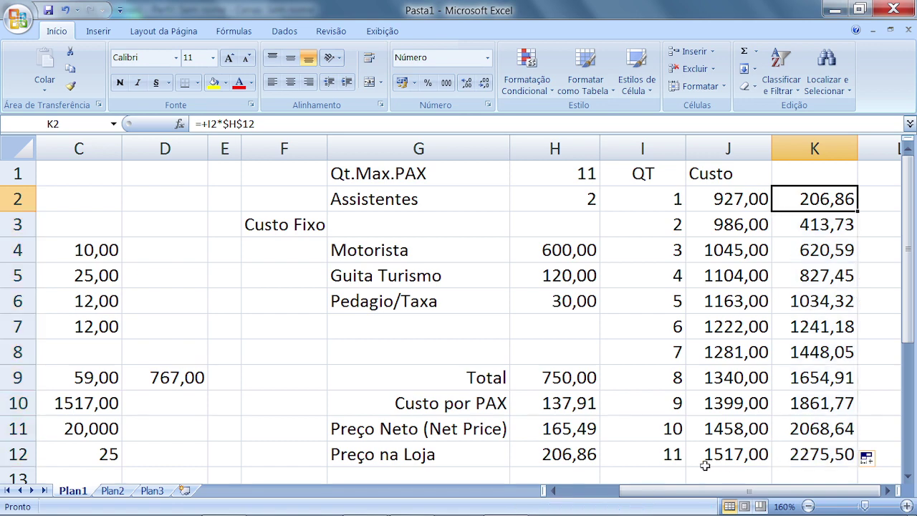
left_click(820, 459)
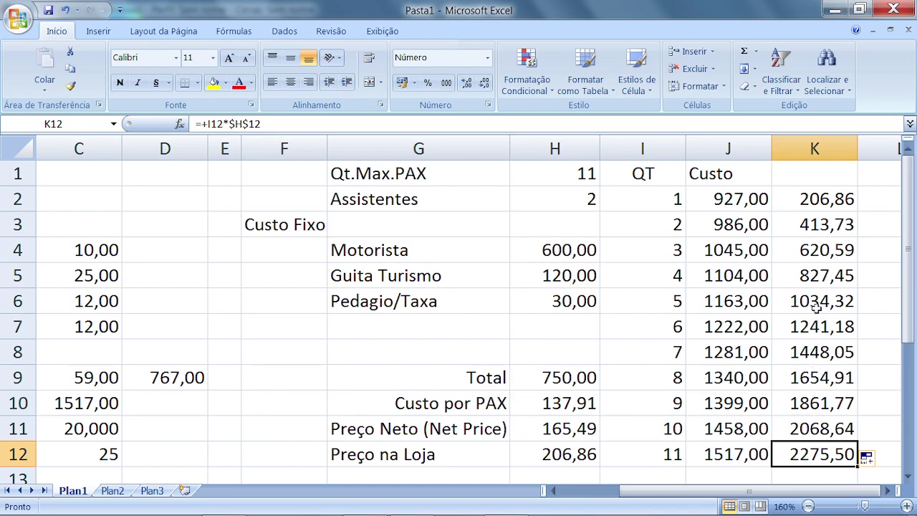
left_click(808, 201)
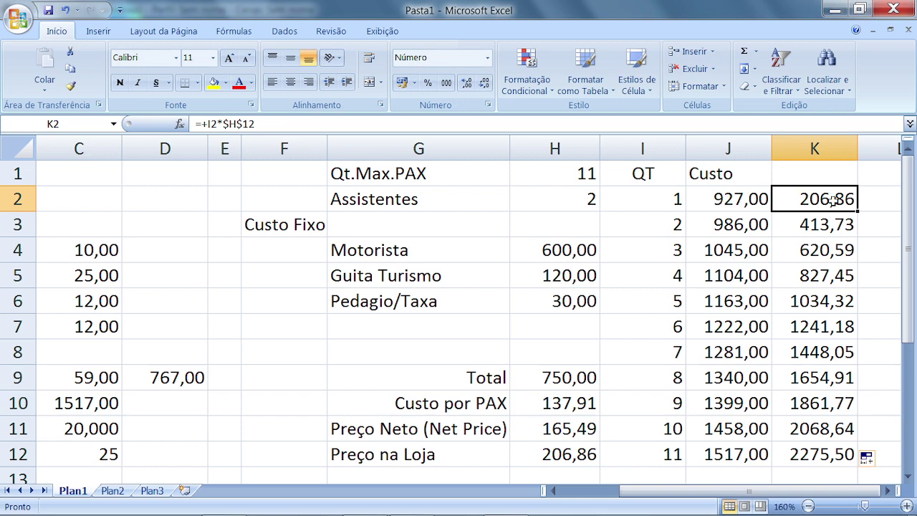
left_click(833, 251)
left_click(821, 279)
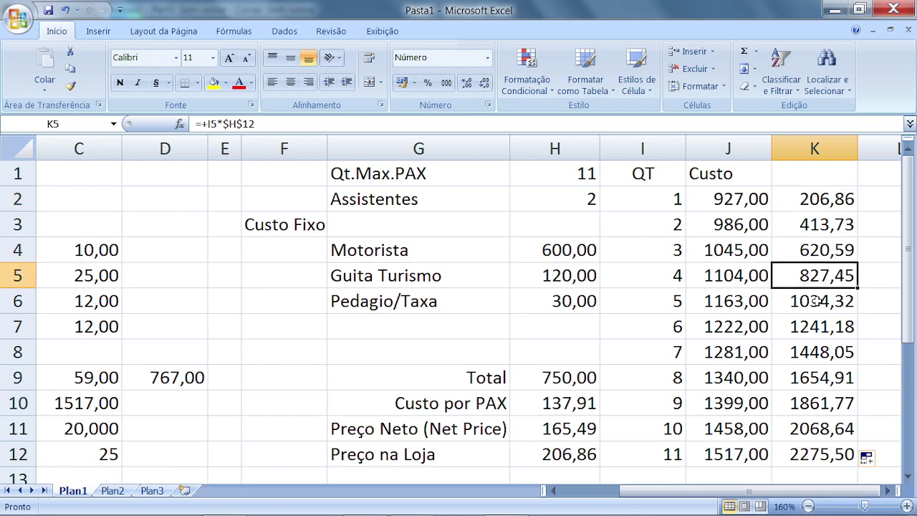
left_click(817, 300)
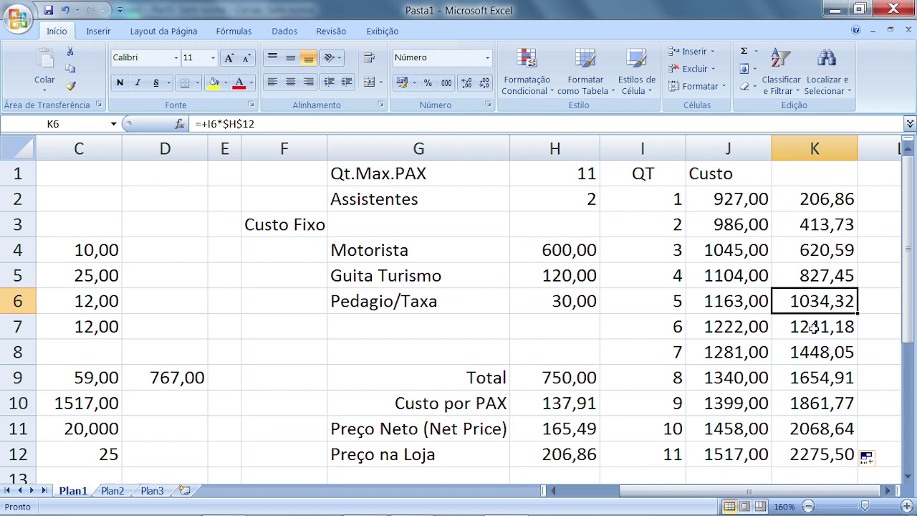
left_click(815, 329)
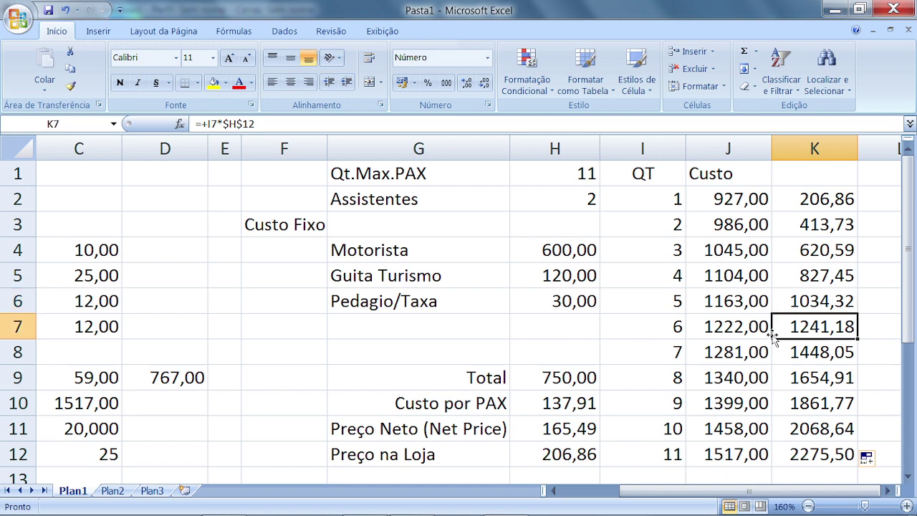
left_click(720, 327)
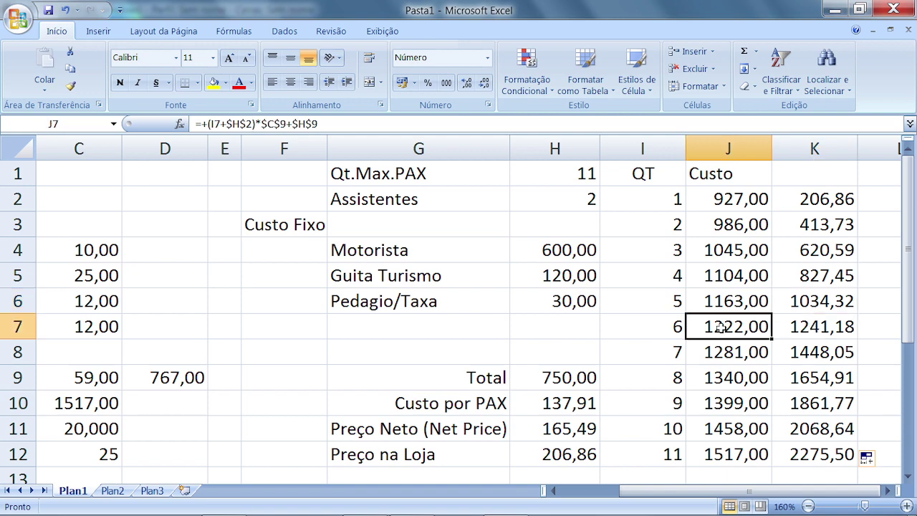
left_click(819, 303)
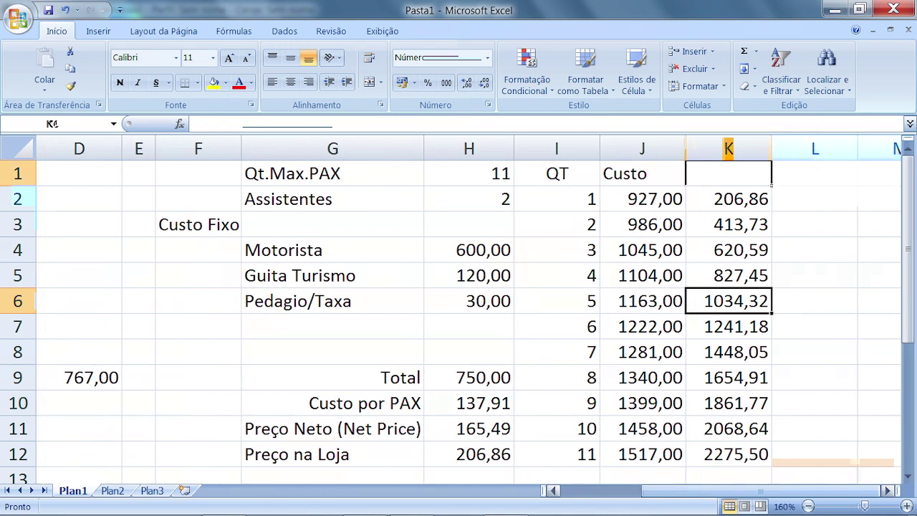
Step: Enter the column headings "Vr.Venda" in K1 and "Ação" in L1
type("Vr.Venda")
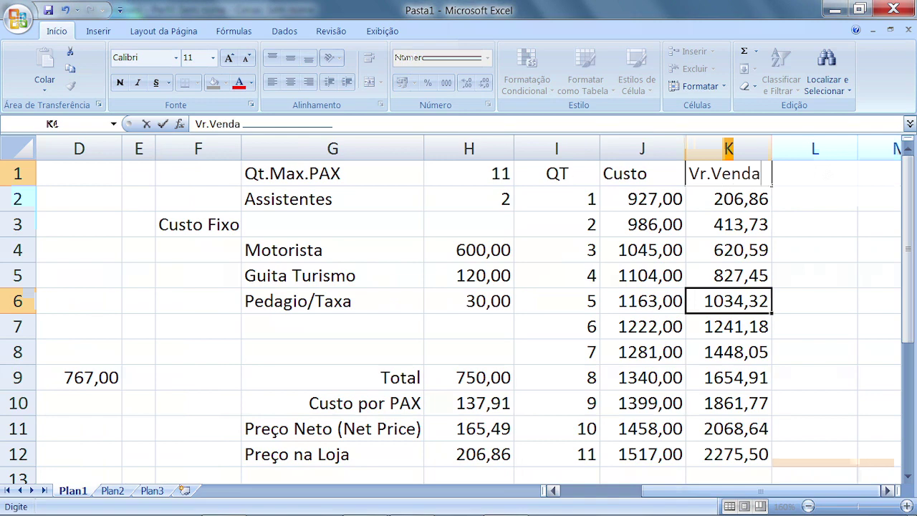
key("Tab")
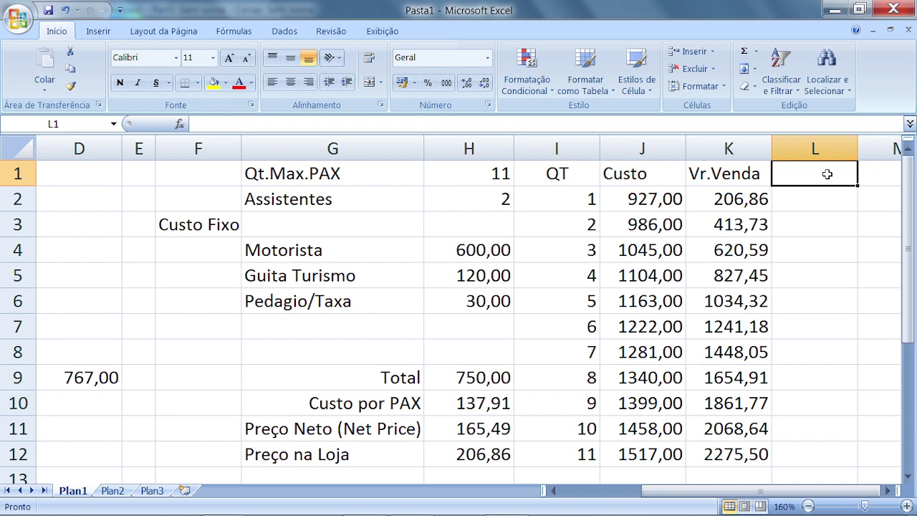
type("R")
key("BackSpace")
type("Ação")
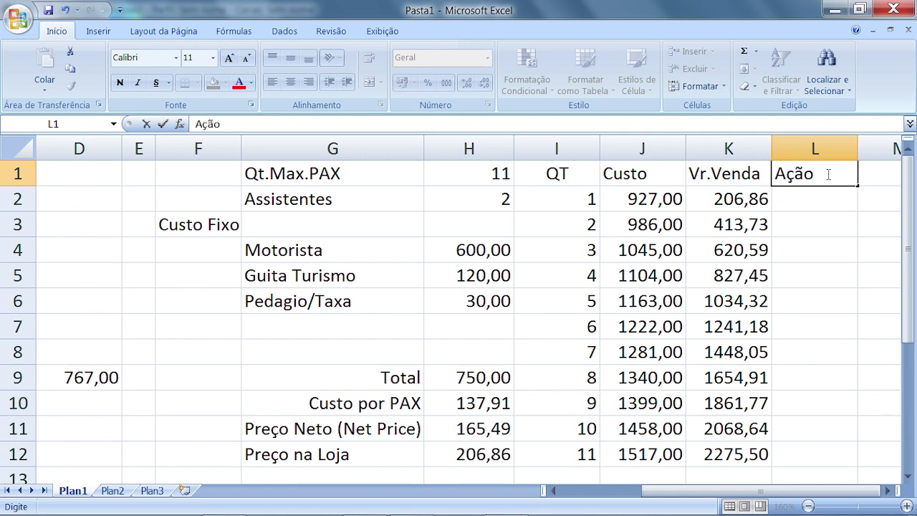
key("Return")
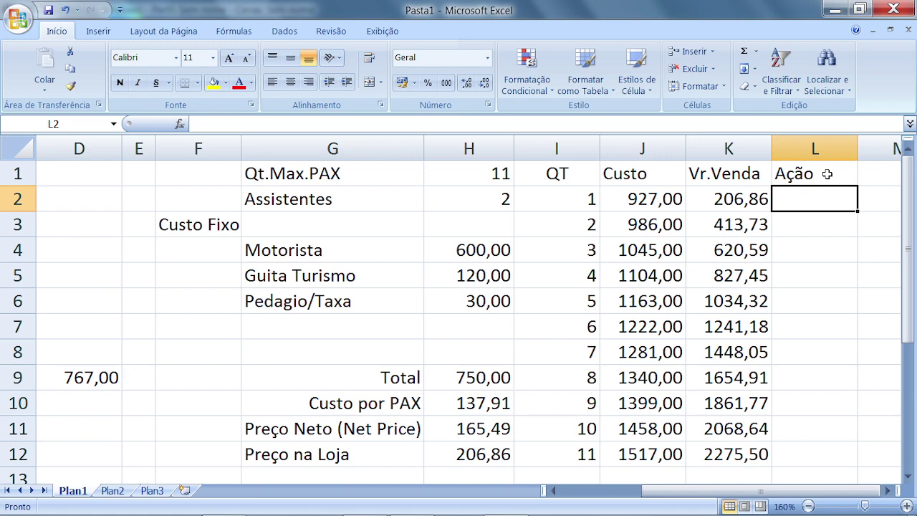
Step: Compare the cost in J2 with the sale value in K2, ending on the empty cell L2
key("Left")
key("Left")
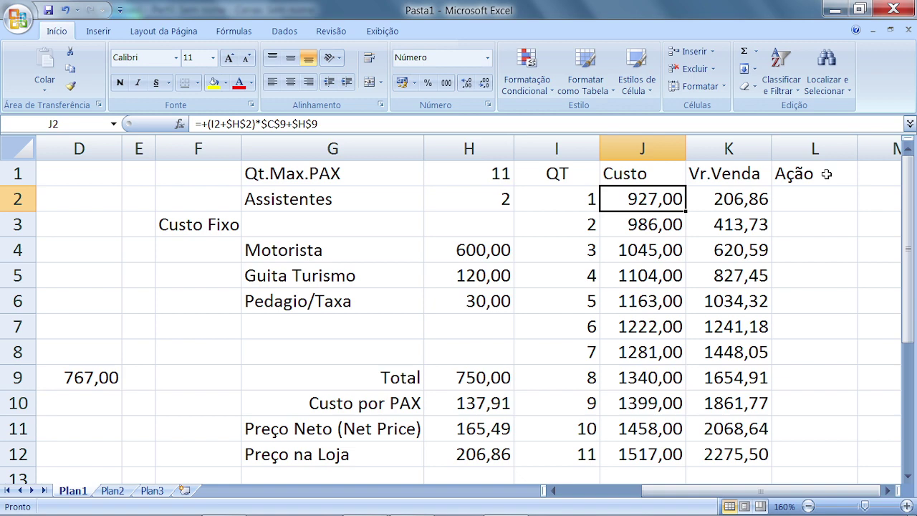
key("Right")
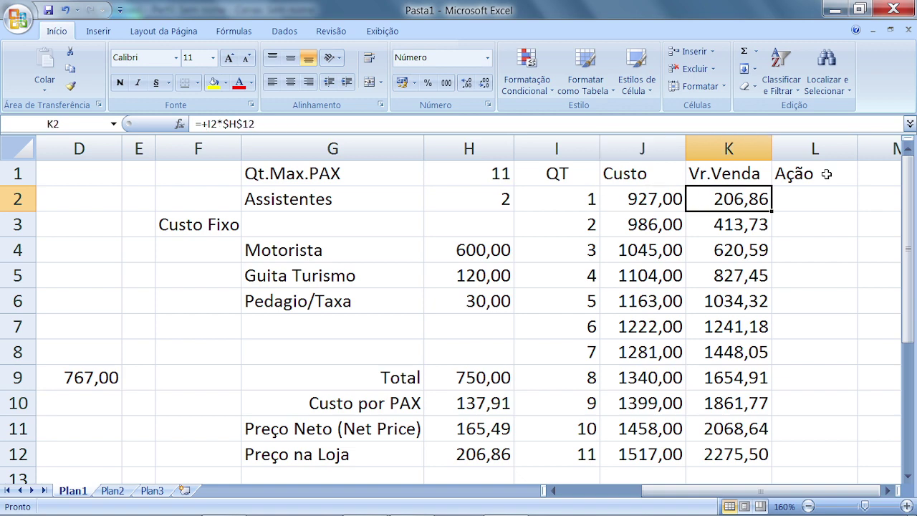
key("Right")
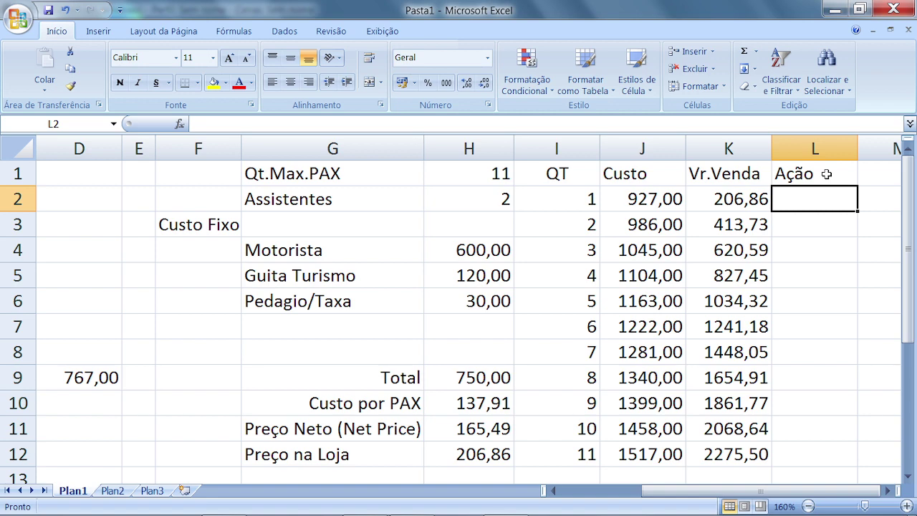
key("Right")
key("Left")
key("Left")
key("Right")
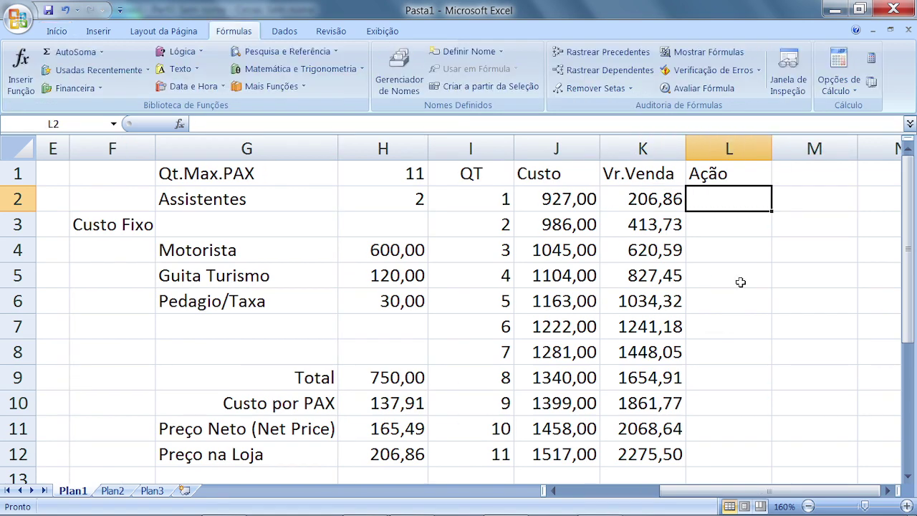
left_click(14, 71)
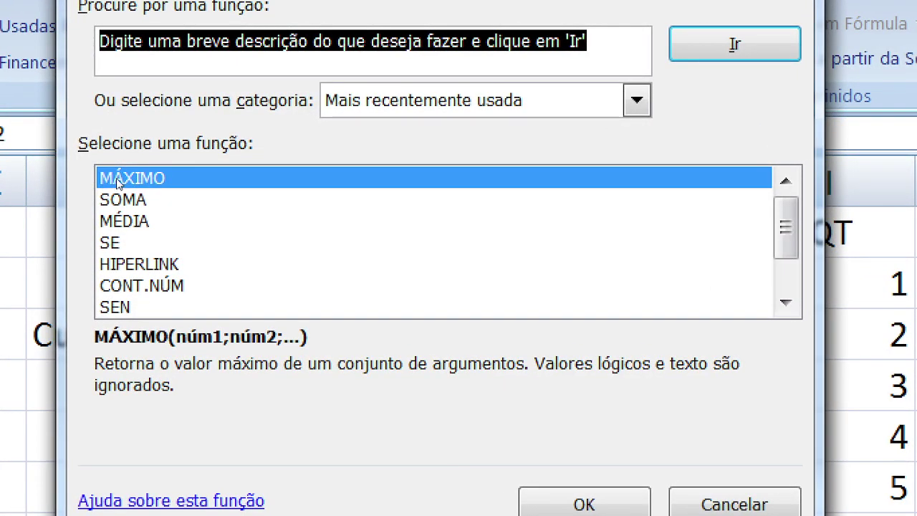
left_click(115, 243)
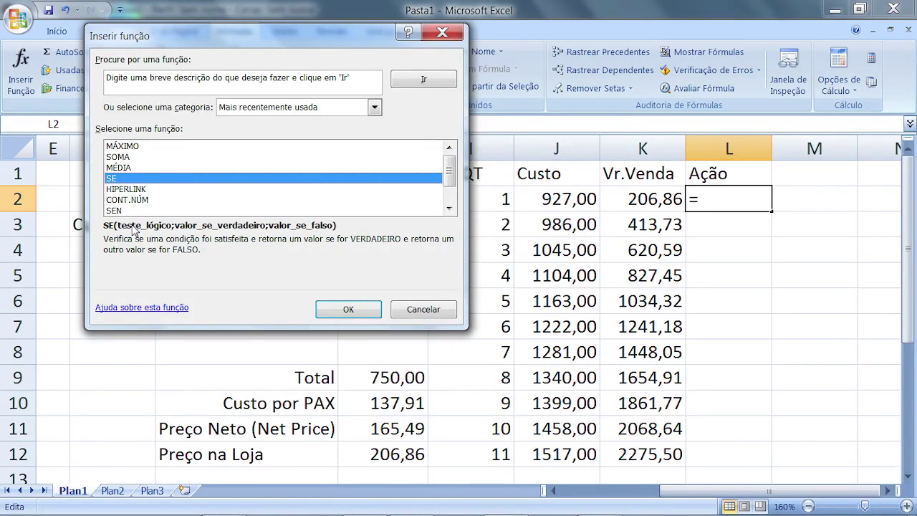
left_click(423, 310)
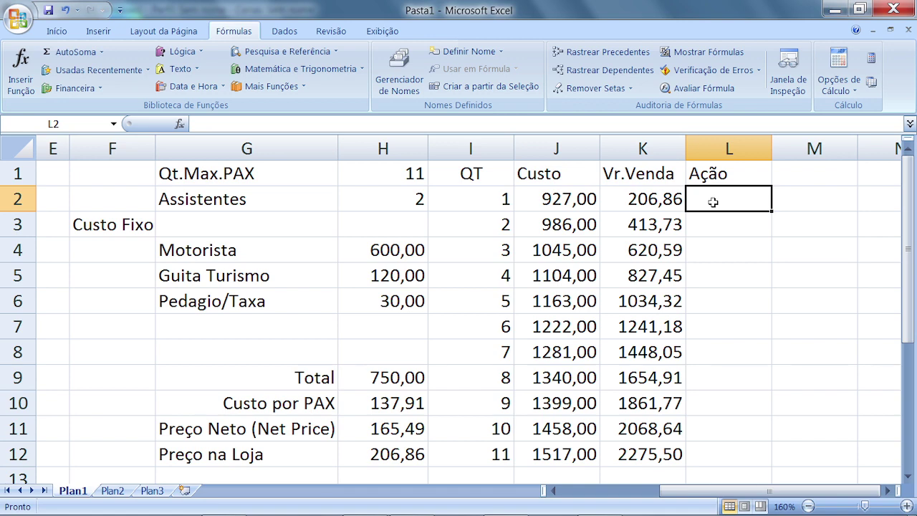
Step: Begin an SE formula in L2 with the logical test J2>K2
type("=")
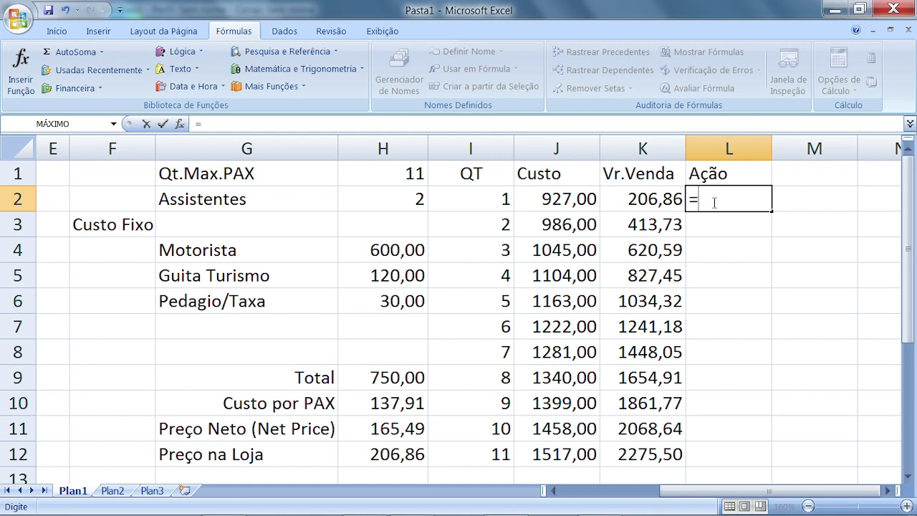
type("se")
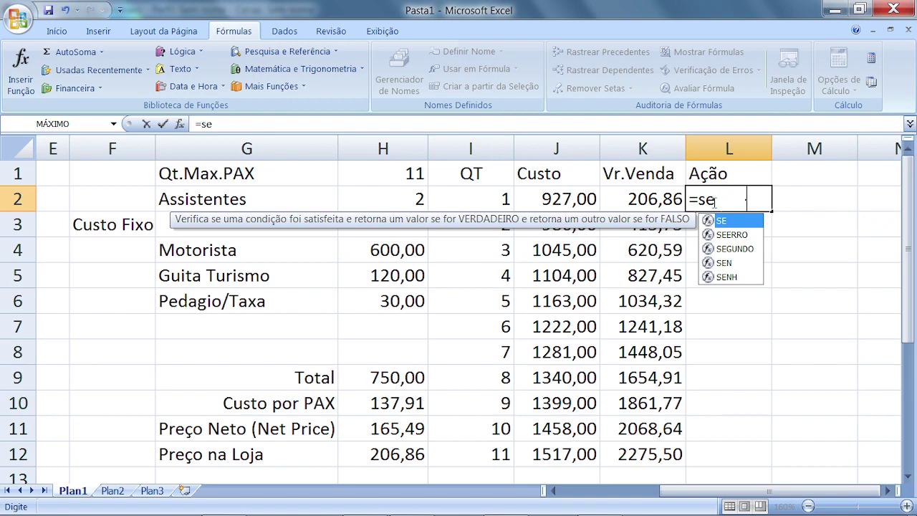
type("(")
left_click(566, 201)
type(">")
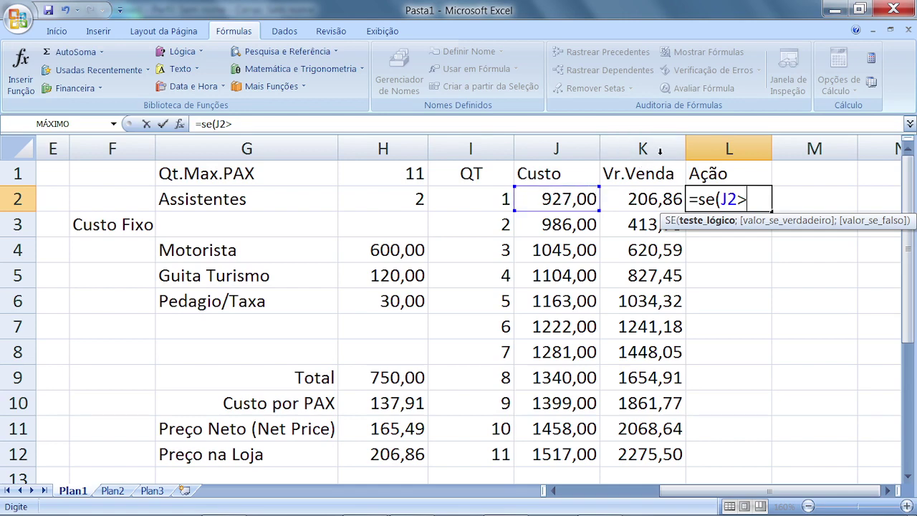
left_click(654, 203)
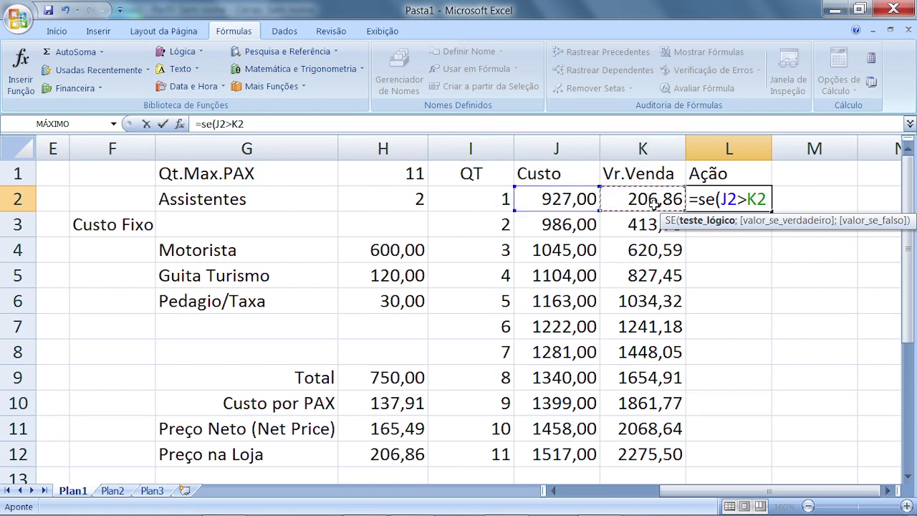
type(";")
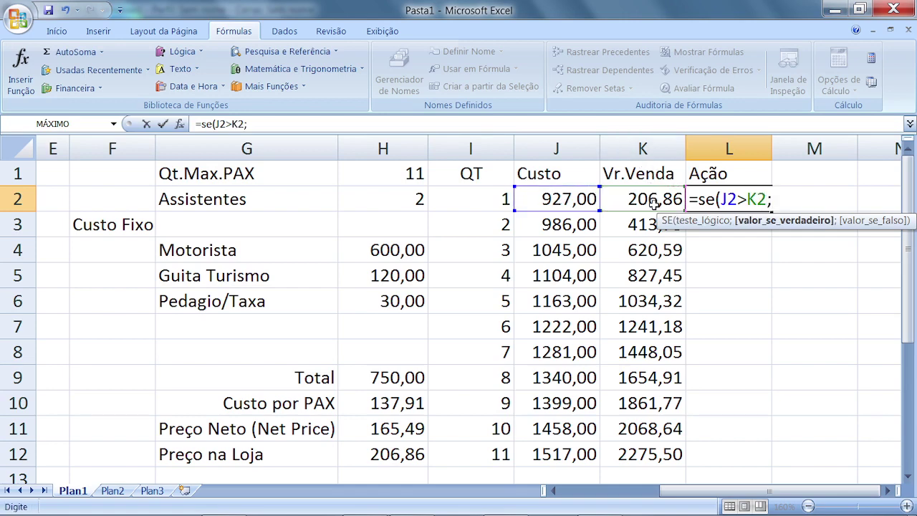
Step: Complete the SE formula in L2 with "Não Vender" as the true result and "Pode Sair" as the false result
type("\"\"")
left_click(781, 198)
type("Não")
type(" Ven")
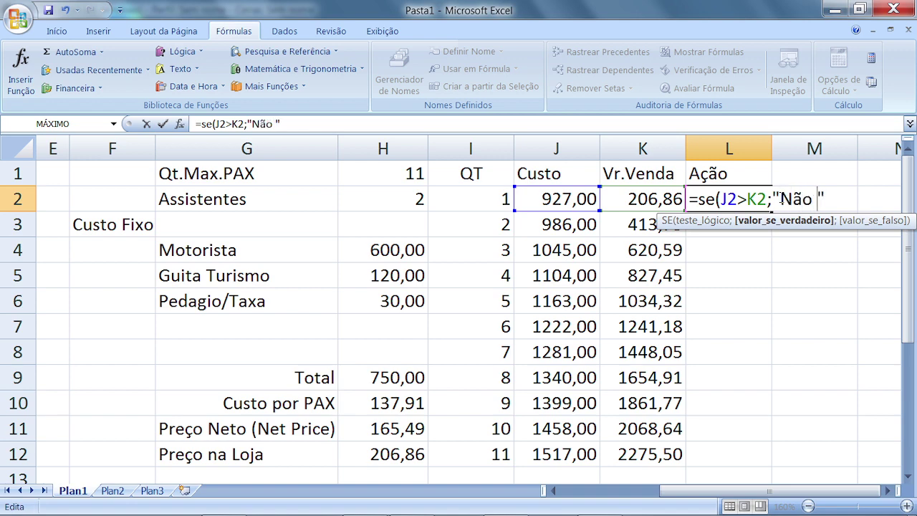
type("der")
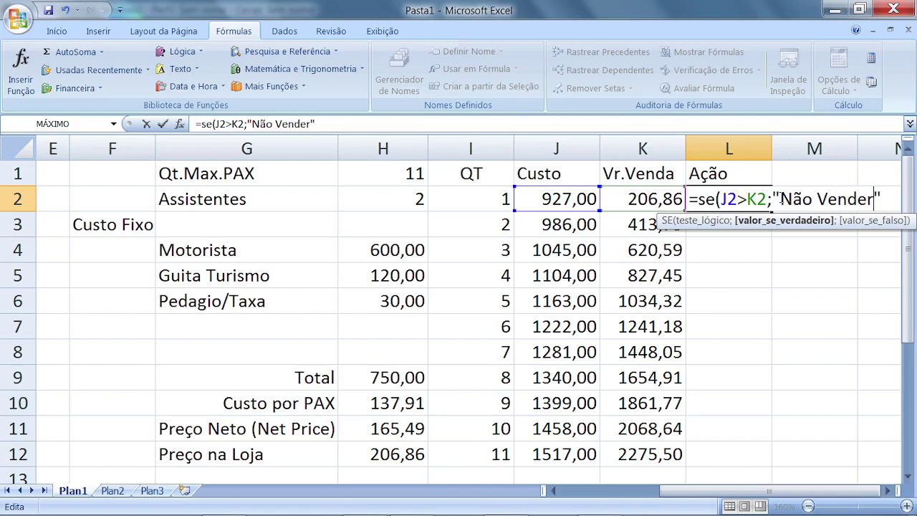
type("\";\"")
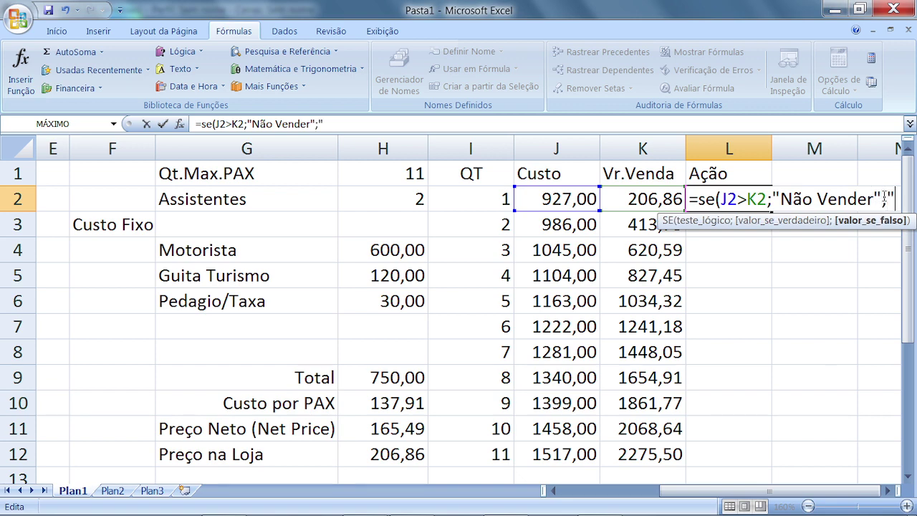
type("\"")
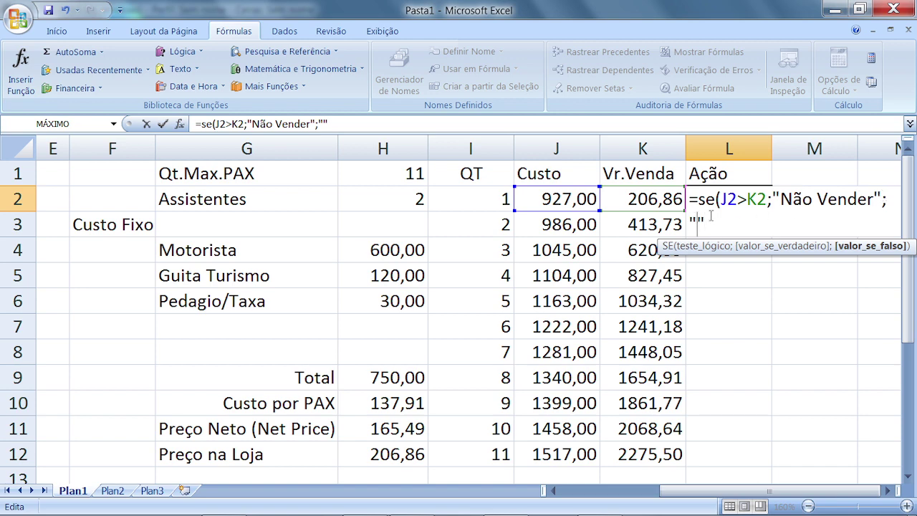
type("Pode Sair")
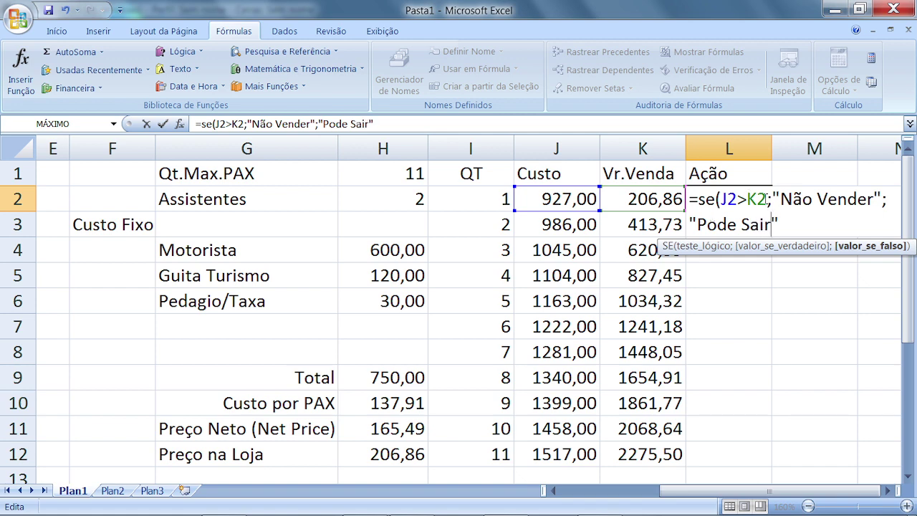
type(")")
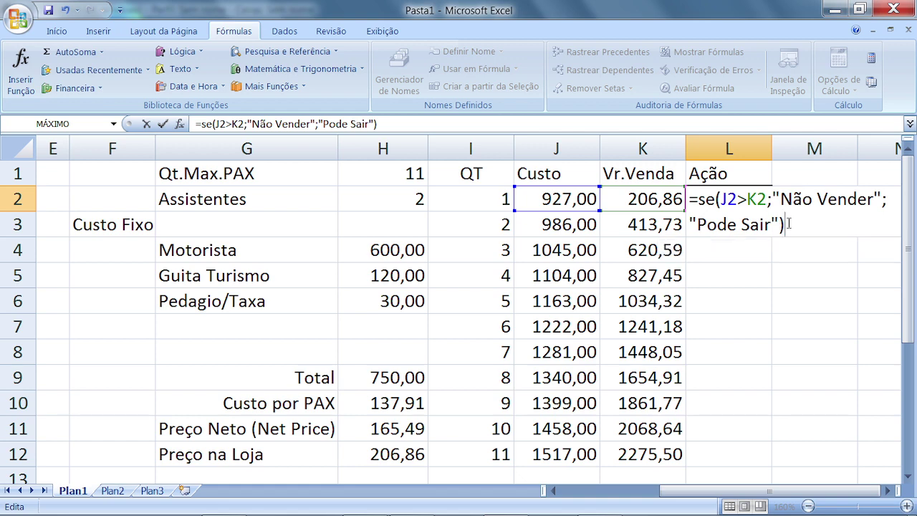
key("Return")
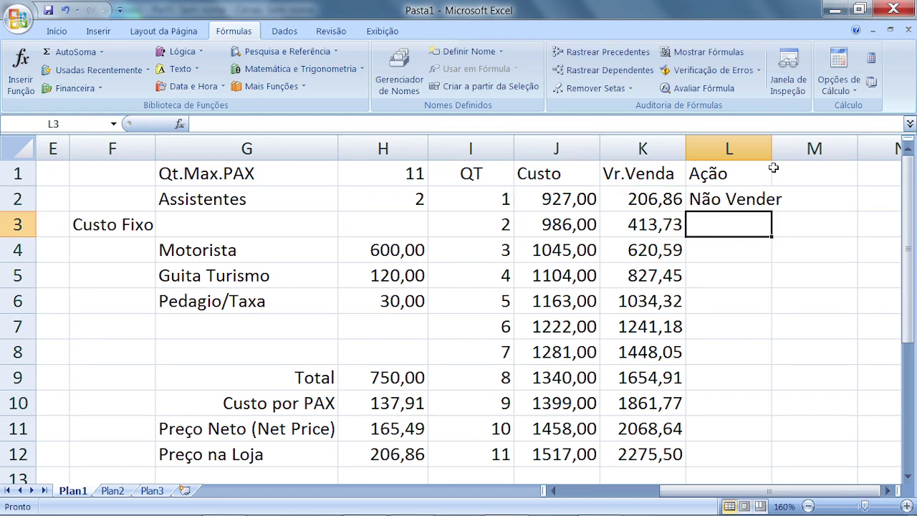
Step: Widen column L to fit the text in L2, and review the SE formula in that cell
left_click_drag(772, 149, 789, 154)
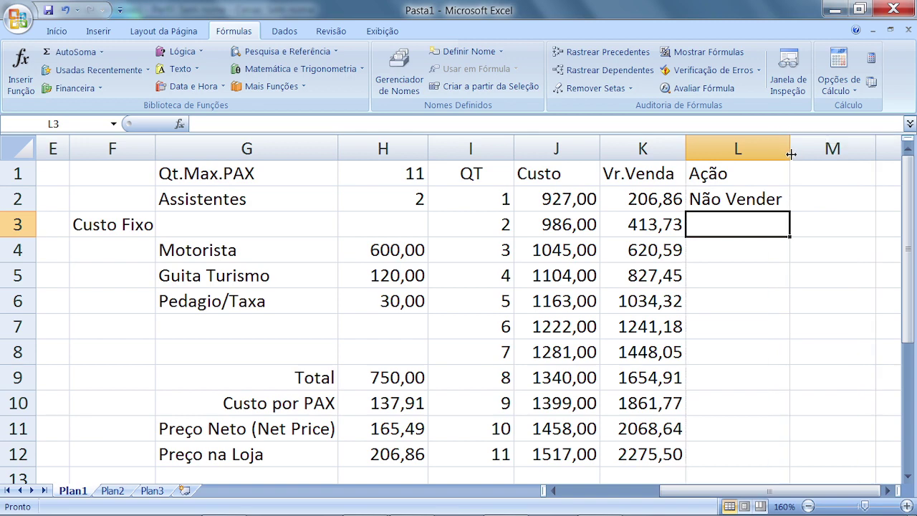
left_click(734, 198)
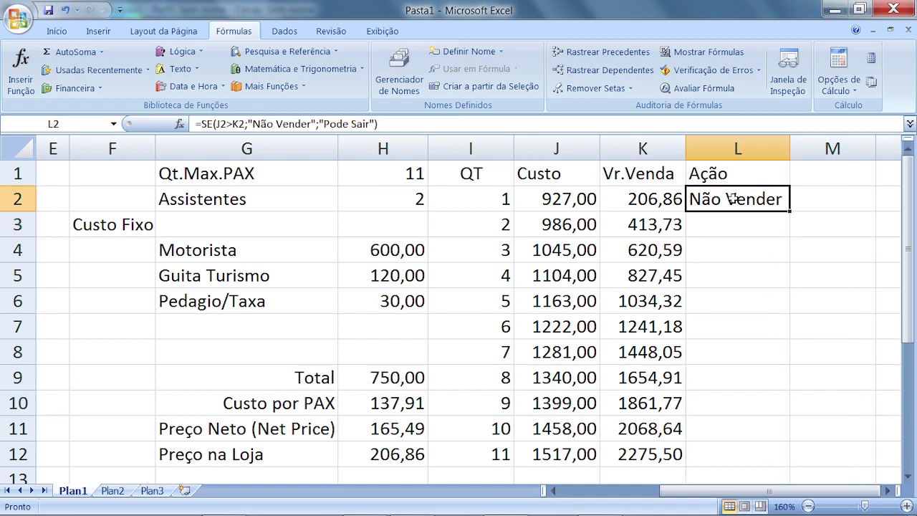
double_click(734, 199)
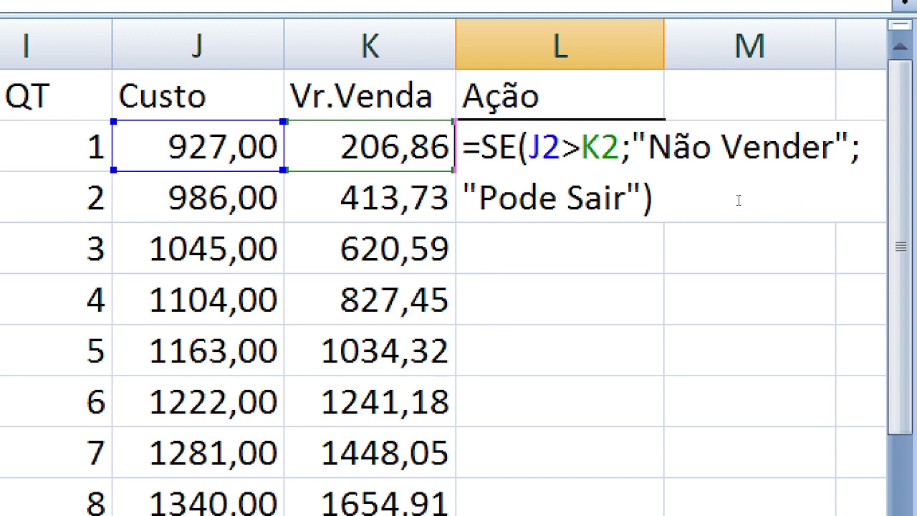
key("Return")
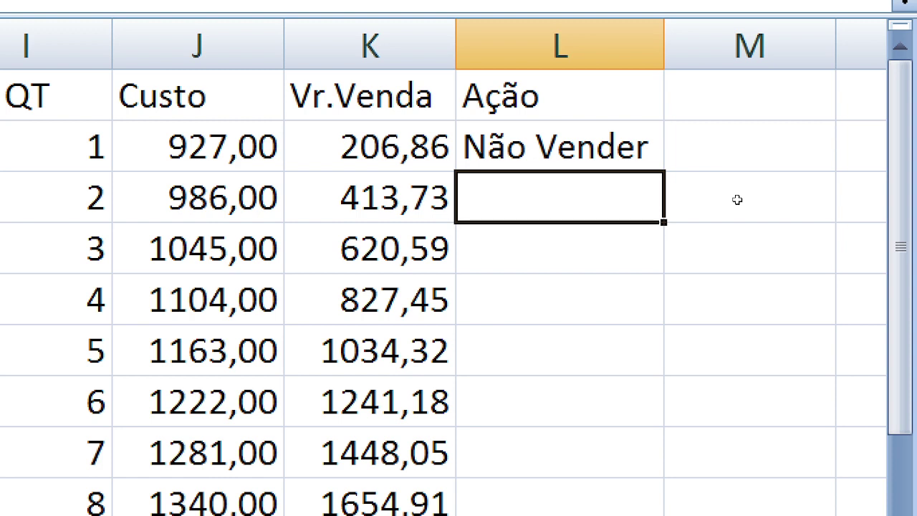
Step: Fill the SE formula from L2 down through L12 so every quantity row has an action
key("Up")
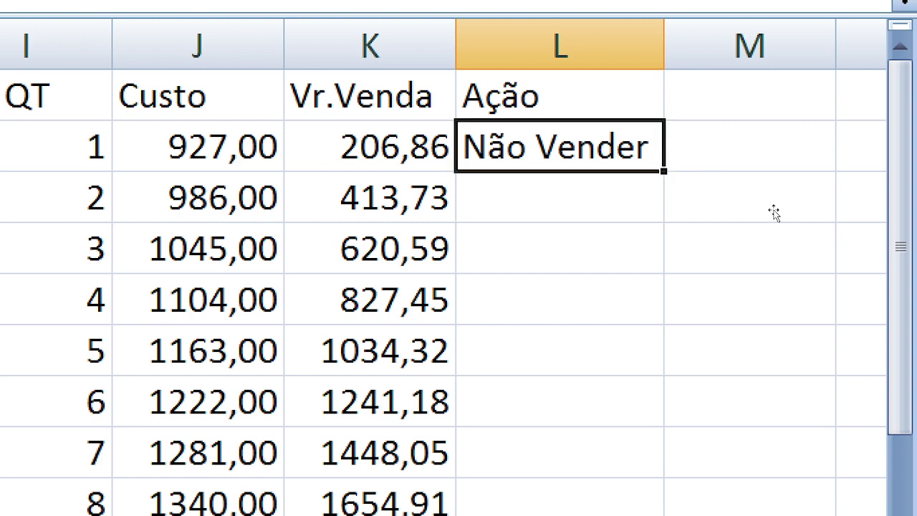
left_click_drag(664, 172, 760, 422)
left_click_drag(766, 388, 715, 514)
left_click_drag(749, 433, 750, 460)
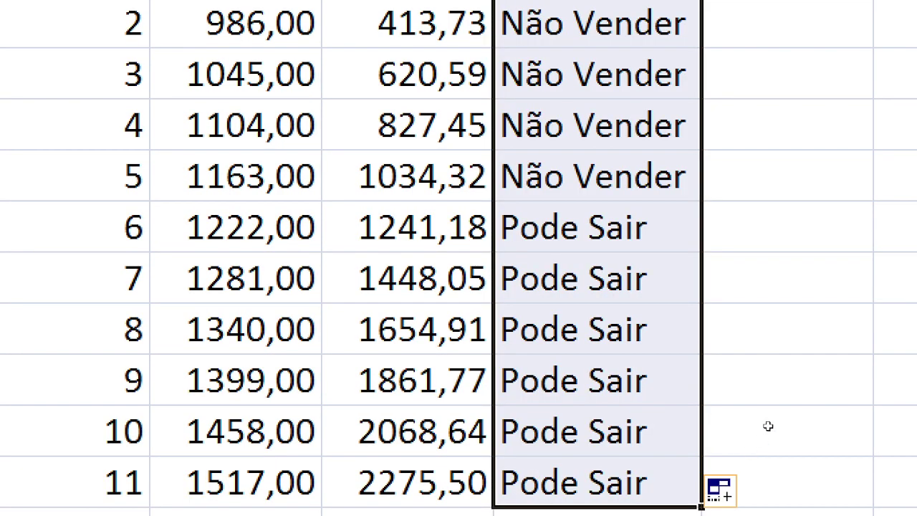
Step: Review the Ação results in column L from the first row down to L7 against cost and sale value
key("Down")
key("Down")
key("Down")
key("Down")
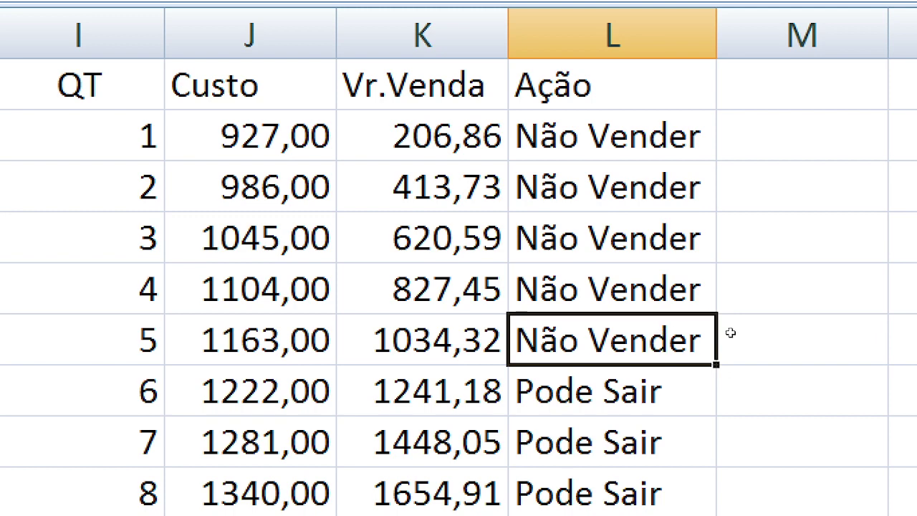
key("Down")
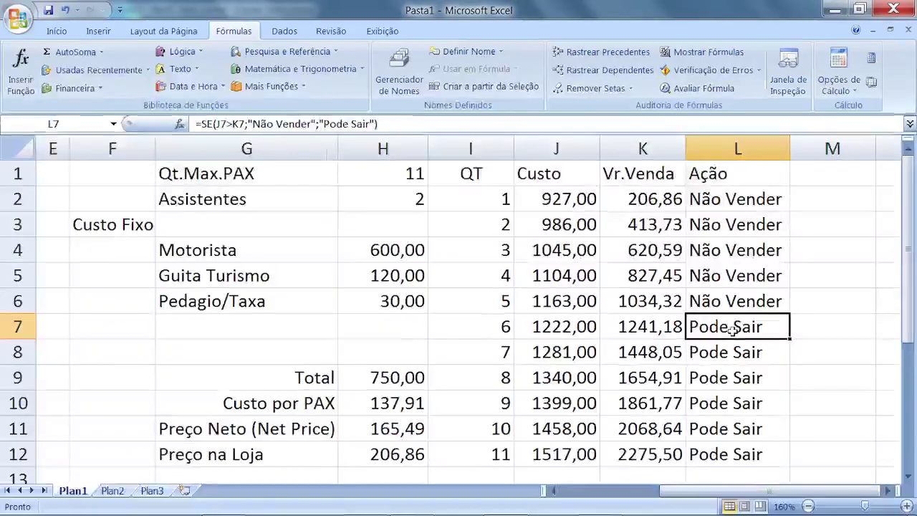
scroll(731, 329, "down", 1)
scroll(644, 270, "up", 1)
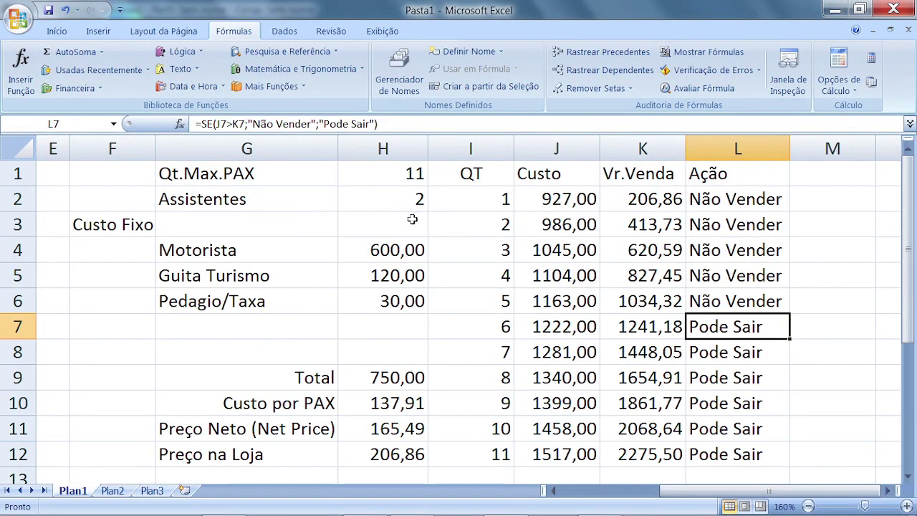
Step: Try a Guita Turismo cost of 250 in H5 and check the row for quantity 7
left_click(402, 176)
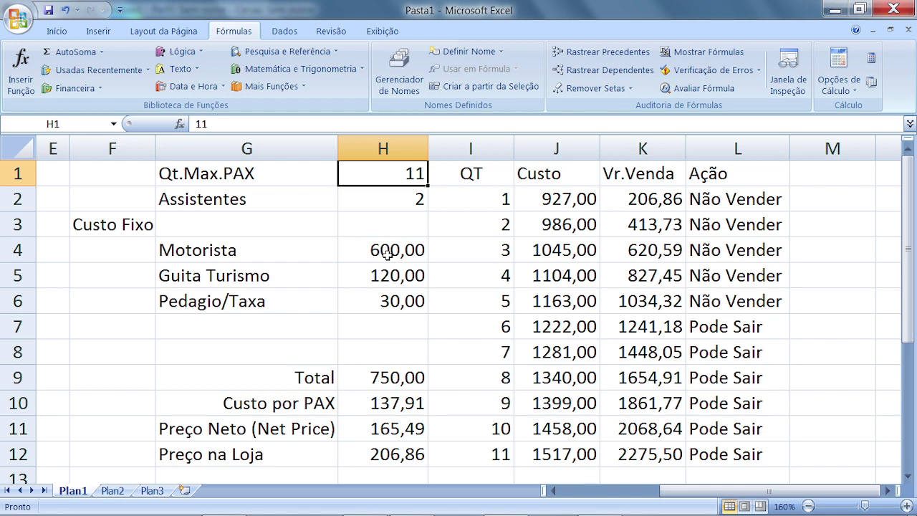
key("Down")
key("Down")
key("Down")
key("Down")
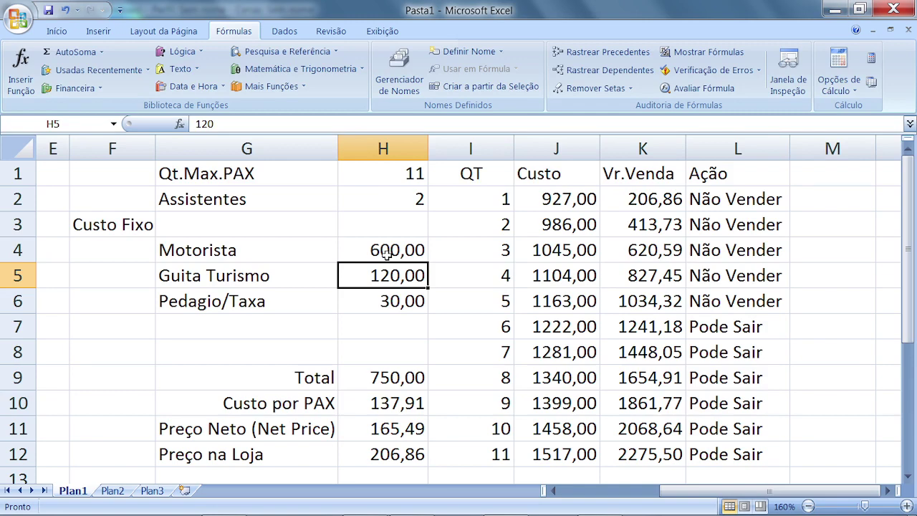
type("25")
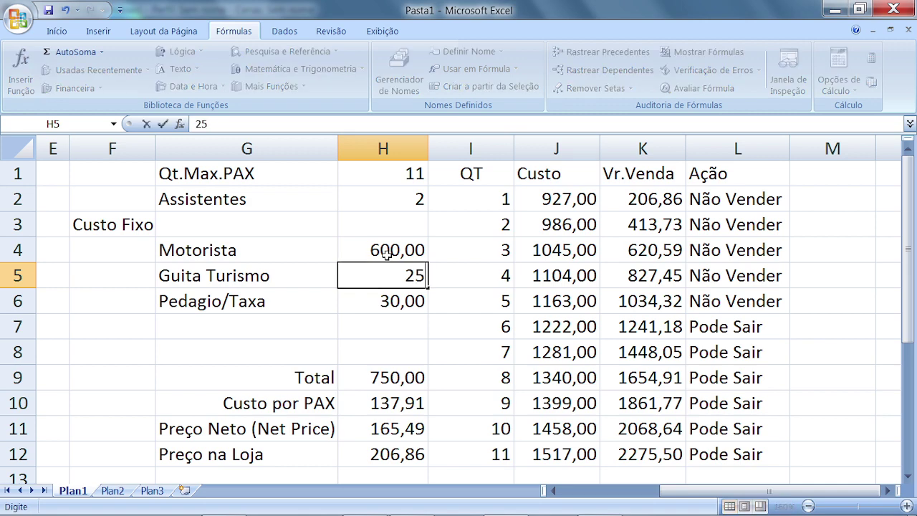
type("0")
key("Return")
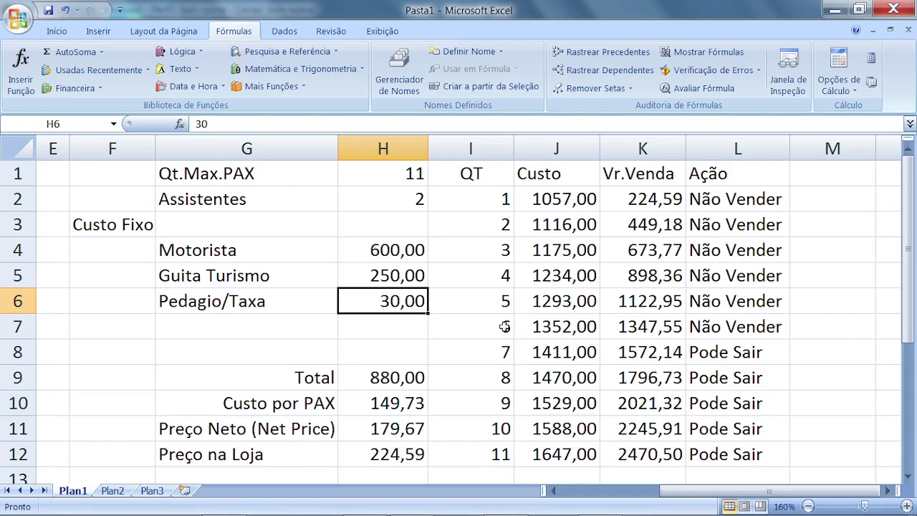
left_click(505, 353)
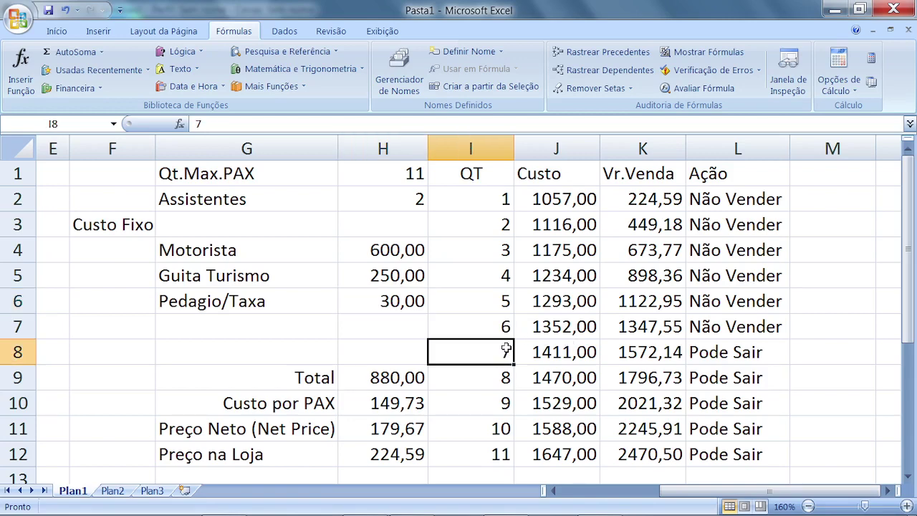
Step: Try the Guita Turismo cost in H5 at 120 and at 100
left_click(404, 278)
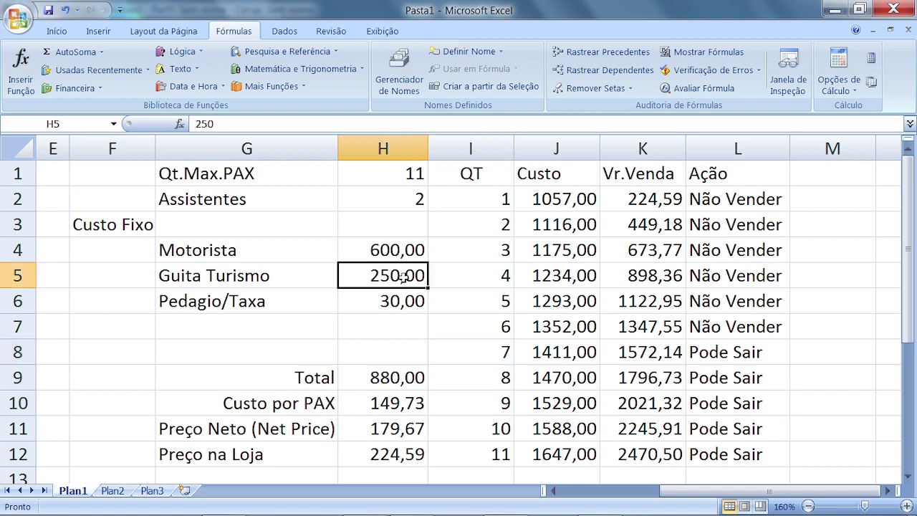
type("120")
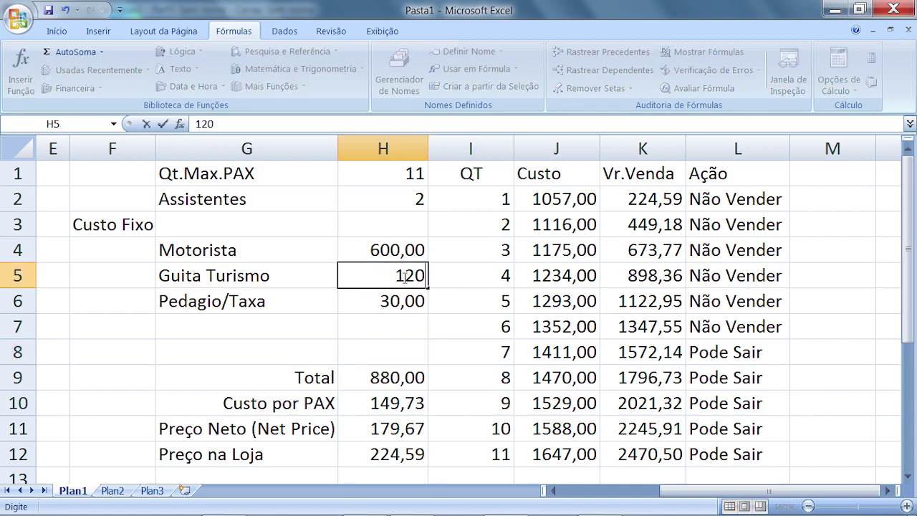
key("Return")
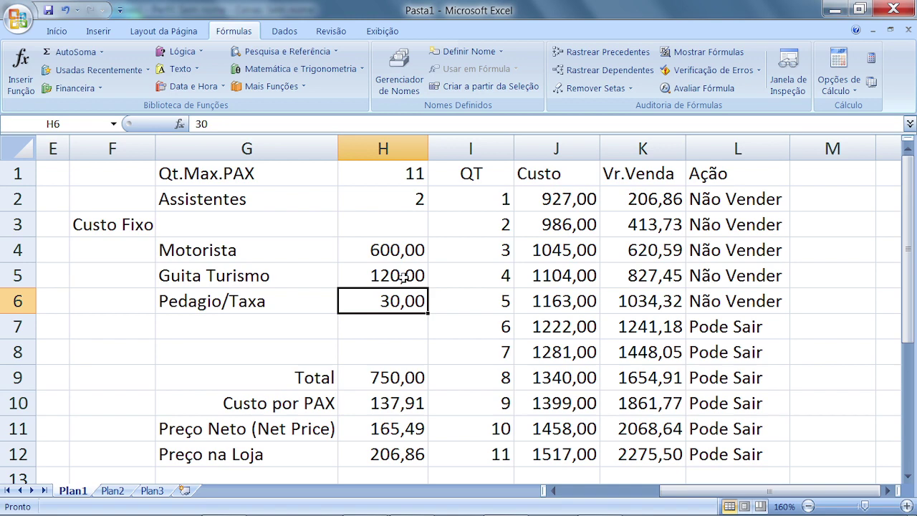
left_click(403, 278)
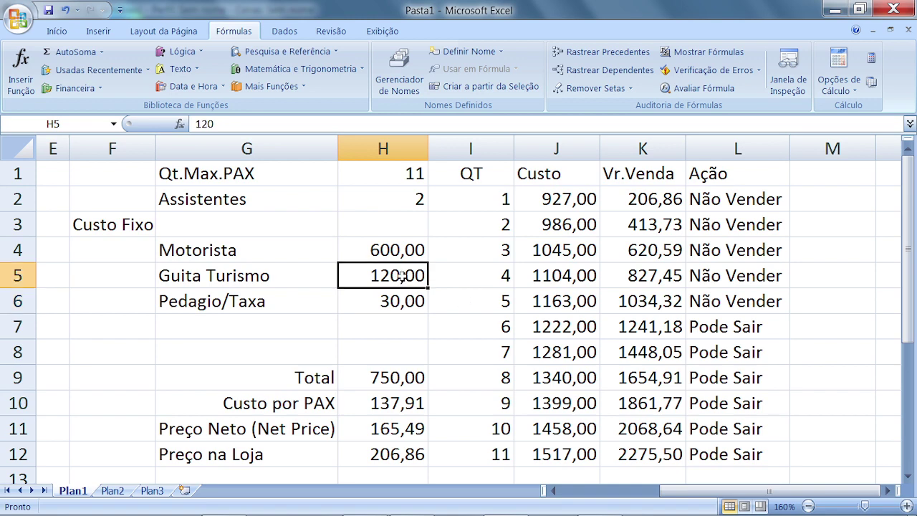
type("100")
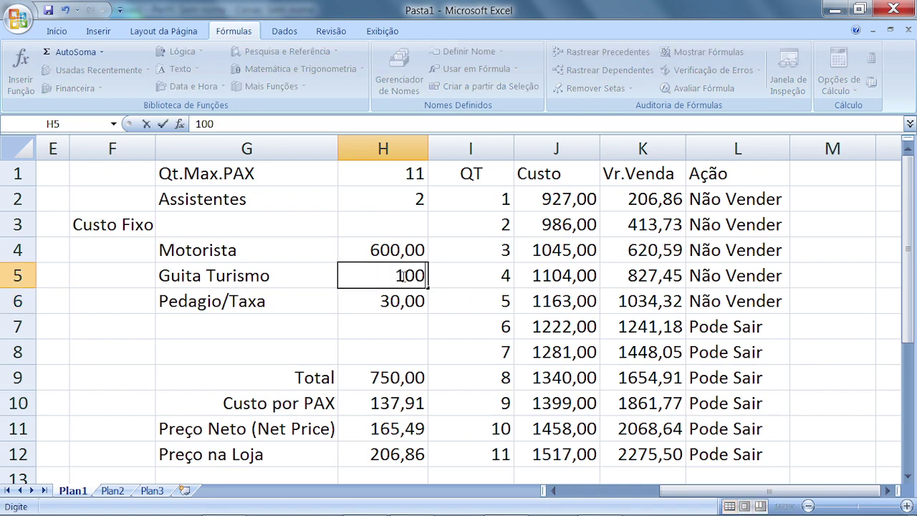
key("Return")
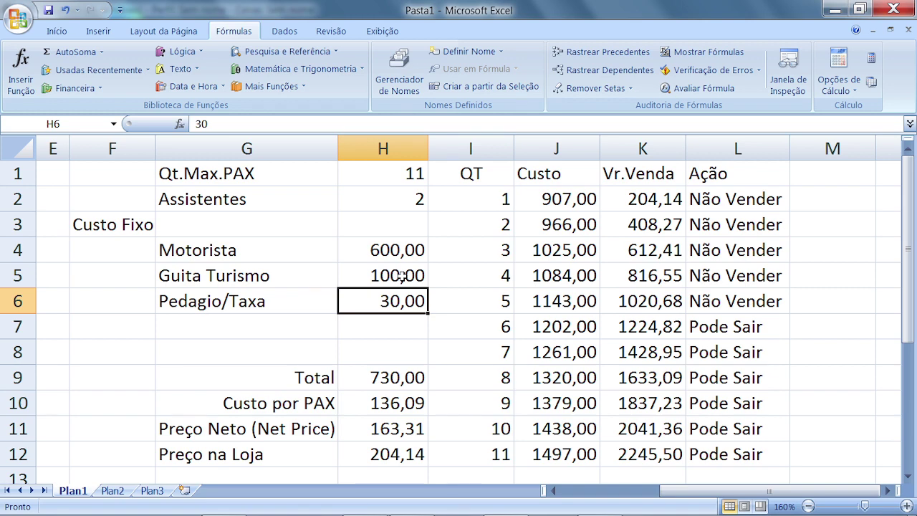
Step: Set the Guita Turismo cost in H5 to 150
left_click(397, 277)
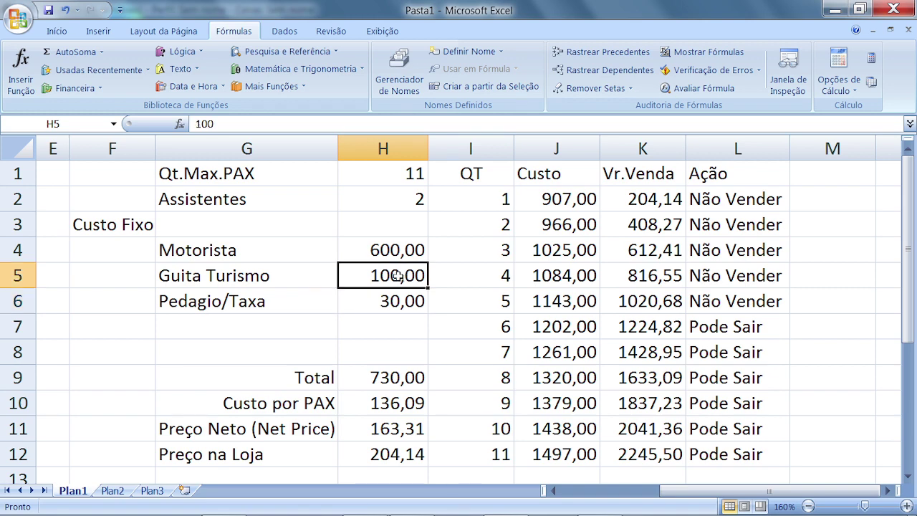
type("150")
key("Return")
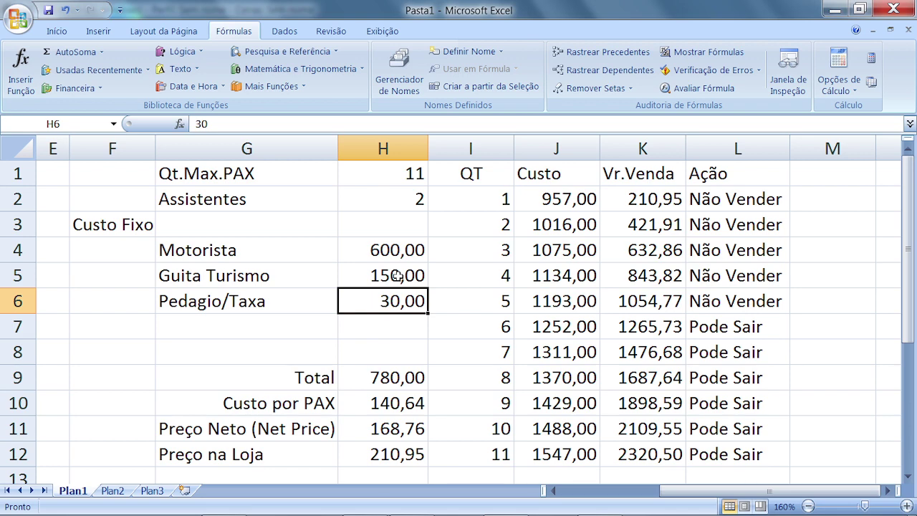
Step: Format the title "Formação de Preços para Turismo" in A1 as dark blue, bold, 12 pt text
key("Up")
key("Up")
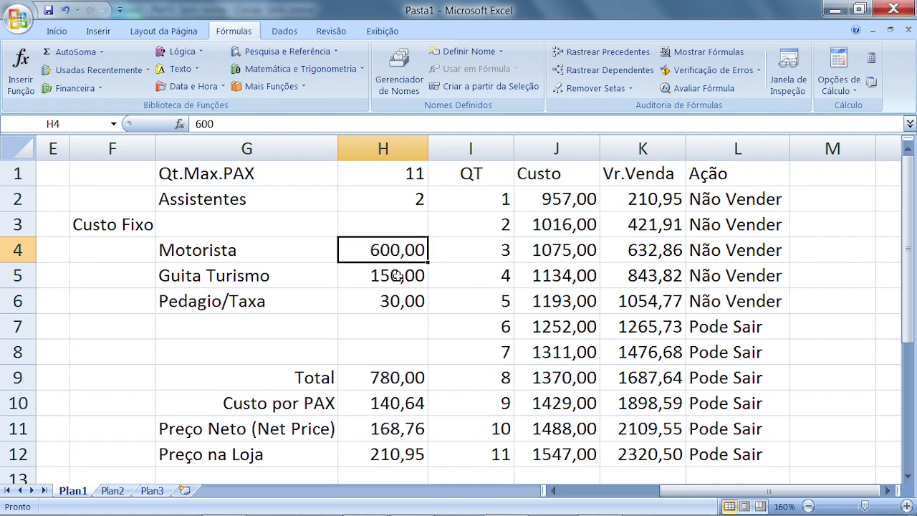
key("Left")
key("Left")
key("Left")
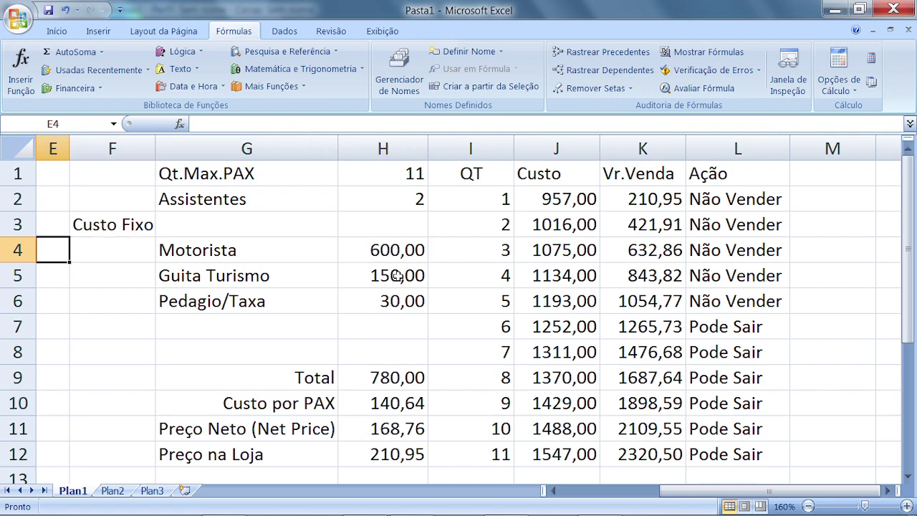
key("Up")
key("Up")
key("Up")
key("Left")
key("Left")
key("Left")
key("Left")
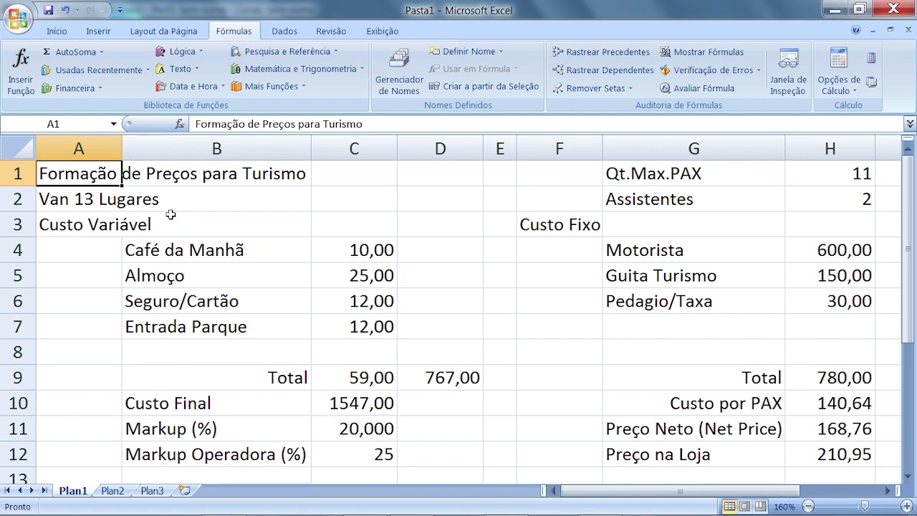
left_click(57, 31)
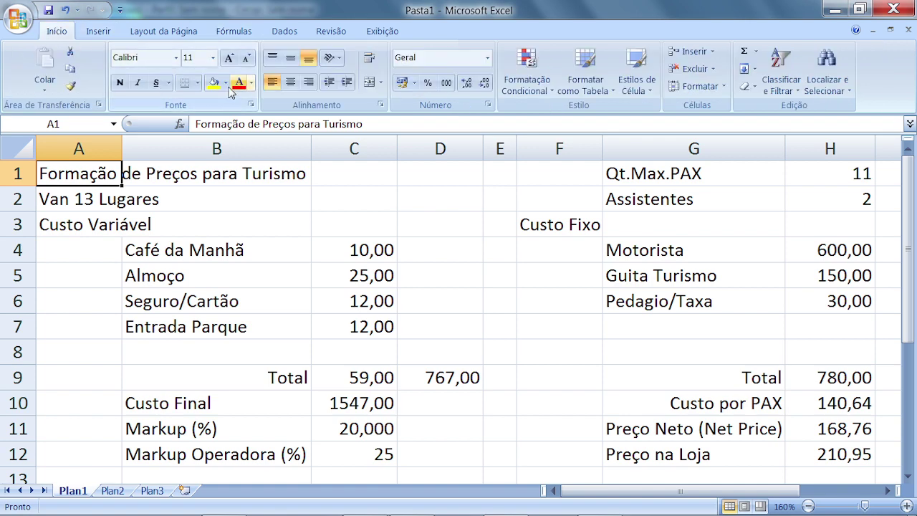
left_click(251, 82)
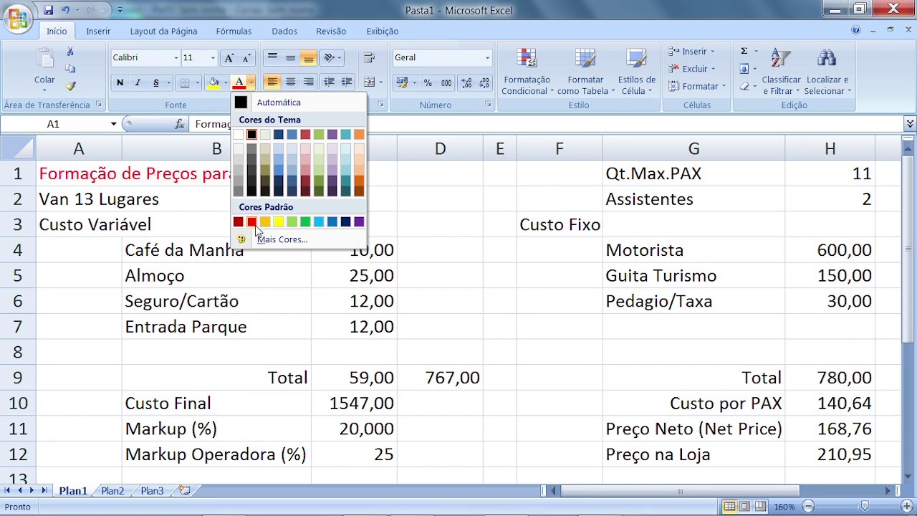
left_click(346, 223)
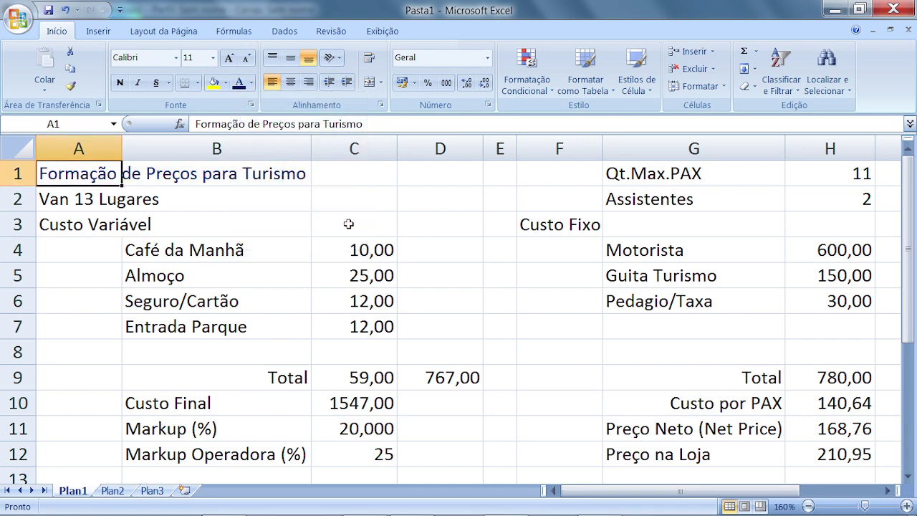
left_click(121, 83)
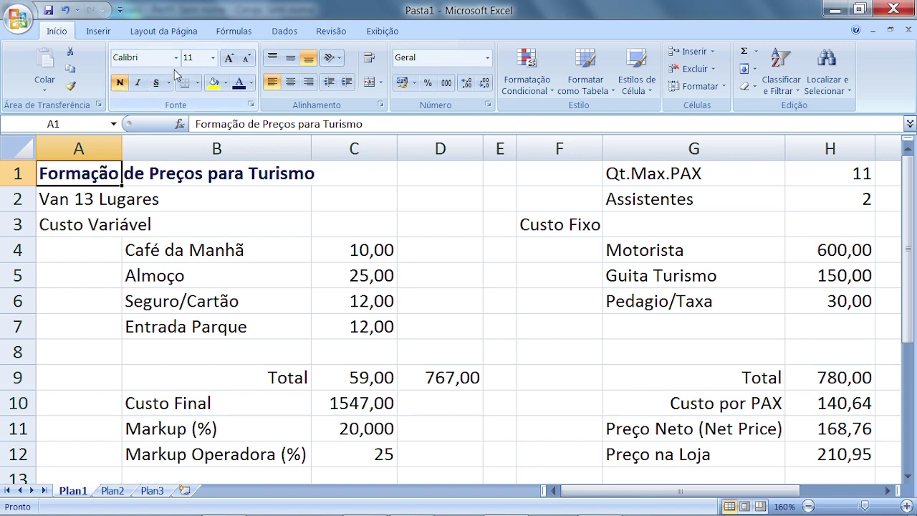
left_click(230, 58)
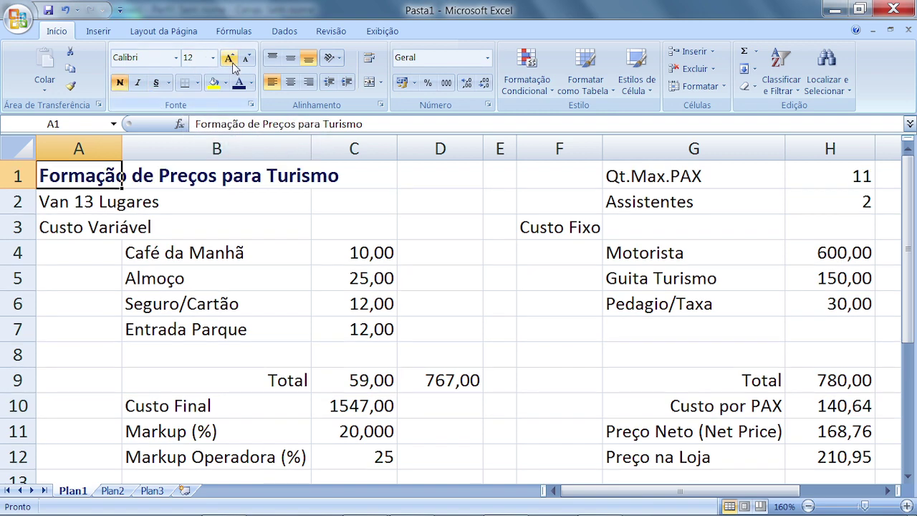
Step: Apply outside borders to the title block A1:D2 and to the Custo Variável block A3:D9
left_click(58, 203)
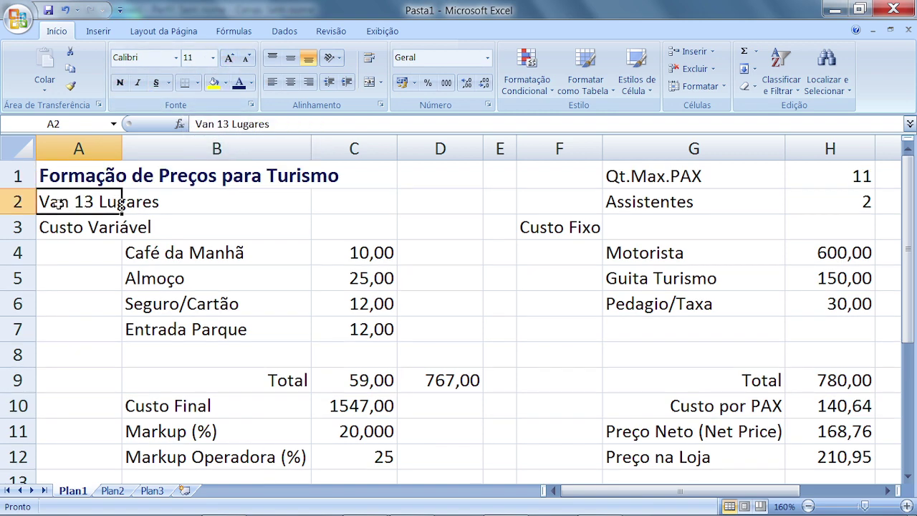
left_click_drag(59, 203, 454, 165)
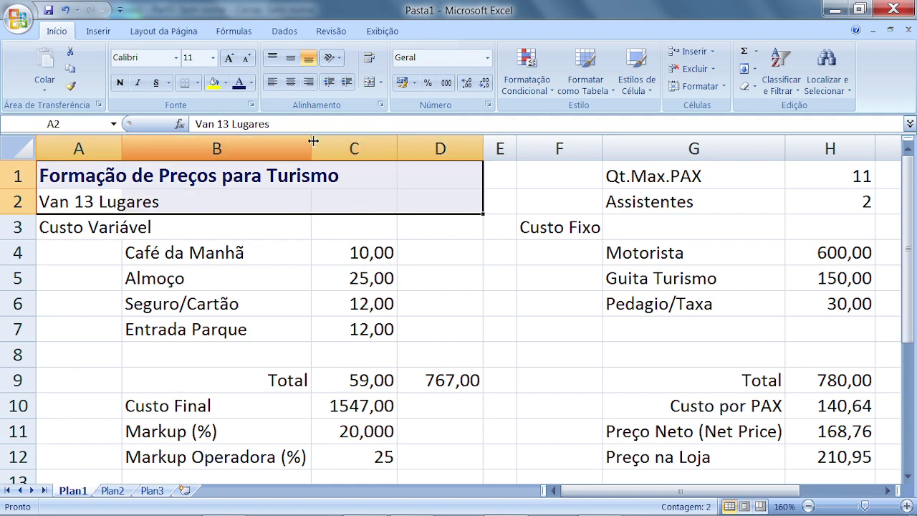
left_click(197, 83)
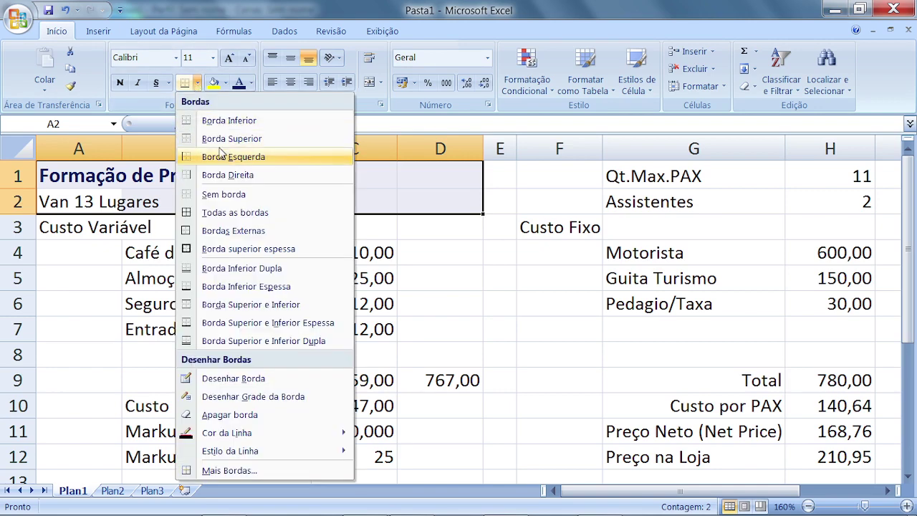
left_click(234, 231)
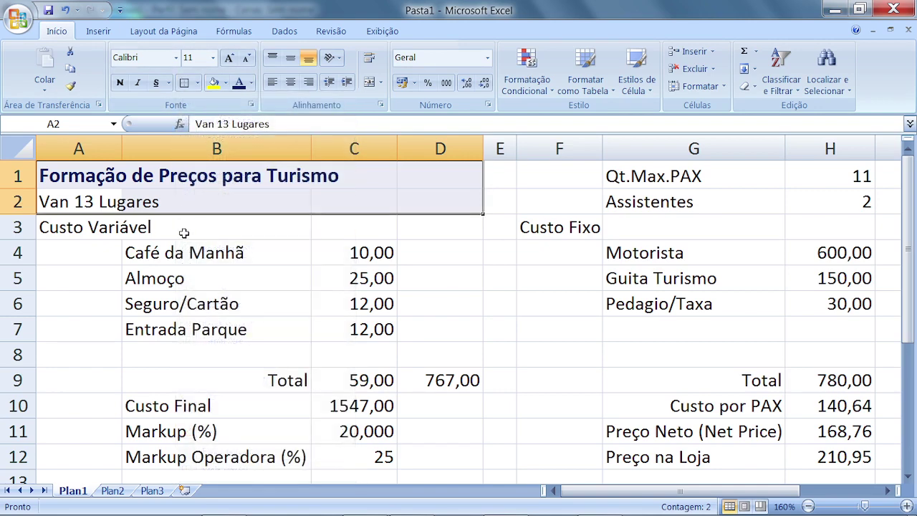
left_click_drag(101, 228, 436, 380)
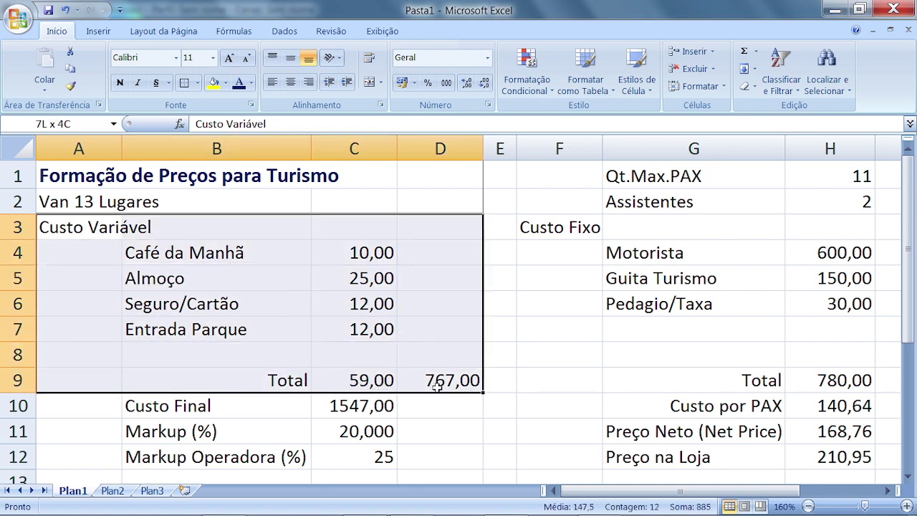
left_click(184, 82)
Step: Apply an outside border to the Custo Fixo block F3:H9
left_click(543, 227)
left_click_drag(543, 226, 876, 372)
left_click_drag(613, 490, 636, 490)
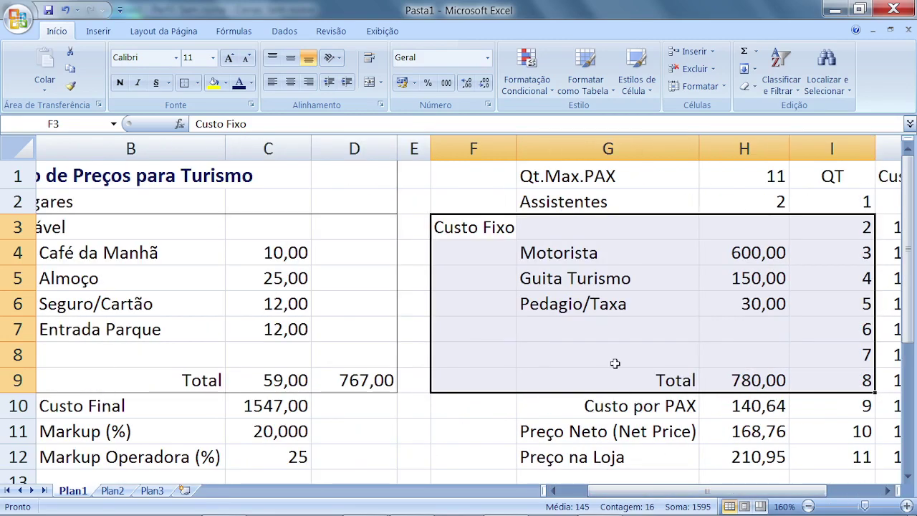
left_click(482, 229)
left_click_drag(482, 228, 665, 326)
left_click_drag(716, 381, 721, 381)
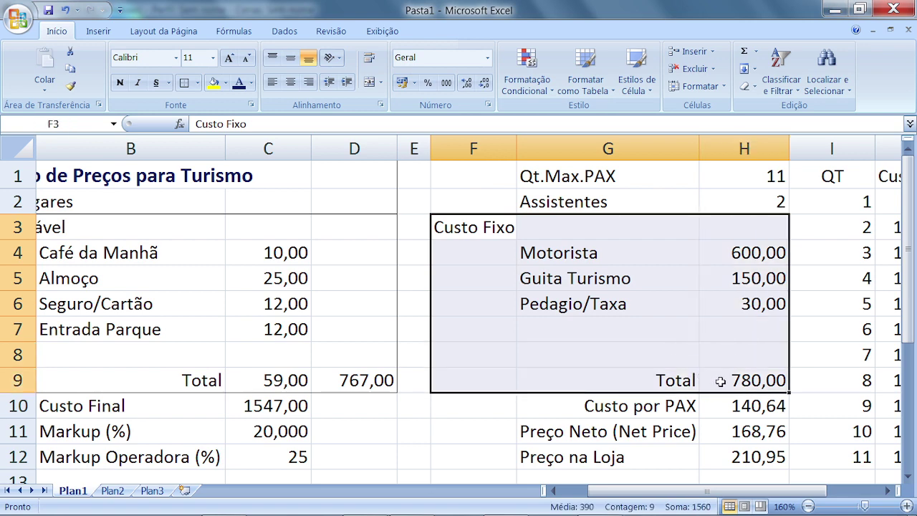
key("ctrl+c")
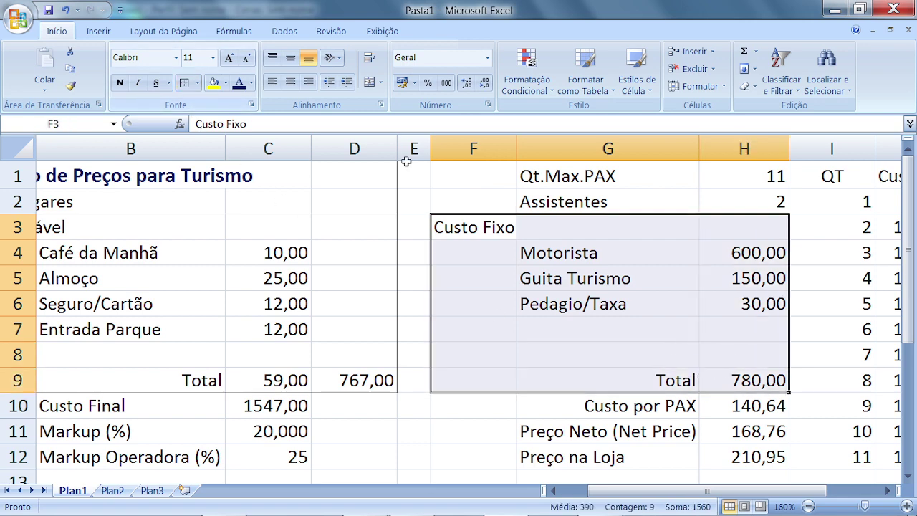
Step: Narrow column E and put an outside border around the Qt.Max.PAX and Assistentes cells G1:H2
left_click_drag(432, 157, 413, 159)
left_click_drag(534, 175, 698, 199)
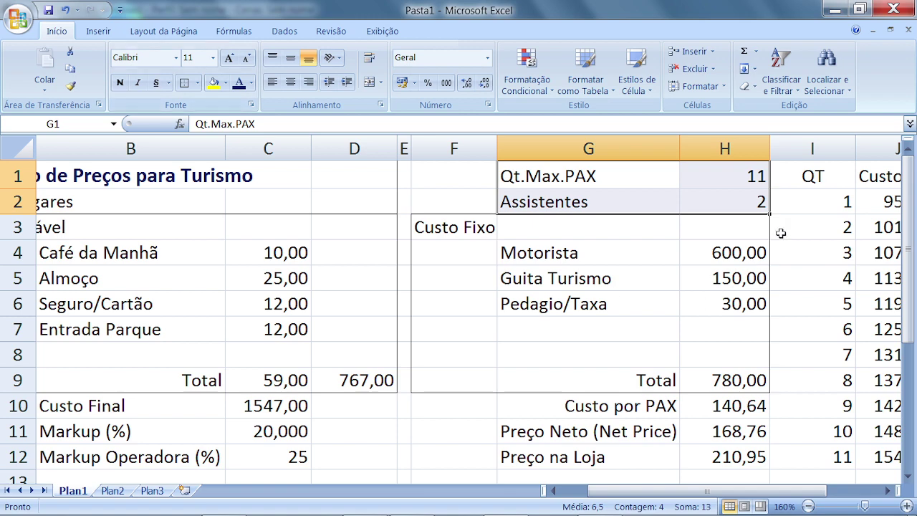
Step: Apply all borders to the quantity comparison table I1:L12, from QT through Ação
left_click(837, 183)
left_click_drag(806, 493, 832, 493)
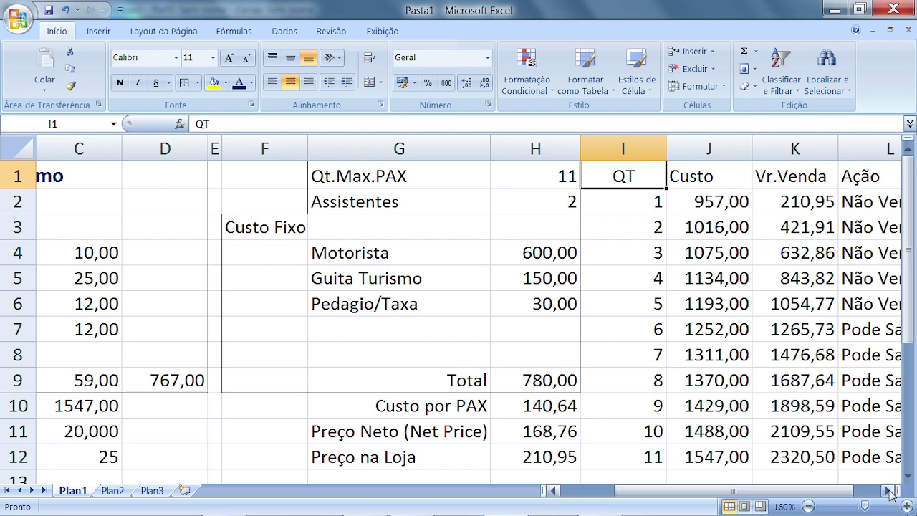
left_click(888, 490)
left_click(888, 491)
left_click_drag(456, 172, 703, 458)
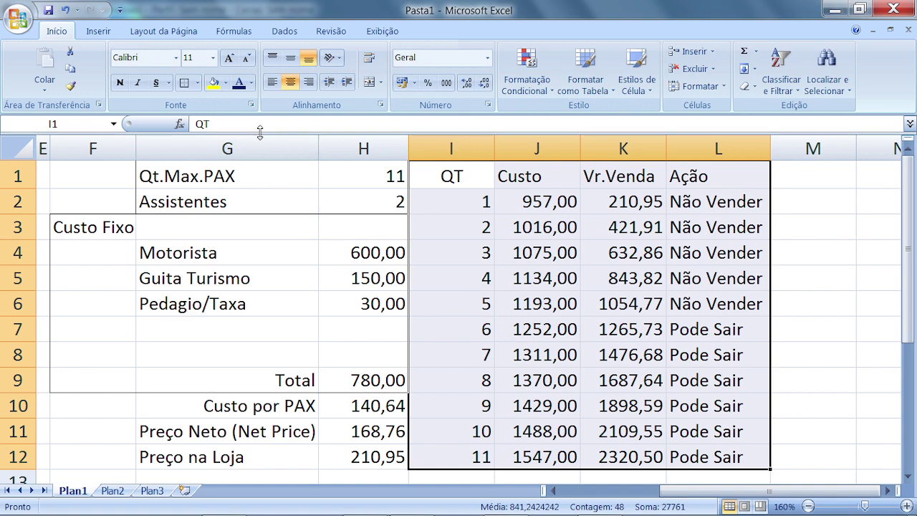
left_click(197, 83)
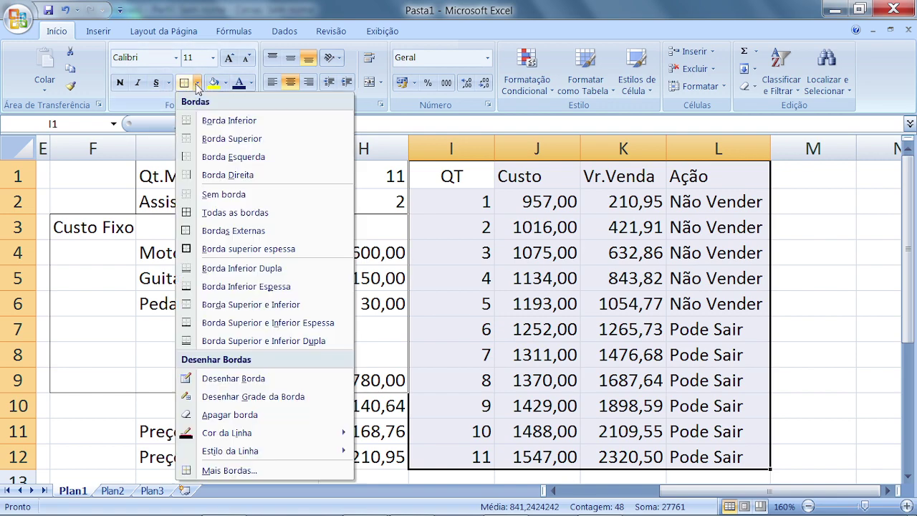
left_click(219, 213)
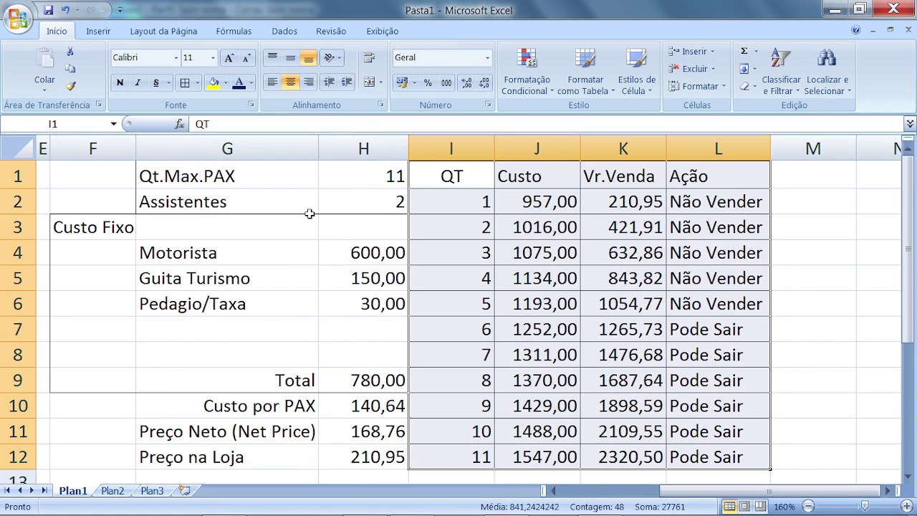
Step: Make the table headers QT, Custo, Vr.Venda and Ação in I1:L1 bold with a yellow fill
left_click_drag(444, 176, 718, 462)
left_click_drag(444, 176, 682, 183)
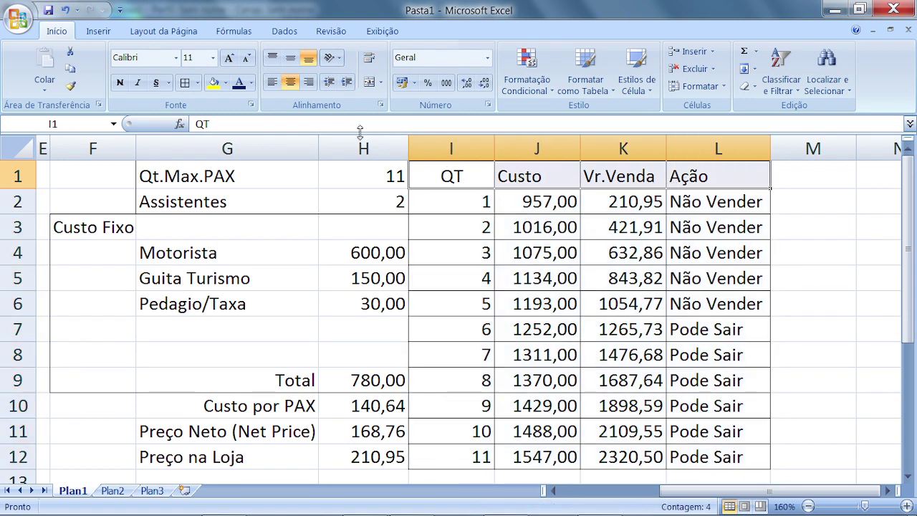
left_click(120, 82)
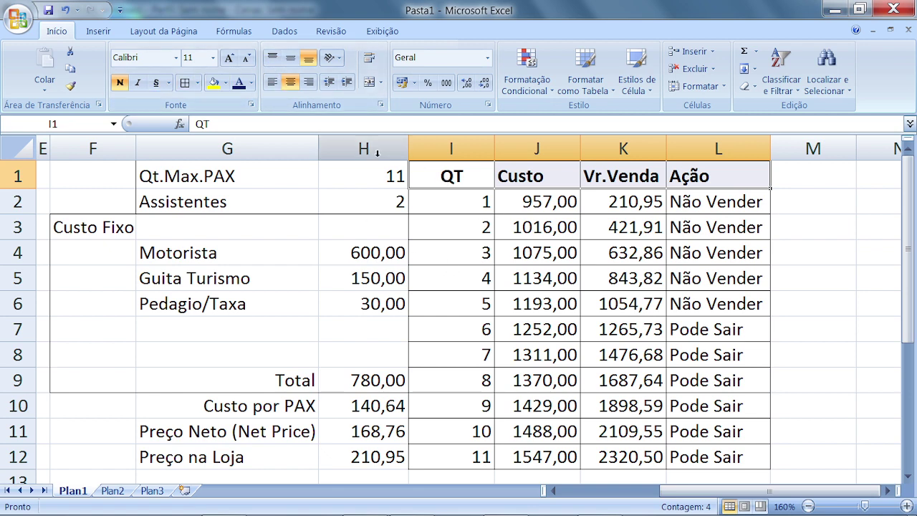
left_click(213, 83)
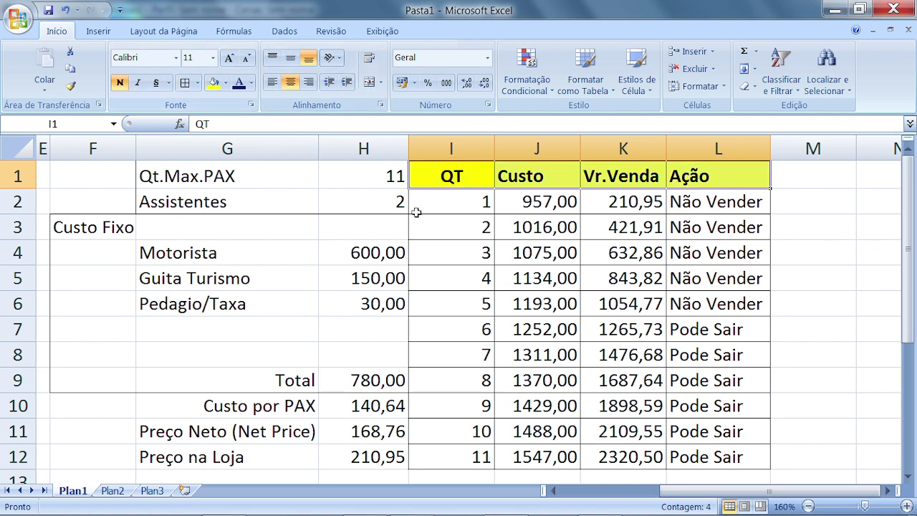
Step: Fill the comparison table's data rows I2:L12 with the light tan theme colour
left_click(440, 206)
mouse_move(440, 206)
left_mouse_down()
mouse_move(608, 405)
mouse_move(706, 452)
left_mouse_up()
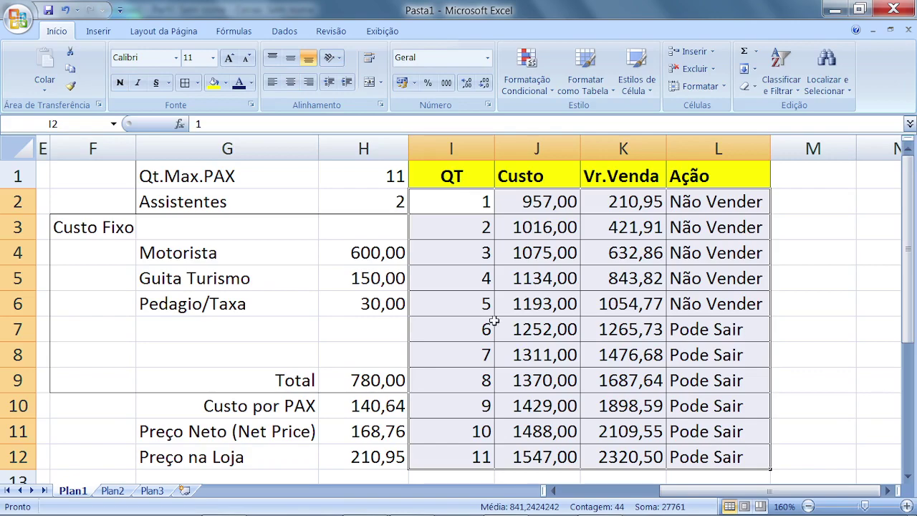
left_click(225, 82)
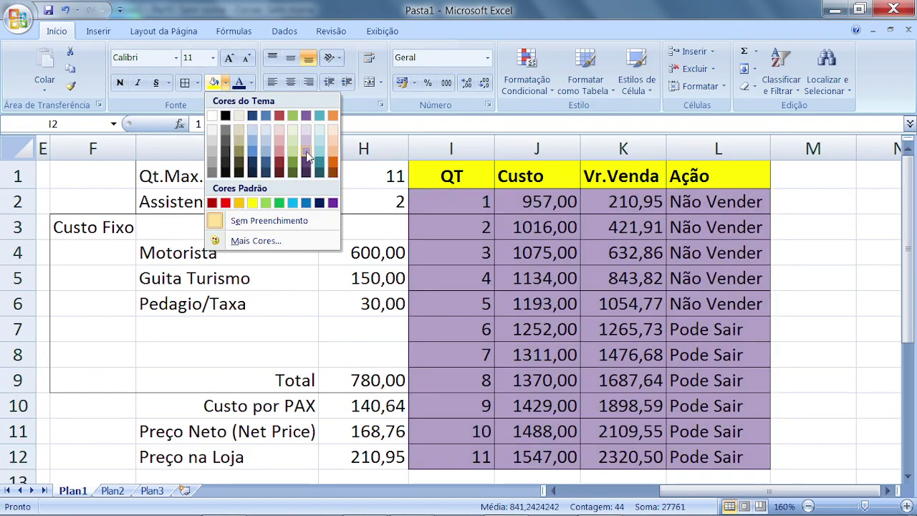
left_click(238, 122)
left_click(468, 227)
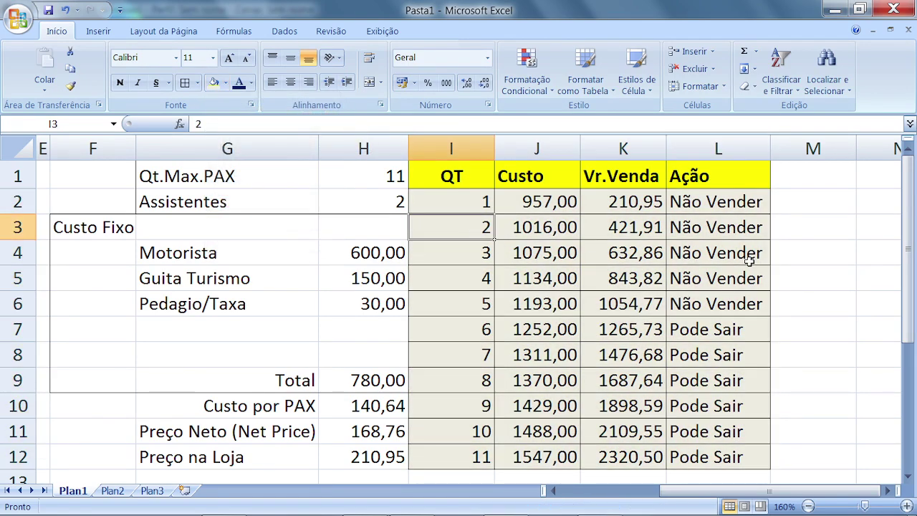
Step: Fill the Custo Variável heading row A3:D3 with the standard orange colour
left_click_drag(634, 490, 533, 480)
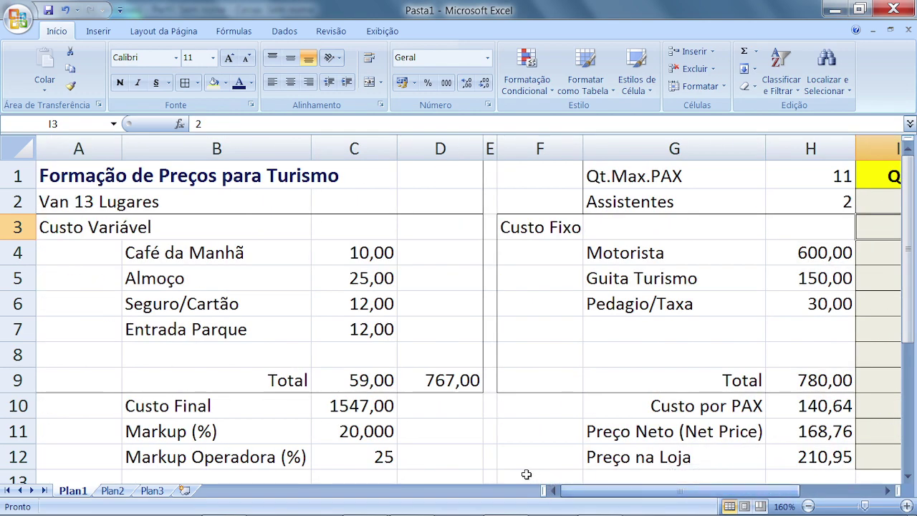
left_click(68, 227)
left_click(225, 83)
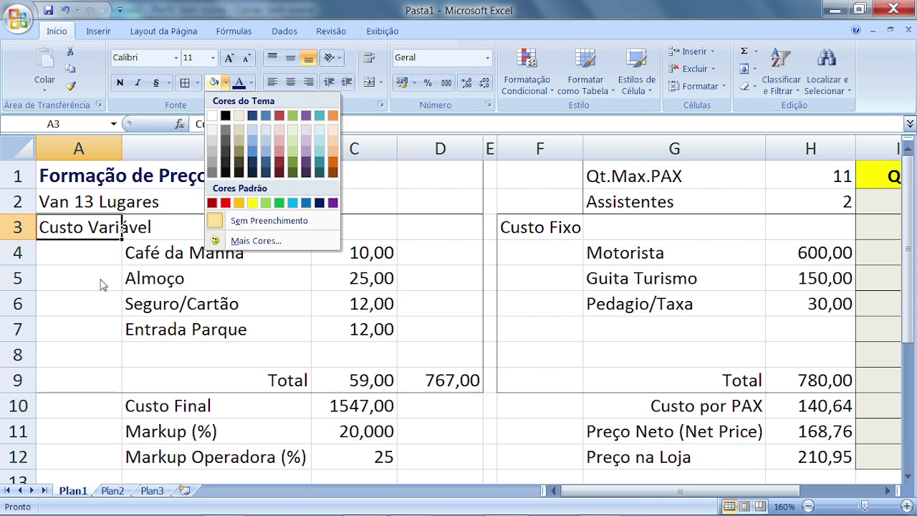
key("Escape")
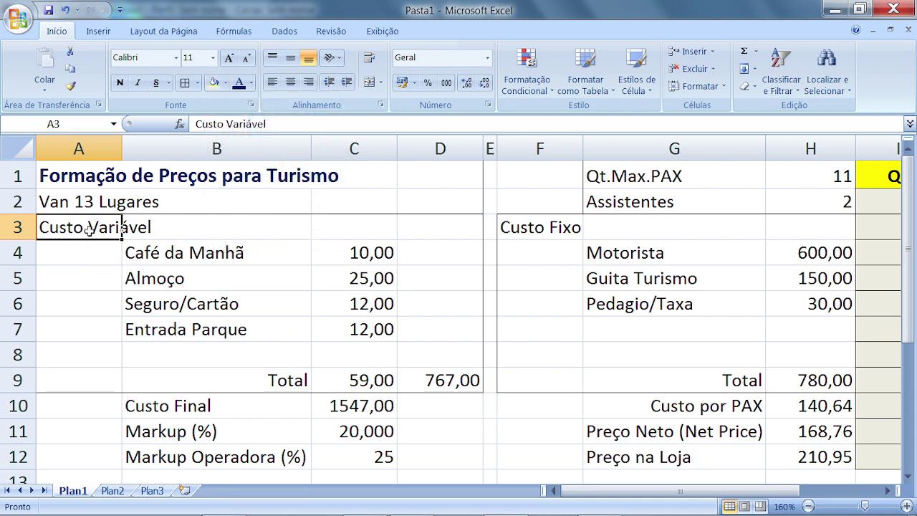
left_click_drag(91, 227, 434, 231)
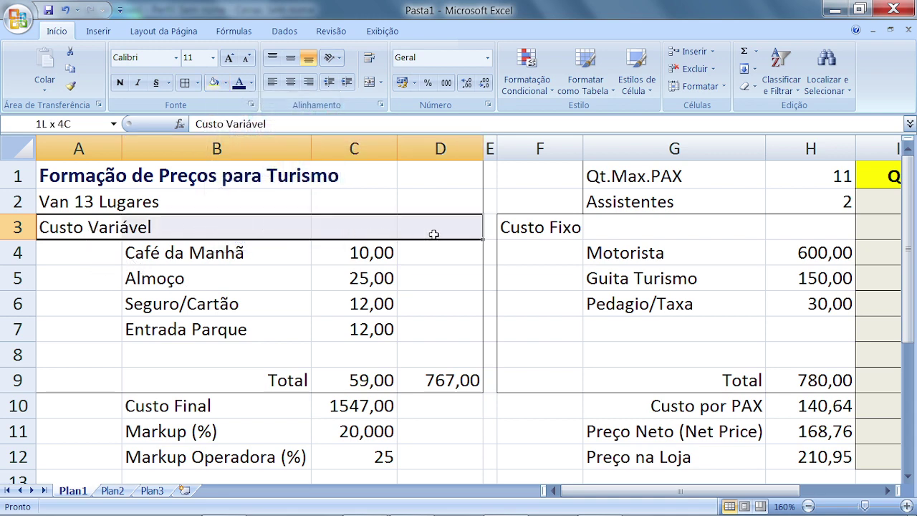
left_click(222, 83)
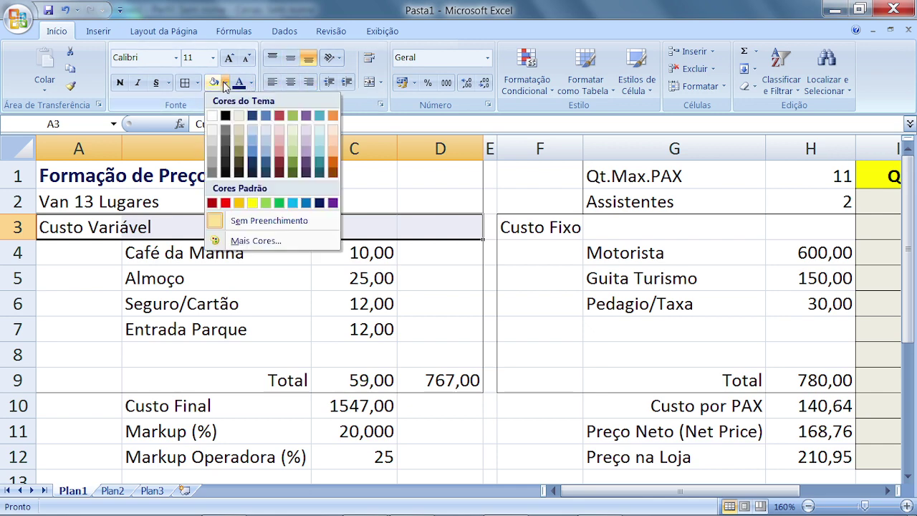
left_click(238, 202)
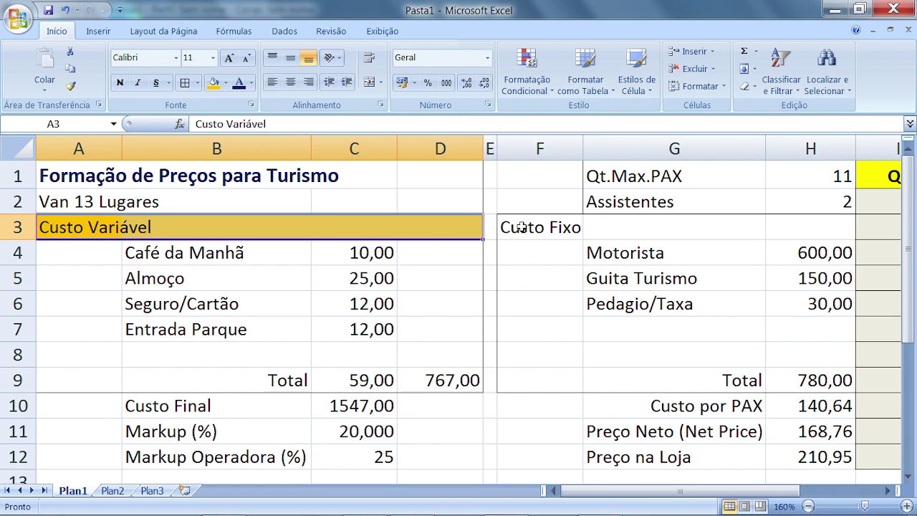
Step: Fill the Custo Variável total cells D9 and C9 with the same orange
left_click(445, 382)
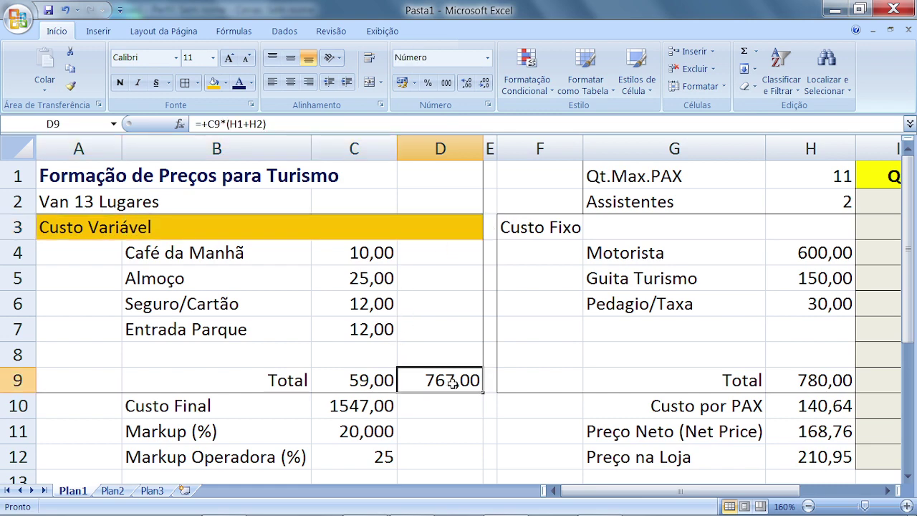
left_click(213, 83)
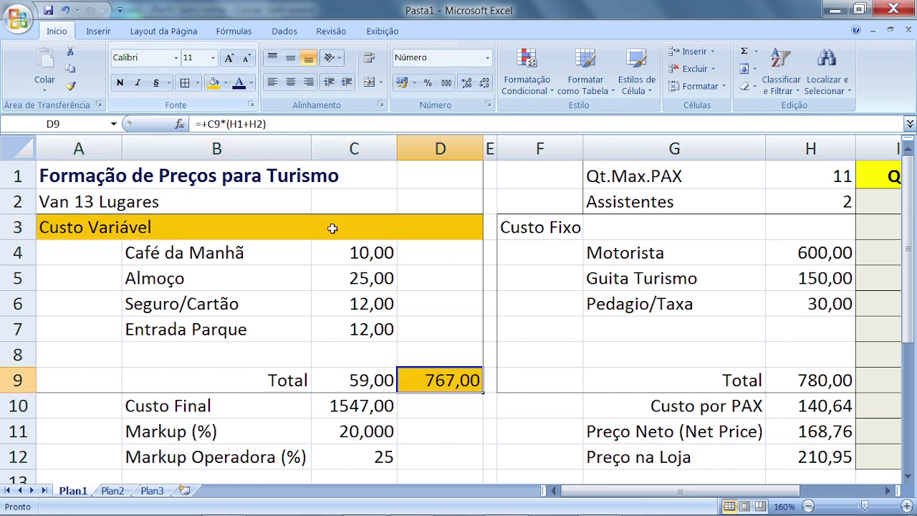
left_click(369, 381)
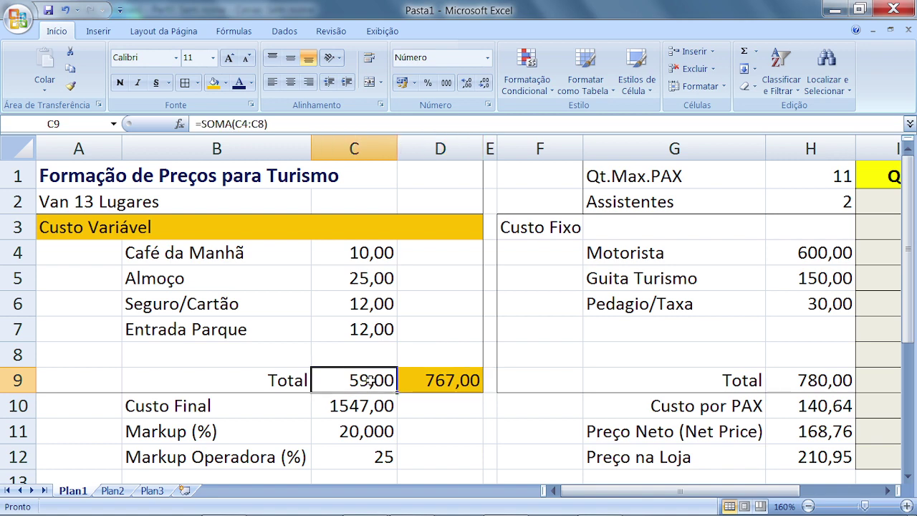
left_click(213, 83)
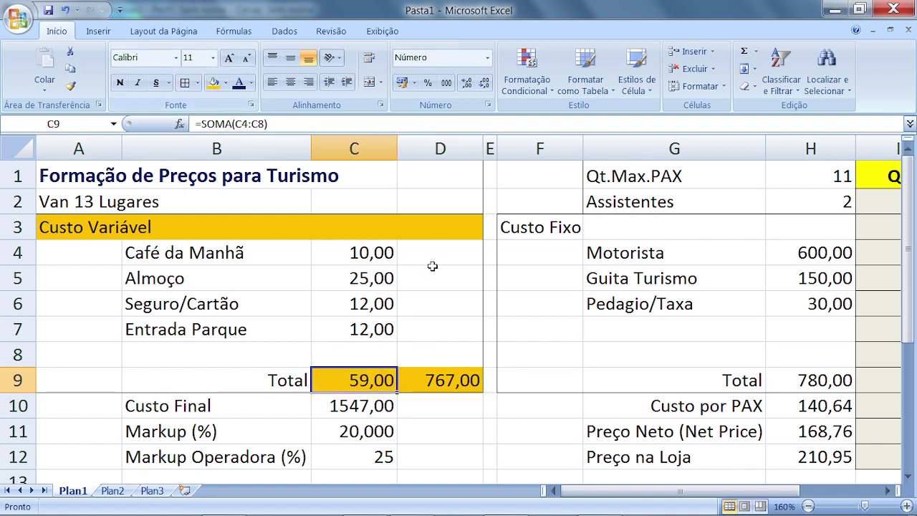
left_click(431, 264)
Step: Fill the Custo Fixo heading row F3:H3 and its total cell H9 with the same orange
left_click_drag(566, 490, 620, 491)
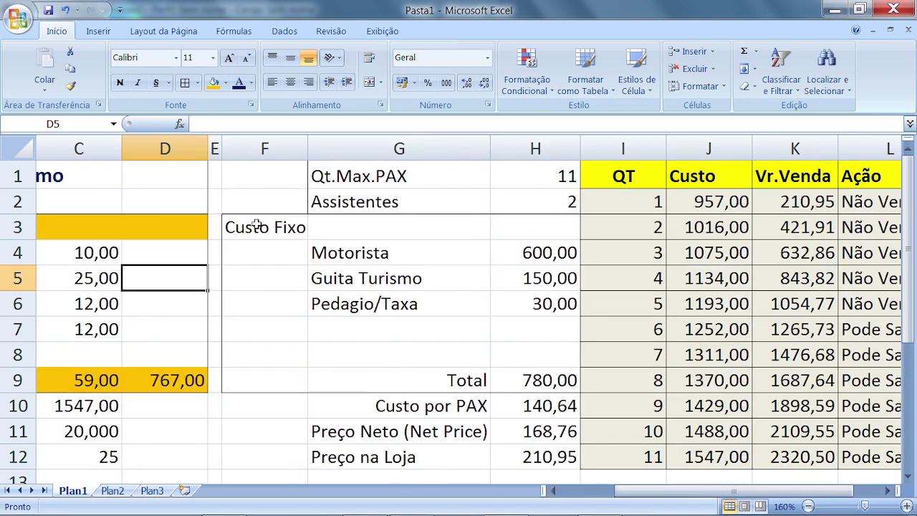
left_click_drag(255, 228, 511, 230)
left_click(213, 83)
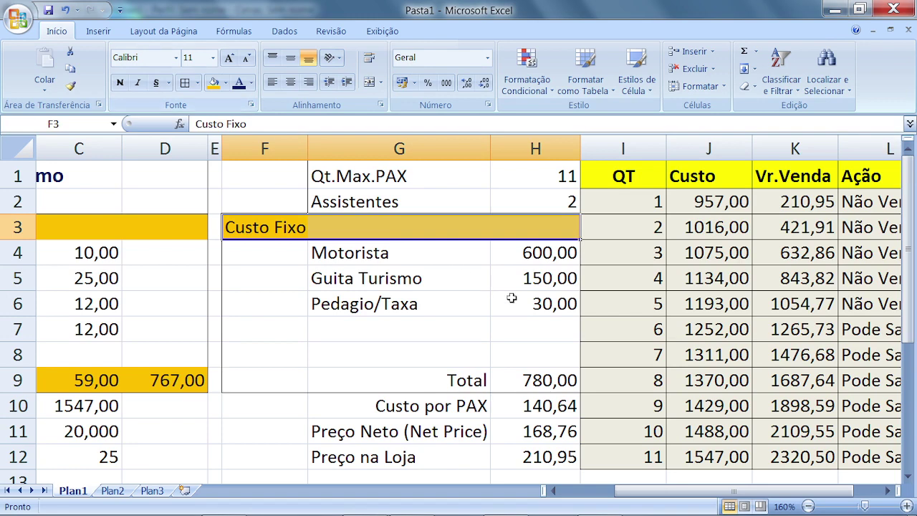
left_click(522, 383)
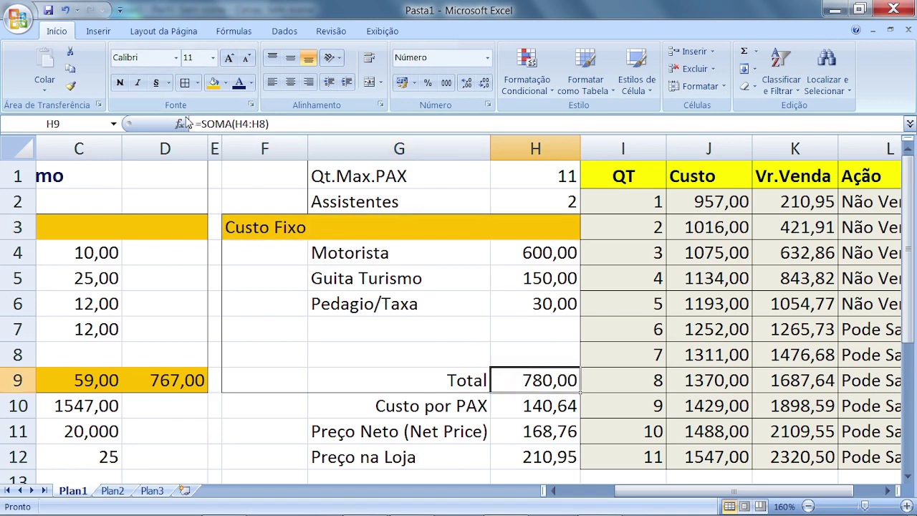
left_click(213, 83)
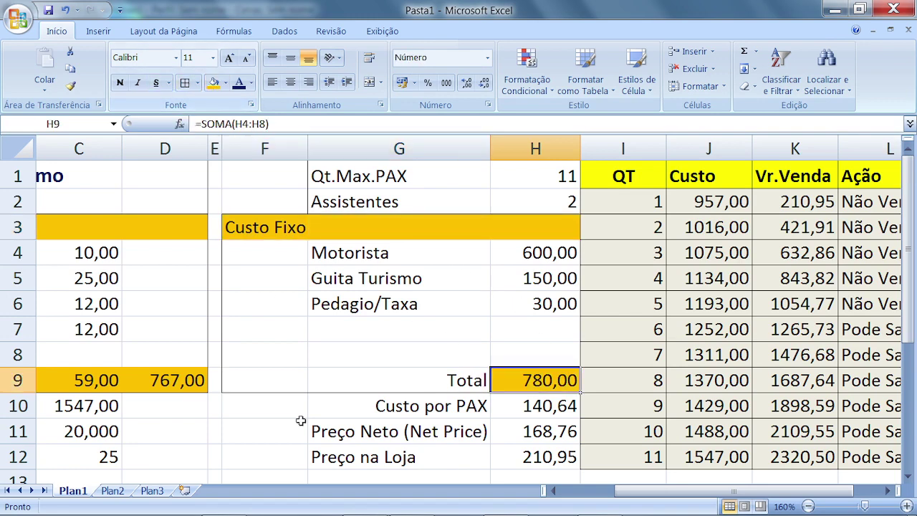
Step: Put an outside border around the Custo Final and markup block B10:C12 and fill its values C10:C12 yellow
left_click_drag(638, 491, 558, 484)
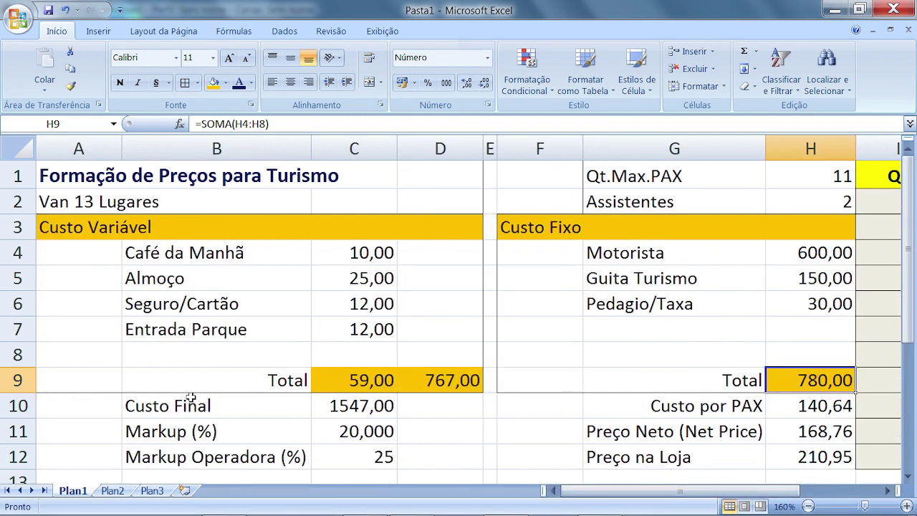
left_click_drag(190, 399, 358, 450)
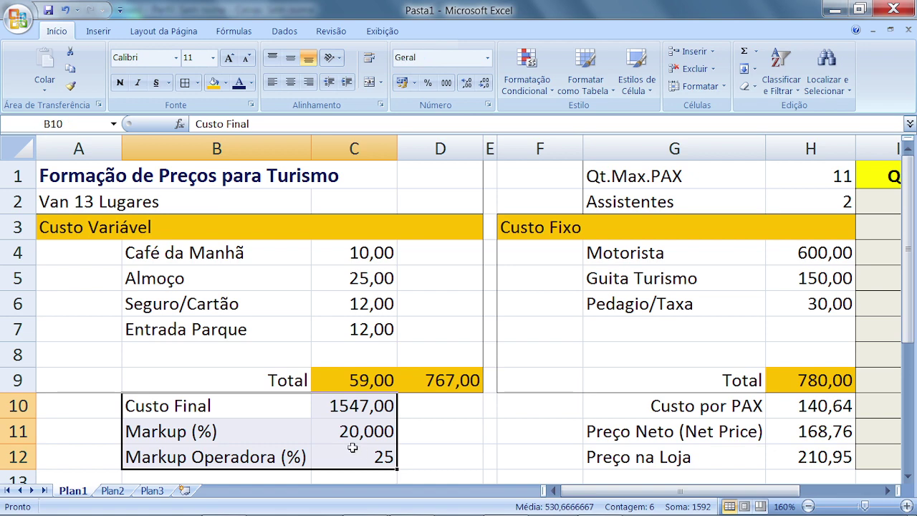
left_click(196, 83)
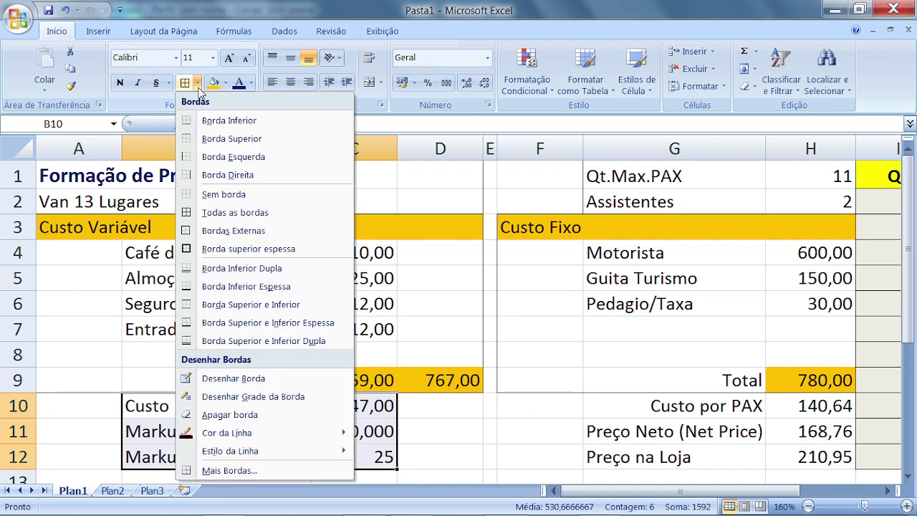
left_click(228, 231)
left_click_drag(360, 406, 369, 447)
left_click(225, 82)
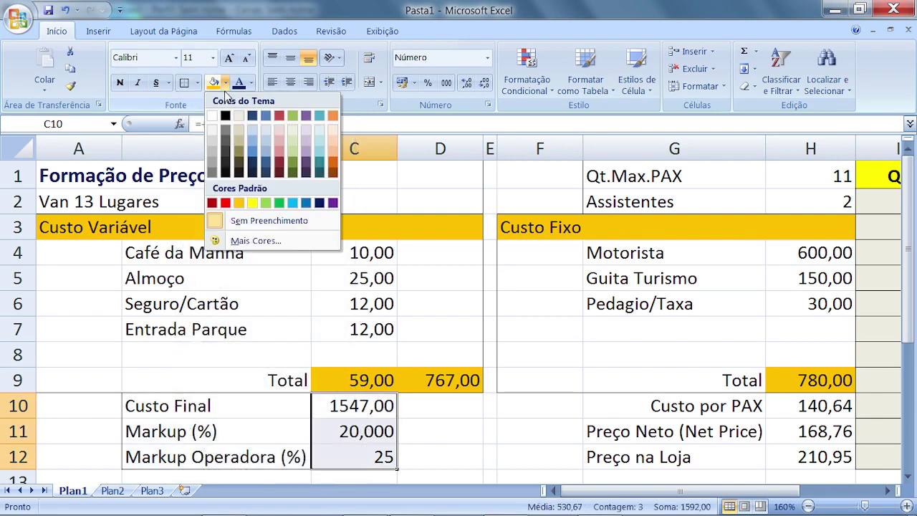
left_click(253, 203)
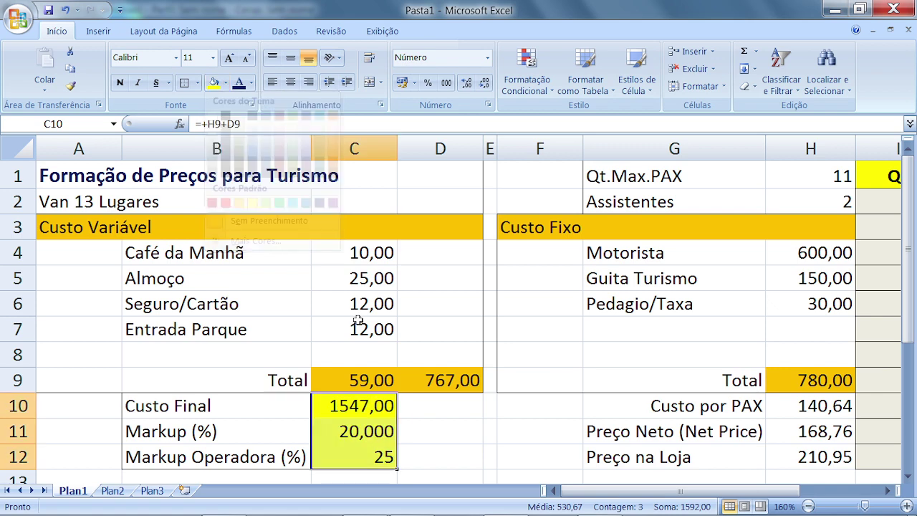
left_click(502, 355)
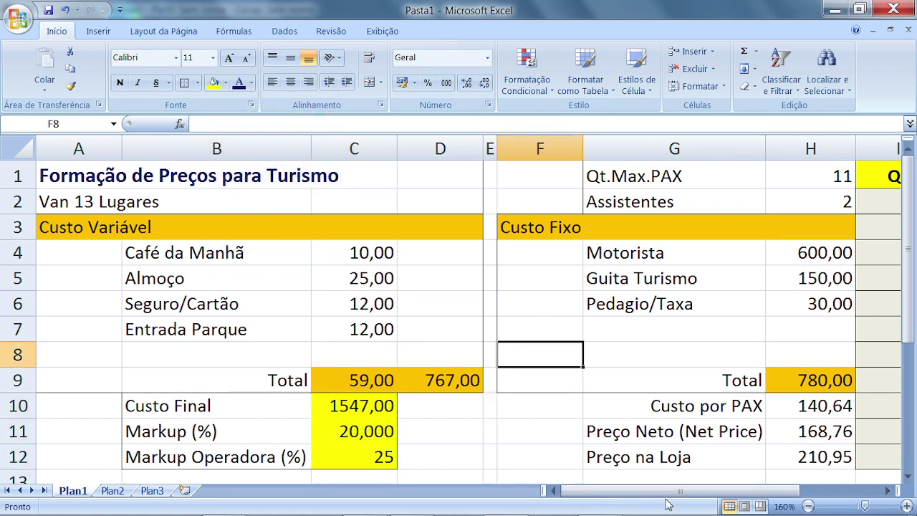
Step: Put an outside border around the per-passenger price block G10:H12 and fill its values H10:H12 yellow
left_click_drag(673, 491, 700, 491)
left_click_drag(551, 408, 691, 461)
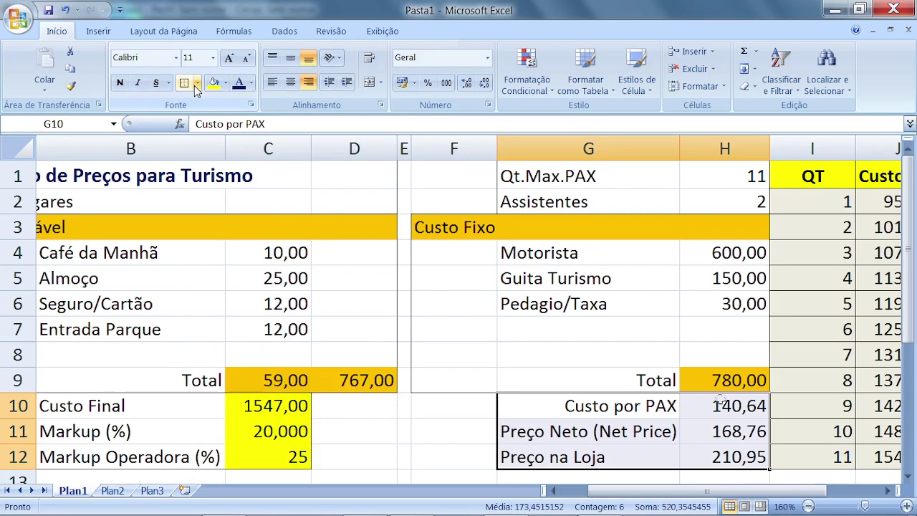
left_click_drag(719, 406, 734, 454)
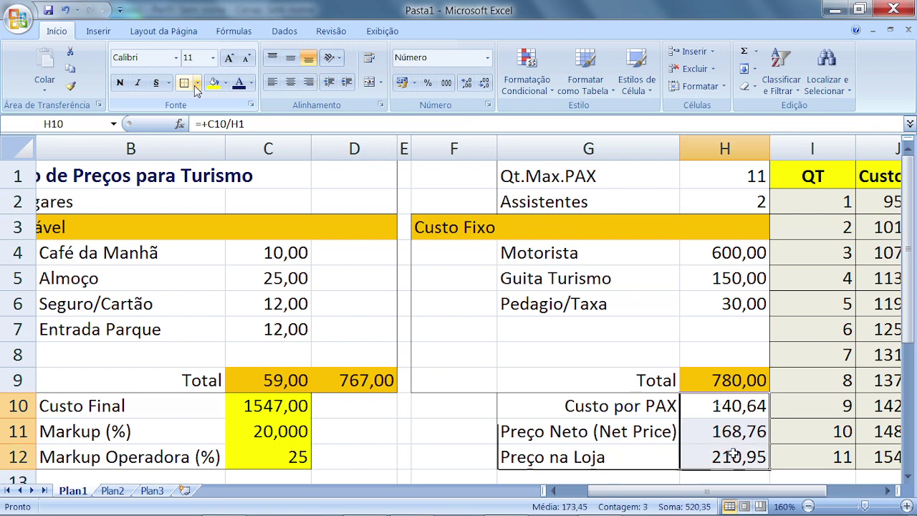
left_click(213, 82)
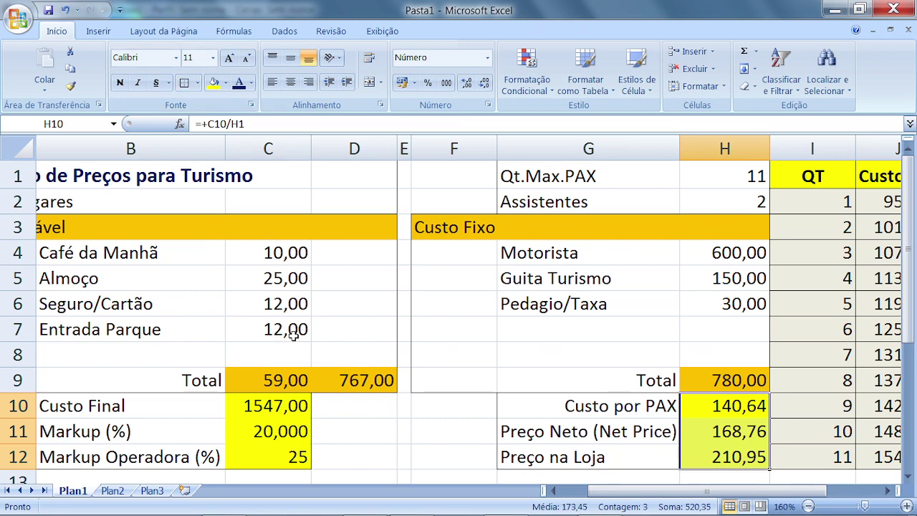
scroll(351, 219, "down", 1)
scroll(372, 213, "up", 1)
scroll(360, 197, "down", 2)
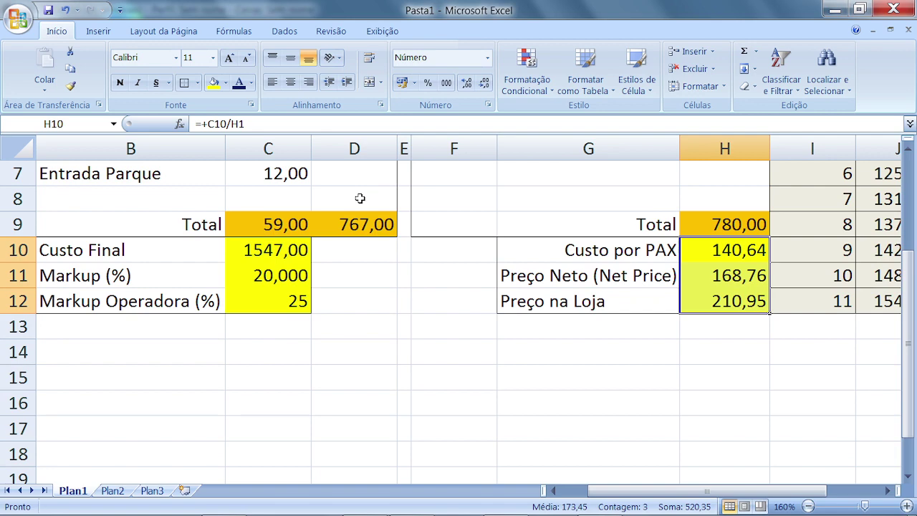
scroll(360, 198, "up", 1)
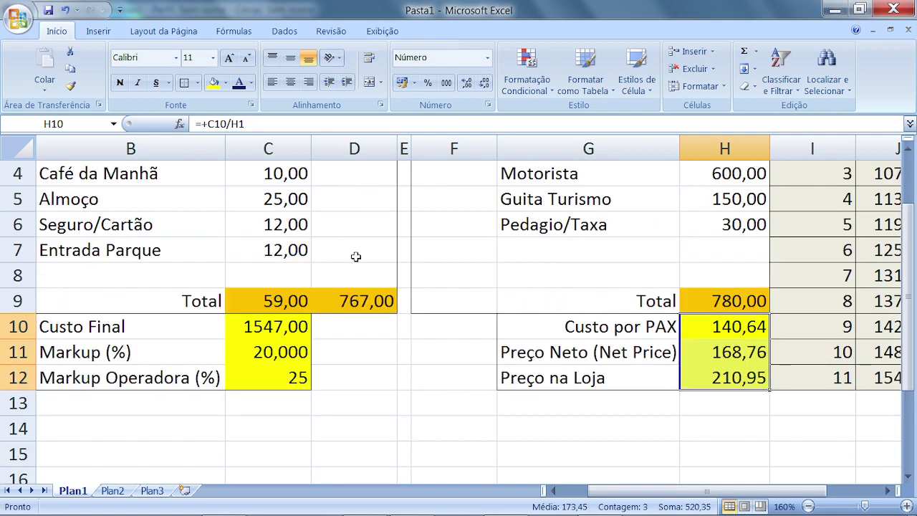
Step: Fill the Qt.Max.PAX and Assistentes cells G1:H2 light aqua and increase their font size by one step
scroll(355, 257, "up", 1)
scroll(546, 200, "down", 1)
scroll(546, 199, "up", 1)
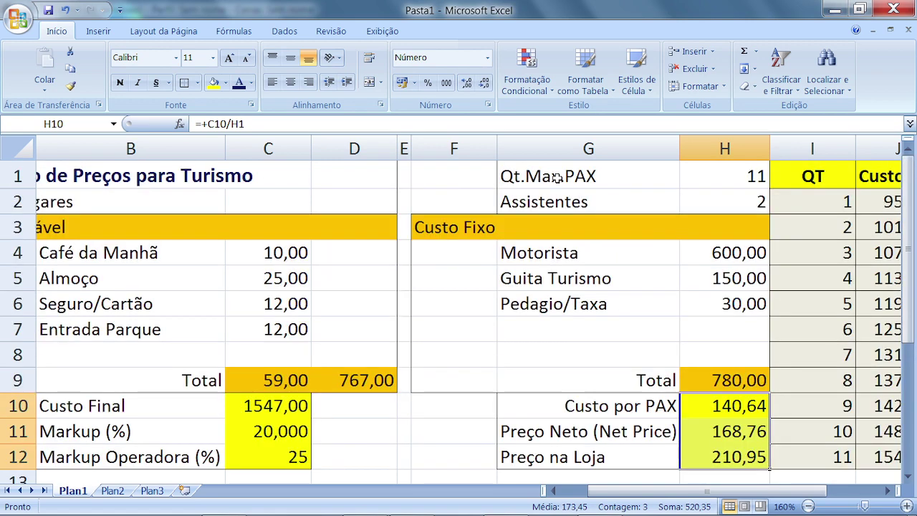
left_click_drag(556, 179, 702, 206)
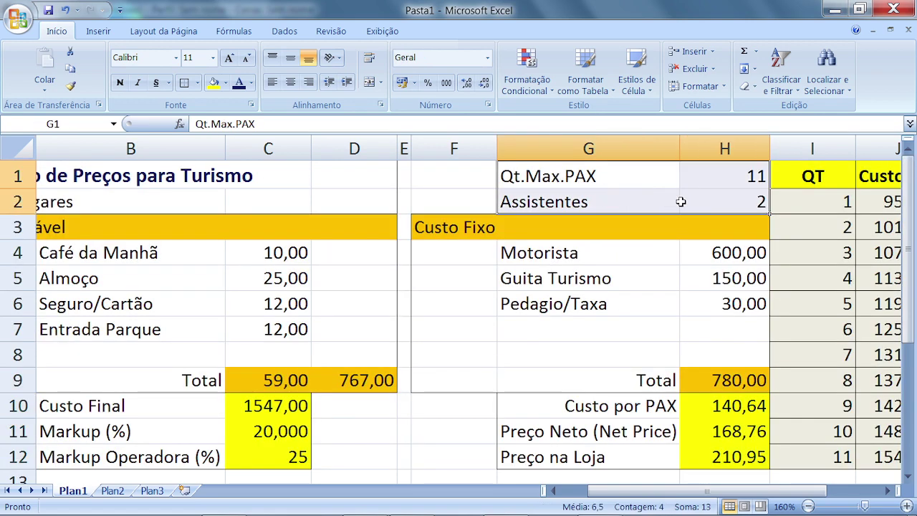
left_click(225, 84)
left_click(230, 113)
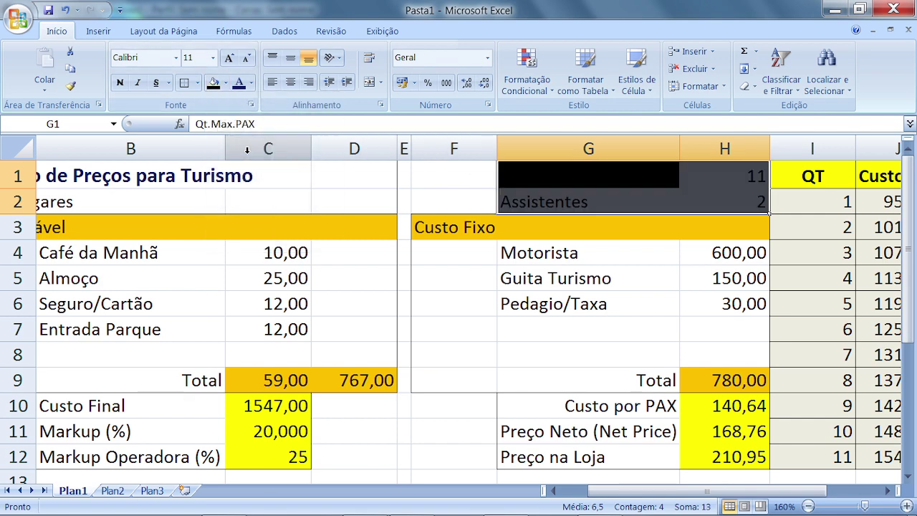
left_click(225, 83)
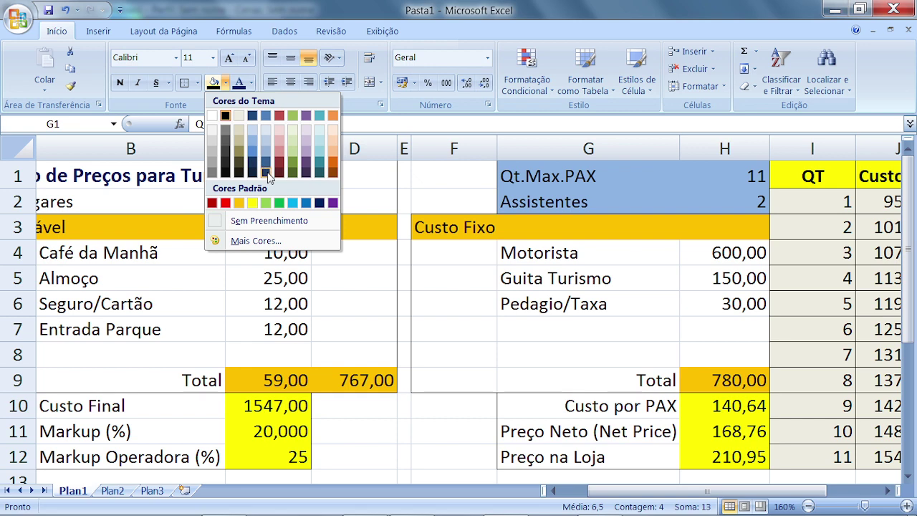
left_click(320, 130)
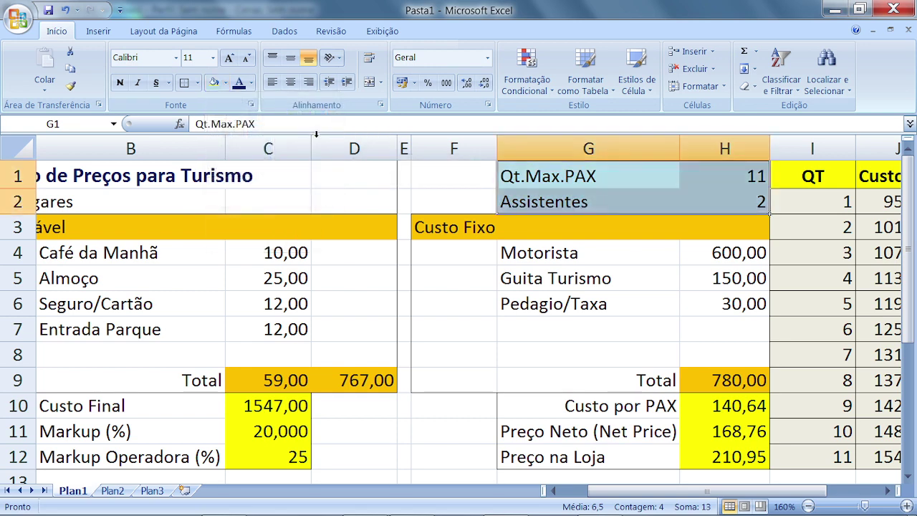
left_click(229, 58)
left_click(588, 259)
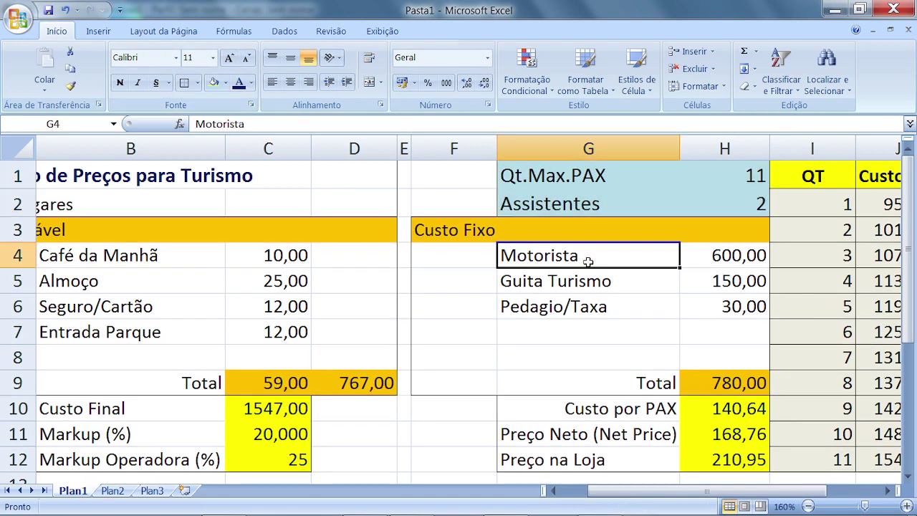
Step: Hide the worksheet gridlines
left_click(524, 302)
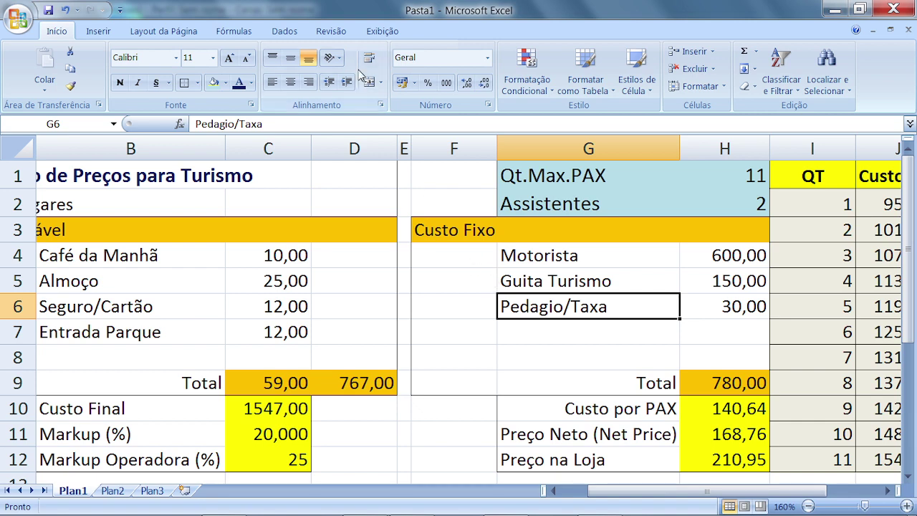
left_click(382, 30)
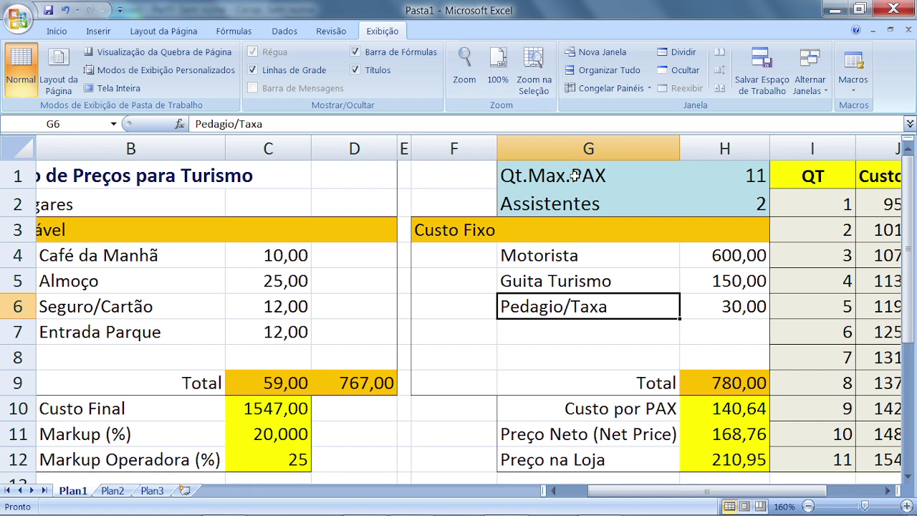
left_click(286, 72)
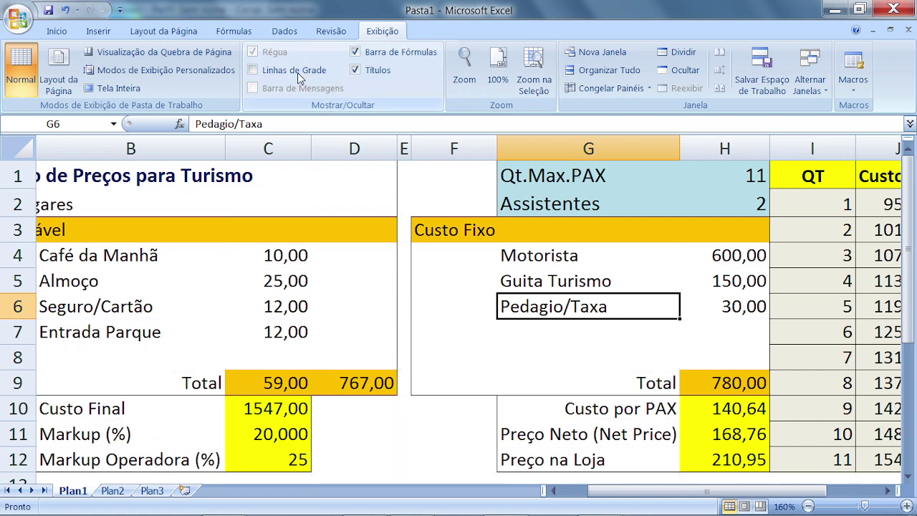
left_click(452, 261)
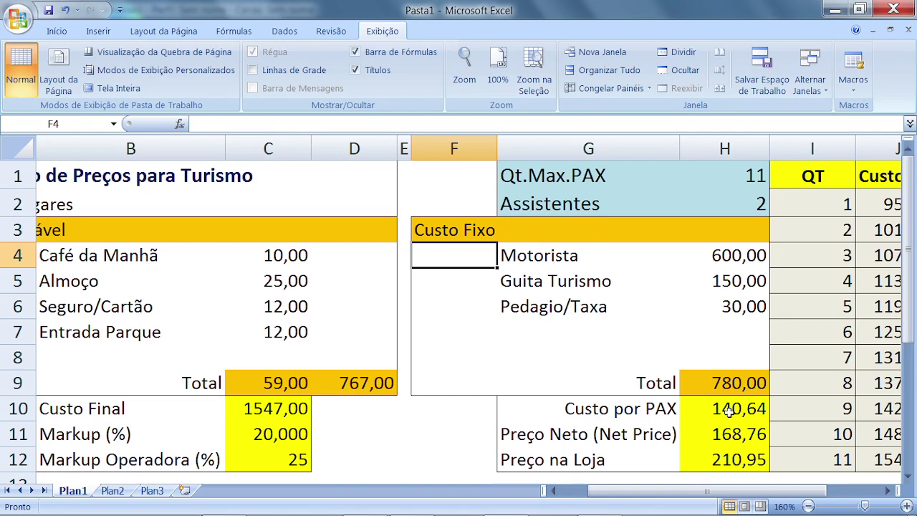
Step: Put a thick box border around the whole cost calculation area A1:H12
left_click(809, 507)
left_click(809, 507)
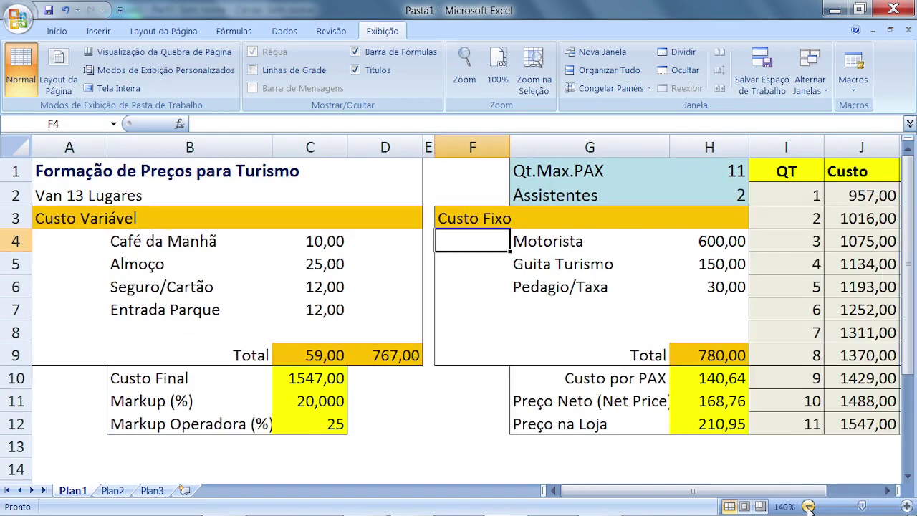
left_click(808, 507)
left_click(809, 506)
left_click(808, 507)
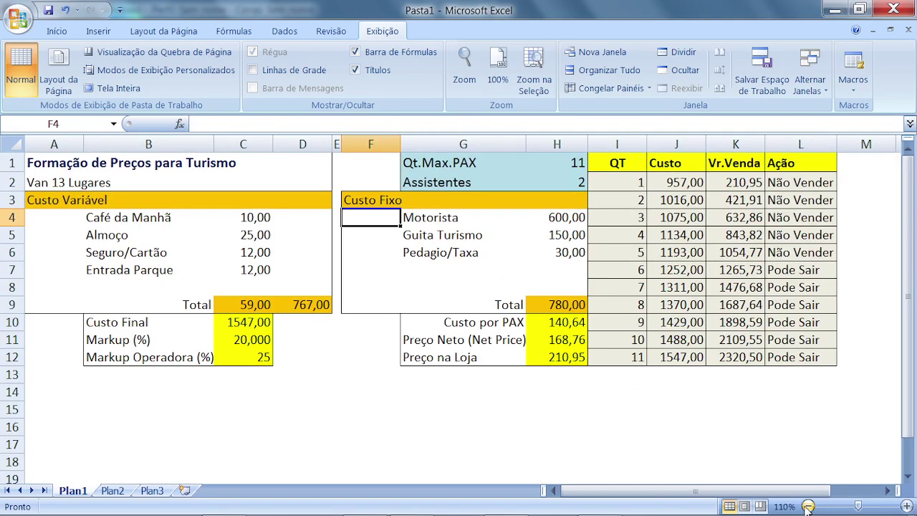
left_click(397, 387)
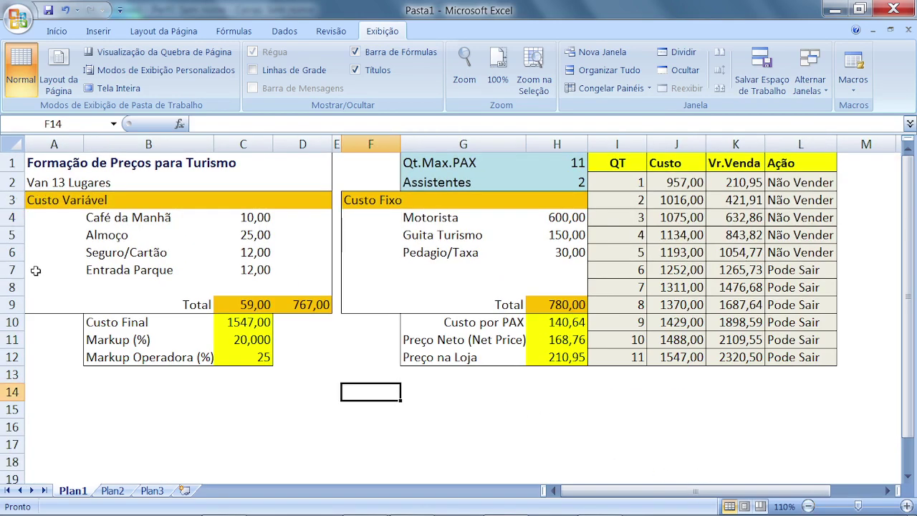
left_click_drag(43, 164, 548, 365)
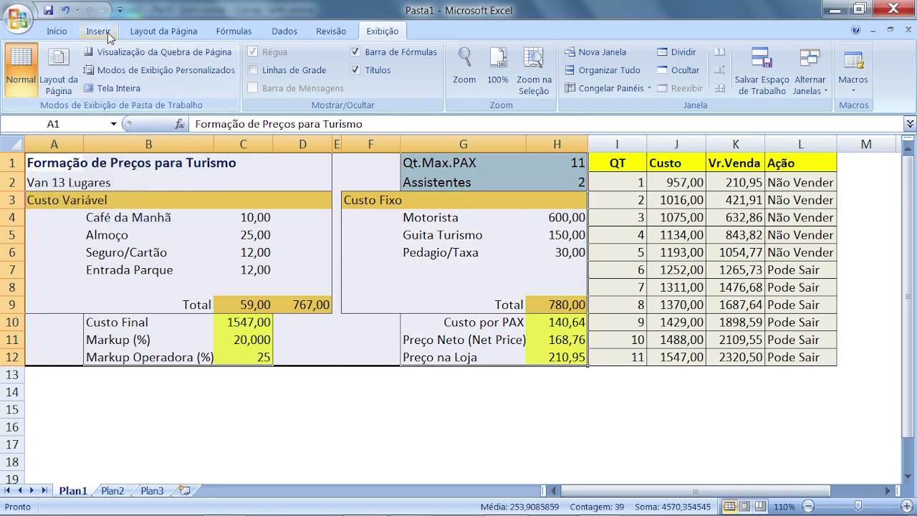
left_click(57, 33)
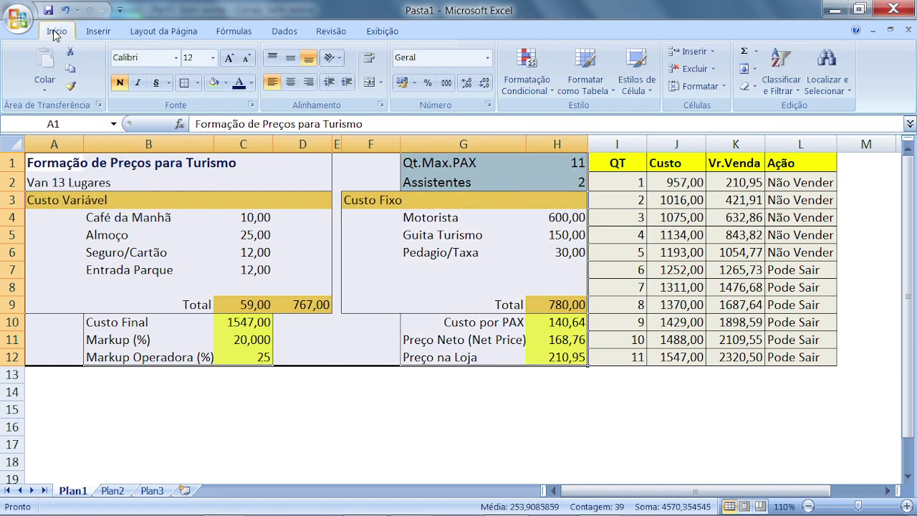
left_click(197, 82)
left_click(211, 249)
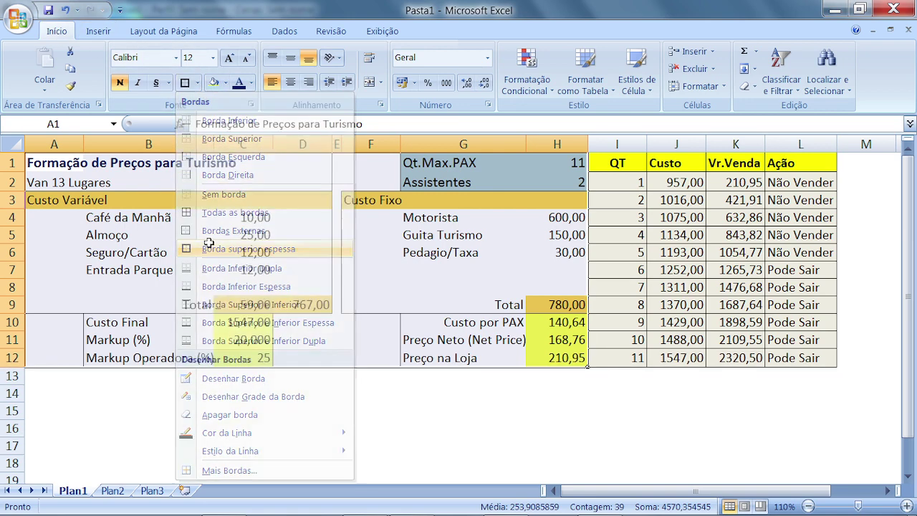
left_click(434, 397)
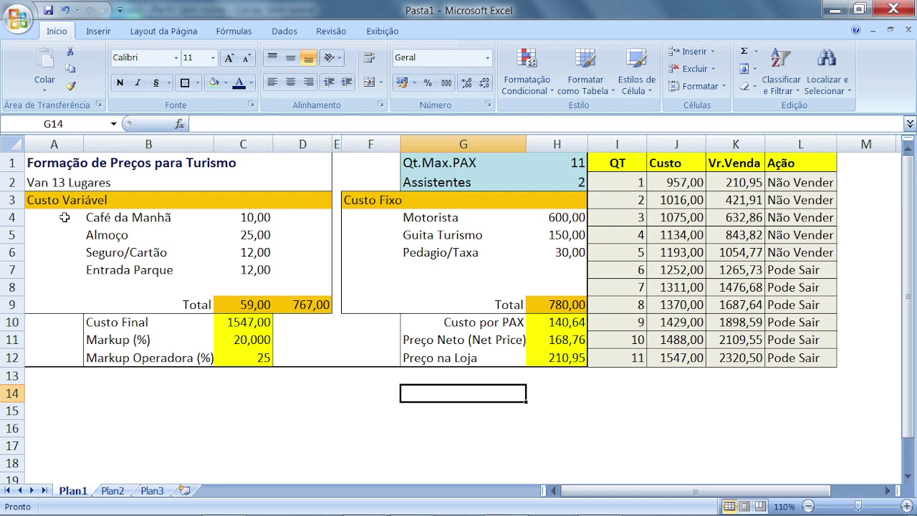
Step: Add a bottom border beneath the variable cost items block B4:C7
left_click(114, 223)
left_click_drag(114, 224, 239, 271)
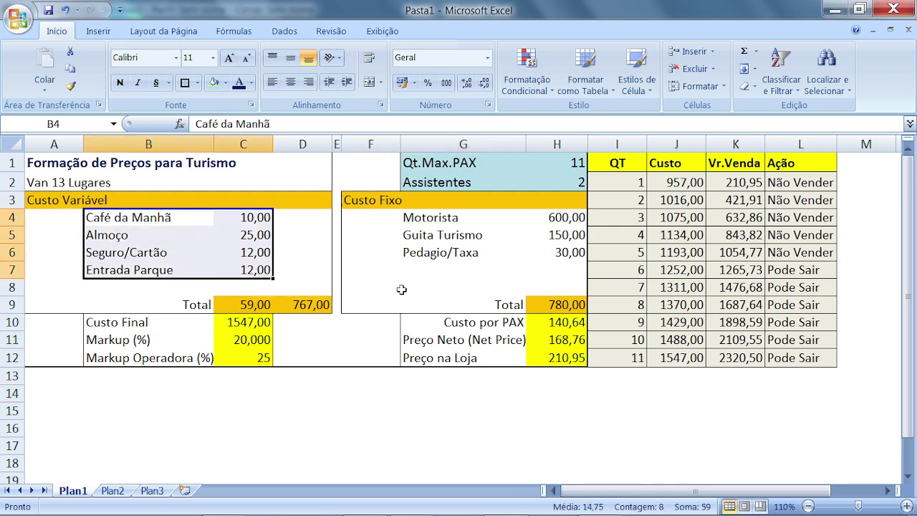
left_click(169, 83)
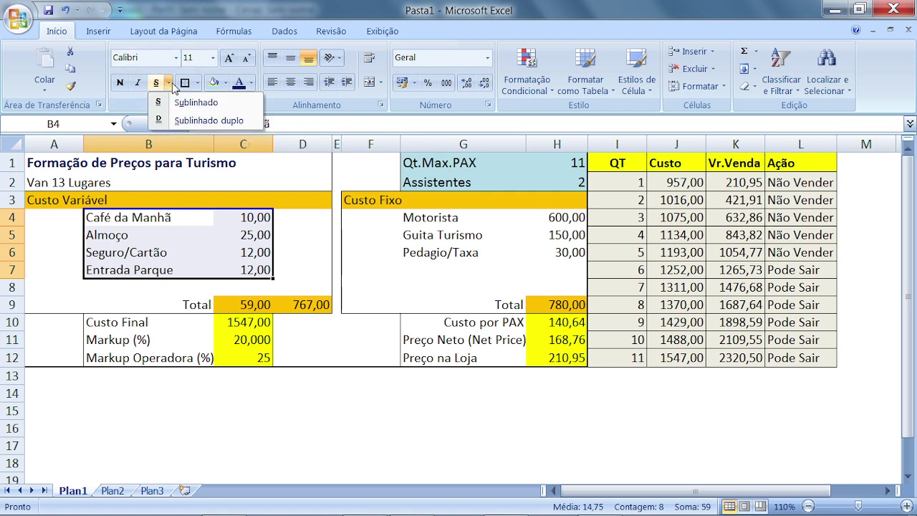
left_click(197, 83)
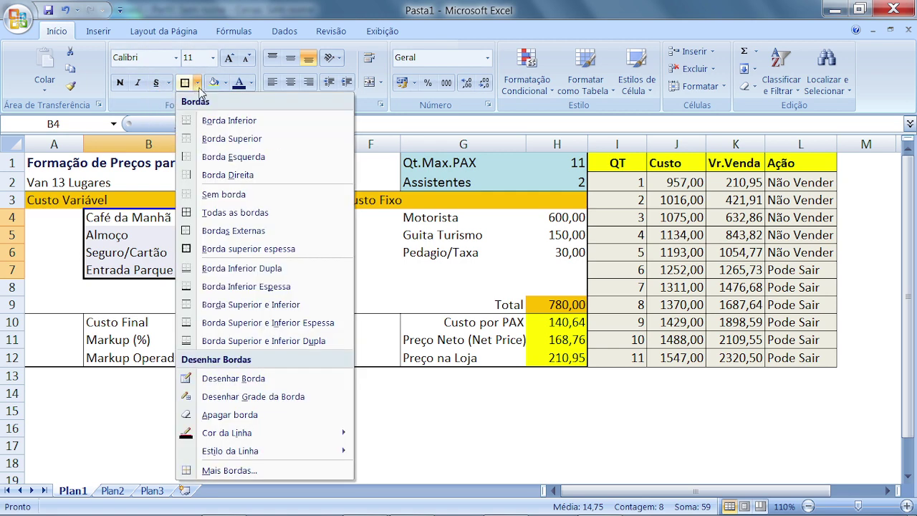
left_click(225, 121)
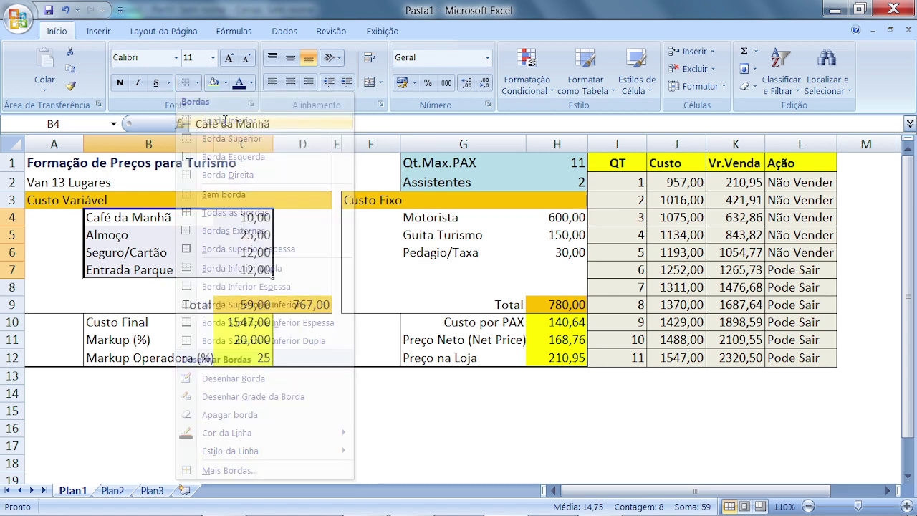
left_click(425, 217)
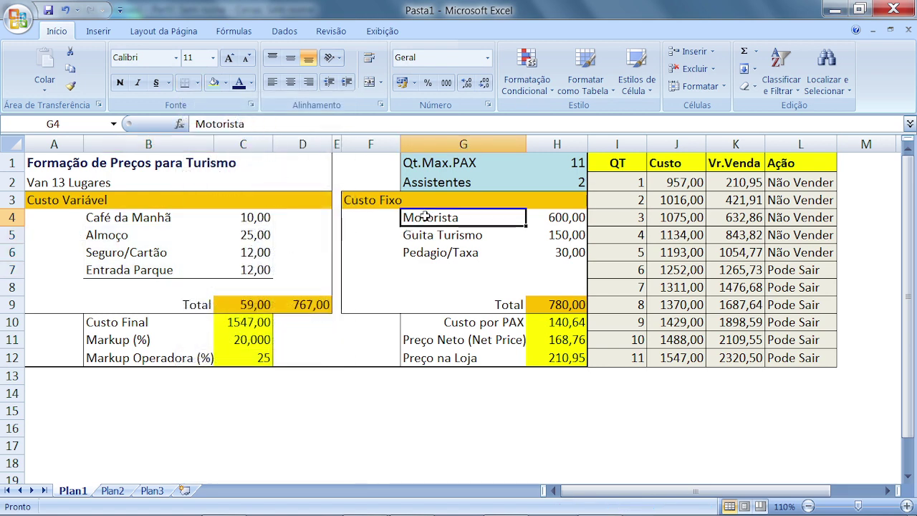
Step: Add a bottom border under each of the Café da Manhã, Almoço and Seguro/Cartão rows in B4:C6
left_click(197, 221)
left_click_drag(143, 220, 232, 222)
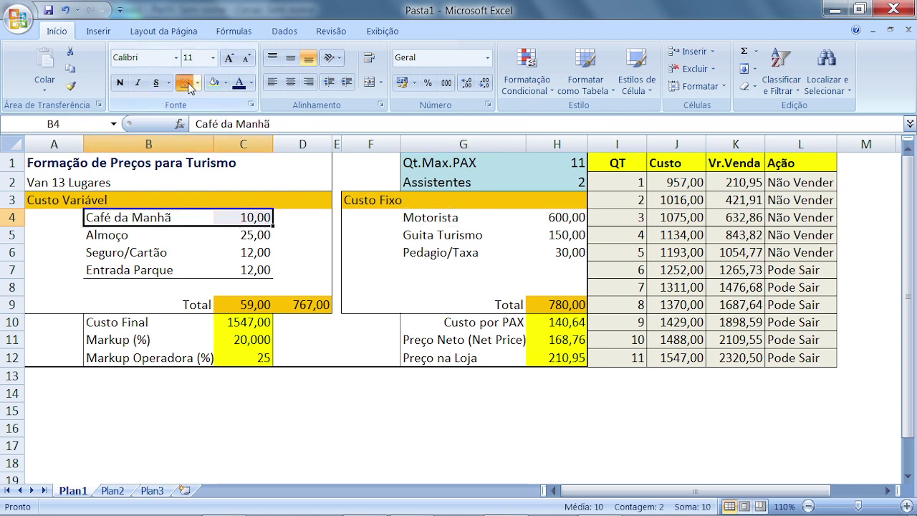
left_click(132, 235)
left_click_drag(132, 235, 253, 236)
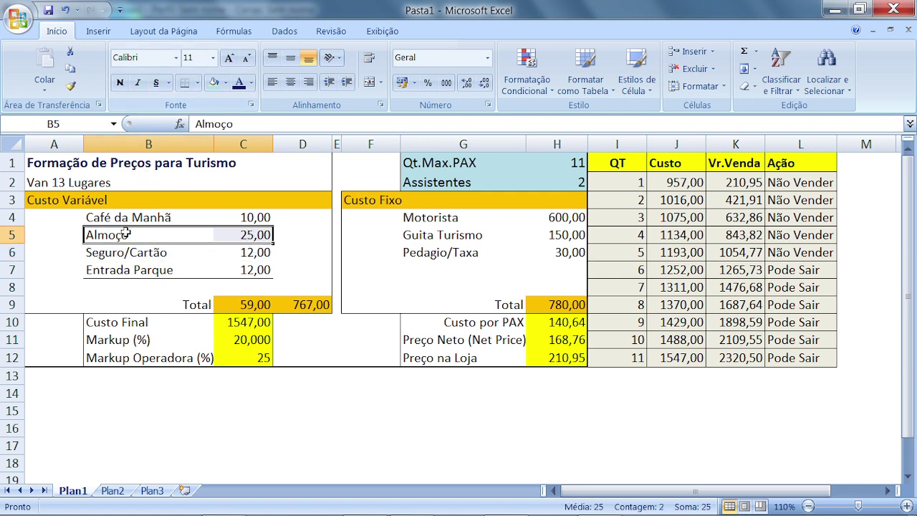
left_click(127, 255)
left_click_drag(197, 259, 232, 253)
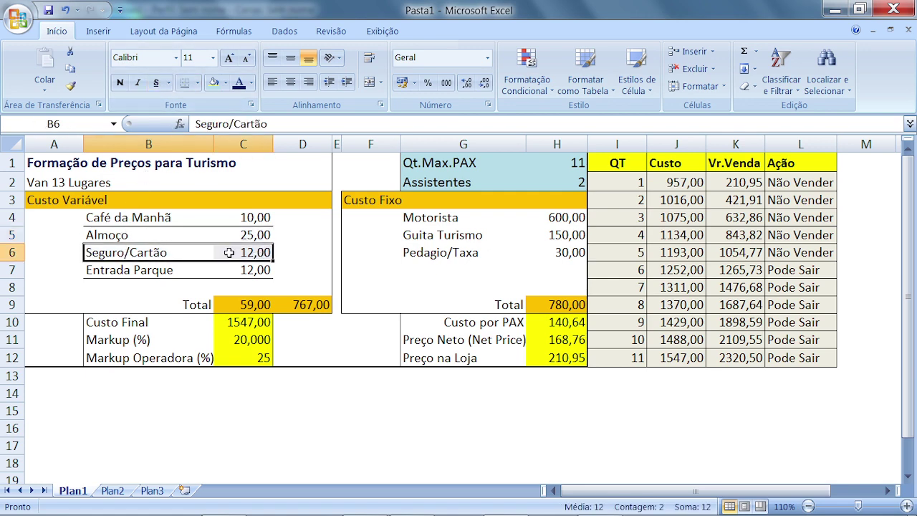
Step: Add a bottom border under each of the Motorista, Guita Turismo and Pedagio/Taxa rows in G4:H6
left_click_drag(424, 219, 532, 220)
left_click(185, 83)
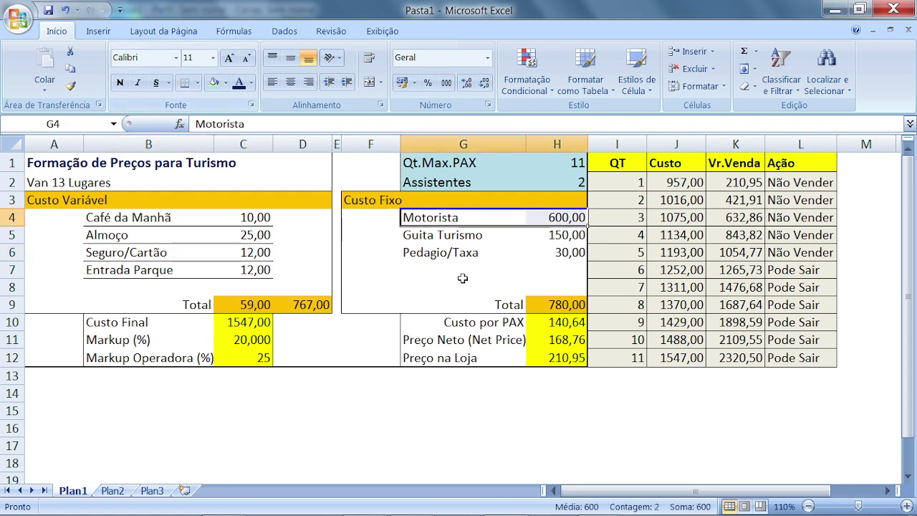
left_click_drag(447, 238, 536, 235)
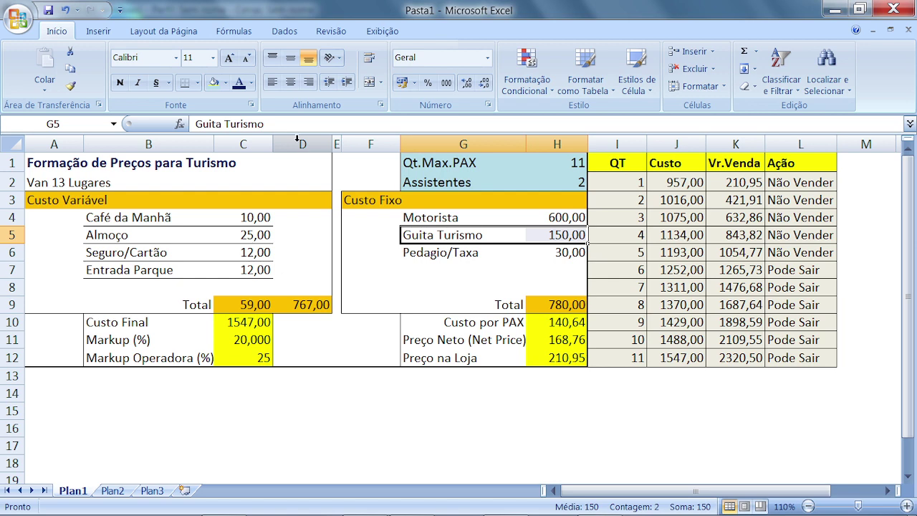
left_click(192, 85)
left_click_drag(447, 250, 538, 252)
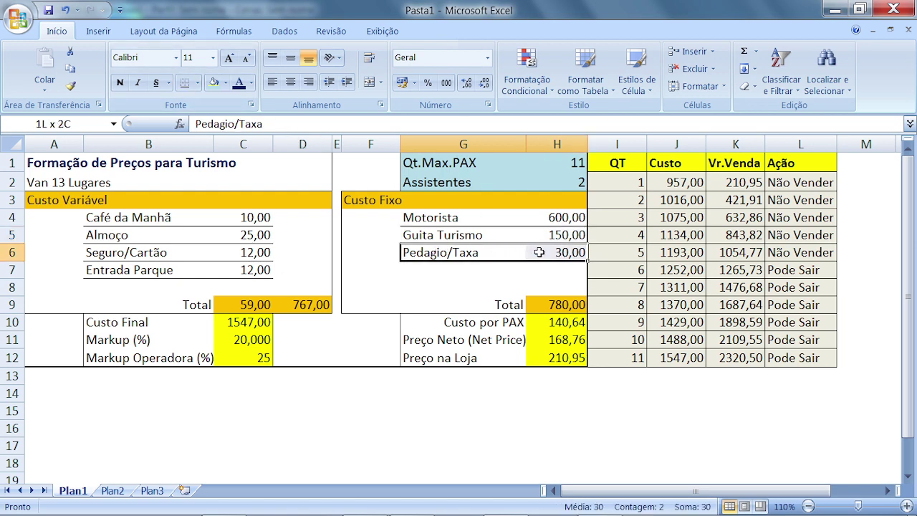
left_click(184, 85)
Step: Apply all borders to the Custo Final and markup block B10:C12 and the per-passenger price block G10:H12
left_click_drag(149, 322, 224, 357)
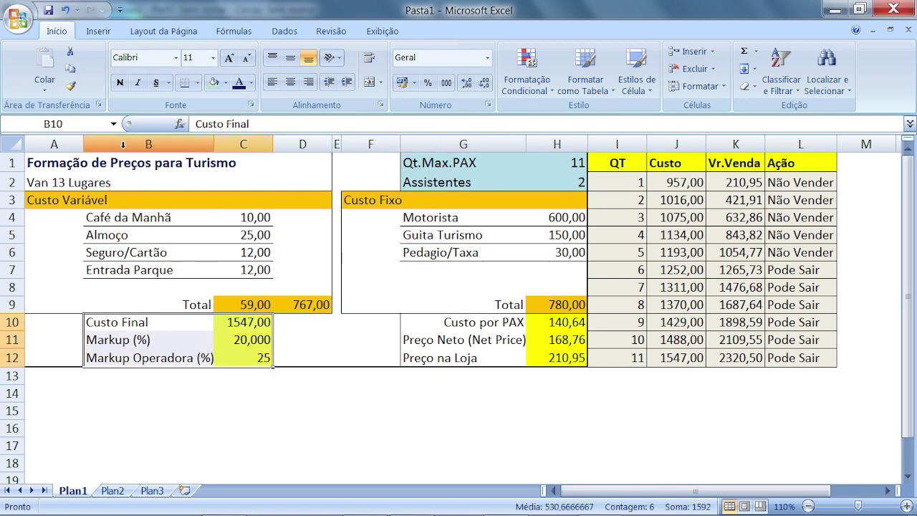
left_click(180, 83)
left_click_drag(437, 323, 552, 361)
left_click(184, 83)
left_click(428, 404)
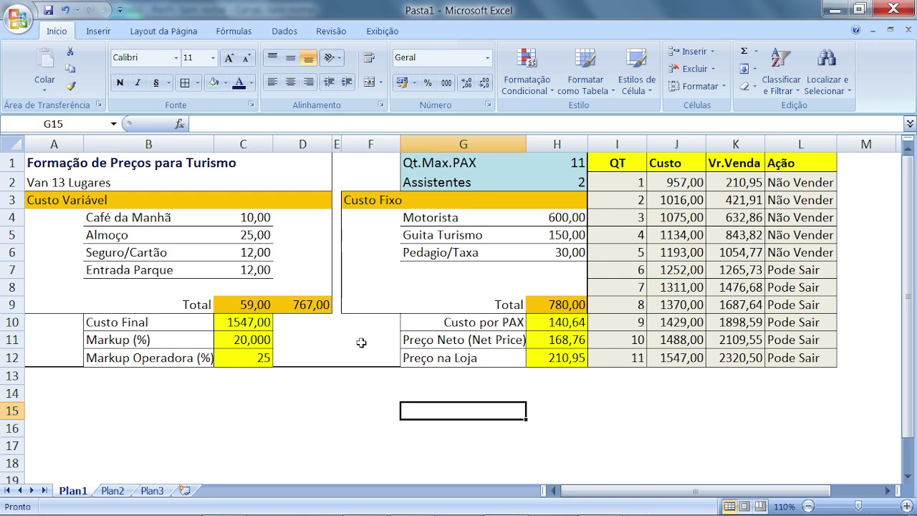
left_click(328, 423)
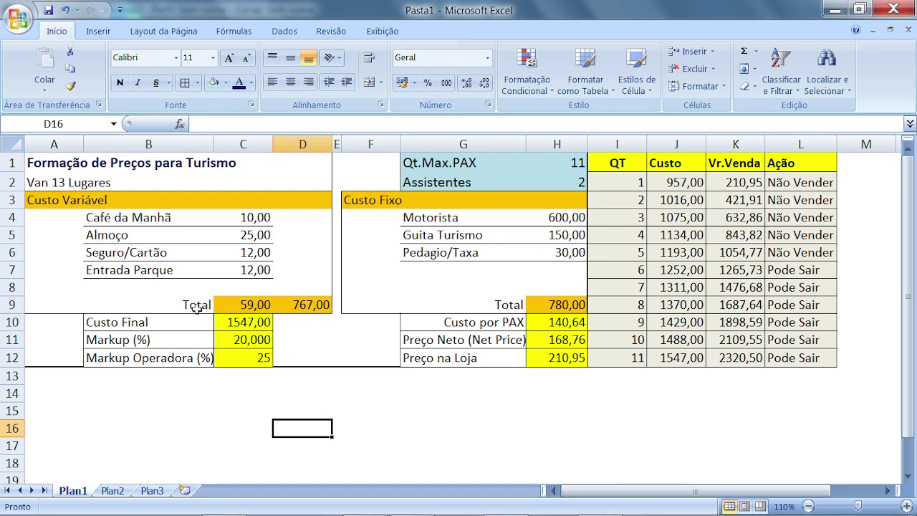
Step: Put outside borders around the Custo Variável total row A9:D9 and the Custo Fixo total row F9:H9
left_click_drag(61, 304, 282, 304)
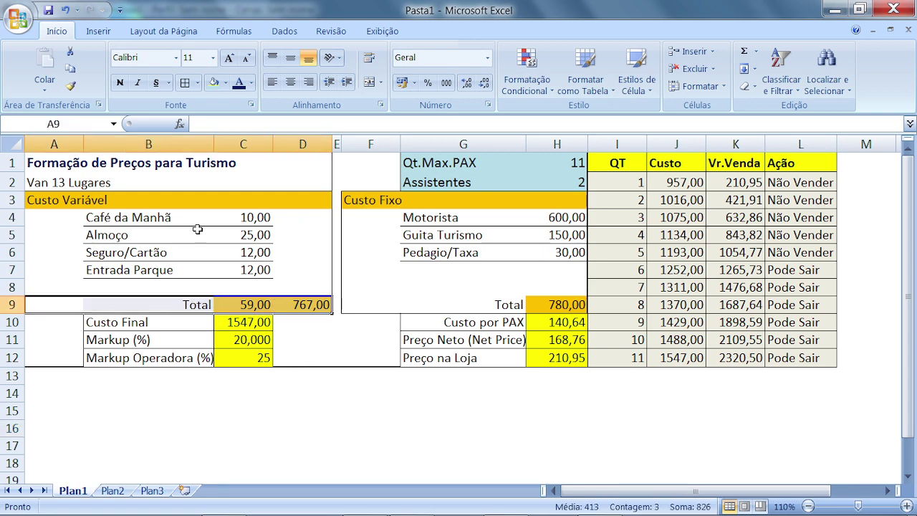
left_click(197, 84)
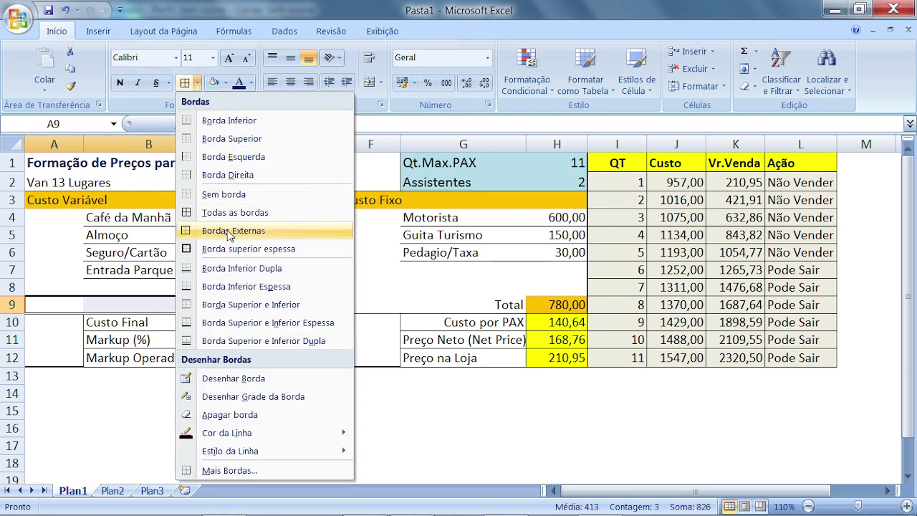
left_click(228, 231)
left_click_drag(361, 296, 539, 300)
left_click(185, 83)
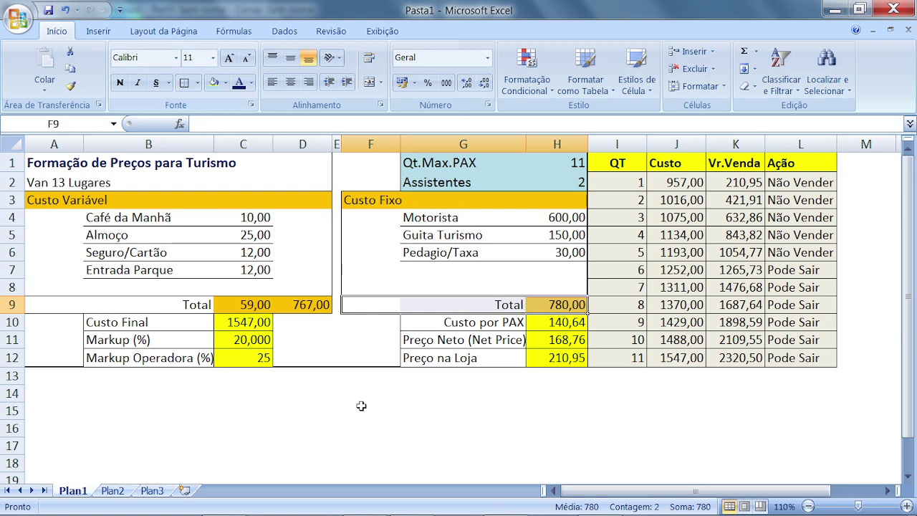
left_click(360, 406)
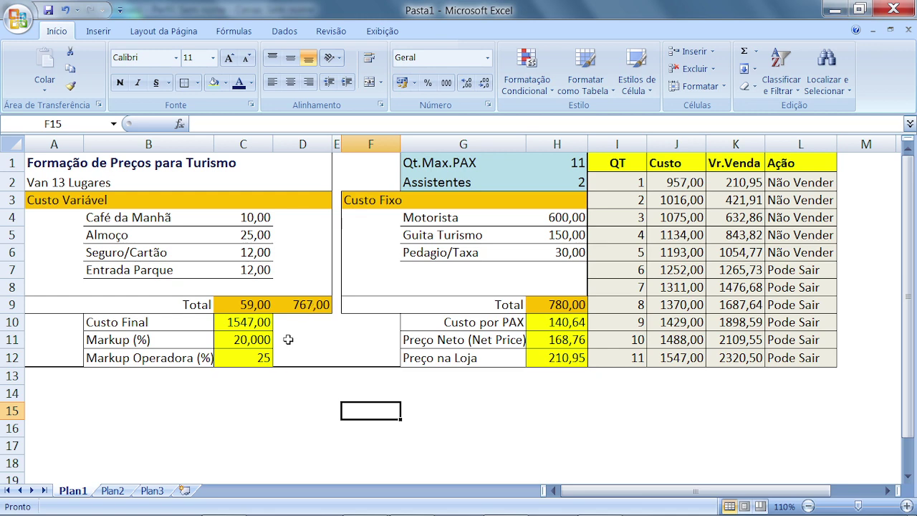
Step: Set the Assistentes quantity in H2 to 0
left_click(315, 307)
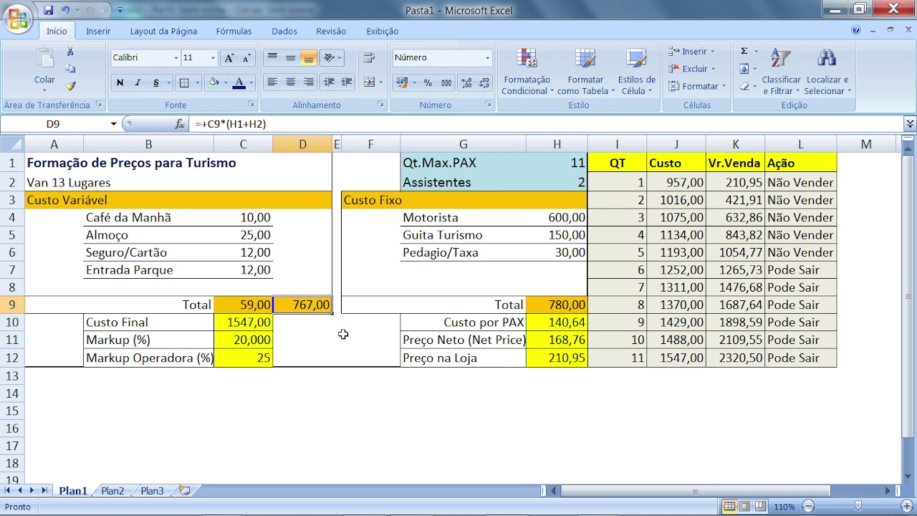
left_click(332, 386)
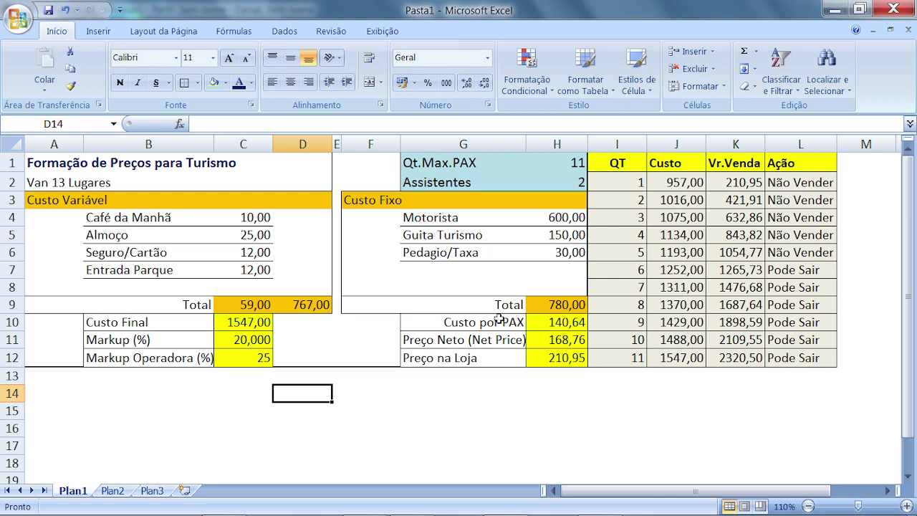
left_click(580, 179)
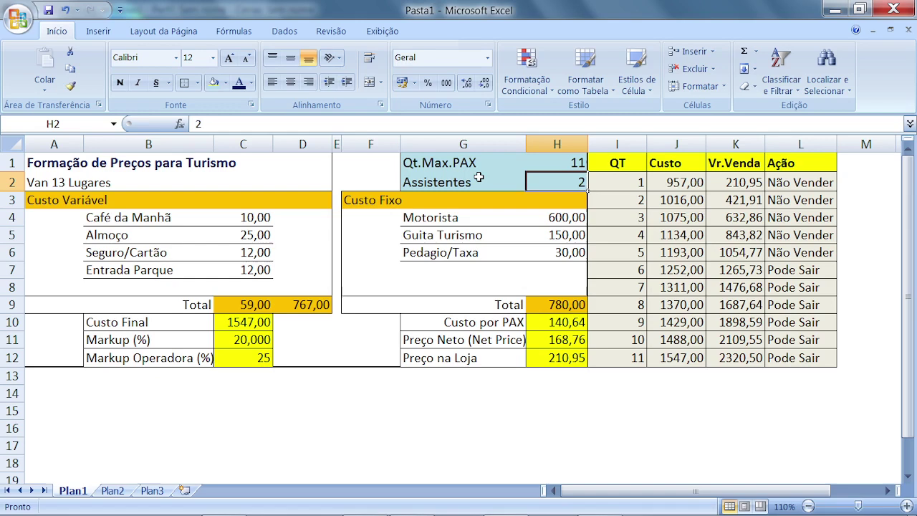
type("0")
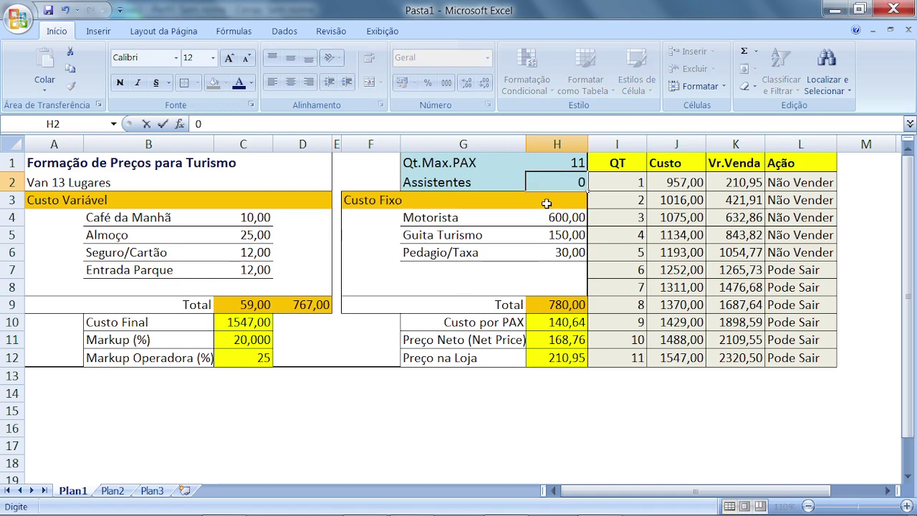
key("Return")
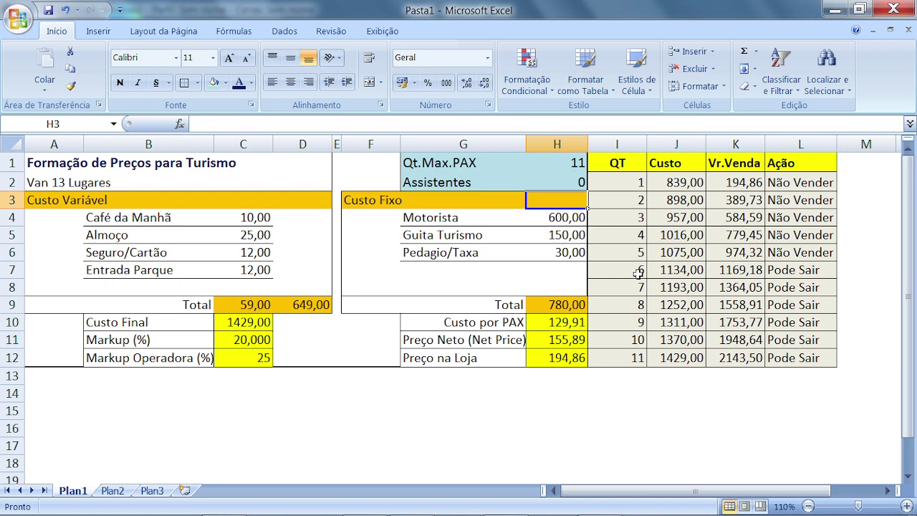
Step: Restore the Assistentes quantity in H2 to 2
left_click(566, 182)
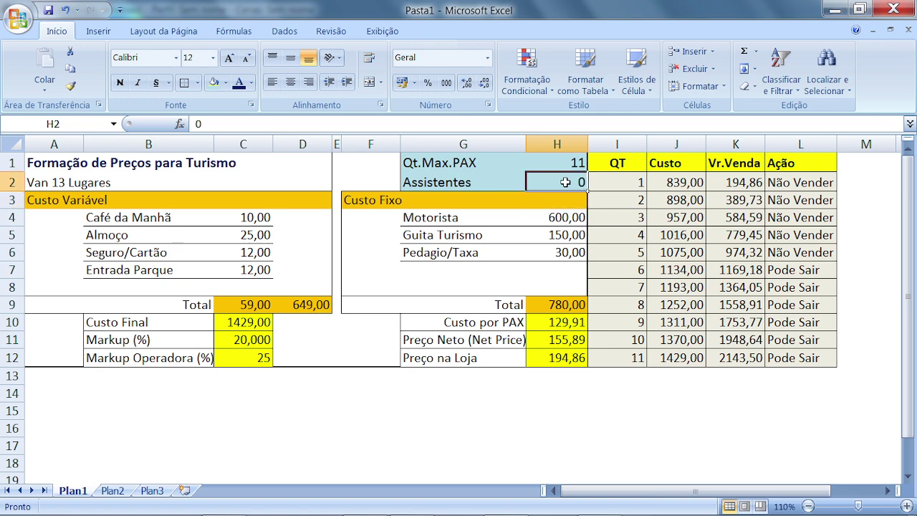
type("2")
key("Return")
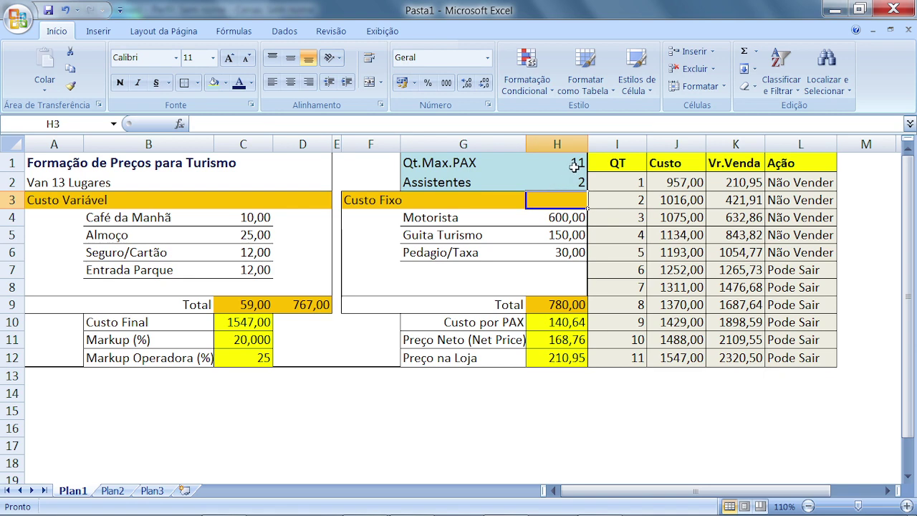
Step: Set the Qt.Max.PAX value in H1 to 8
left_click(578, 163)
type("8")
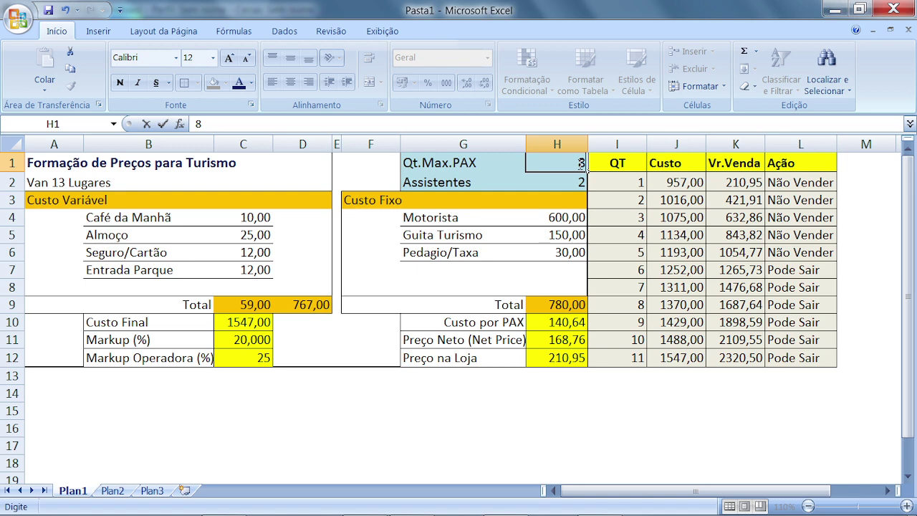
key("Return")
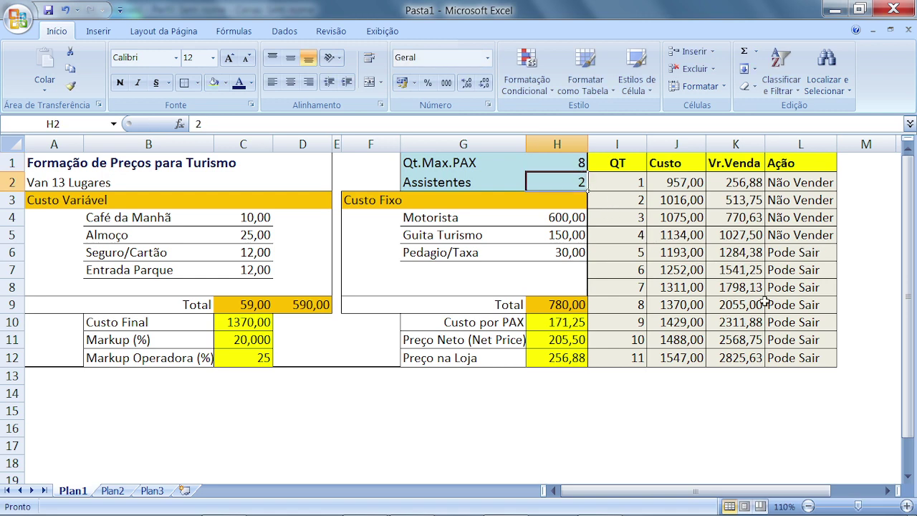
left_click(639, 254)
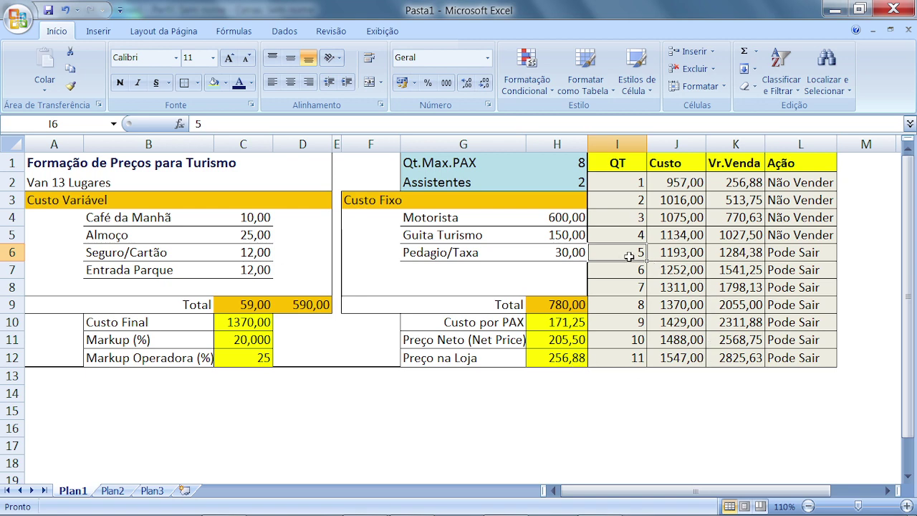
left_click(566, 162)
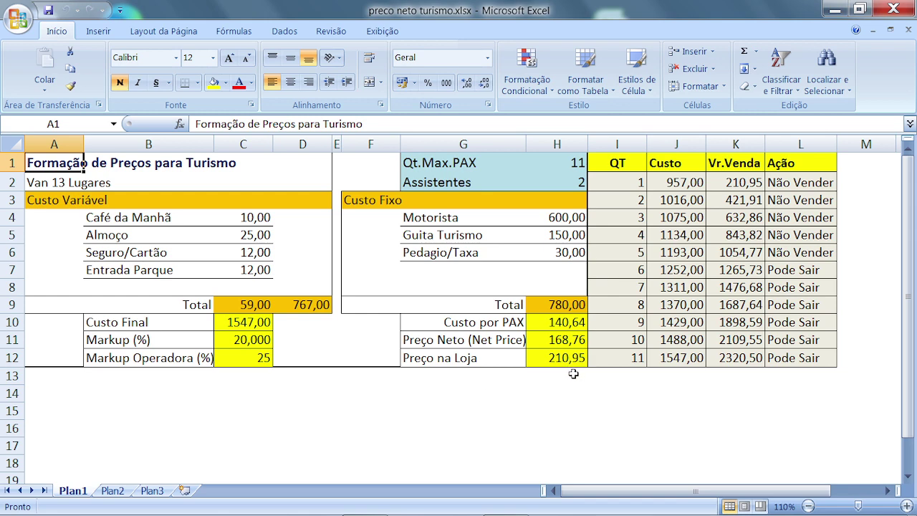
Step: Move the Custo Variável grand total formula from D9 to A9
left_click(294, 305)
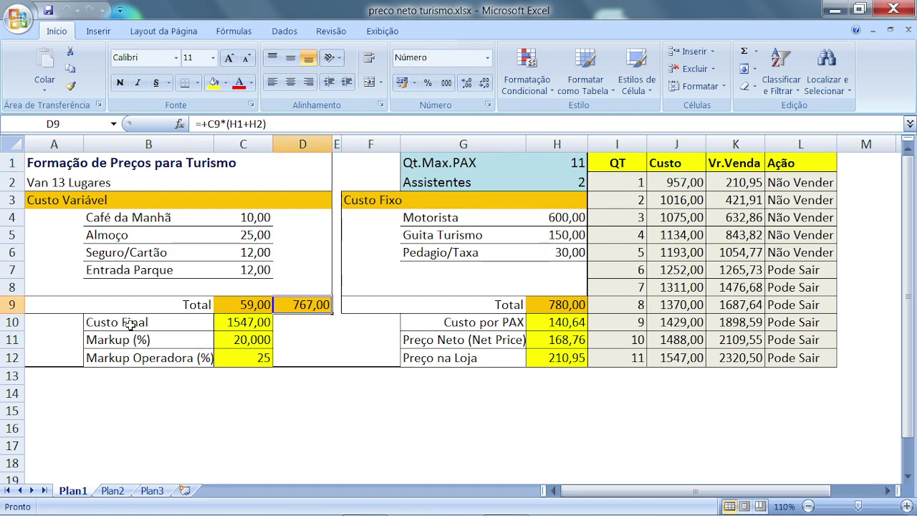
key("ctrl+c")
left_click(62, 304)
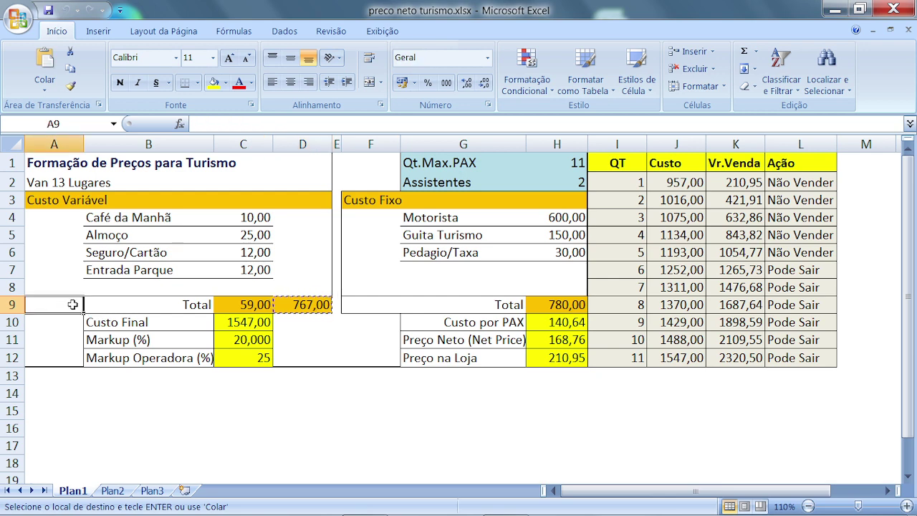
key("Return")
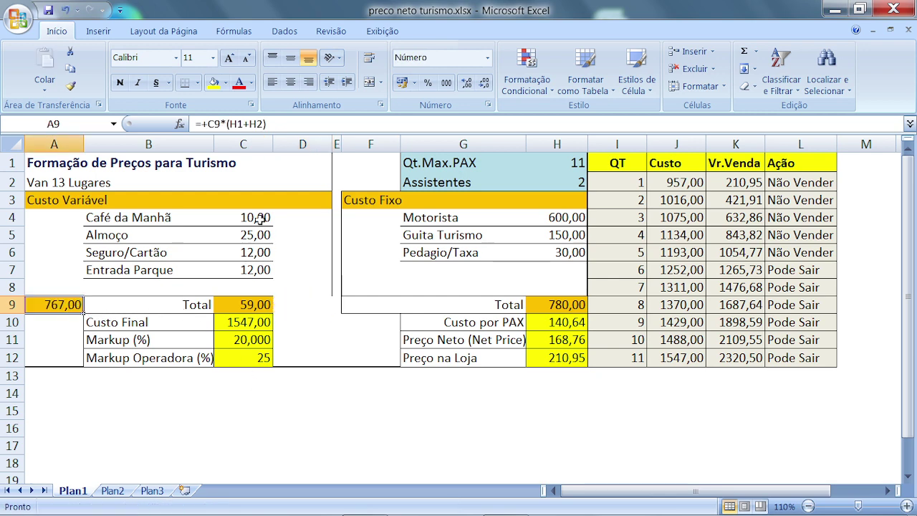
Step: Check that column D holds no data down to the last row and delete the entire column
left_click(299, 180)
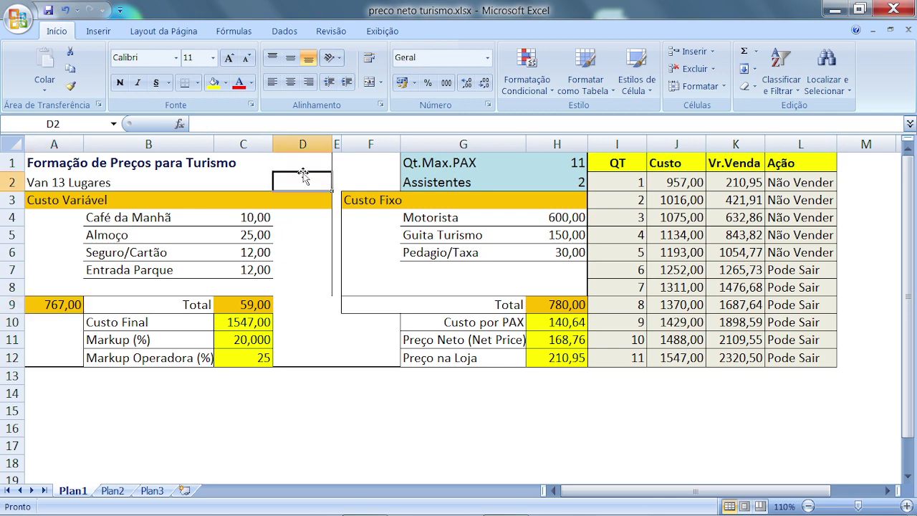
left_click(306, 161)
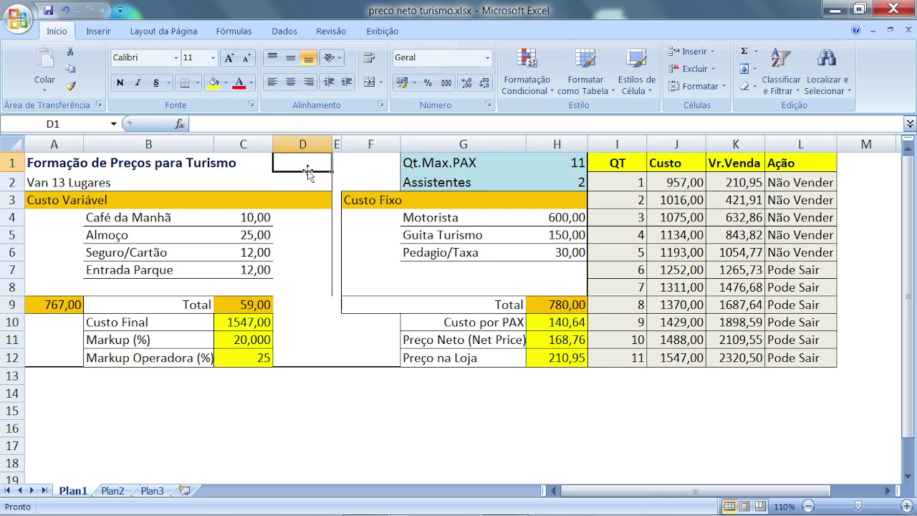
left_click(307, 170)
key("Down")
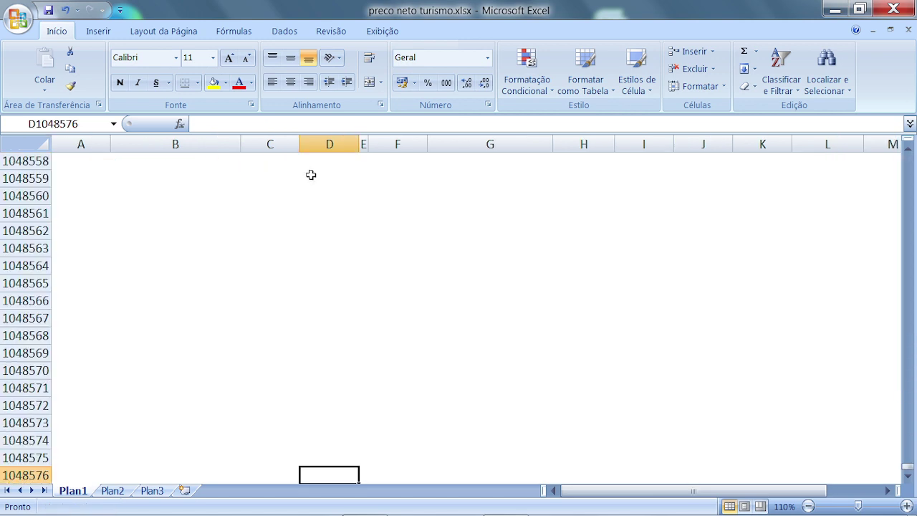
key("End")
key("Up")
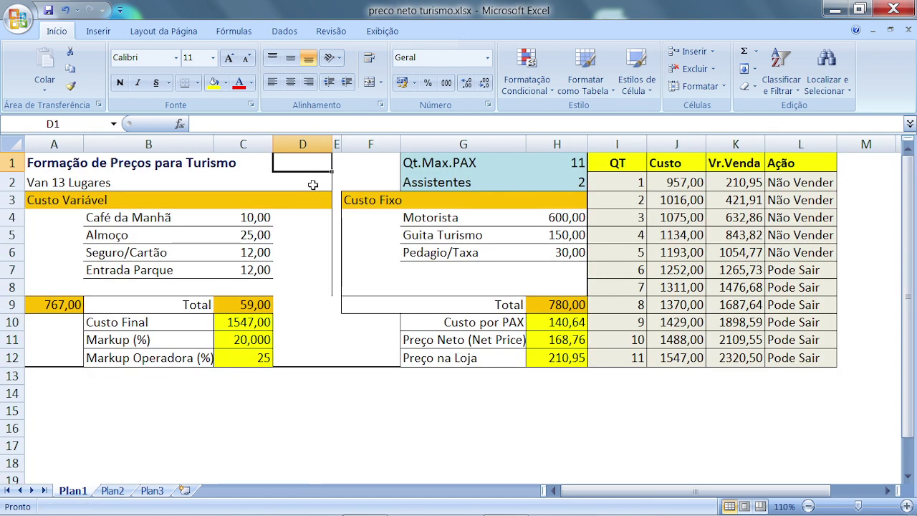
left_click(306, 145)
right_click(306, 145)
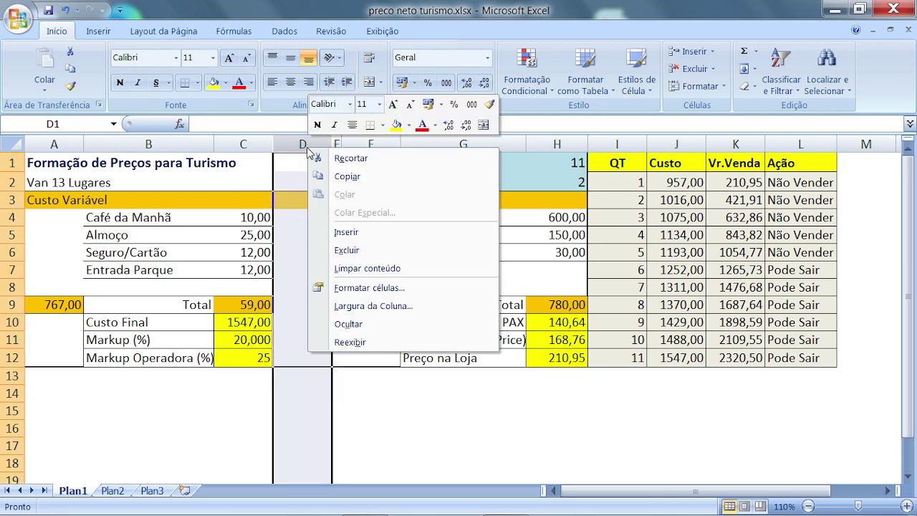
left_click(348, 249)
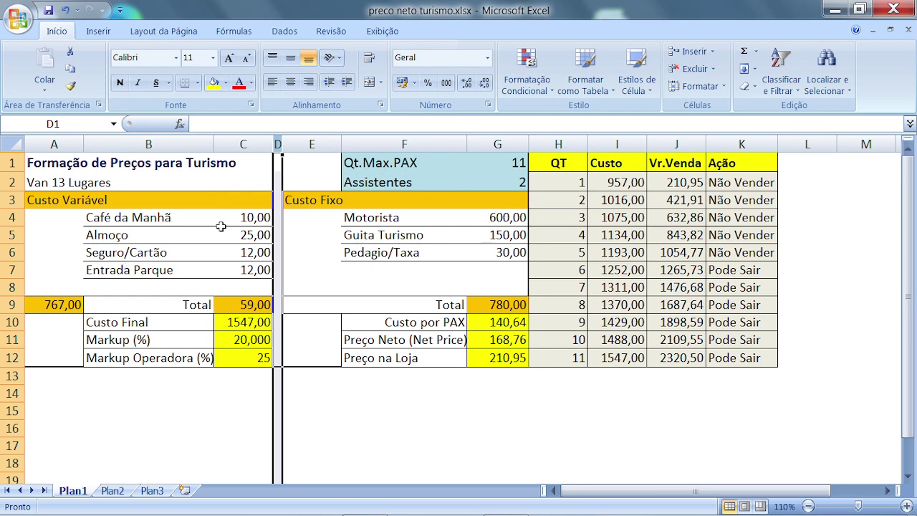
Step: Check the narrow spacer column D for data and delete it so the Custo Variável and Custo Fixo blocks adjoin
left_click(278, 176)
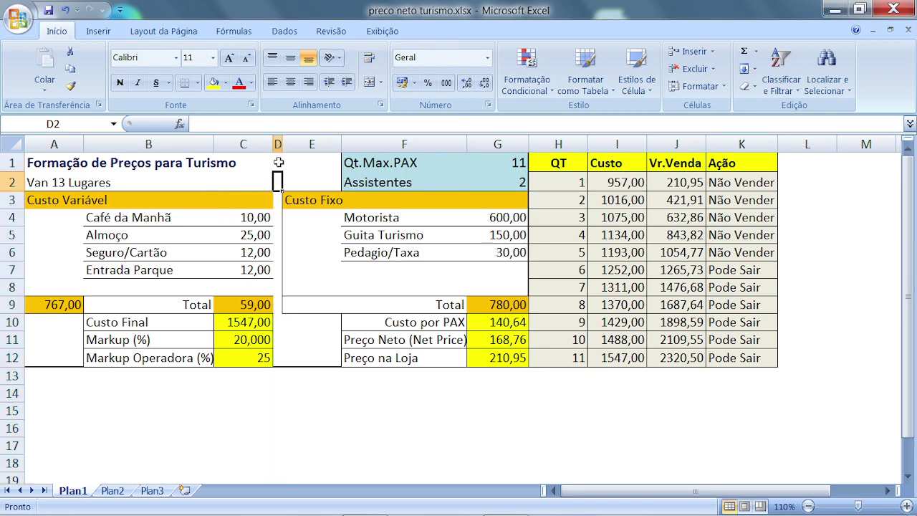
left_click(278, 165)
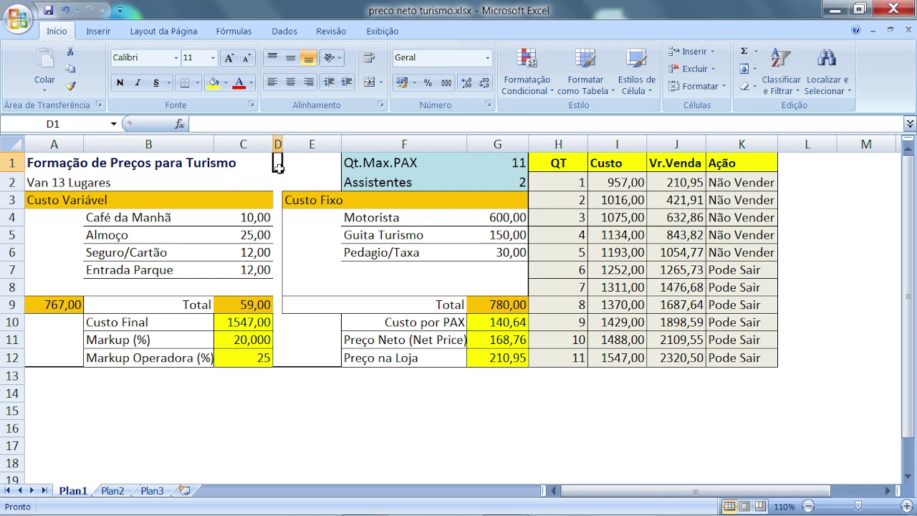
key("End")
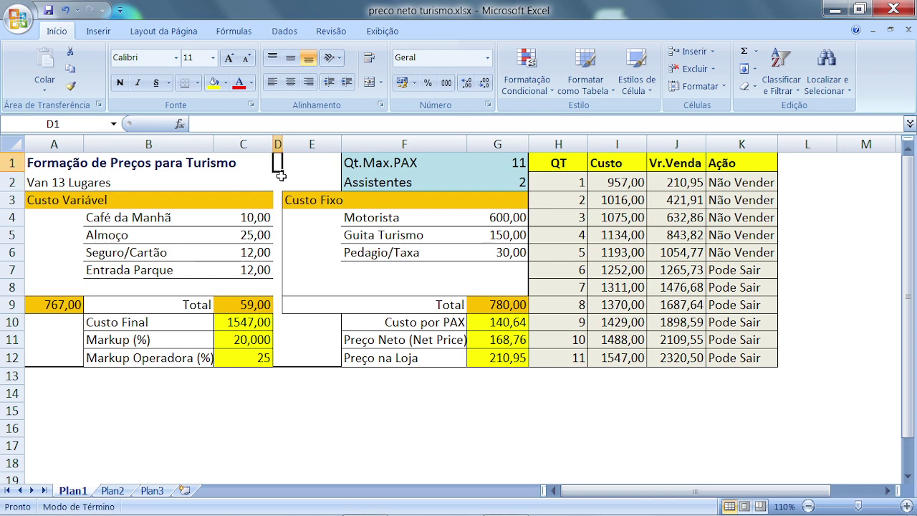
key("Down")
key("End")
key("Up")
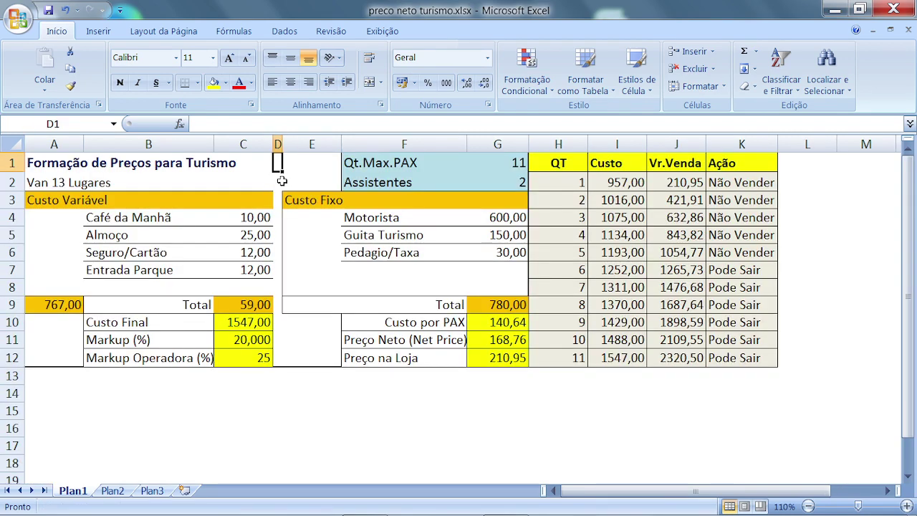
left_click(278, 145)
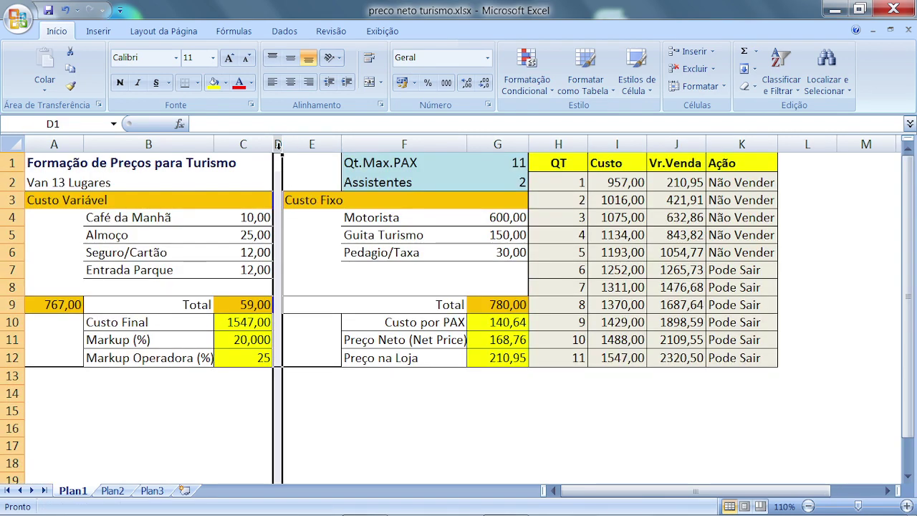
right_click(278, 145)
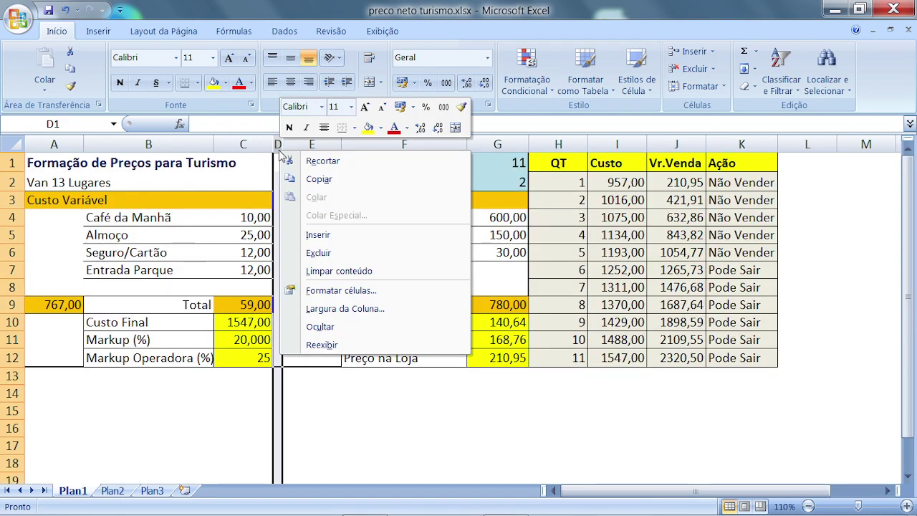
left_click(327, 253)
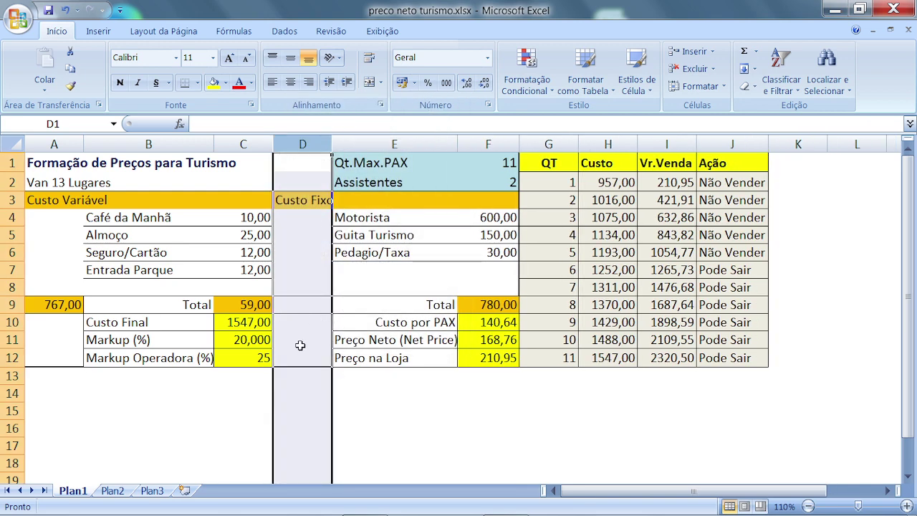
left_click(300, 345)
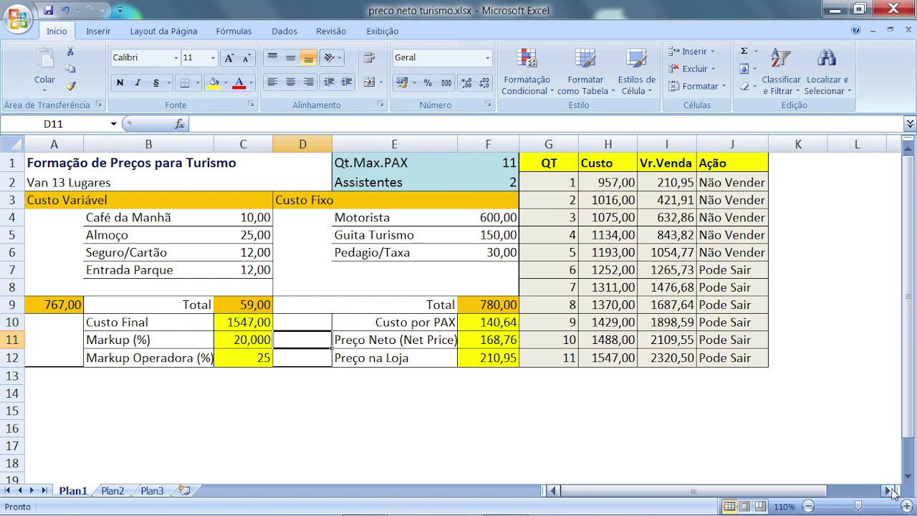
Step: Narrow the QT column G to fit its short quantity numbers
left_click(907, 507)
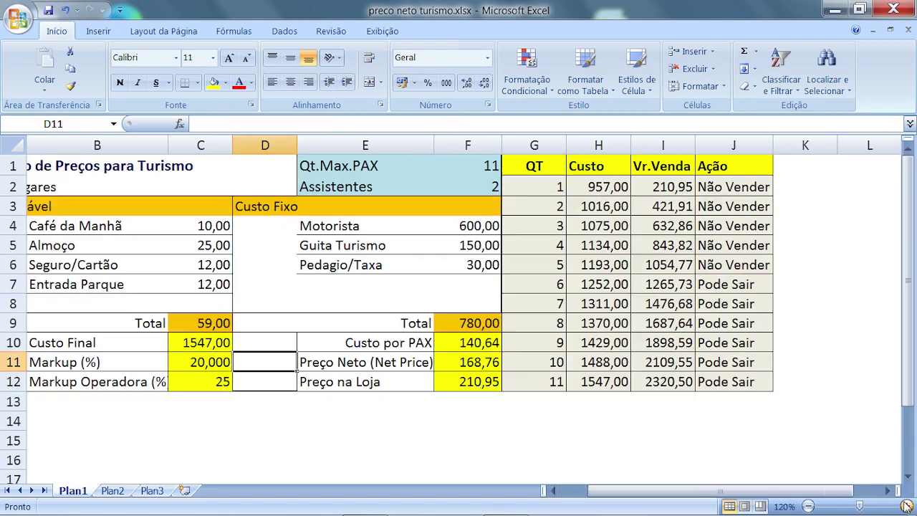
left_click(908, 507)
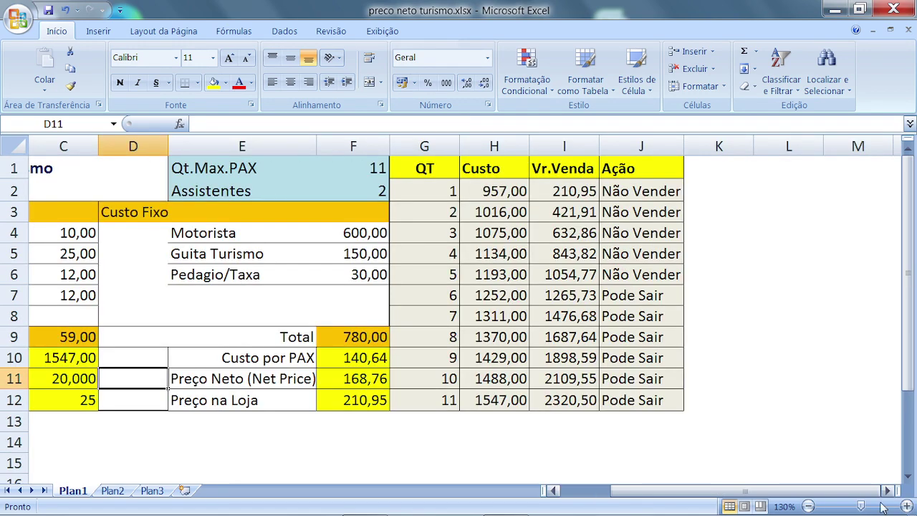
left_click_drag(745, 491, 695, 491)
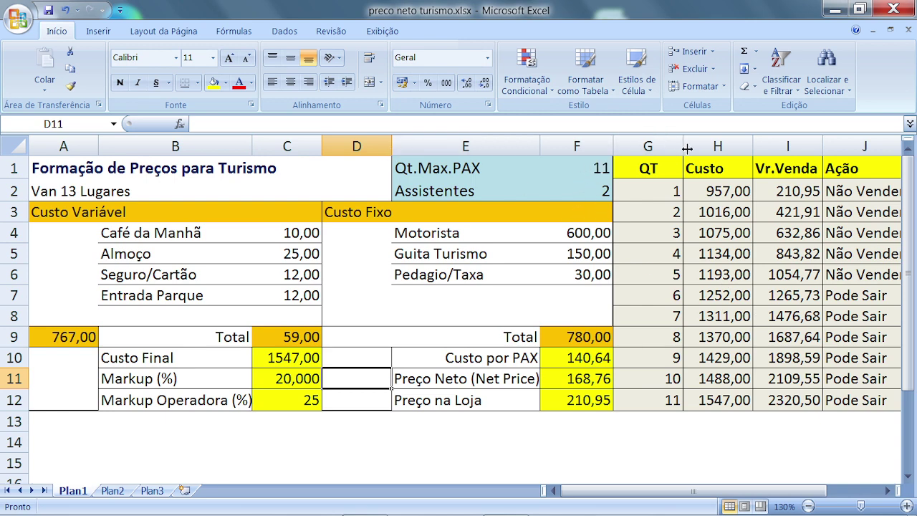
left_click_drag(681, 146, 652, 145)
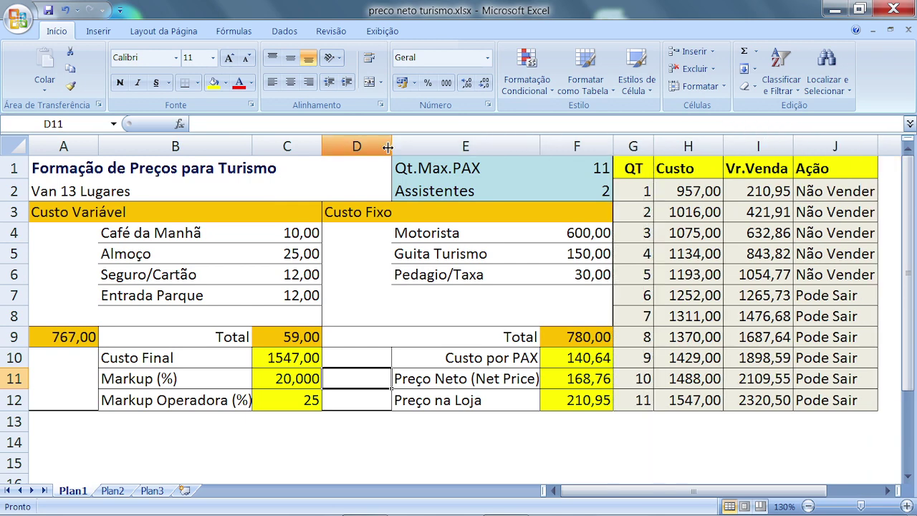
Step: Enlarge the sheet view to 140%
left_click(243, 147)
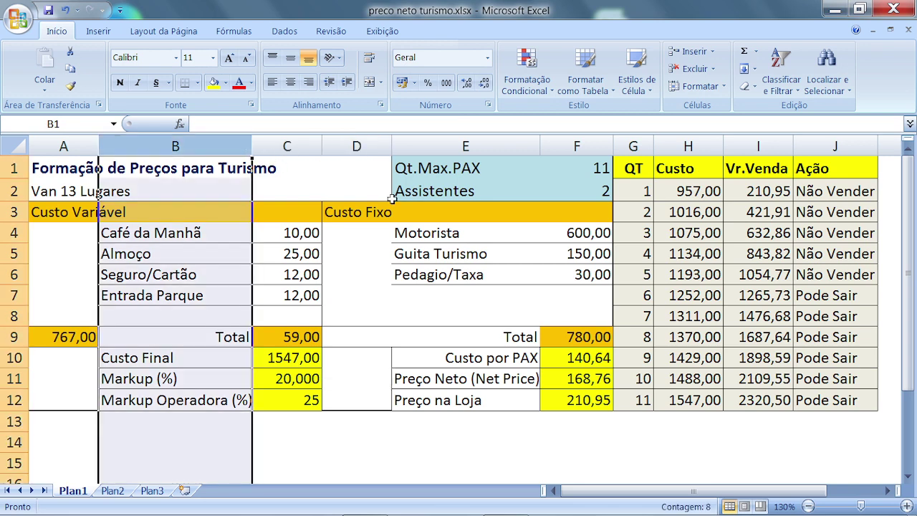
left_click(491, 144)
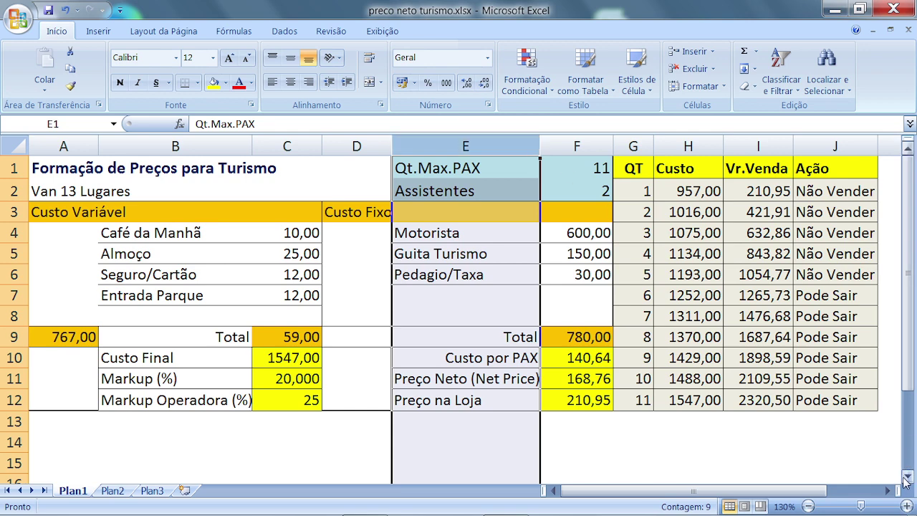
left_click(906, 506)
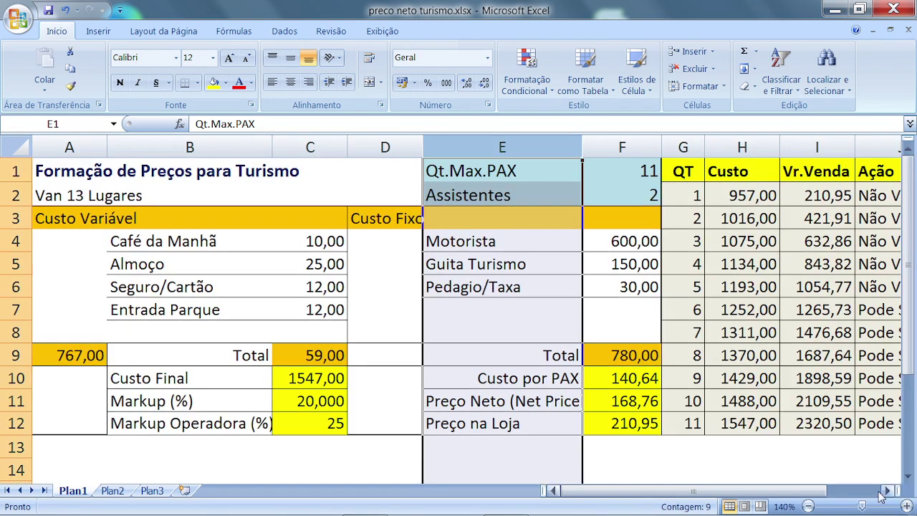
Step: Widen the Ação column J slightly and increase the height of rows 1 to 12
left_click(808, 506)
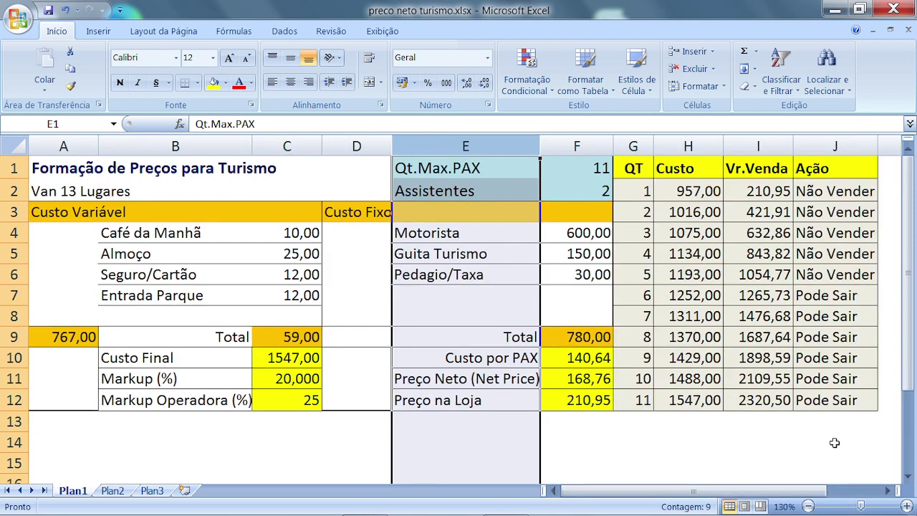
left_click_drag(878, 148, 893, 153)
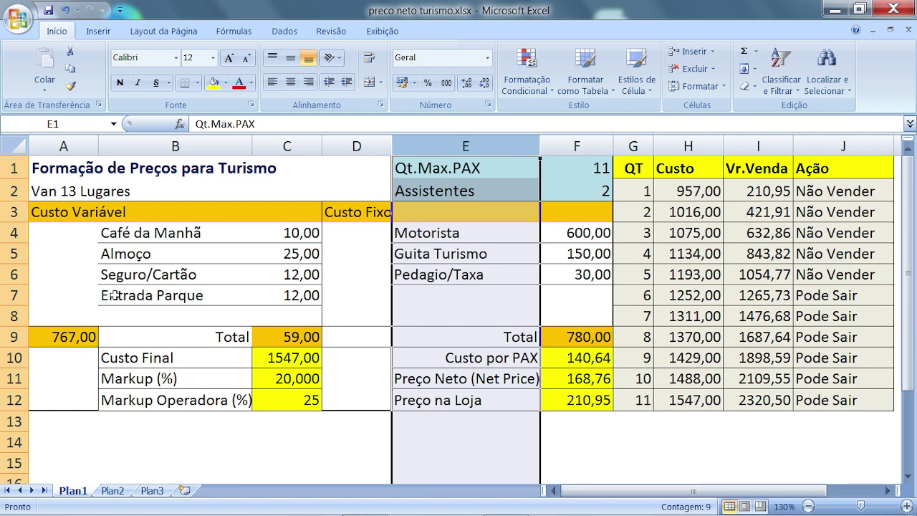
left_click(571, 422)
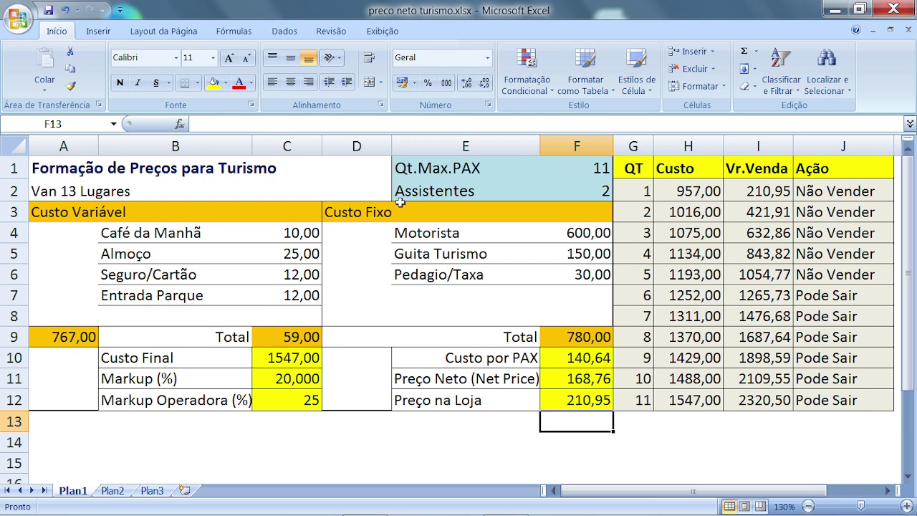
left_click_drag(13, 167, 14, 410)
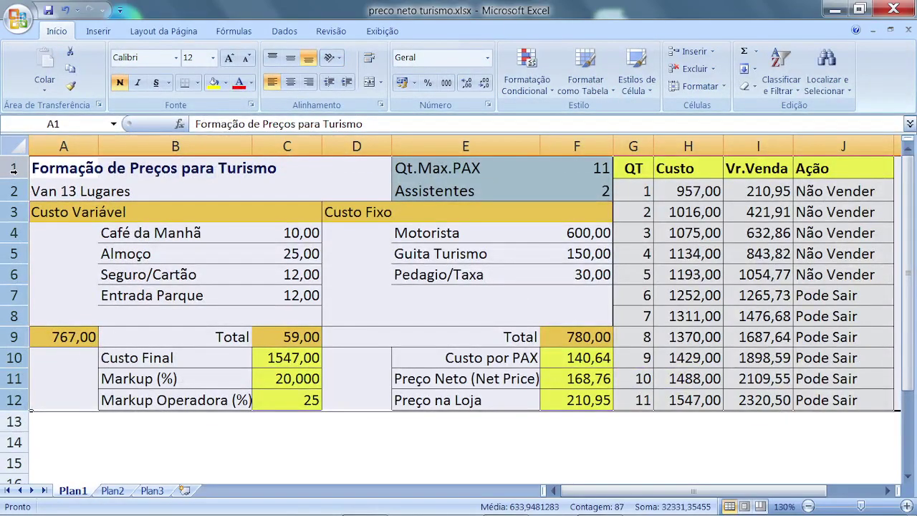
left_click_drag(12, 177, 12, 181)
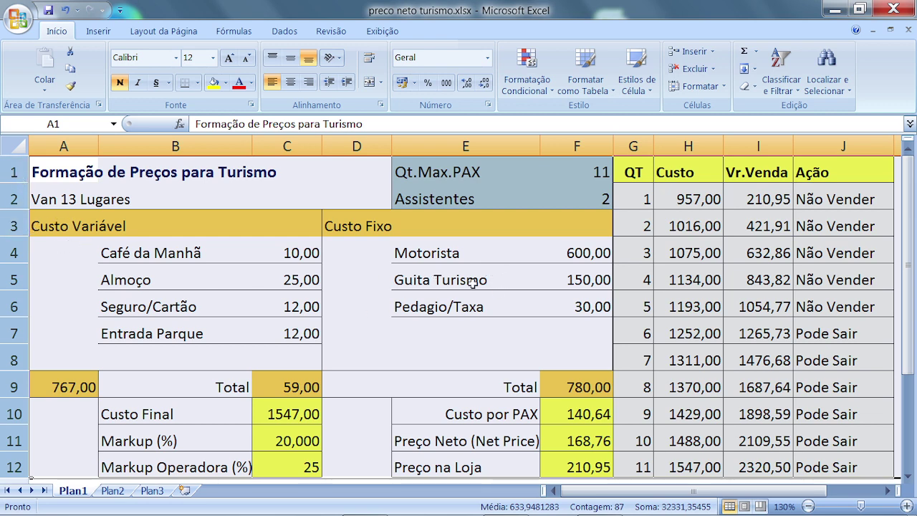
Step: Enlarge the title "Formação de Preços para Turismo" in A1 to font size 16 and colour it purple
left_click(47, 177)
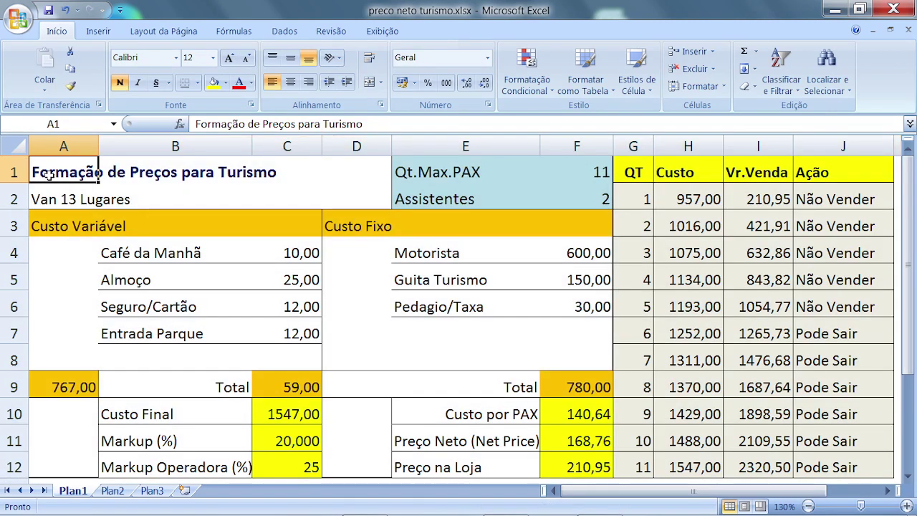
left_click(229, 58)
left_click(229, 58)
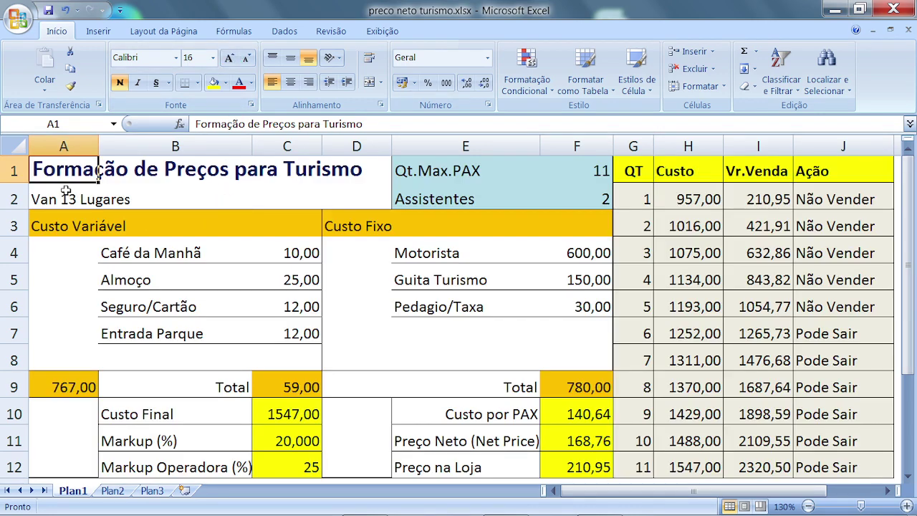
left_click(250, 84)
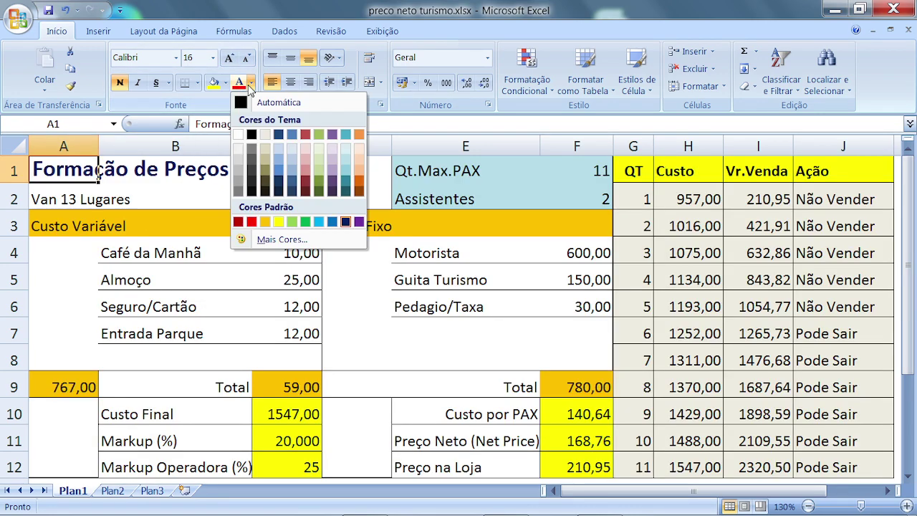
left_click(359, 221)
left_click(330, 267)
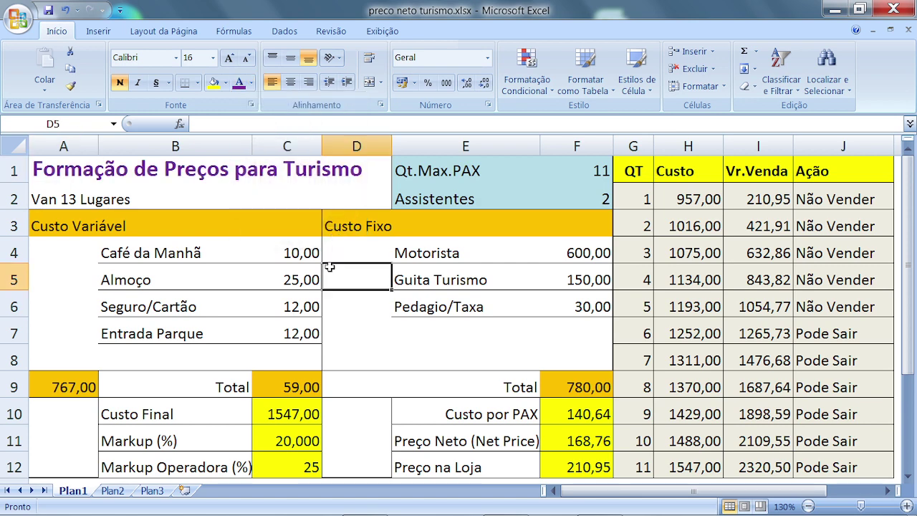
Step: Enter 7 in D10 and format D10:D12 with a purple fill and bold white text
left_click(361, 419)
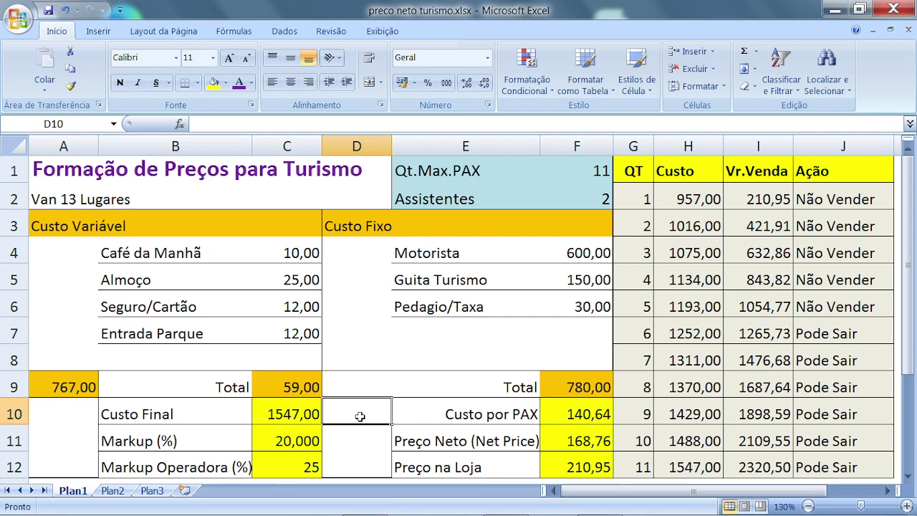
type("7")
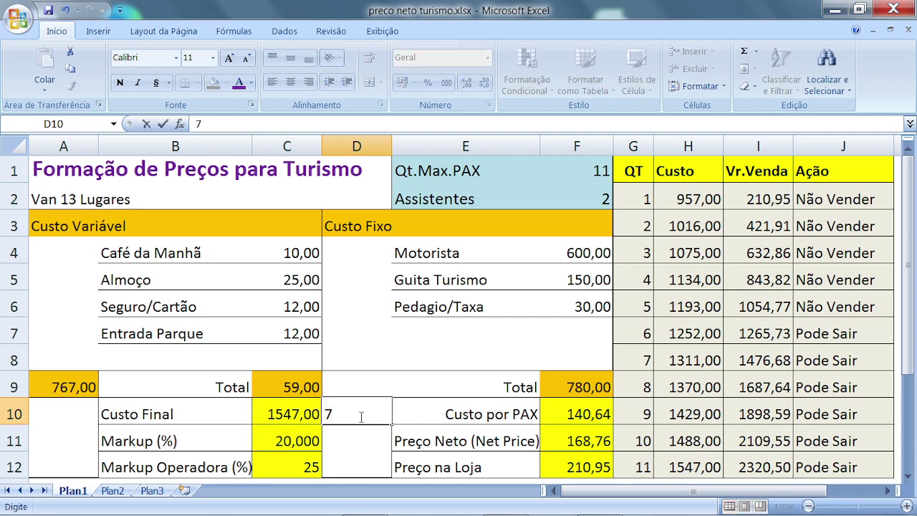
key("ctrl+Return")
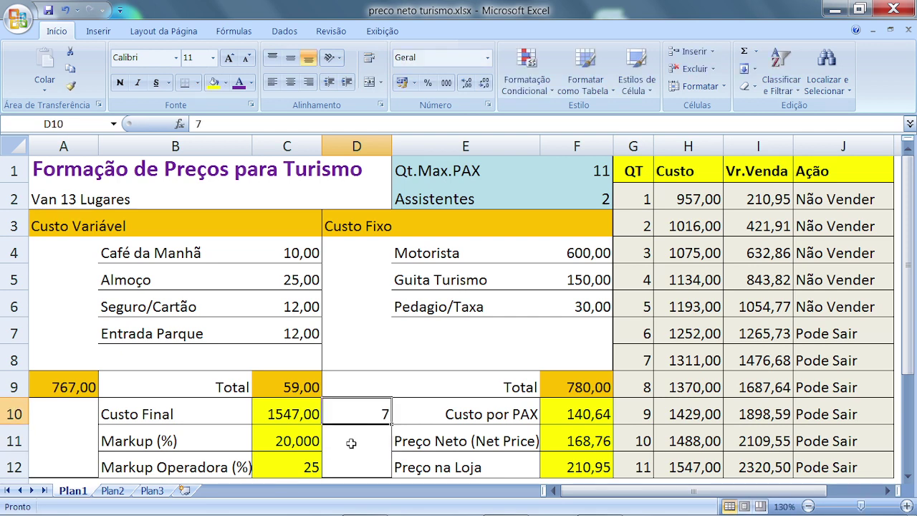
left_click_drag(364, 411, 368, 464)
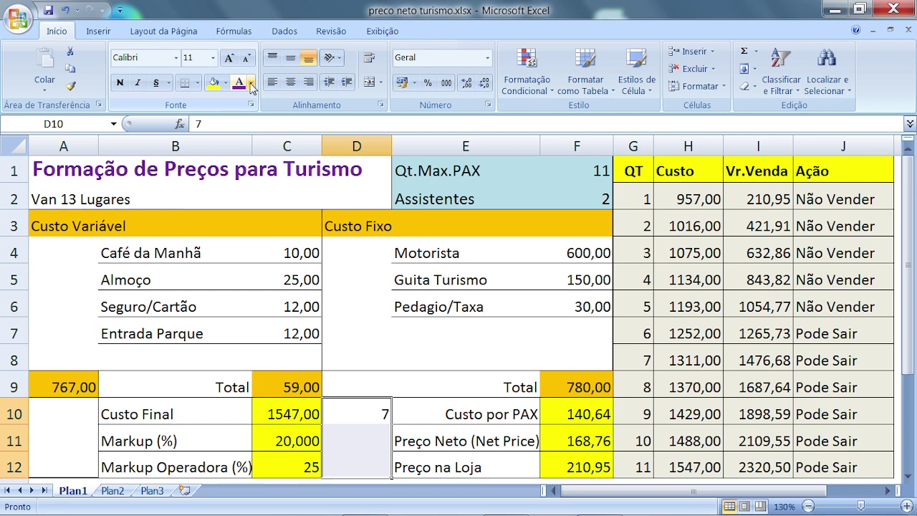
left_click(225, 82)
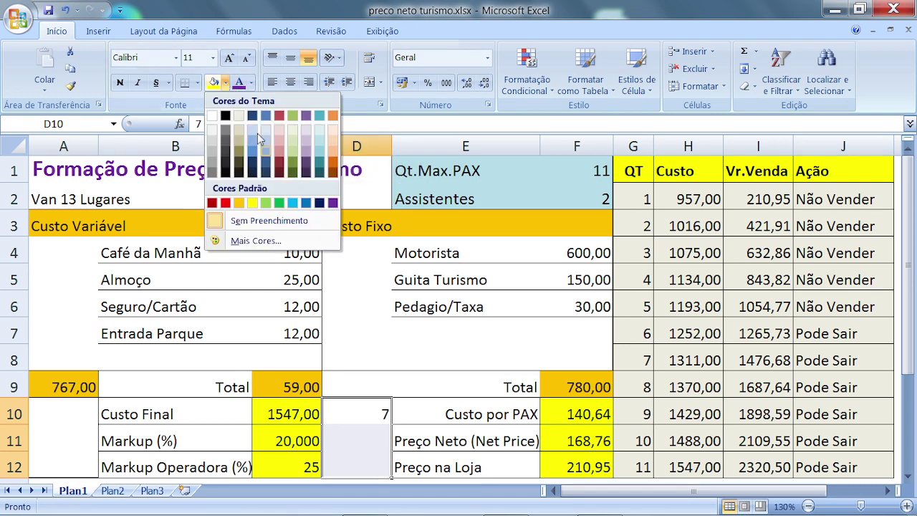
left_click(333, 203)
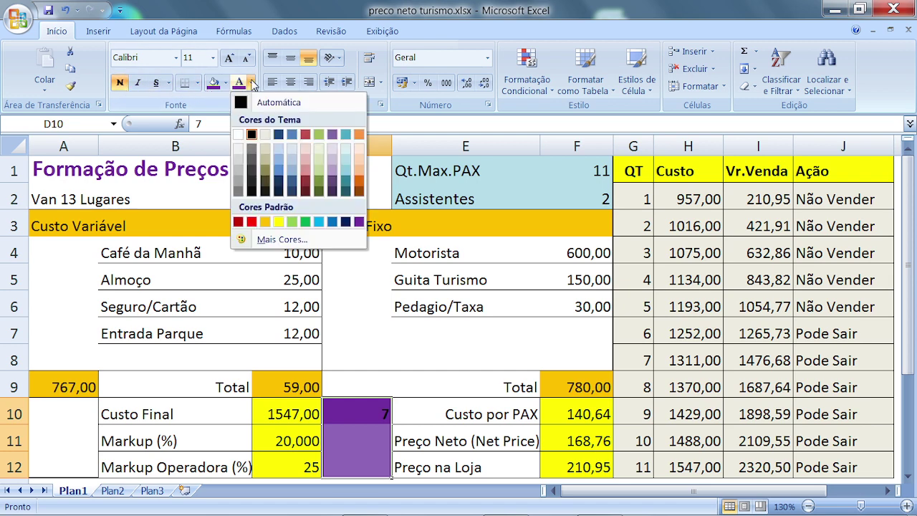
left_click(238, 135)
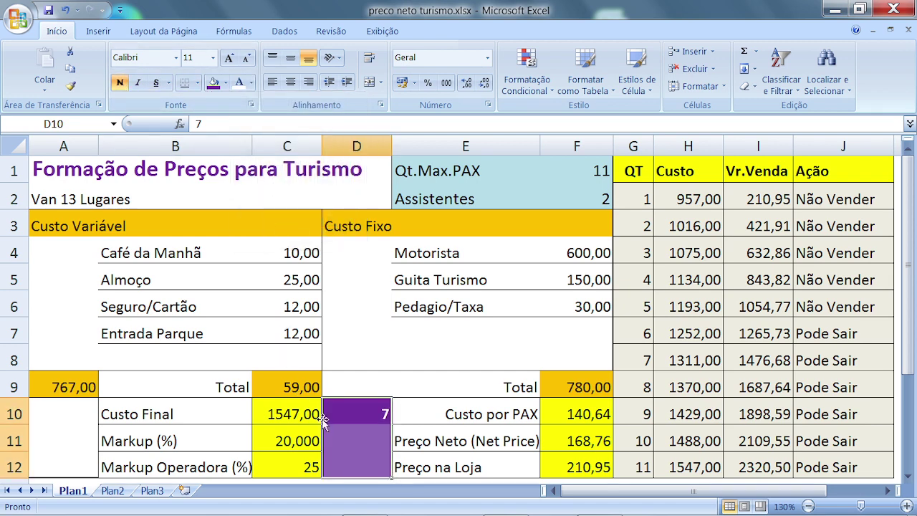
Step: Copy the purple block D10:D12 to A10:A12 and clear the copied number from A10
left_click_drag(358, 413, 363, 461)
key("ctrl+c")
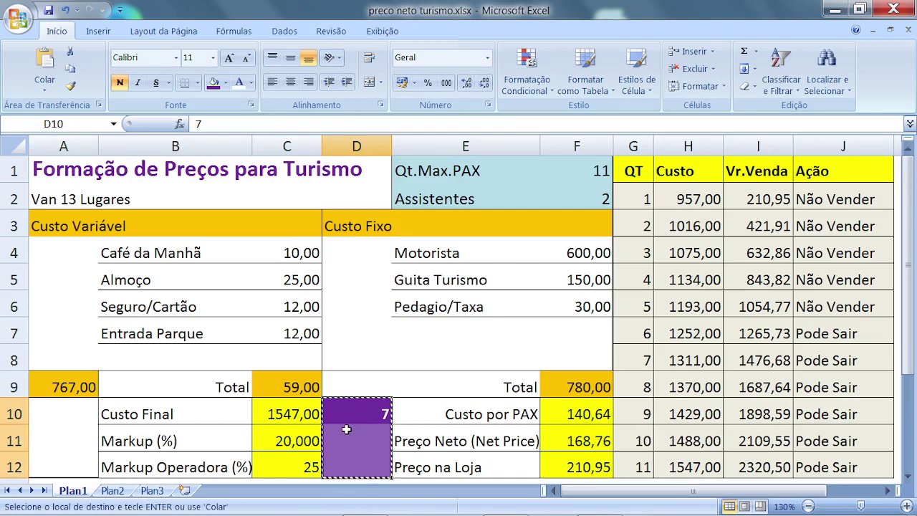
left_click(68, 405)
key("ctrl+v")
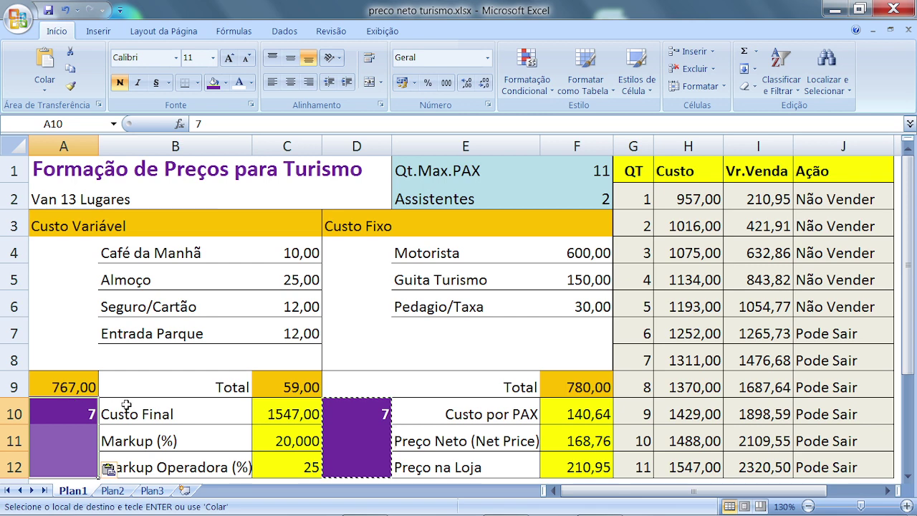
left_click(130, 383)
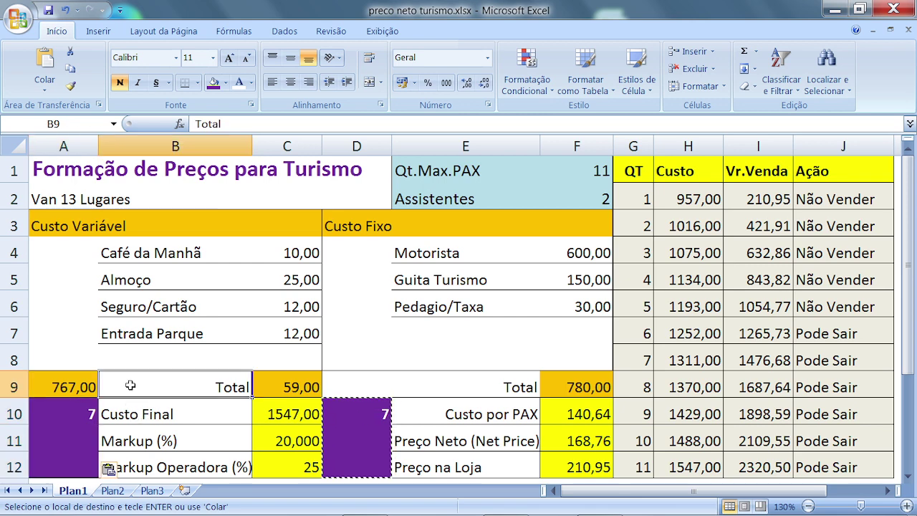
left_click(65, 414)
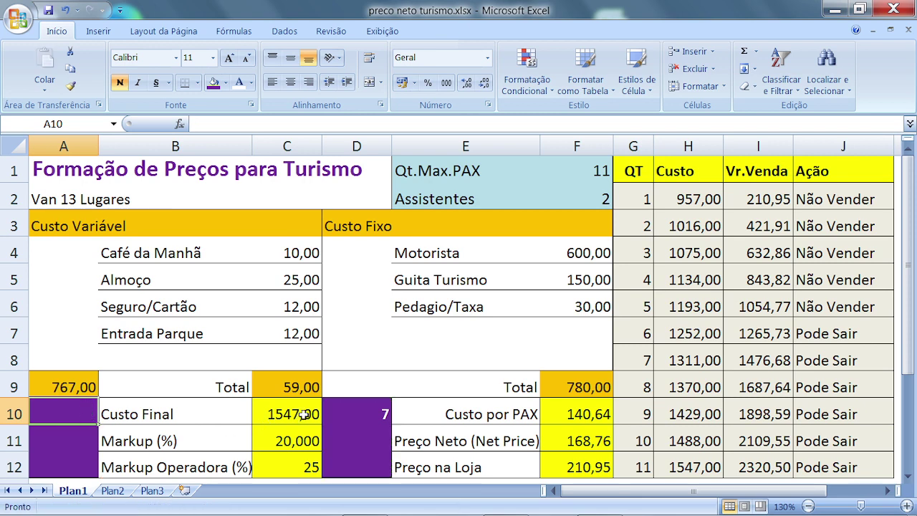
Step: Enter the formula +F11-F10 in D11 to subtract Custo por PAX from Preço Neto
left_click(377, 442)
type("+")
left_click(580, 440)
type("-")
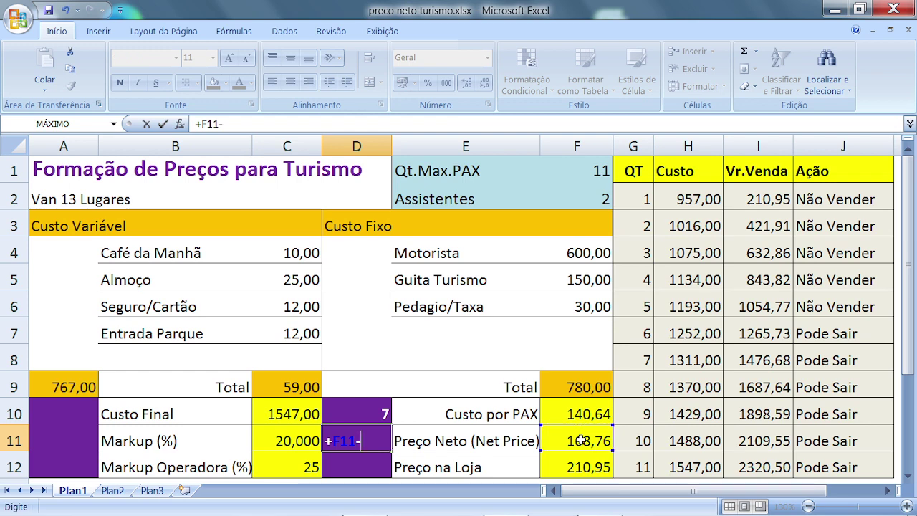
left_click(595, 414)
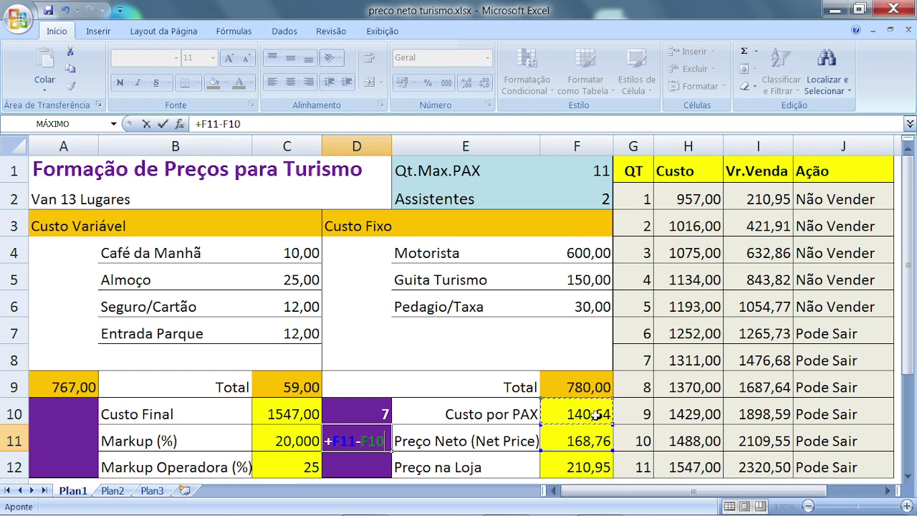
key("Return")
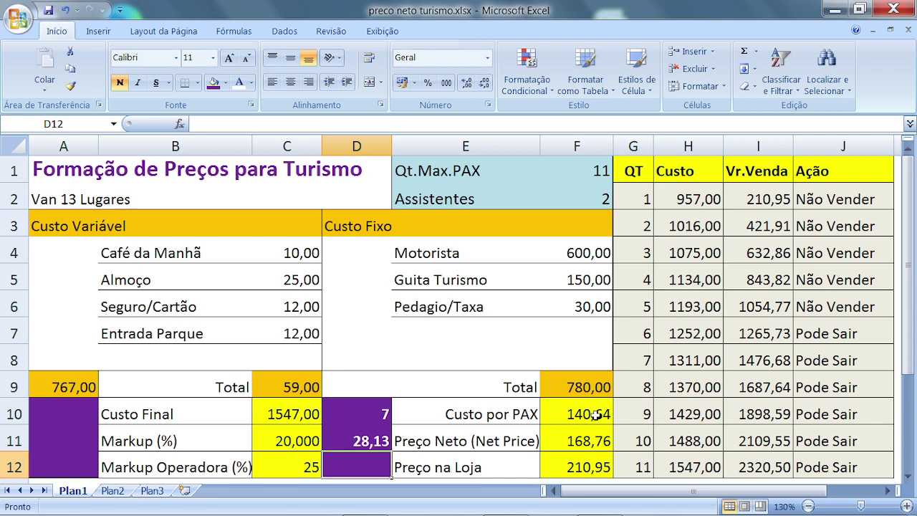
Step: Enter 1 in A10 and the formula +F11-F10 in A11 for the profit on one passenger
left_click(361, 440)
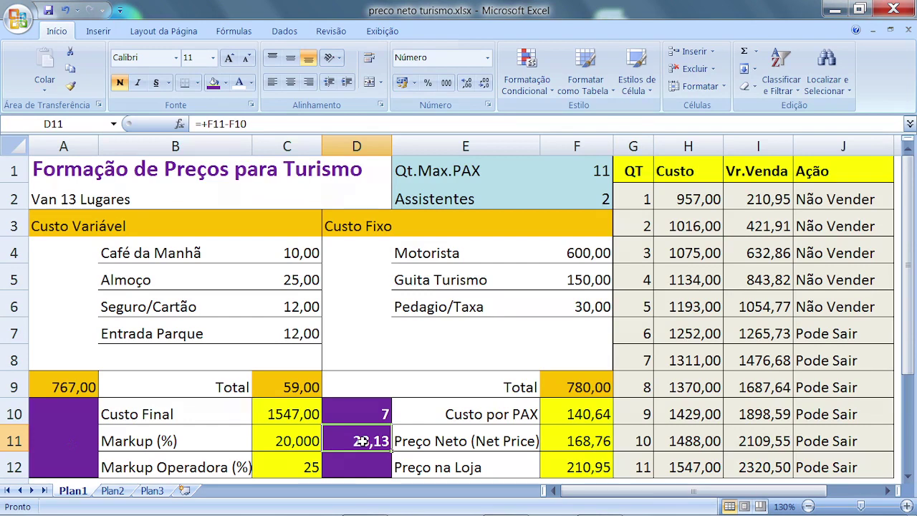
key("Home")
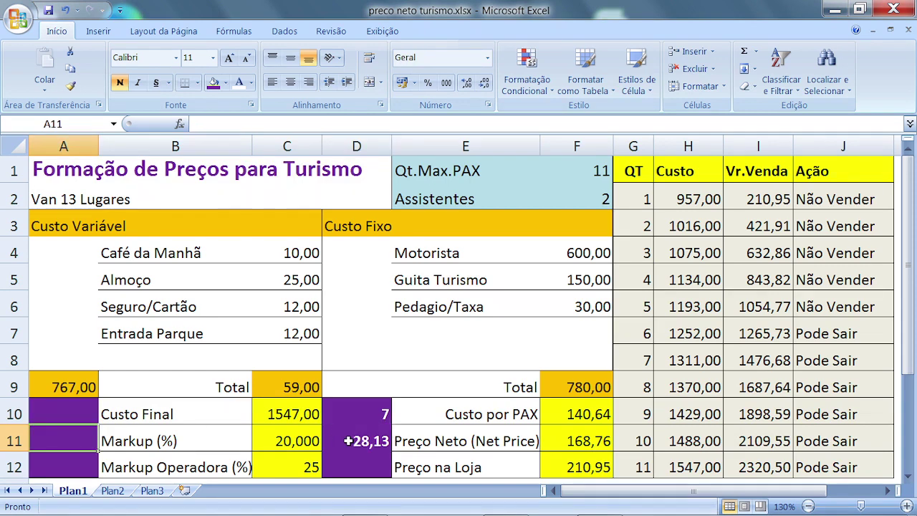
left_click(72, 411)
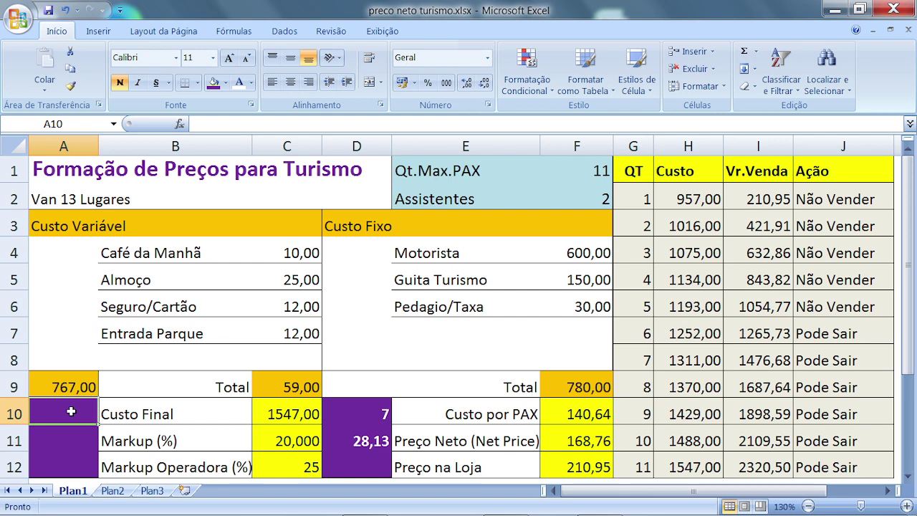
type("1")
left_click(61, 439)
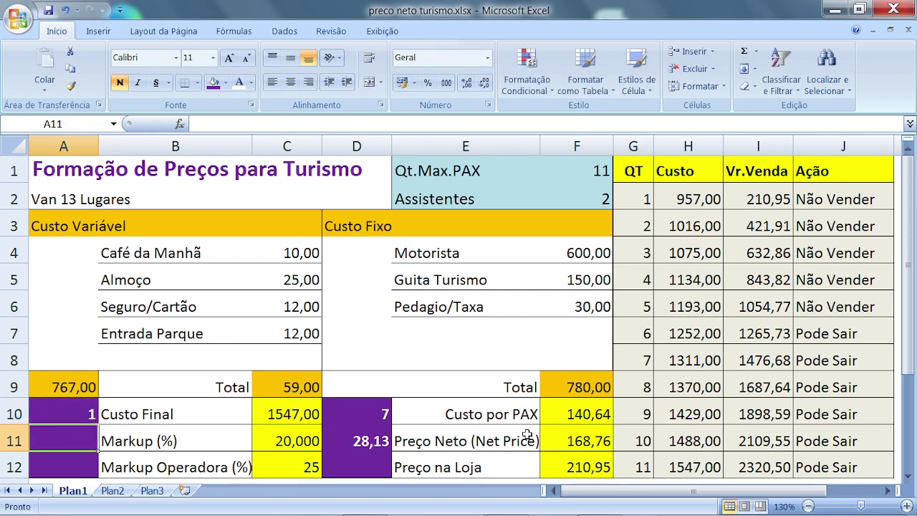
type("+")
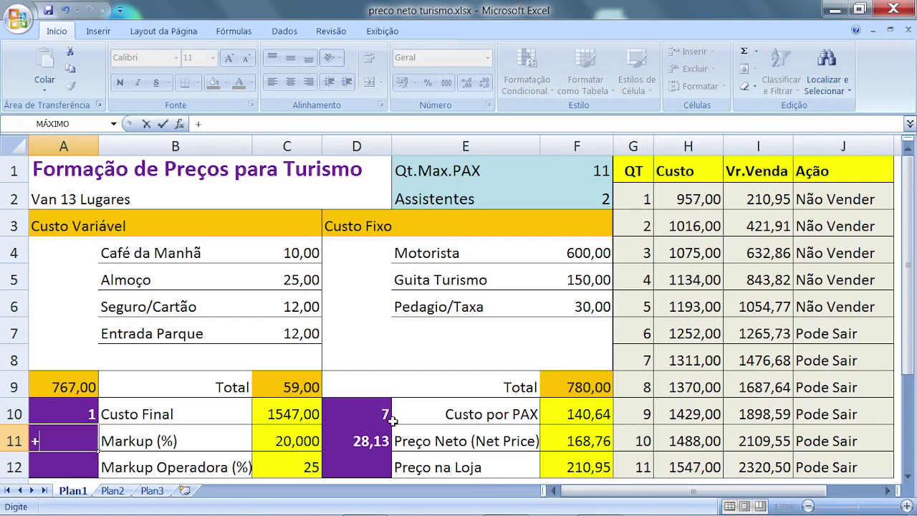
left_click(587, 441)
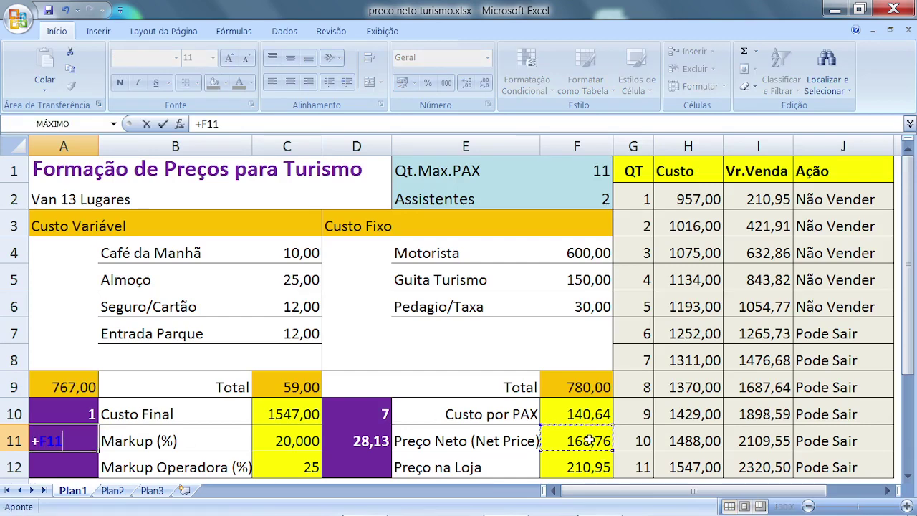
type("-")
left_click(590, 407)
key("Return")
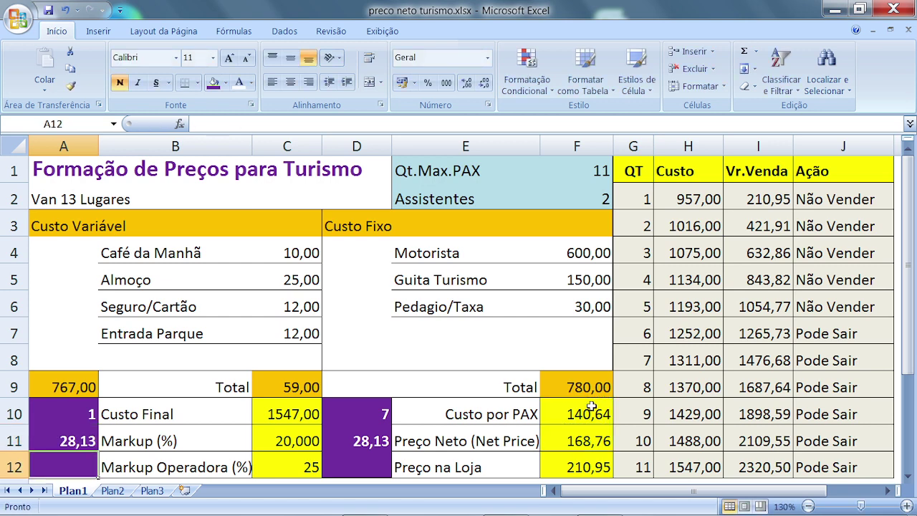
Step: Replace the formula in D11 with +A11*D10 to multiply the per-passenger profit by the quantity in D10
left_click(361, 444)
type("+")
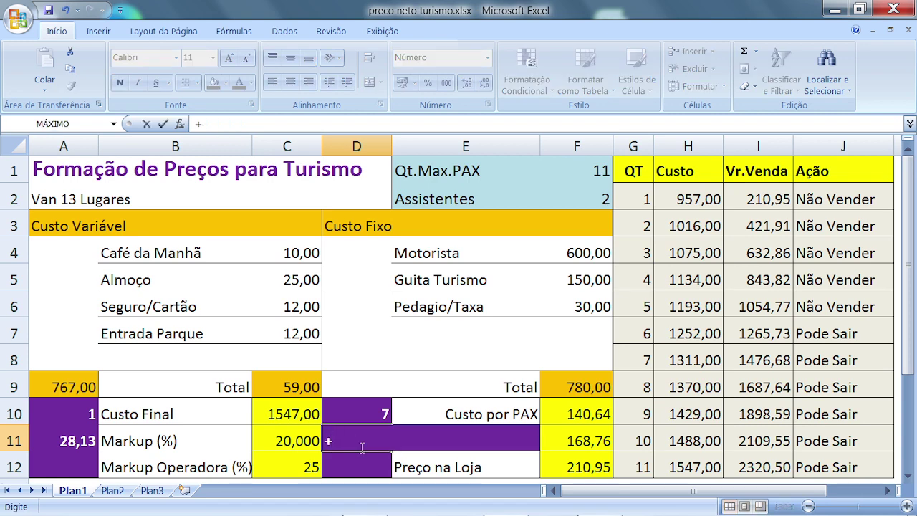
left_click(83, 441)
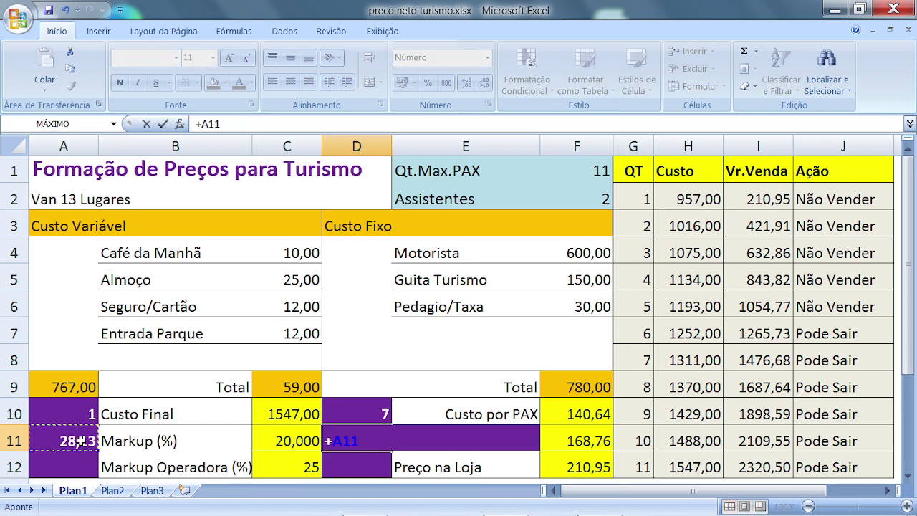
type("*")
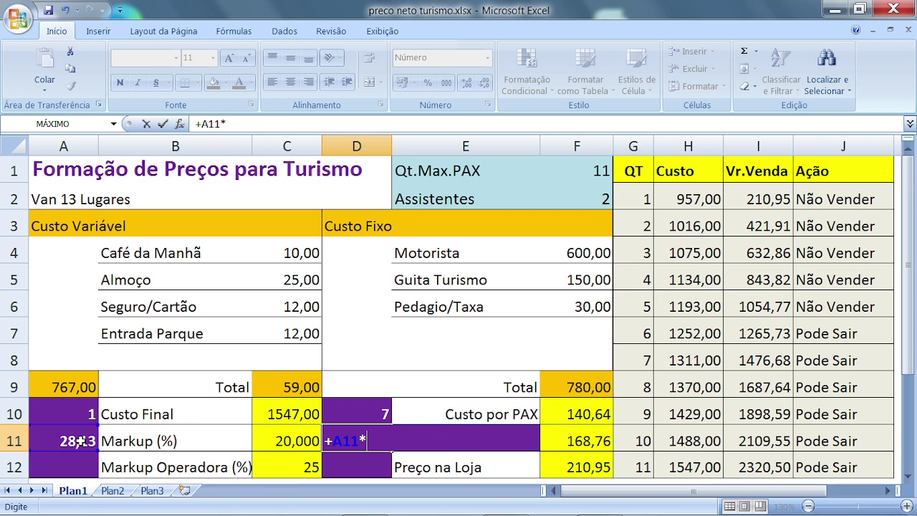
left_click(347, 420)
key("Return")
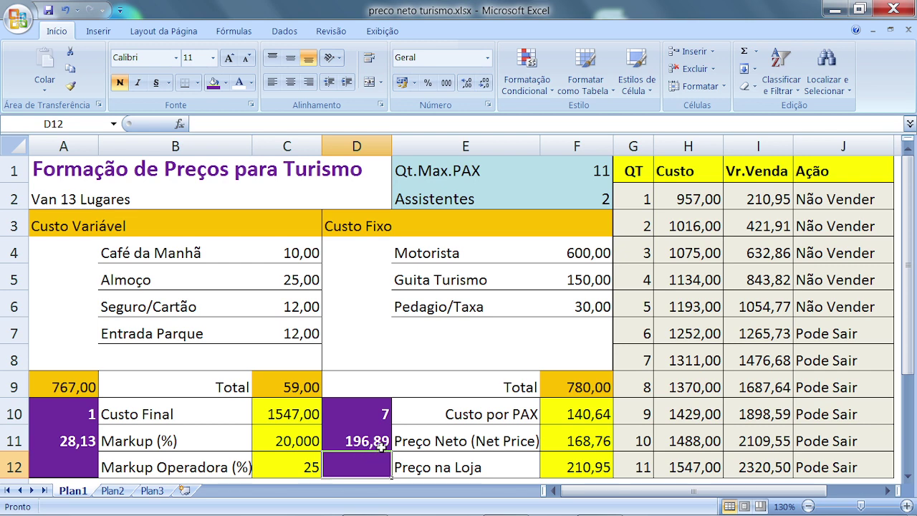
left_click(371, 415)
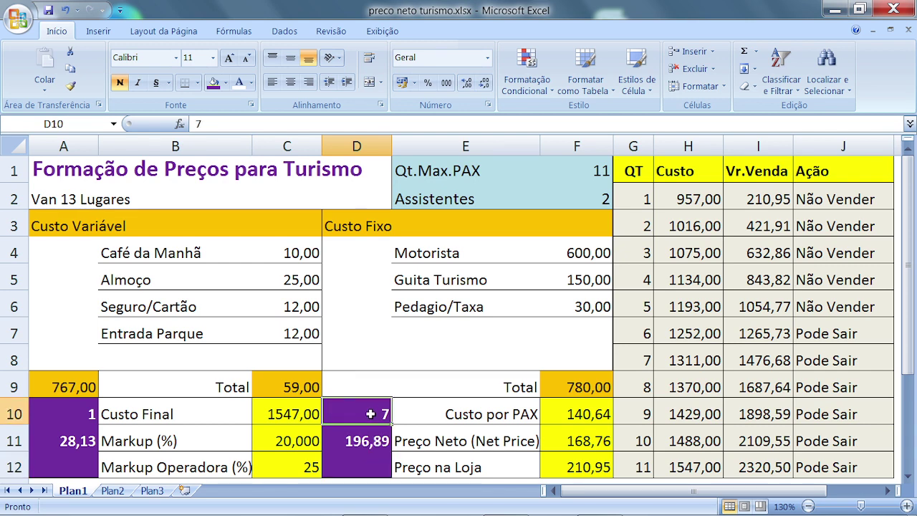
Step: Set the passenger quantity in D10 to 11 for the profit calculation
type("11")
key("Return")
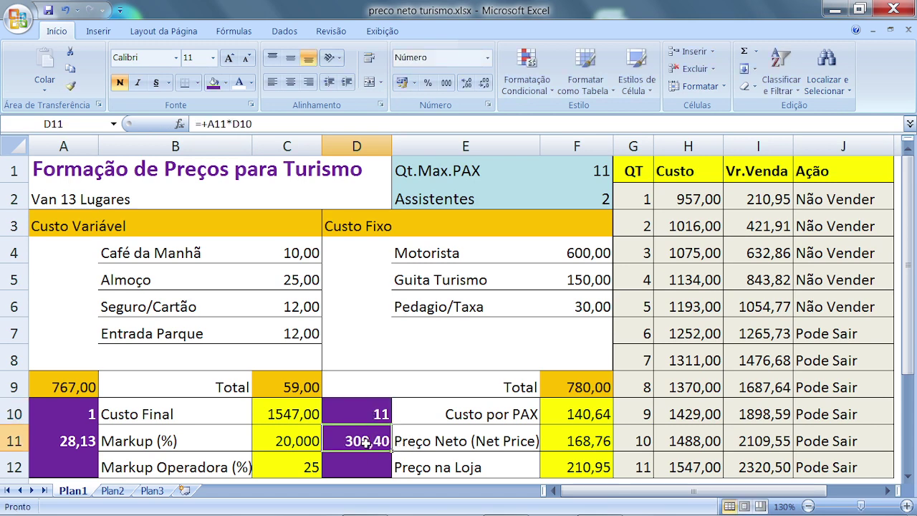
left_click(72, 436)
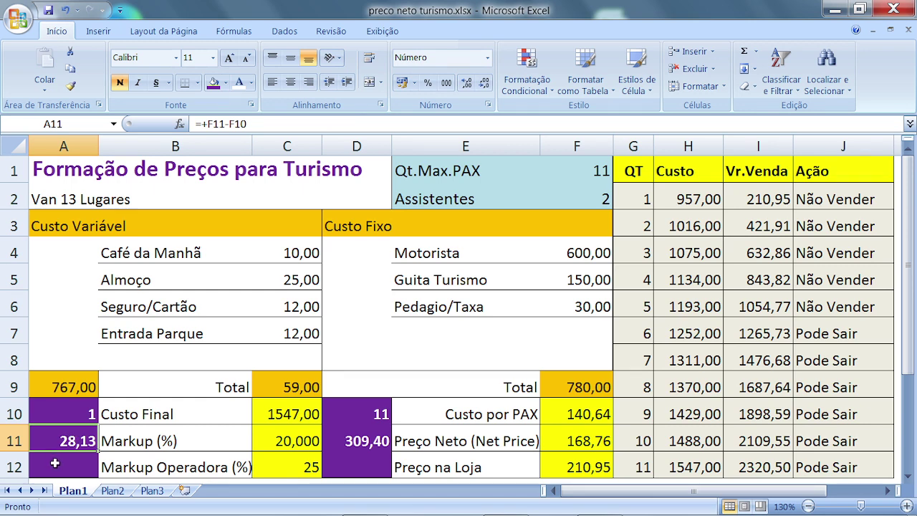
Step: Enter the formula +F12-F11 in A12 to subtract Preço Neto from Preço na Loja for one passenger
left_click(55, 464)
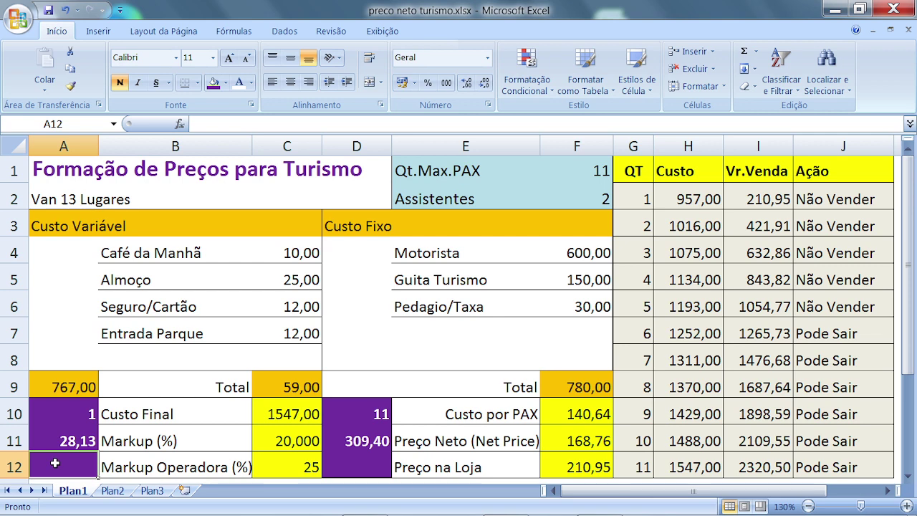
type("+")
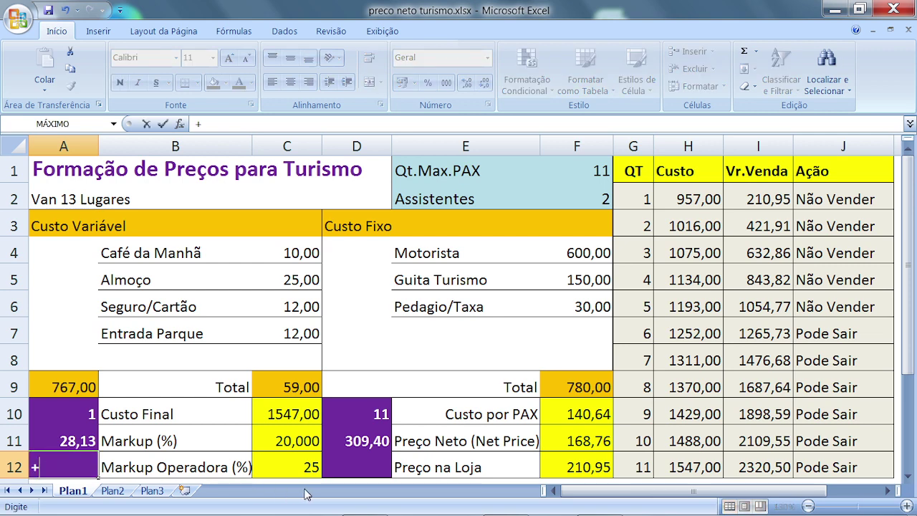
left_click(572, 468)
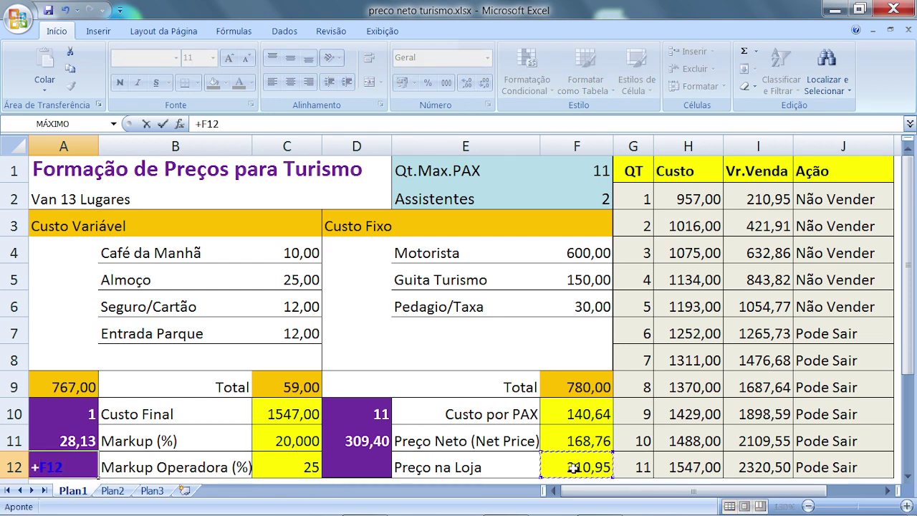
type("-")
left_click(596, 441)
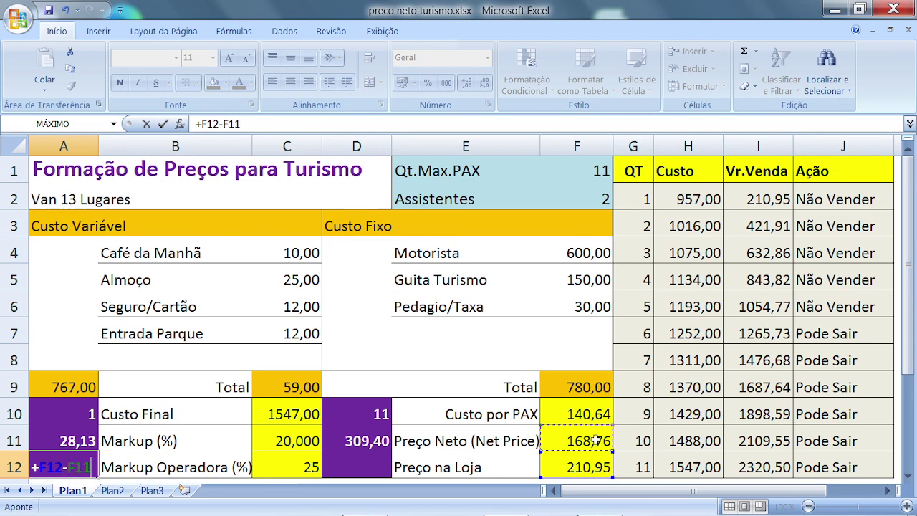
key("Return")
left_click(466, 333)
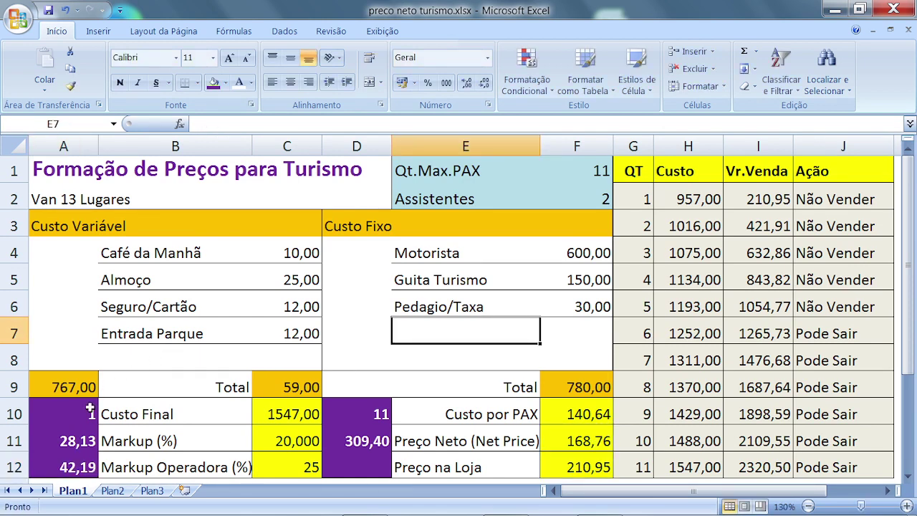
left_click(85, 467)
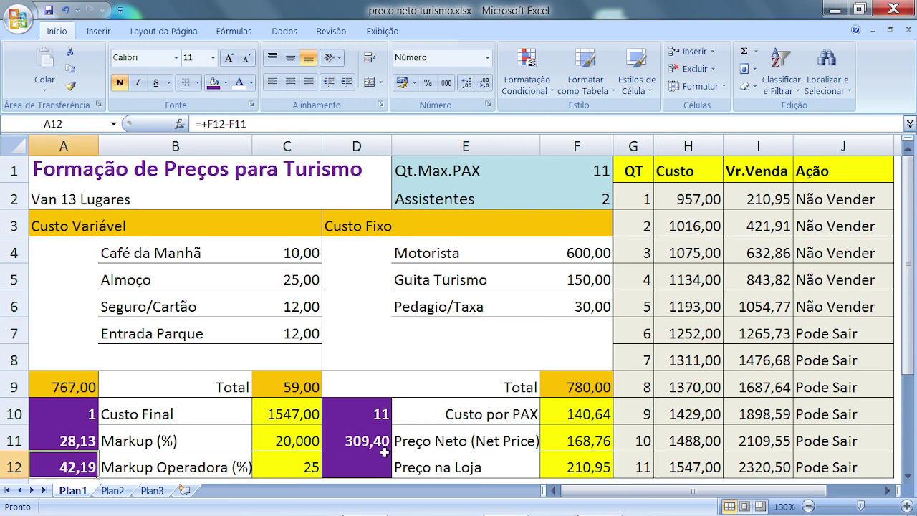
Step: Enter the formula +D10*A12 in D12 to multiply the per-passenger store margin by the quantity
left_click(354, 463)
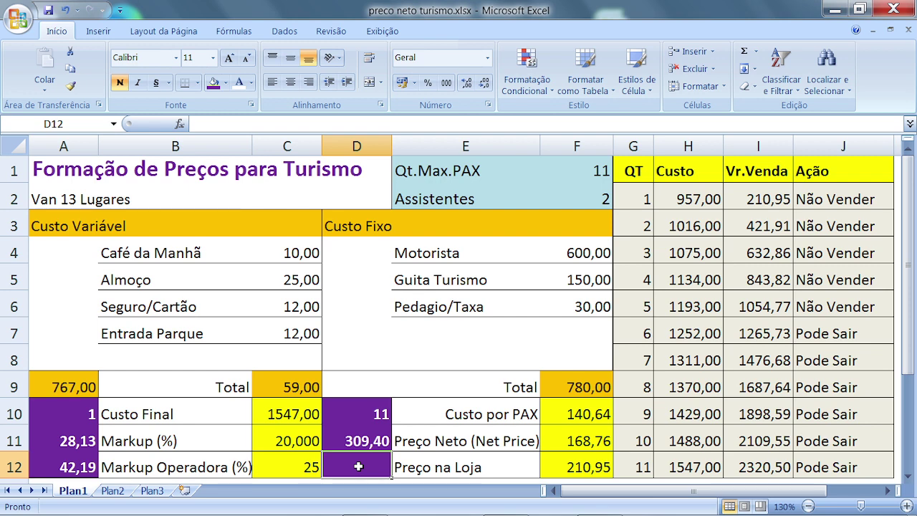
type("+")
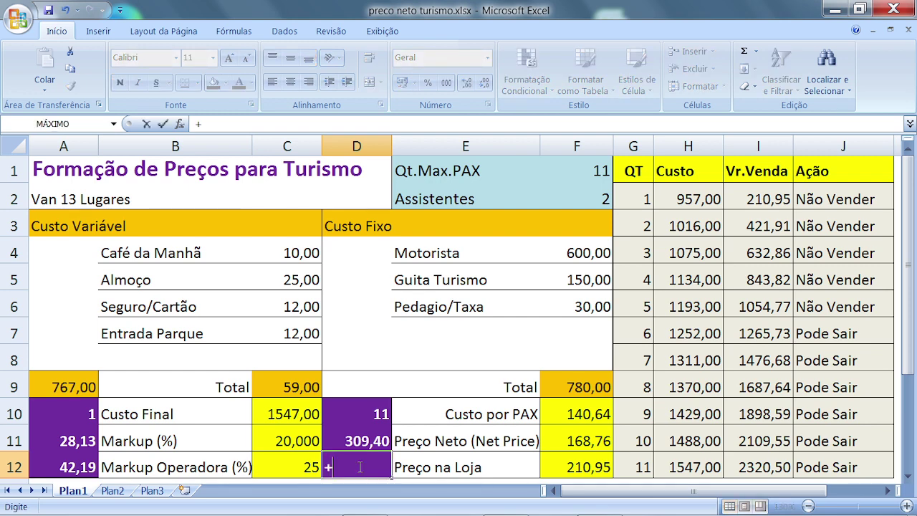
left_click(369, 407)
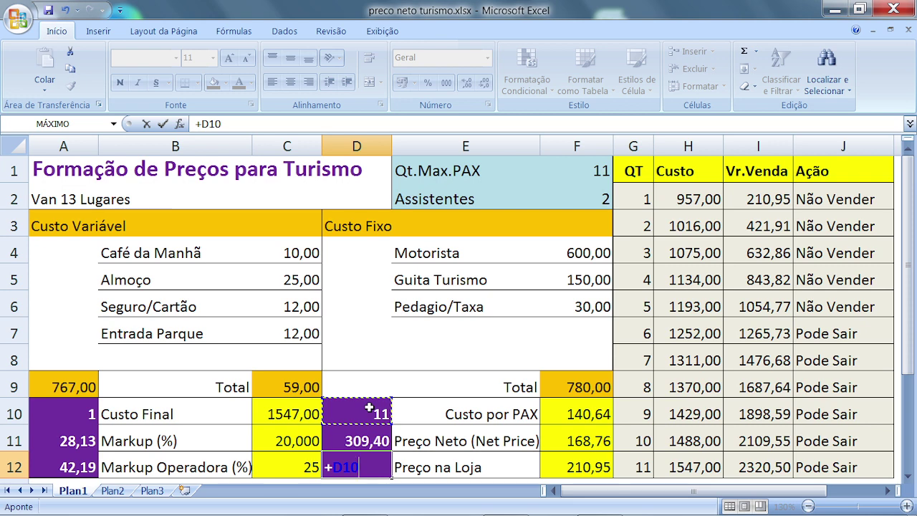
type("*")
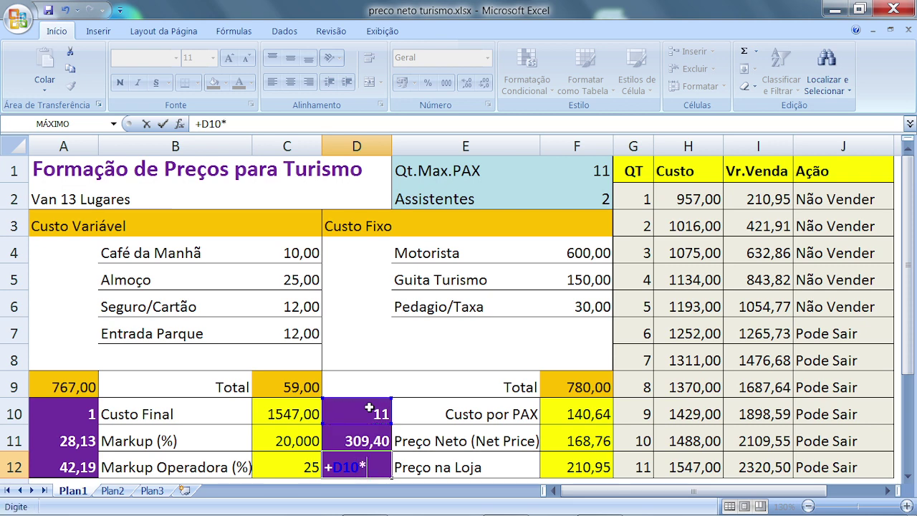
left_click(86, 467)
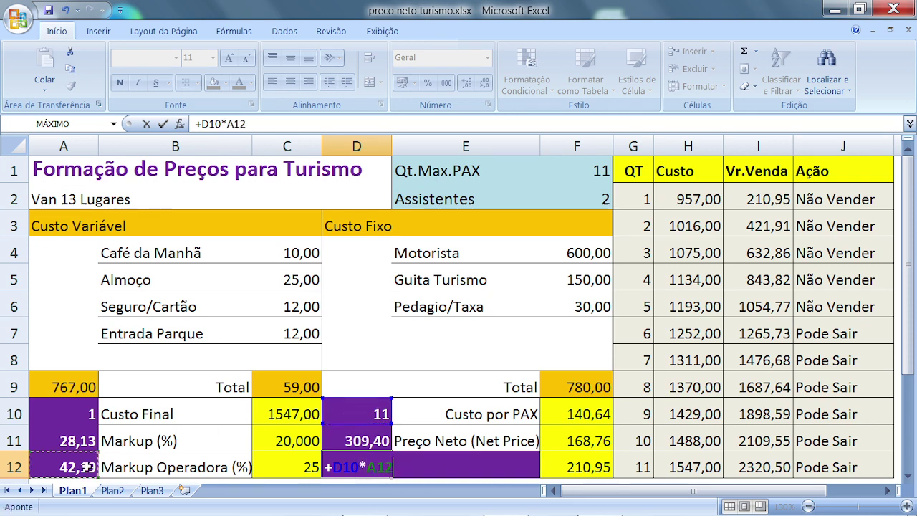
key("Return")
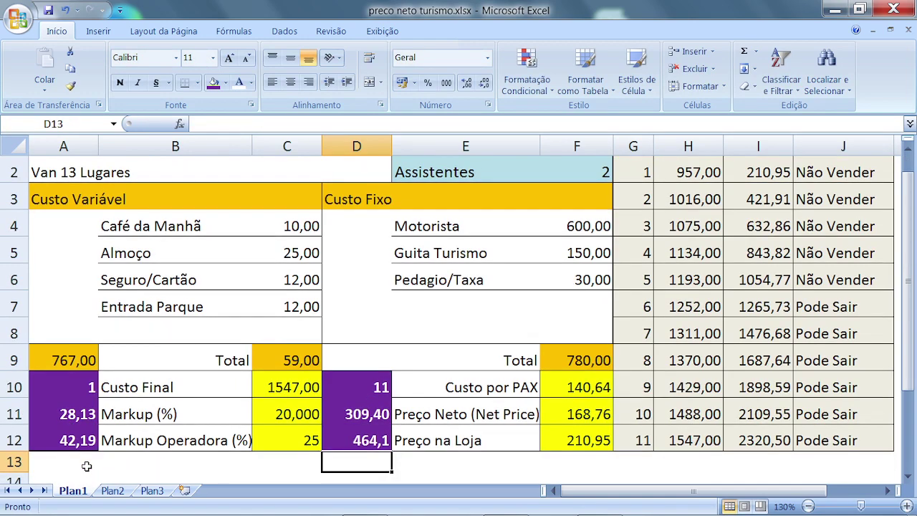
scroll(217, 318, "down", 1)
scroll(351, 286, "up", 2)
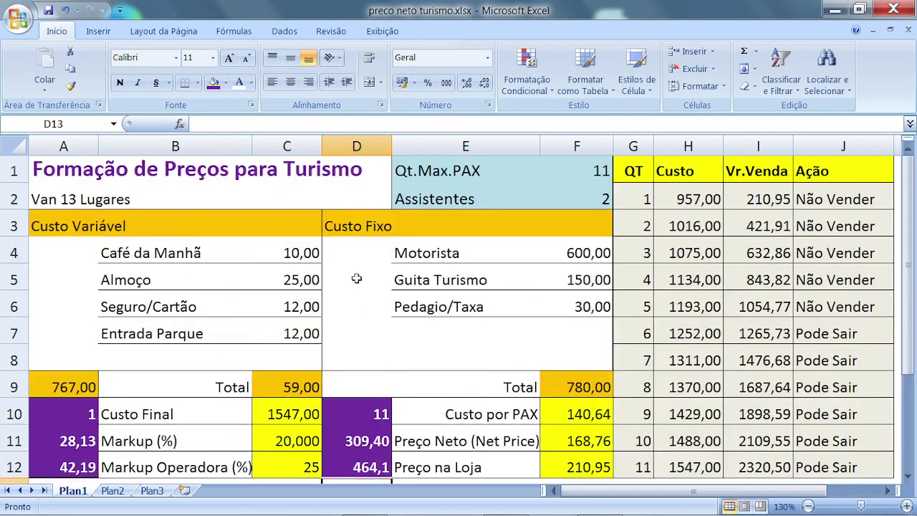
scroll(356, 280, "down", 1)
left_click(356, 278)
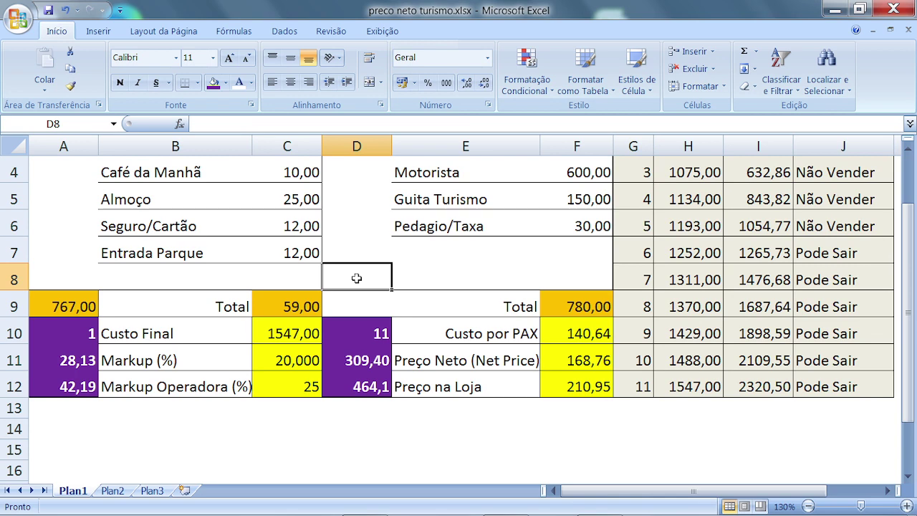
key("Up")
key("Up")
key("Up")
key("Up")
key("Up")
key("Up")
key("Up")
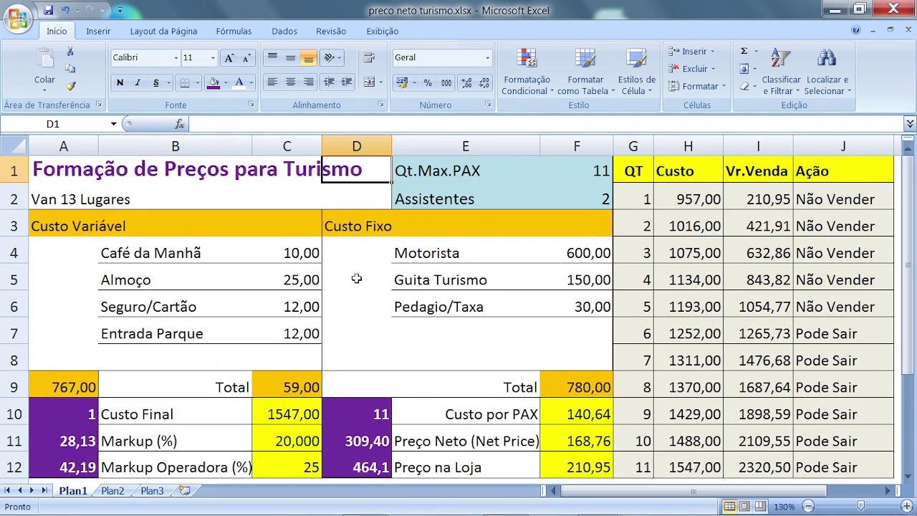
Step: Show A11:A12 with three decimal places and return them to two
mouse_move(74, 467)
left_mouse_down()
mouse_move(74, 441)
mouse_move(68, 456)
left_mouse_up()
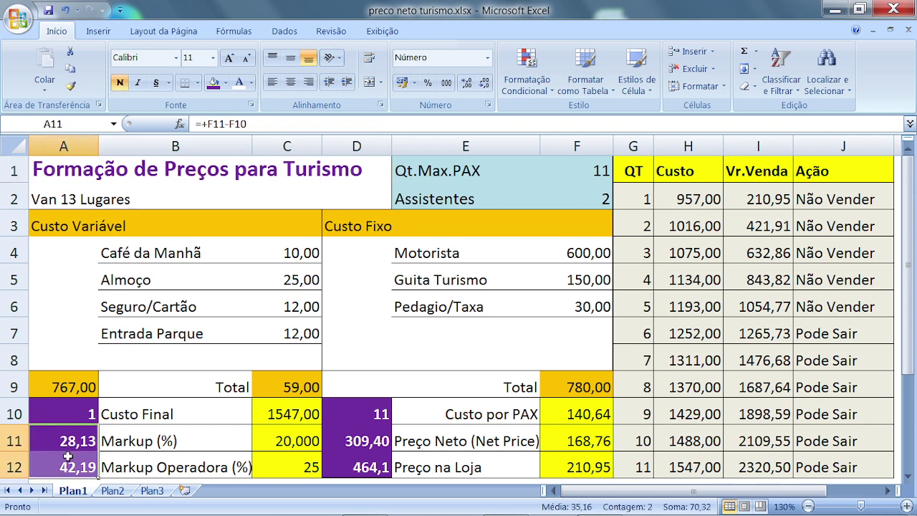
scroll(433, 104, "down", 1)
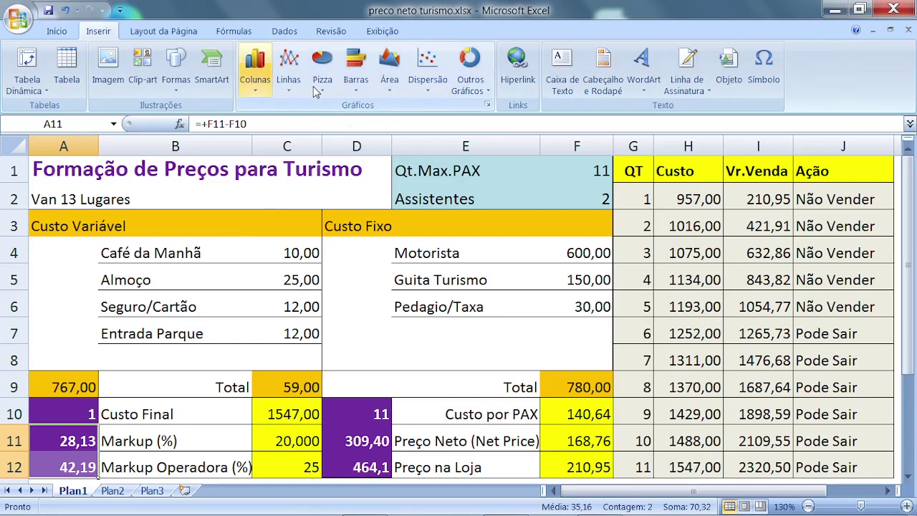
left_click(63, 35)
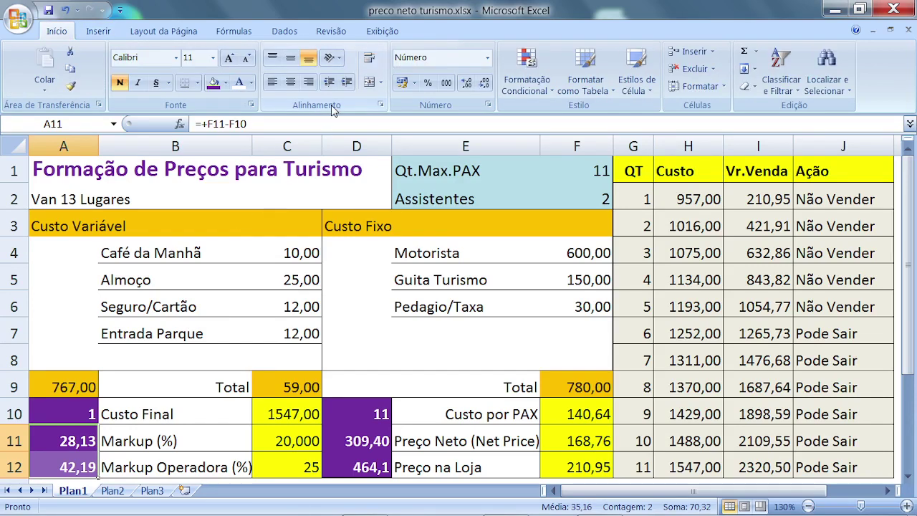
left_click(465, 83)
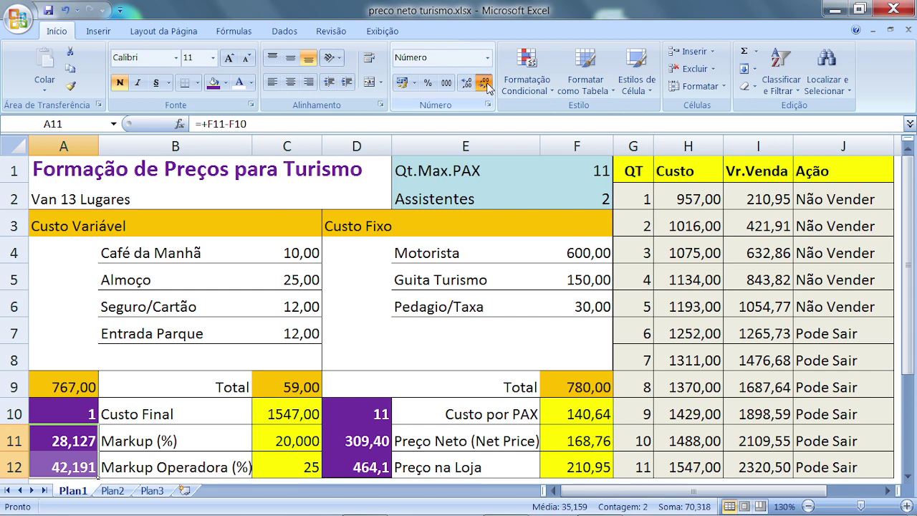
left_click(484, 83)
Step: Format the quantity profits in D11:D12 with two decimal places
left_click(356, 441)
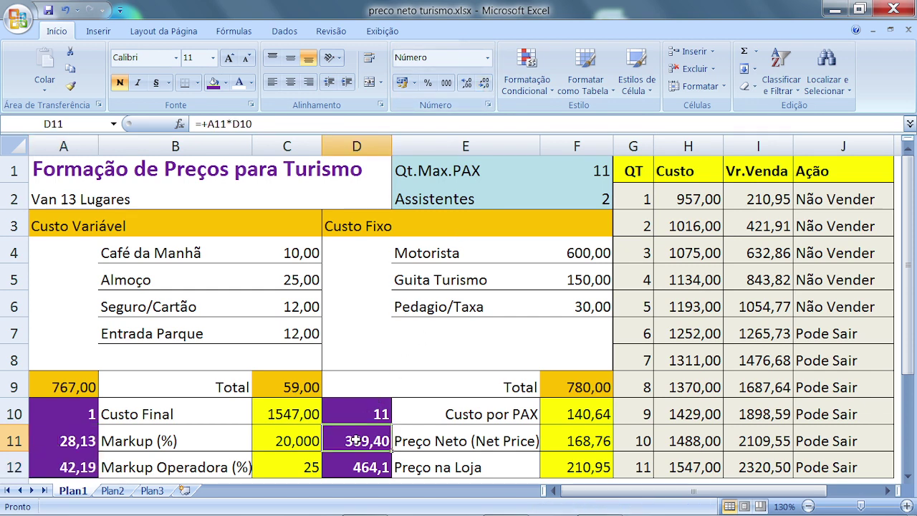
key("shift+Down")
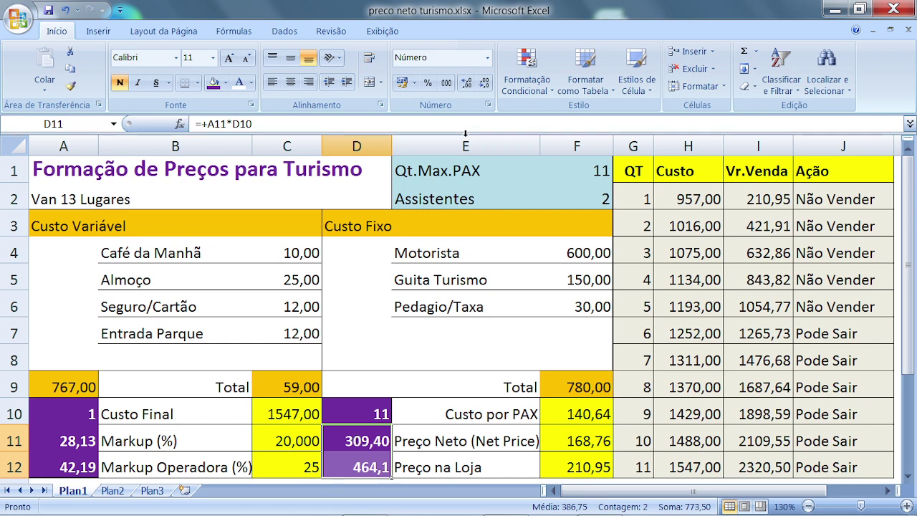
left_click(467, 84)
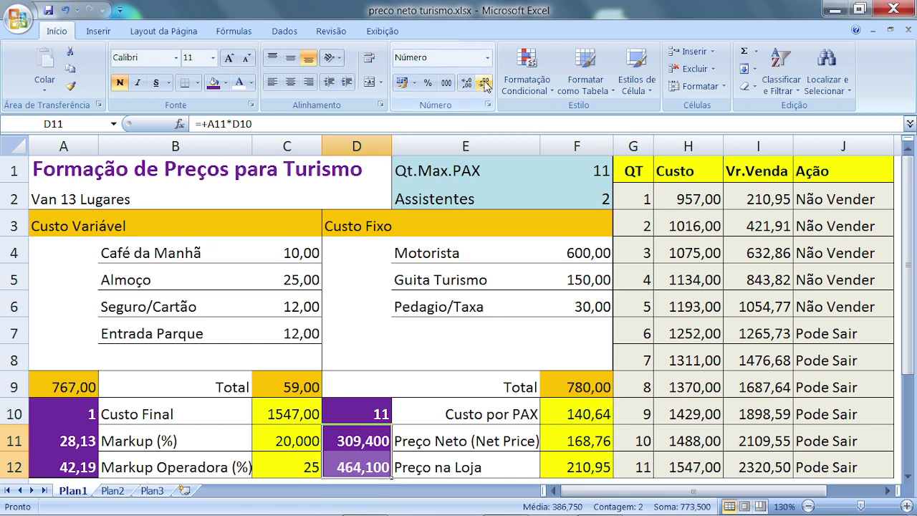
left_click(485, 84)
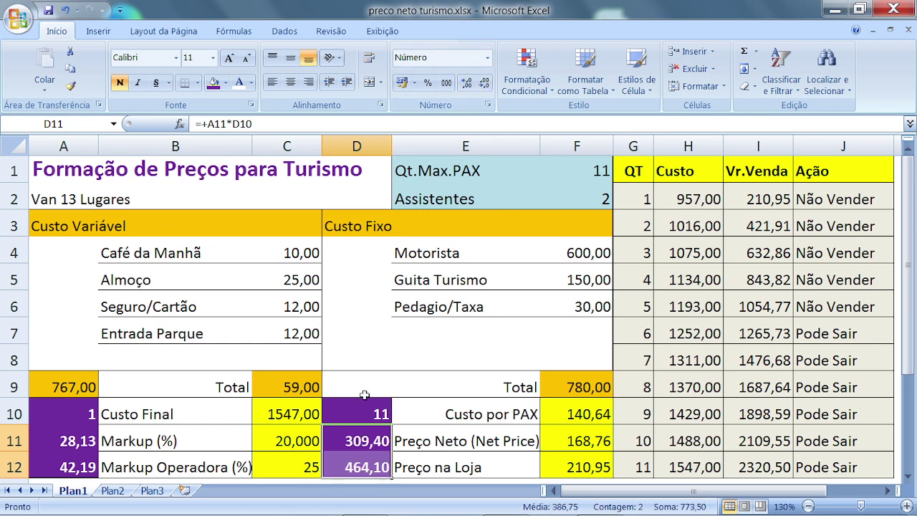
left_click(360, 437)
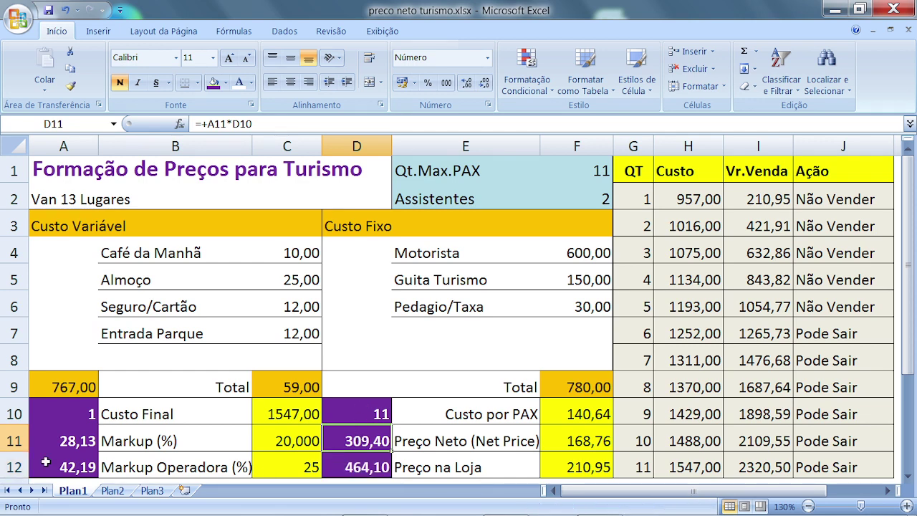
left_click(66, 443)
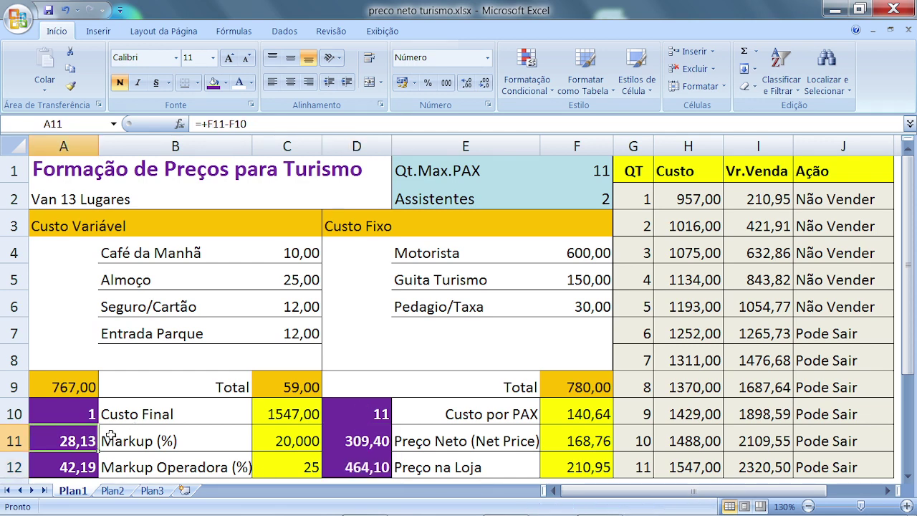
left_click(51, 462)
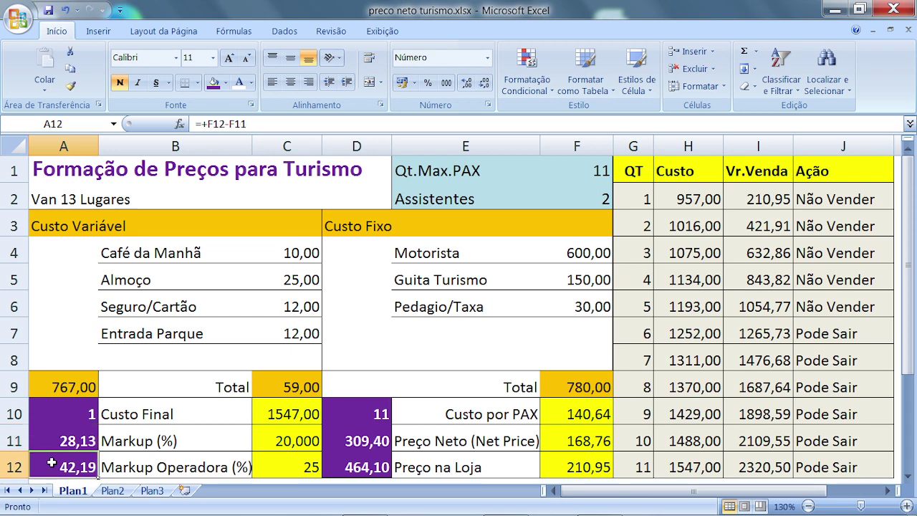
Step: Format the Markup Operadora (%) value in C12 with three decimal places
left_click(292, 467)
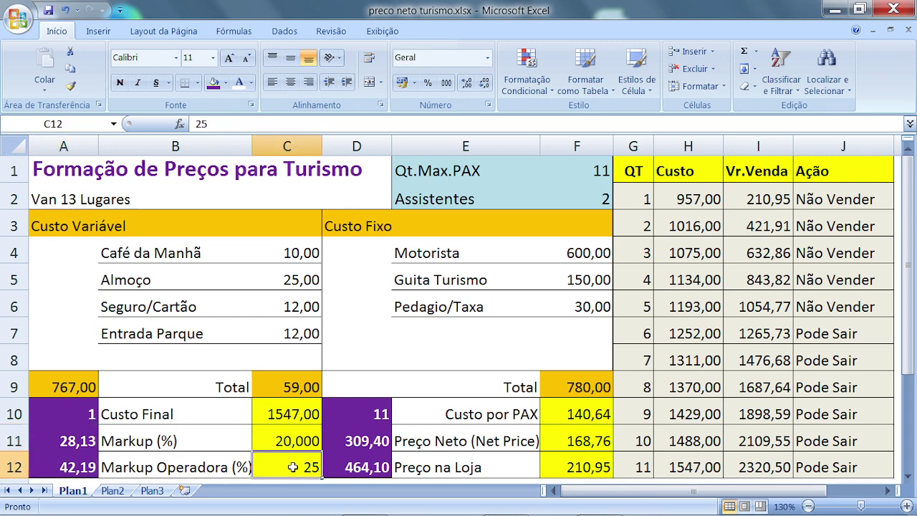
left_click(467, 83)
left_click(467, 83)
left_click(467, 83)
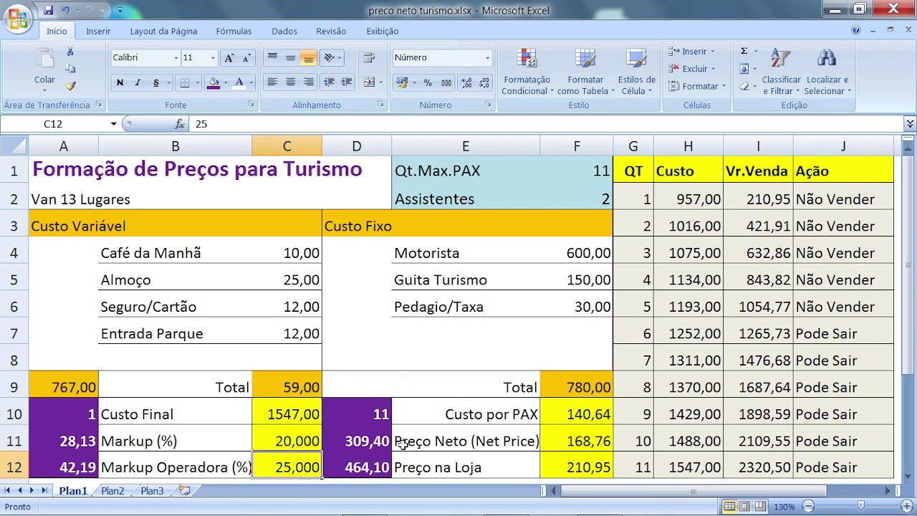
left_click(365, 463)
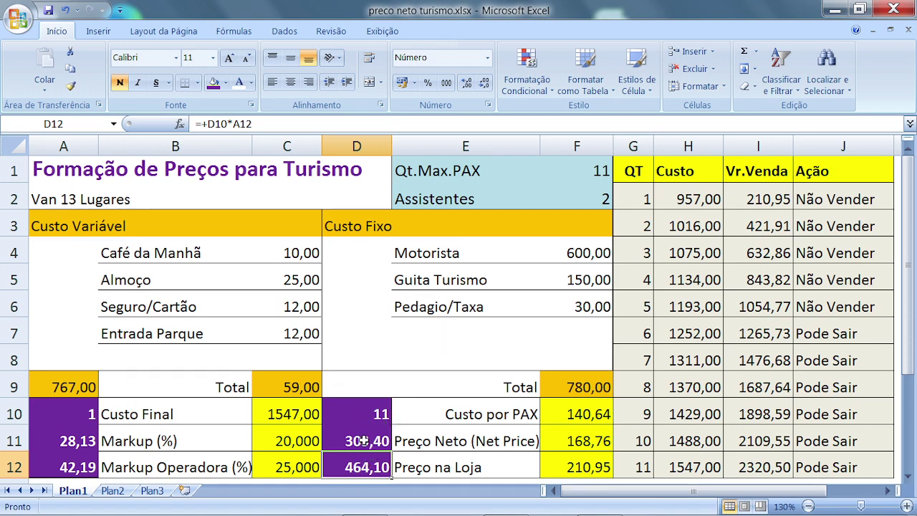
scroll(374, 451, "down", 2)
scroll(398, 358, "up", 1)
scroll(411, 306, "down", 2)
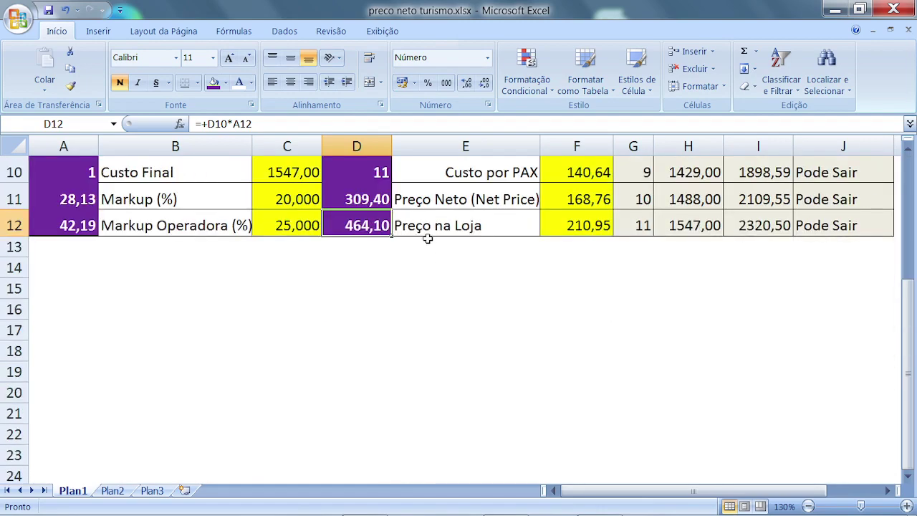
scroll(428, 240, "up", 2)
left_click(428, 239)
scroll(428, 240, "up", 1)
key("Up")
key("Up")
key("Up")
key("Up")
key("Up")
key("Up")
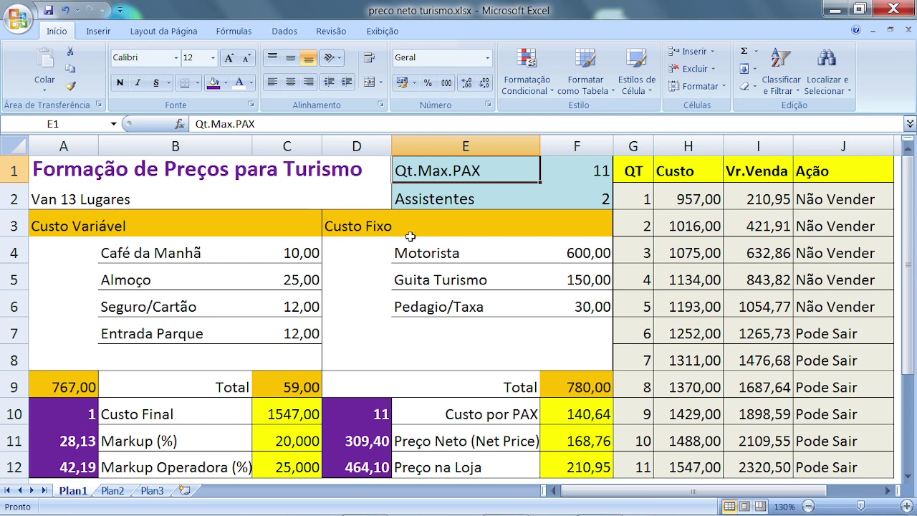
Step: Center the Total label in B9 horizontally
left_click(139, 380)
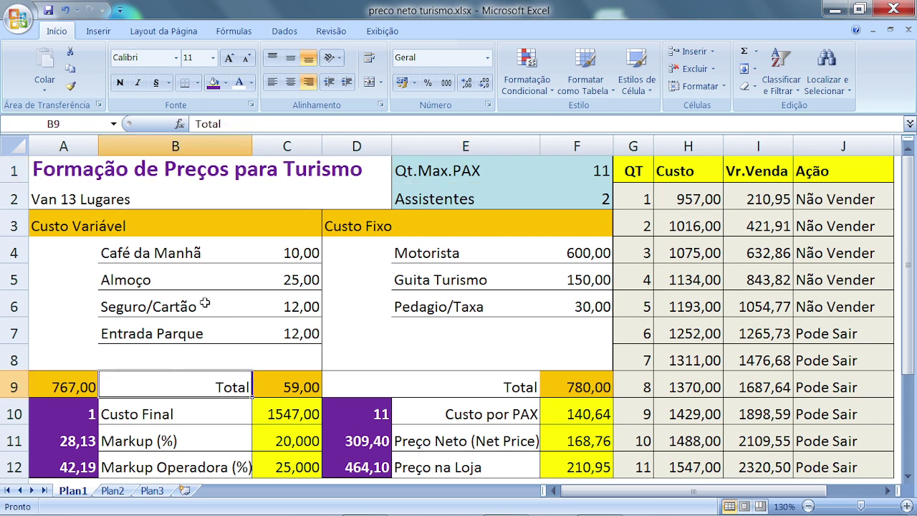
left_click(290, 83)
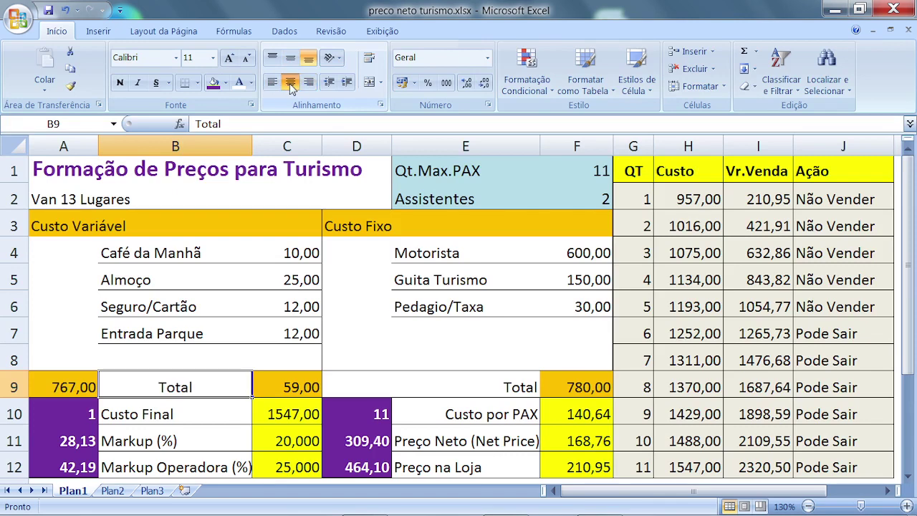
Step: Rewrite the Total label in B9 as "Total <= Total => Unitário"
left_click(240, 124)
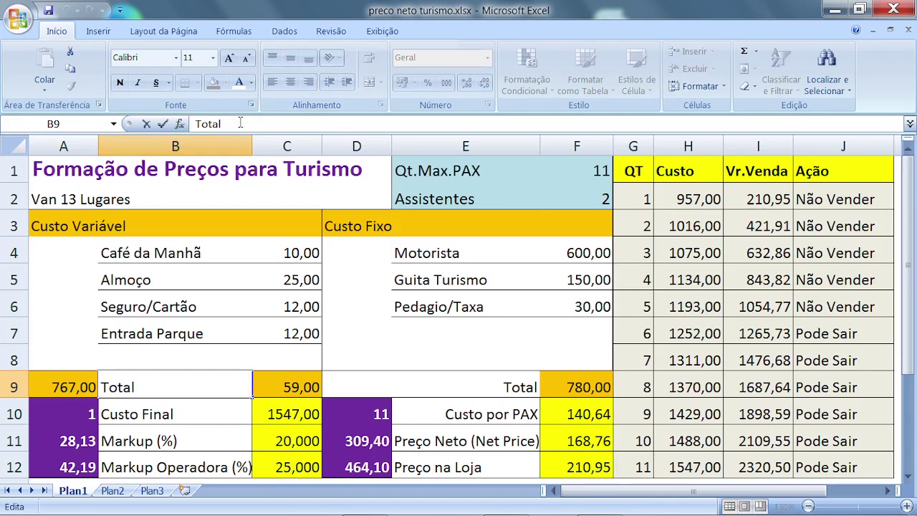
key("BackSpace")
key("BackSpace")
key("BackSpace")
key("BackSpace")
key("BackSpace")
type("Tota")
type("<=")
type("Total")
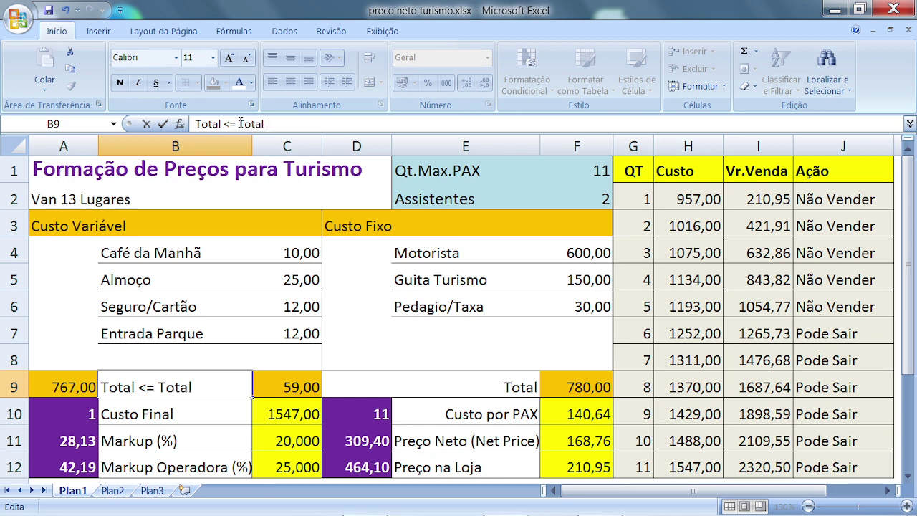
type(" => Unitário")
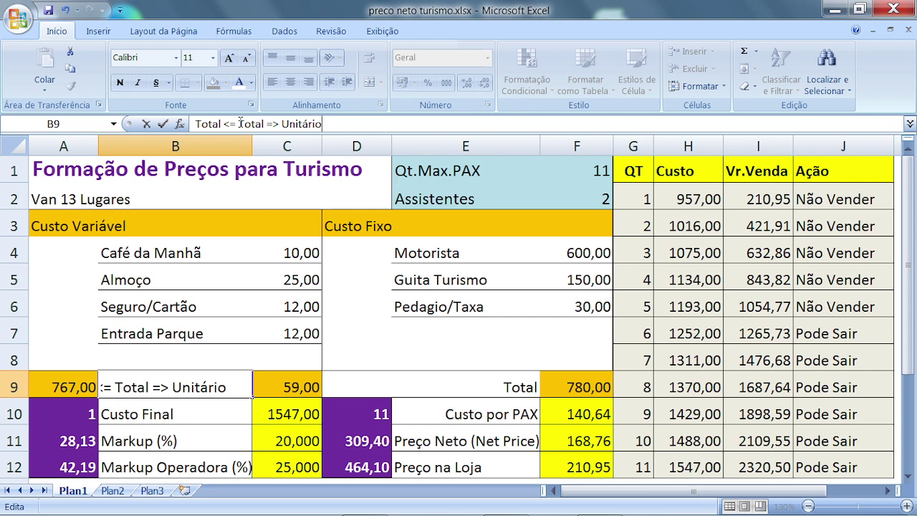
Step: Replace the first word of the B9 label with "Geral" so it reads "Geral <= Total => Unitário"
left_click(224, 124)
key("Left")
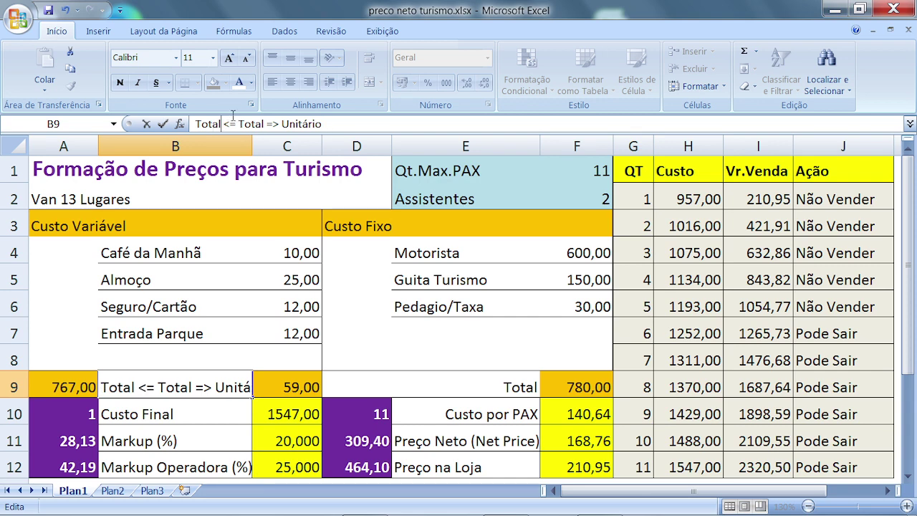
key("BackSpace")
key("BackSpace")
key("BackSpace")
key("BackSpace")
key("BackSpace")
type("Geral")
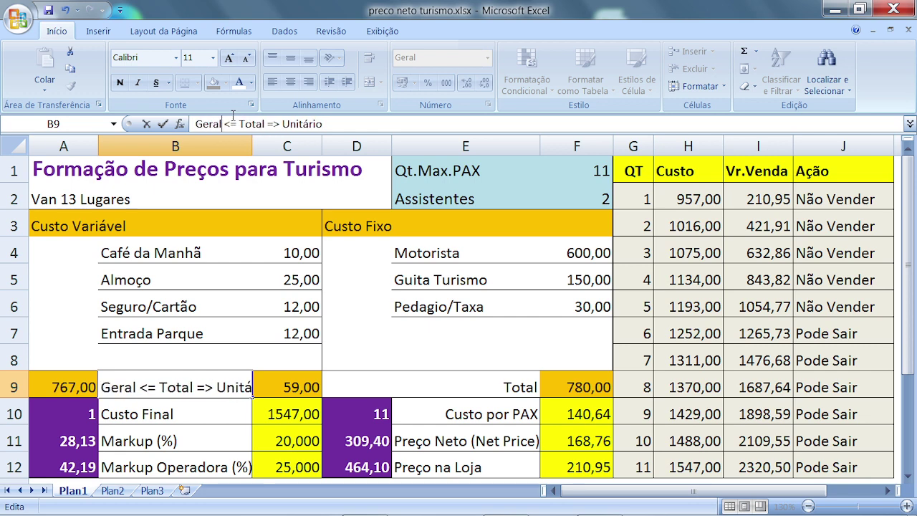
key("Return")
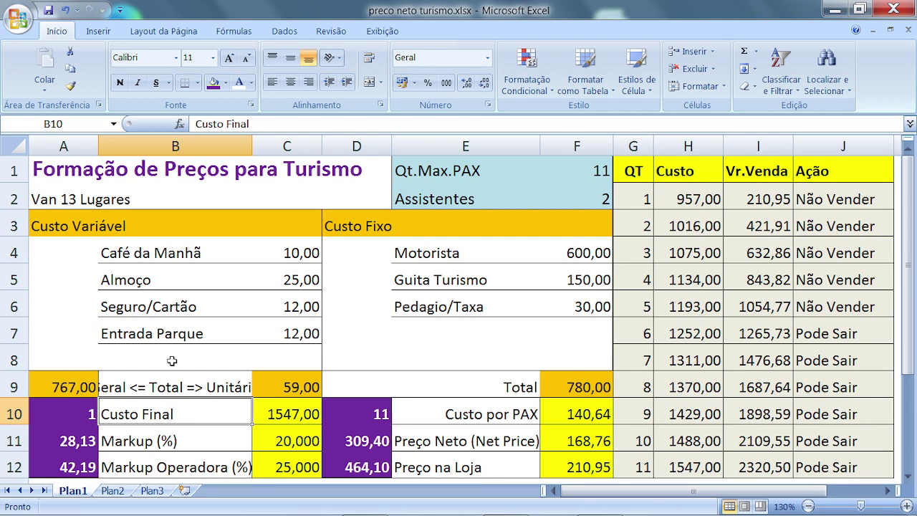
Step: Format the B9 label in bold at font size 9 so it fits the cell
left_click(170, 387)
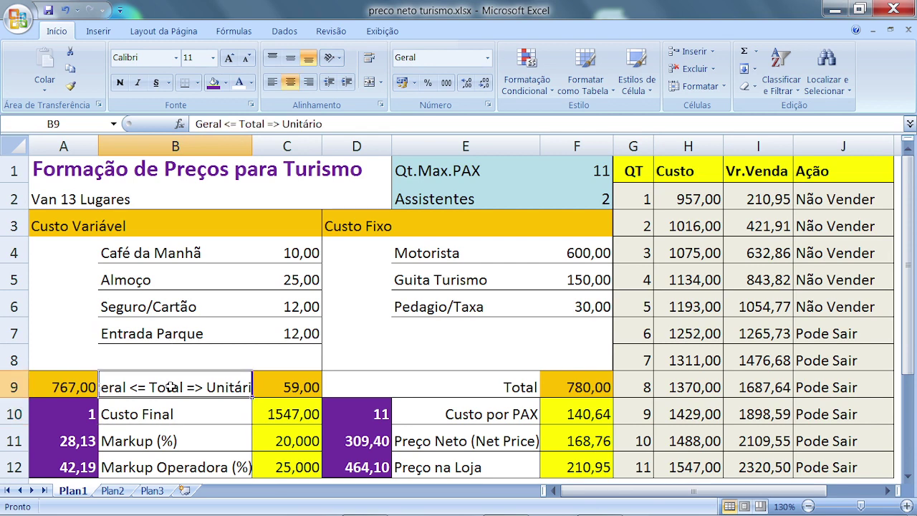
left_click(246, 58)
left_click(247, 58)
left_click(246, 58)
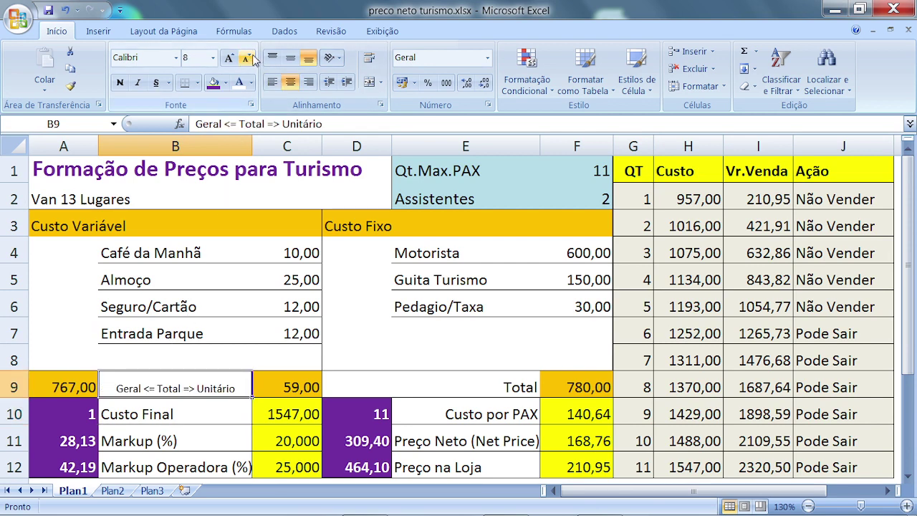
left_click(120, 82)
left_click(230, 58)
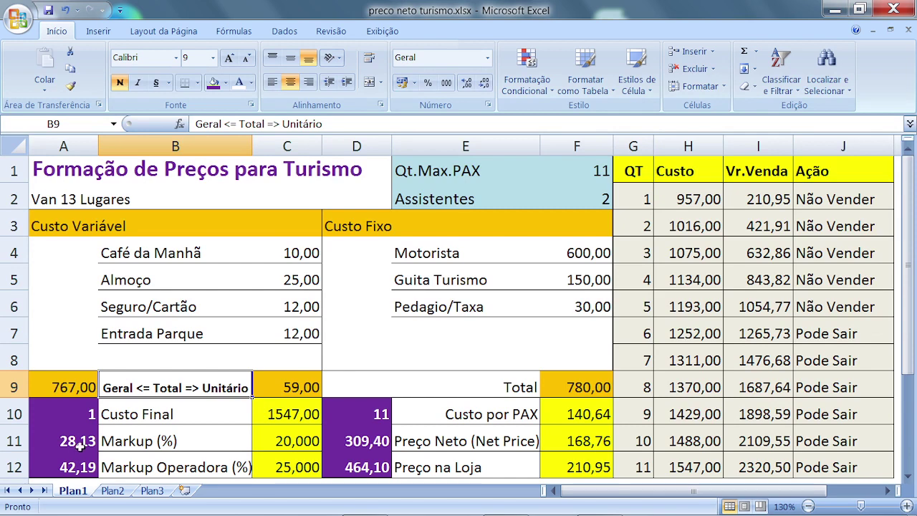
Step: Set the passenger quantity in D10 to 7
left_click(353, 416)
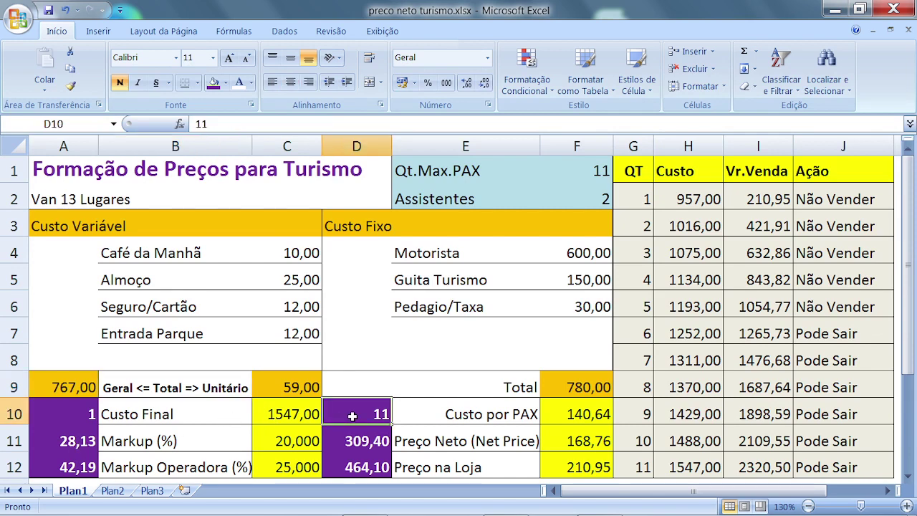
type("7")
key("Return")
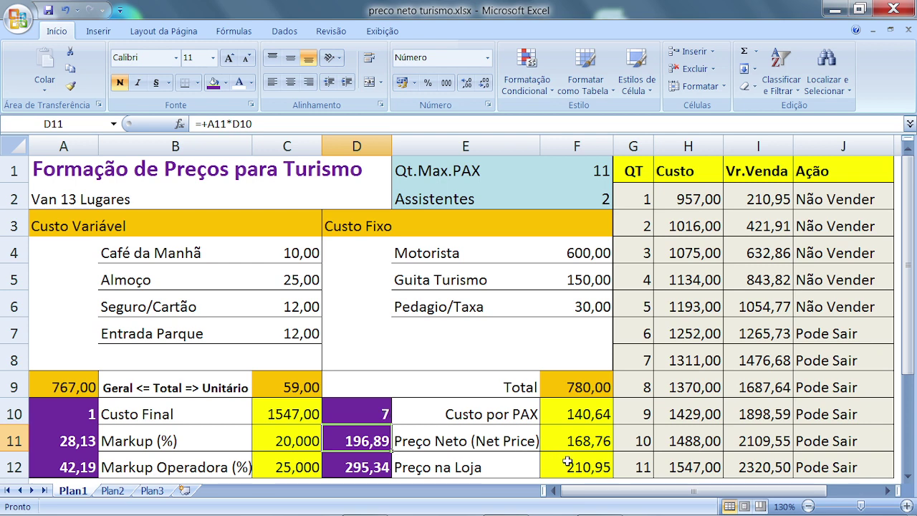
Step: Reduce the sheet title in A1 to font size 14 to free cell D1
left_click(356, 169)
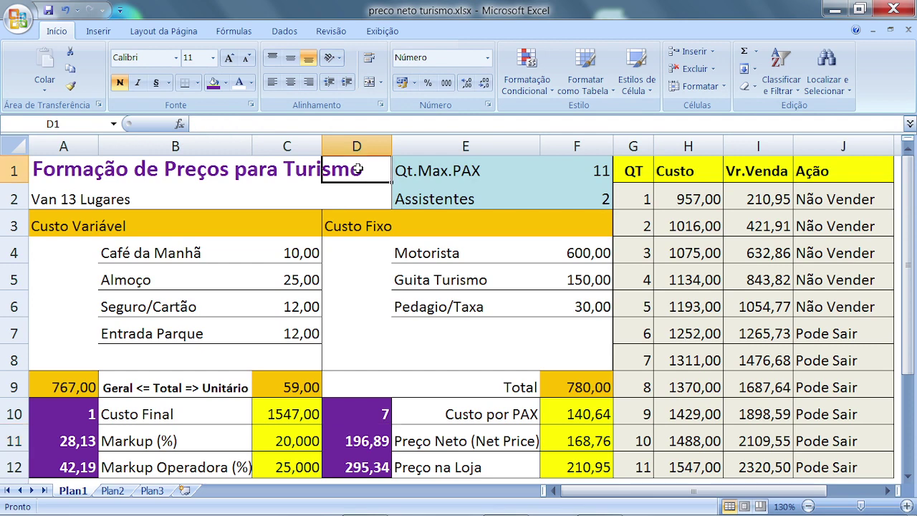
left_click(356, 192)
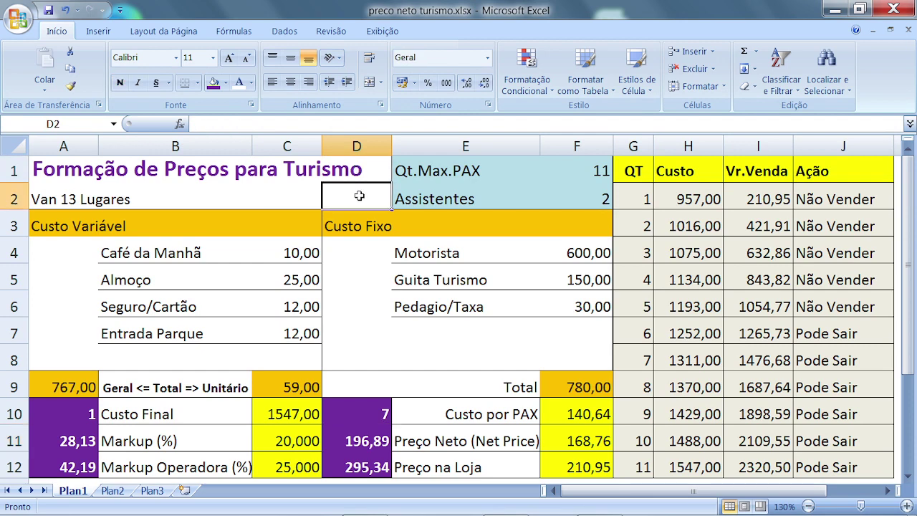
left_click(40, 172)
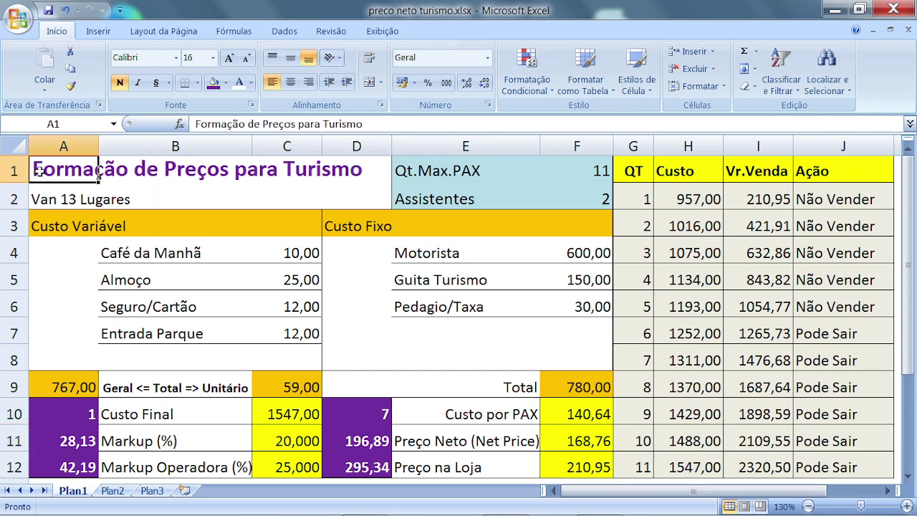
left_click(247, 60)
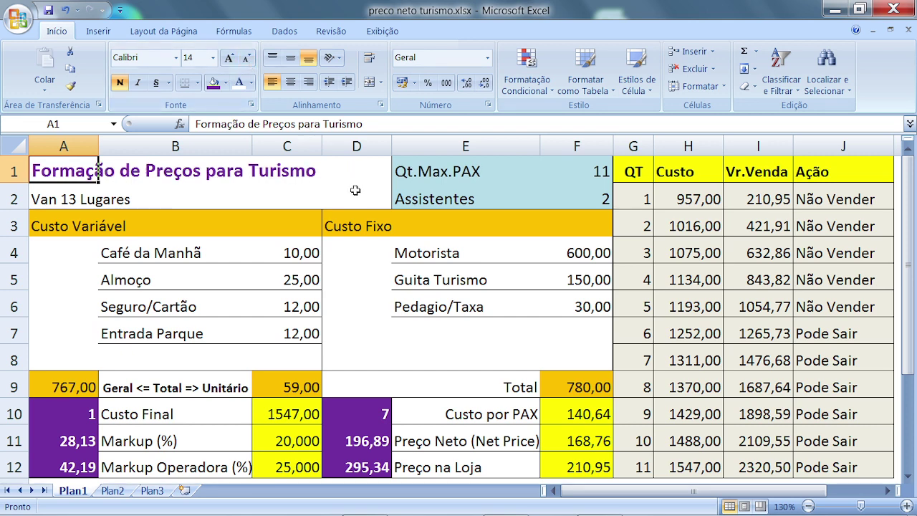
left_click_drag(363, 169, 365, 195)
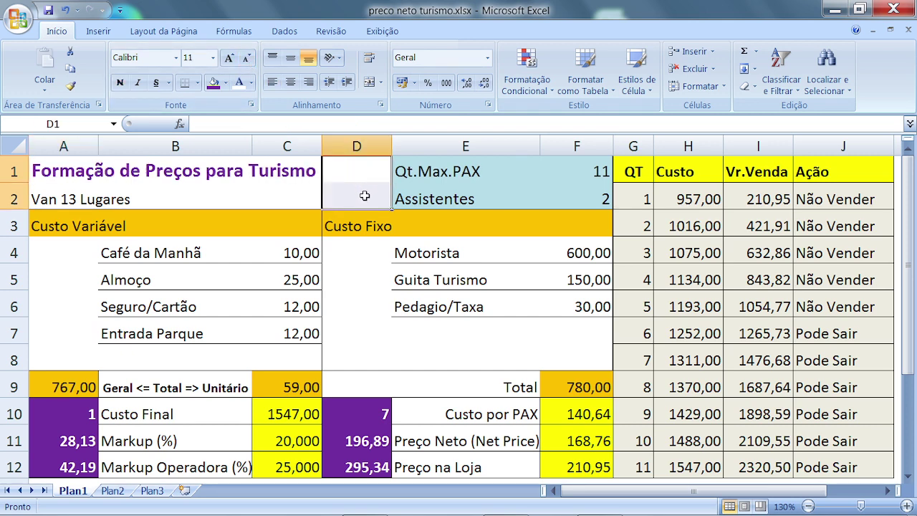
left_click(251, 85)
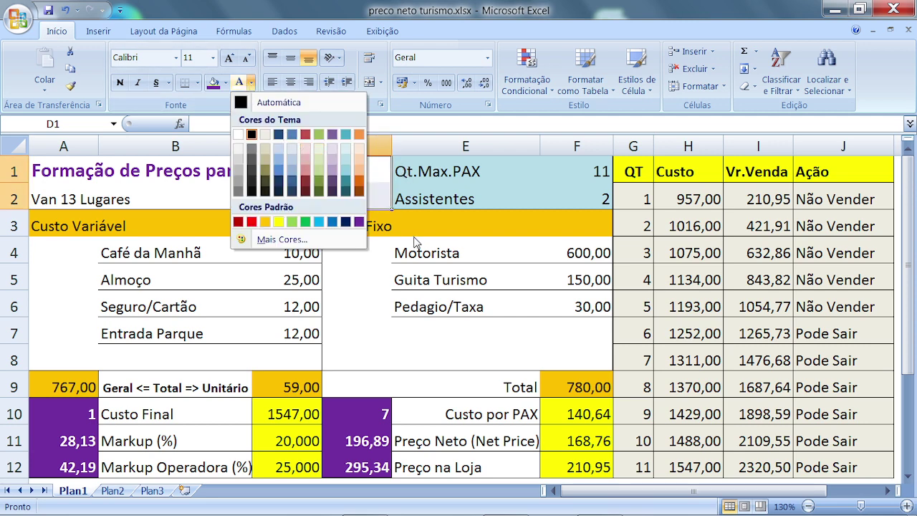
left_click(444, 199)
Step: Copy the purple profit cells D11:D12 with their formatting into D1:D2
left_click(344, 435)
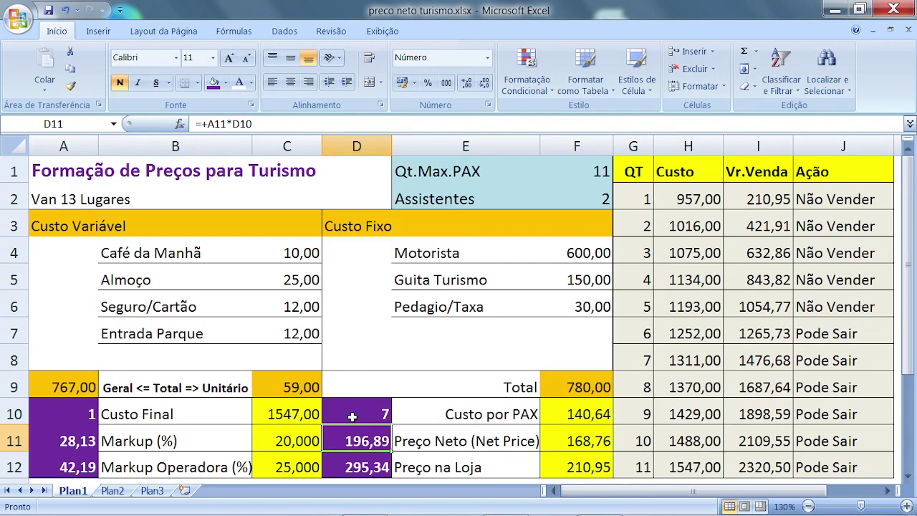
key("shift+Down")
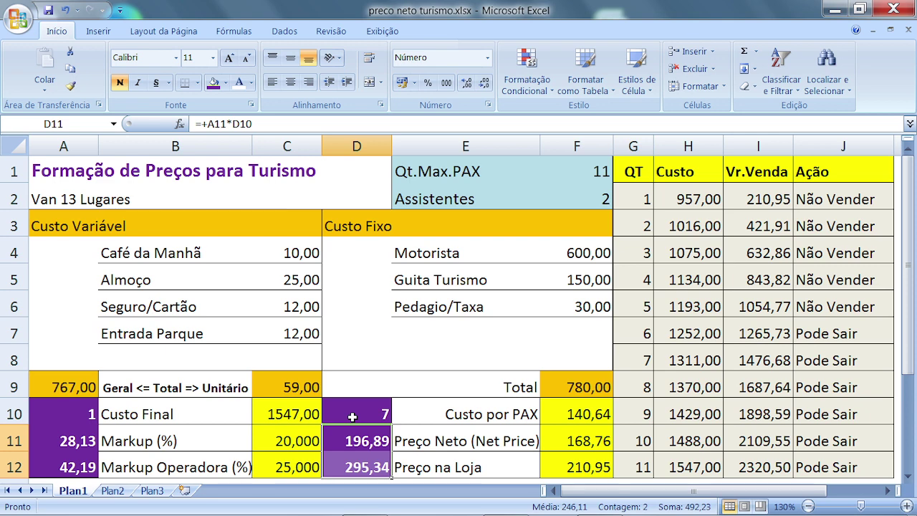
key("ctrl+c")
left_click(364, 167)
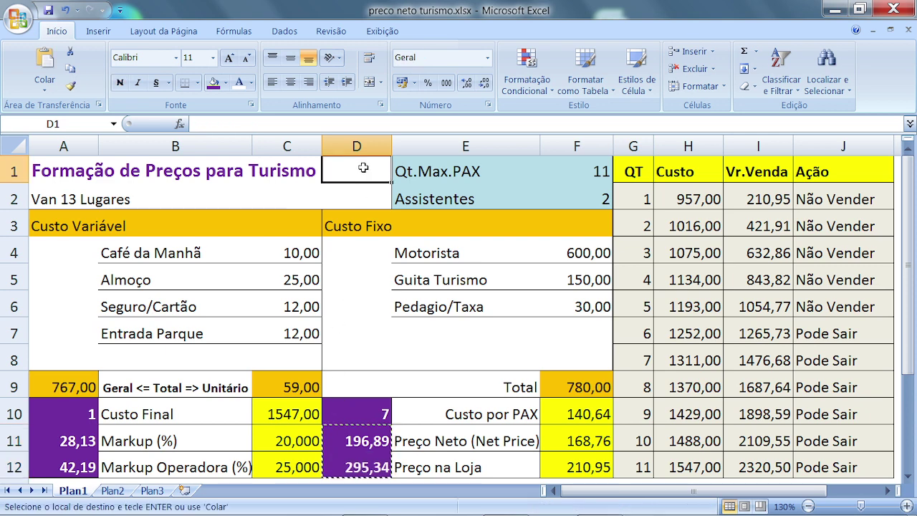
key("ctrl+v")
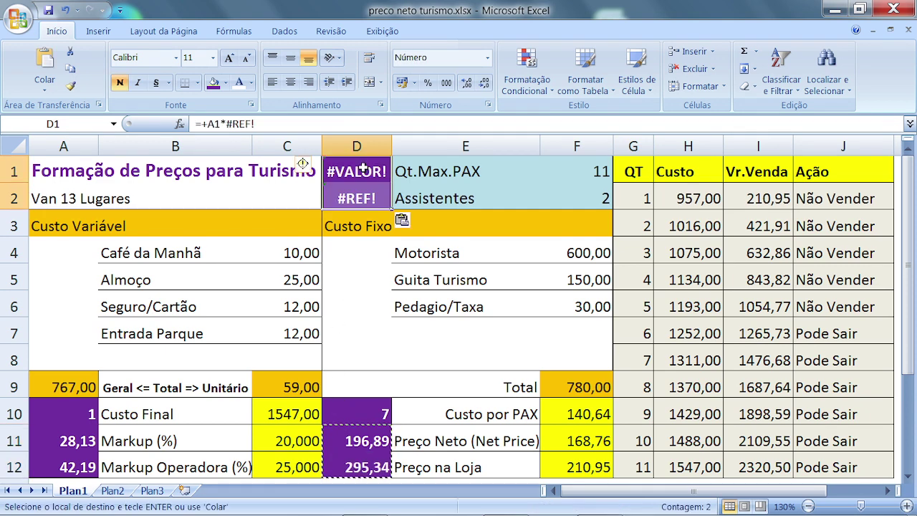
left_click(363, 168)
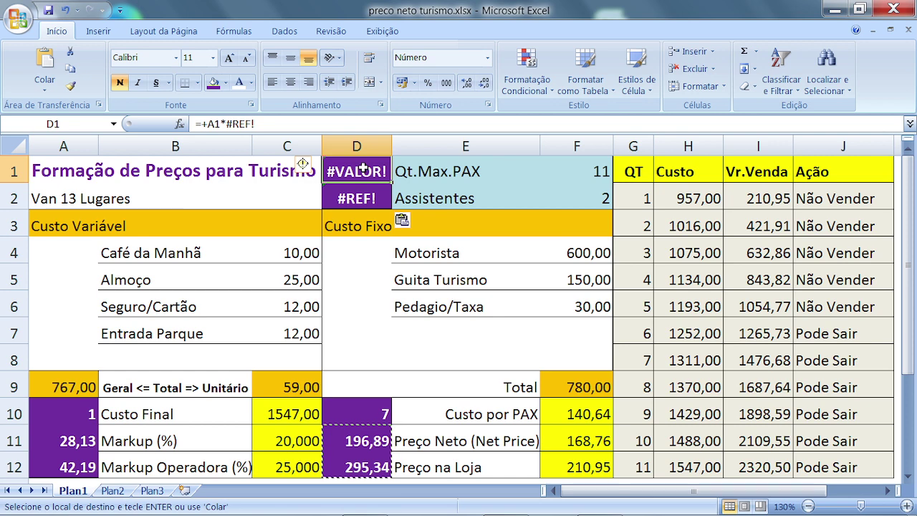
key("Escape")
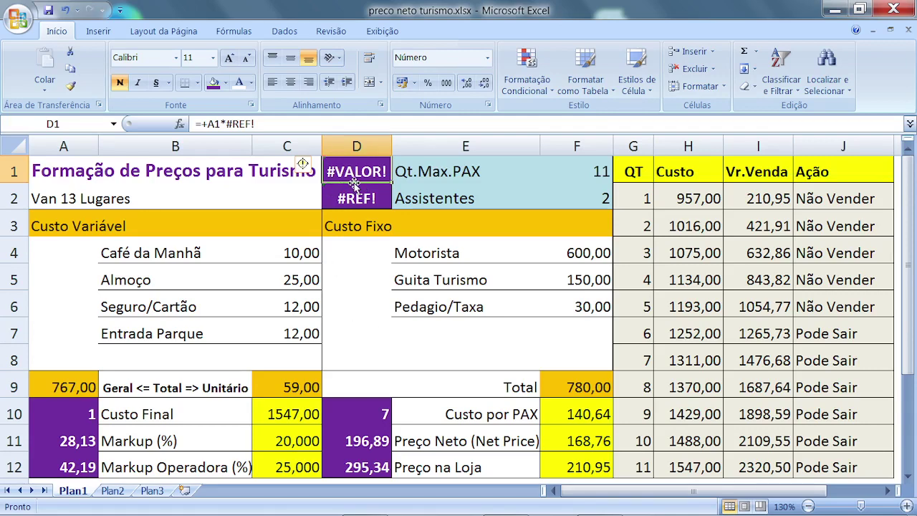
Step: Enter the formula +D10*F11 in D1 to calculate the total at Preço Neto for the quantity
type("+")
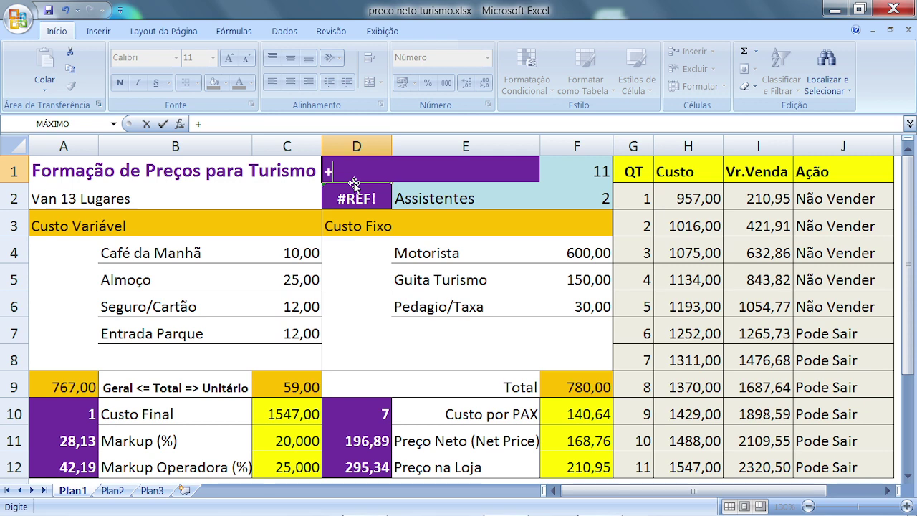
left_click(358, 416)
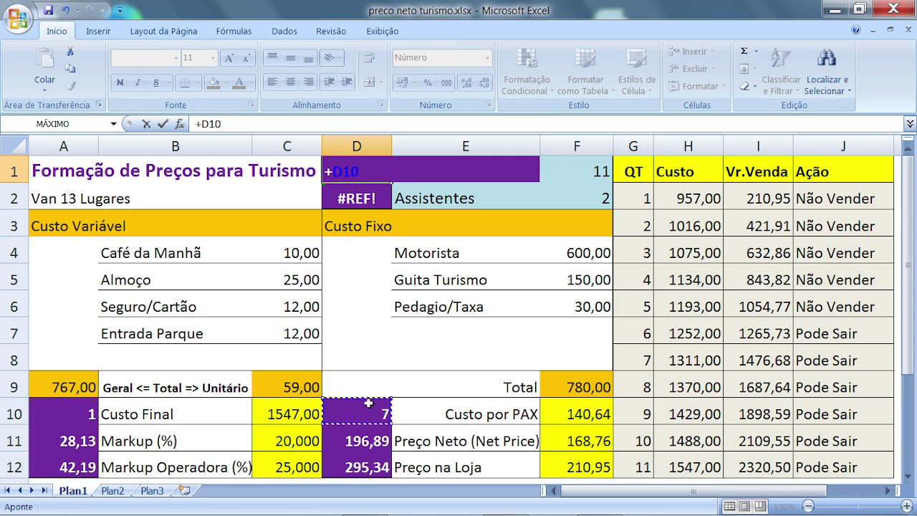
type("*")
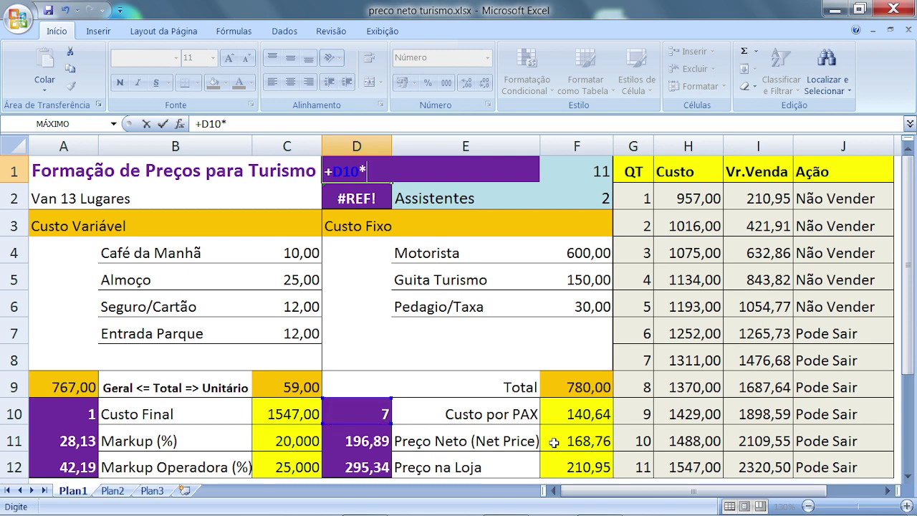
left_click(583, 445)
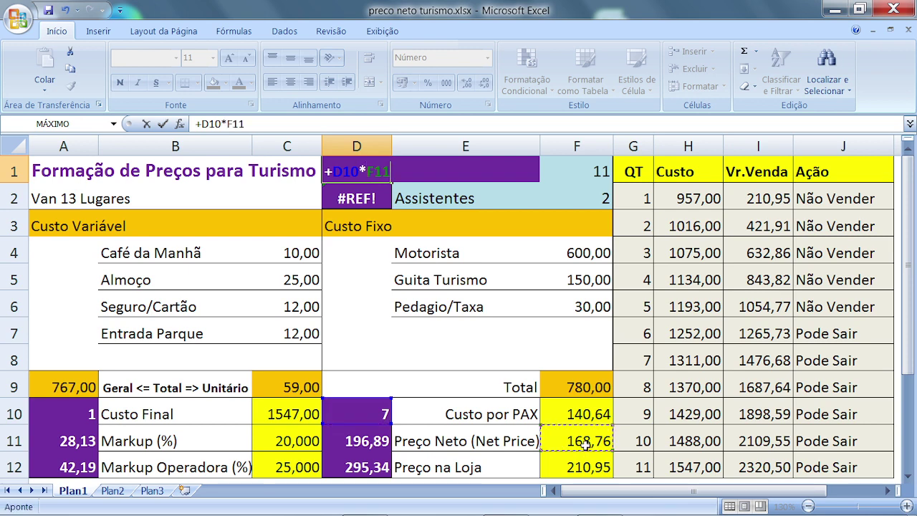
key("Return")
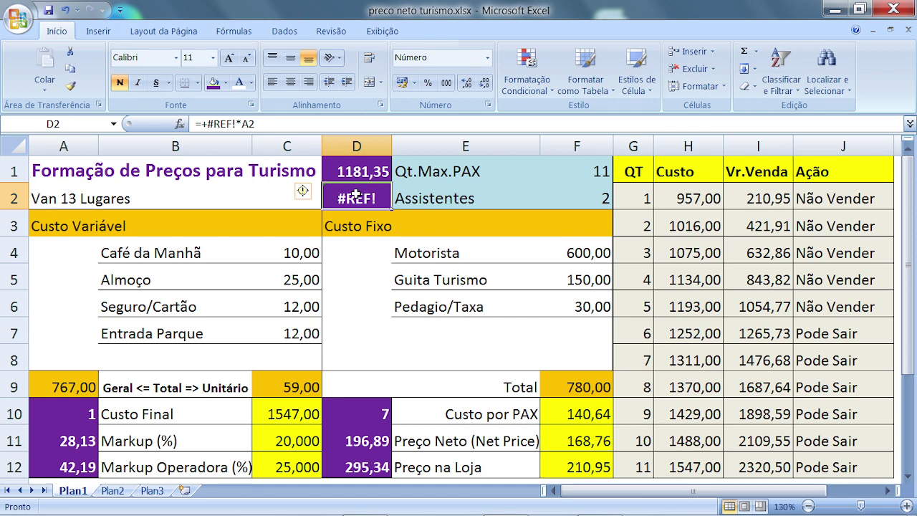
Step: Enter the formula +D10*F12 in D2 to calculate the total at Preço na Loja for the quantity
type("+d10*")
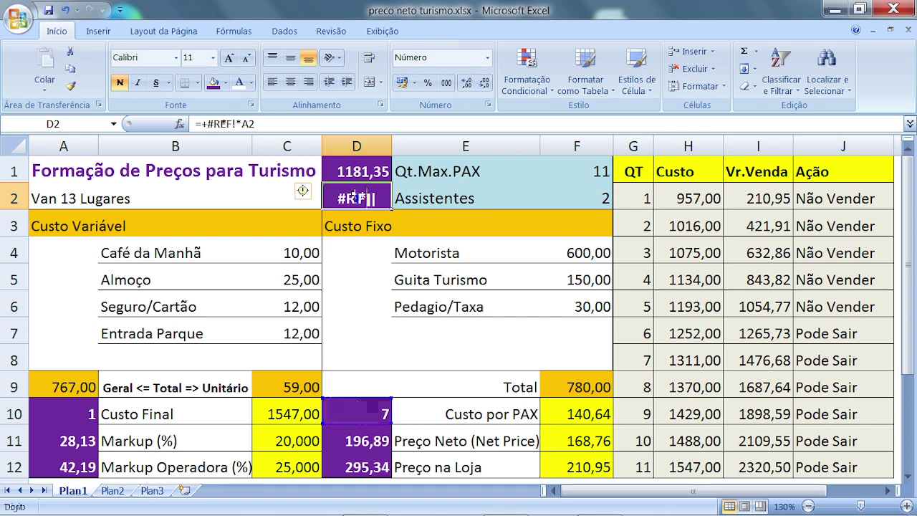
left_click(566, 466)
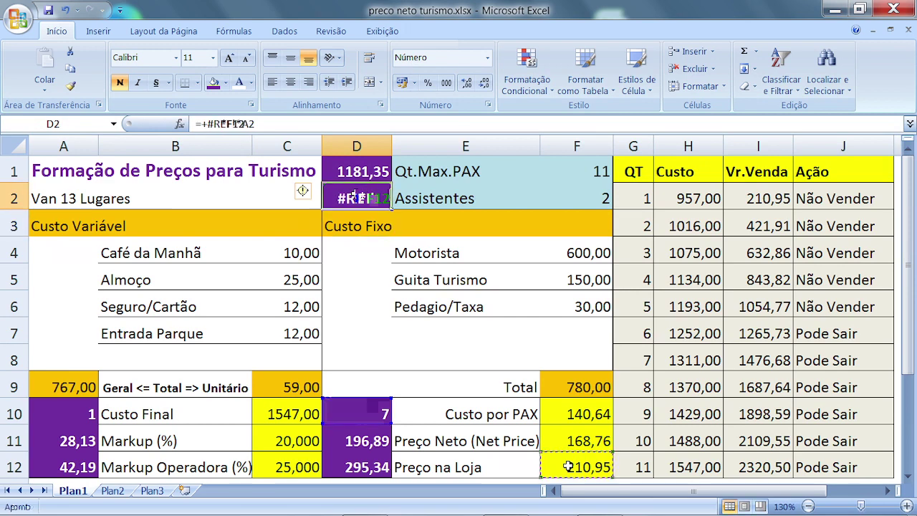
key("ctrl+Return")
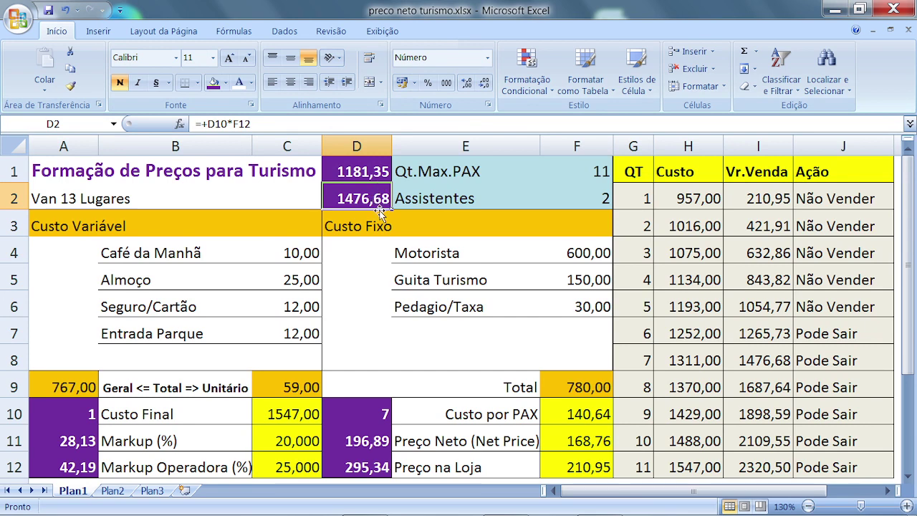
Step: Set the passenger quantity in D10 to 11
left_click(360, 410)
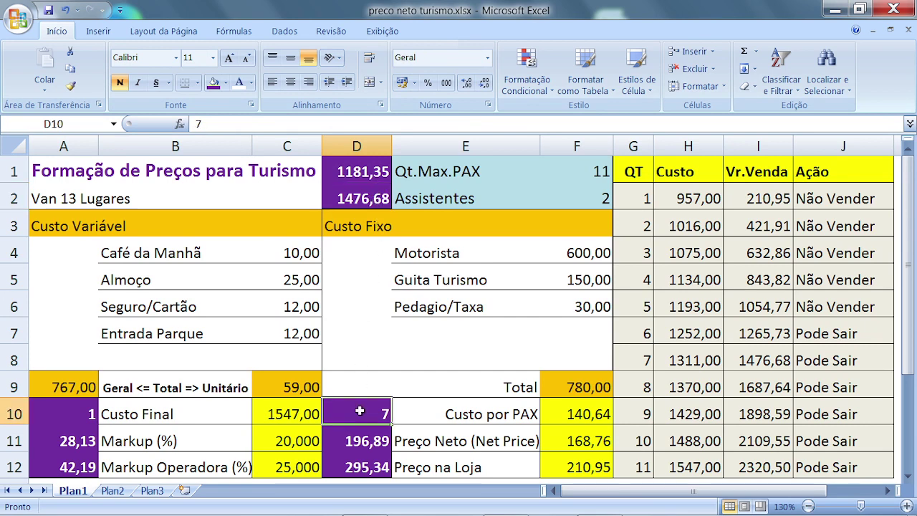
type("11")
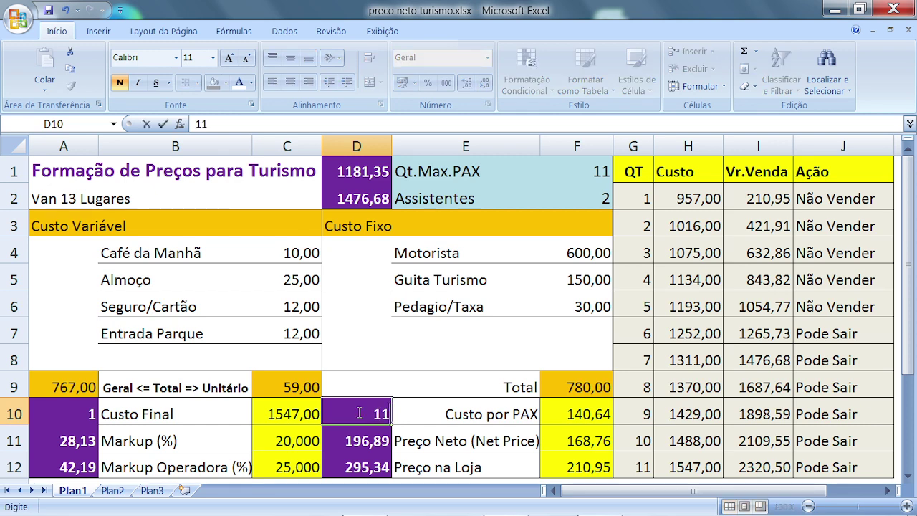
key("Return")
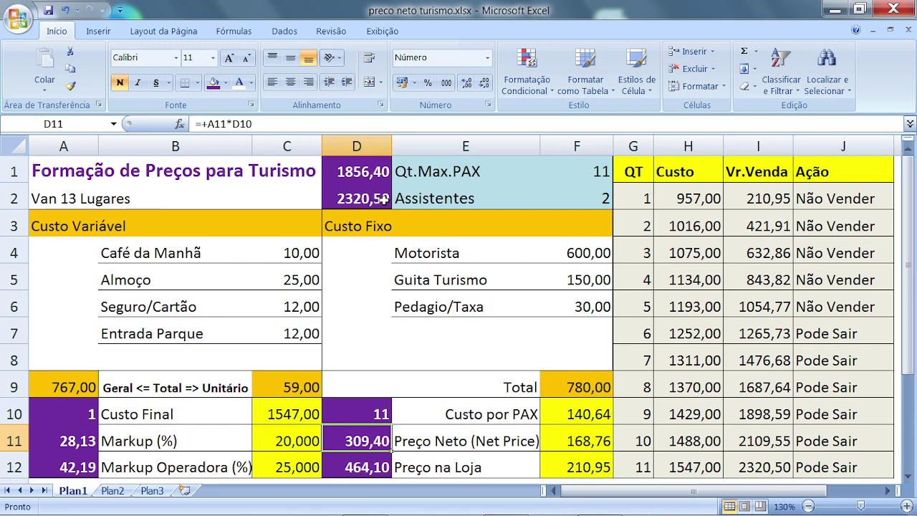
scroll(384, 201, "down", 2)
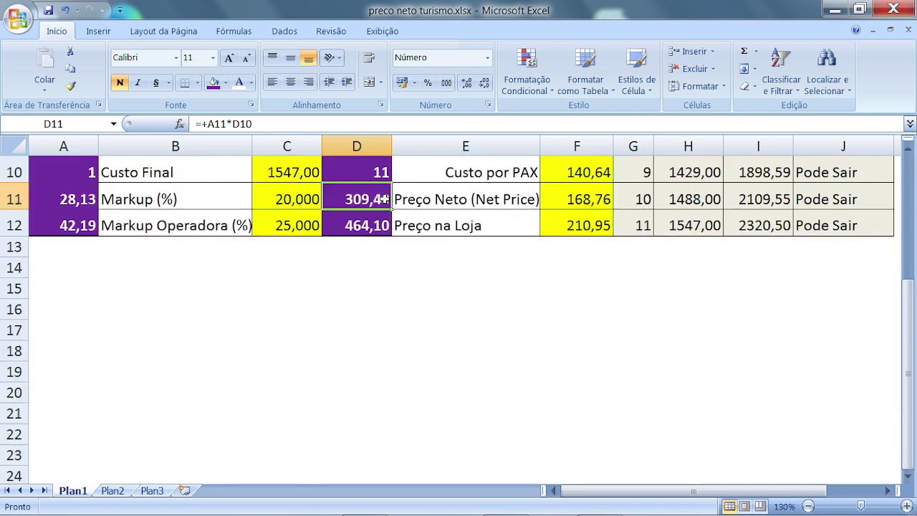
Step: Examine the total sales formulas in D1 and D2 at Preço Neto and Preço na Loja
scroll(384, 193, "up", 1)
left_click(384, 187)
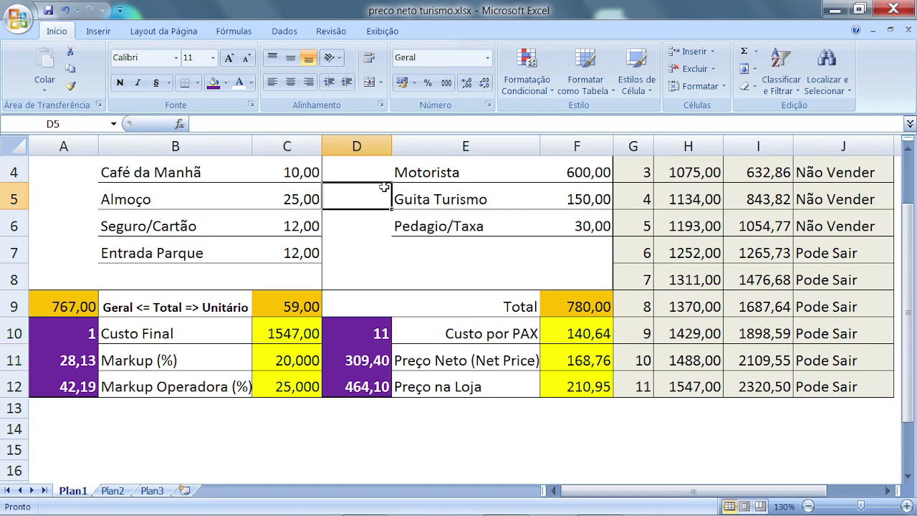
key("Up")
key("Up")
key("Up")
key("Up")
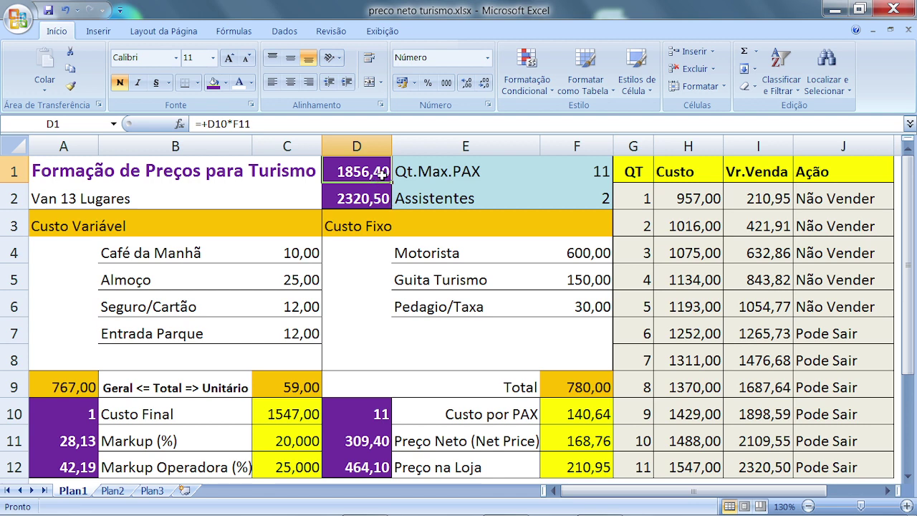
left_click(366, 207)
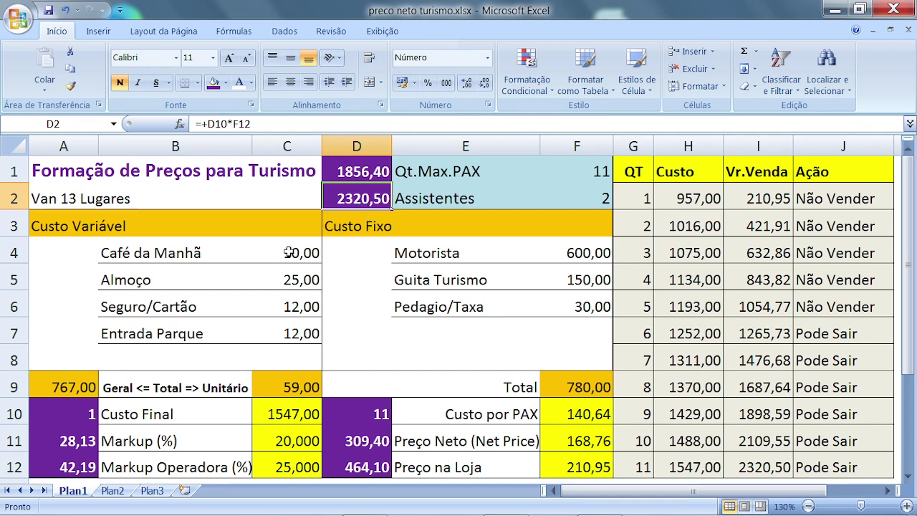
Step: Review the variable cost items and their unit values in B4:C7, along with the fixed cost entry Pedagio/Taxa
left_click(194, 250)
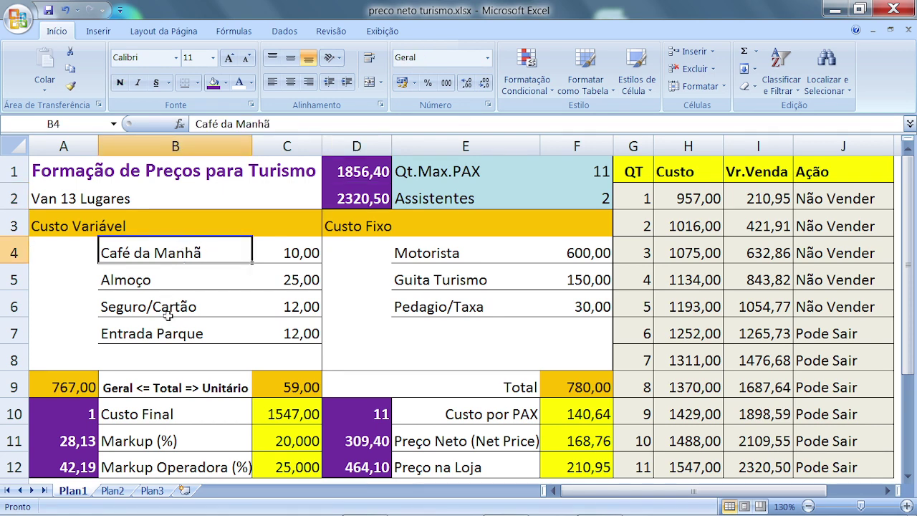
left_click(156, 279)
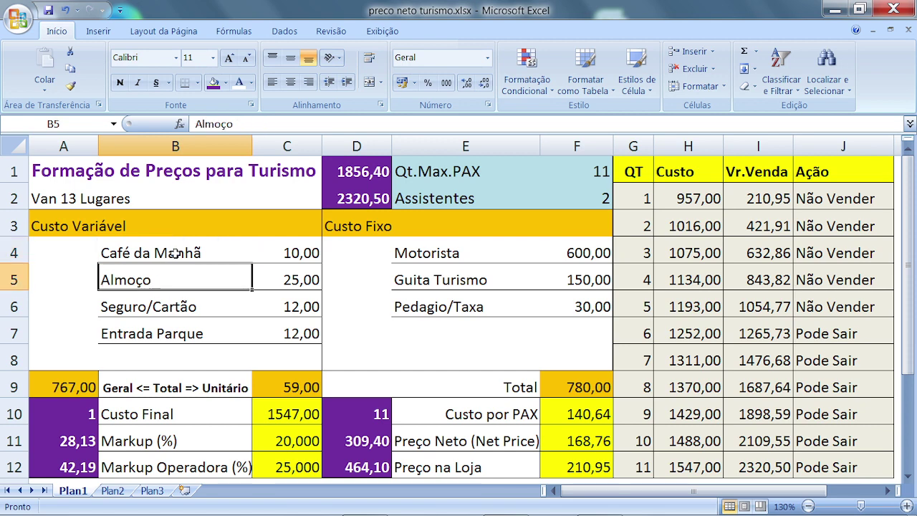
left_click(175, 253)
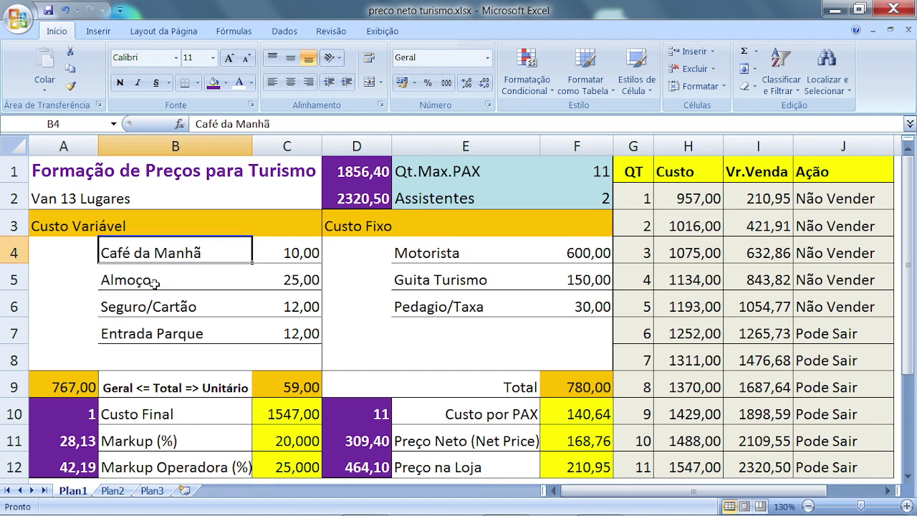
left_click(154, 284)
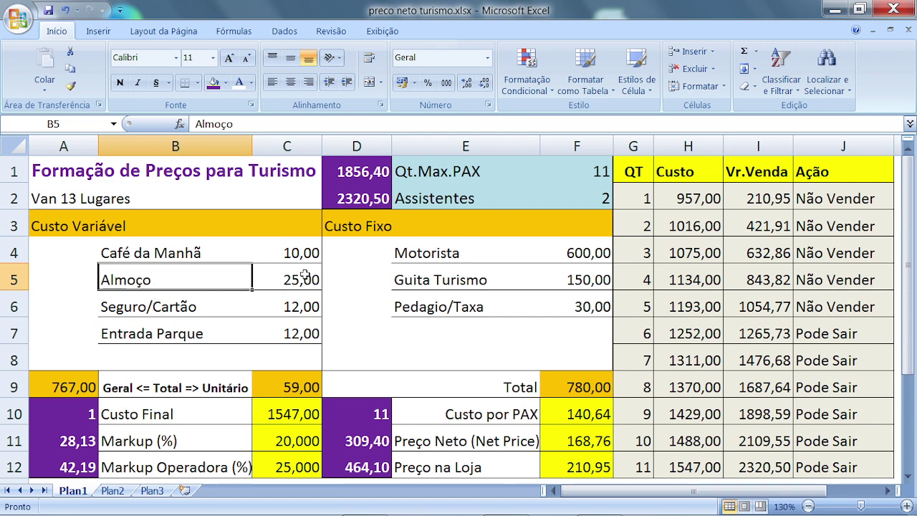
left_click(422, 311)
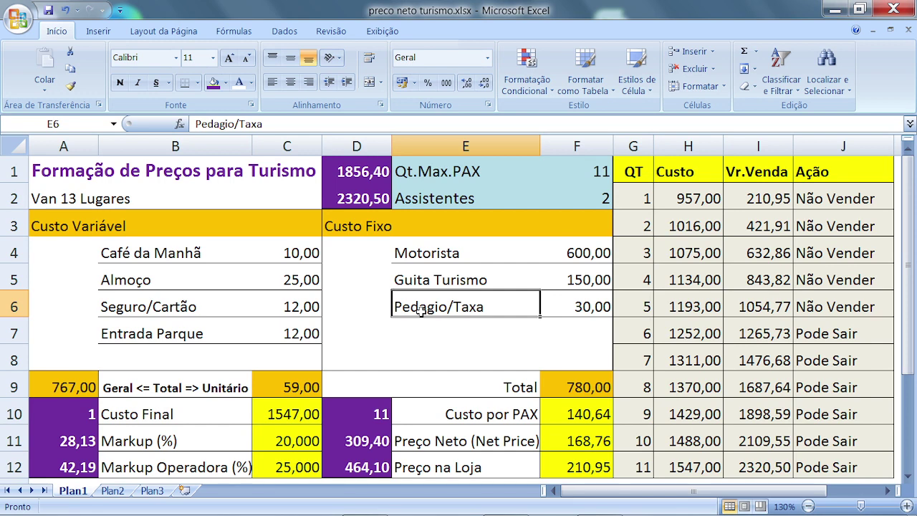
left_click(224, 254)
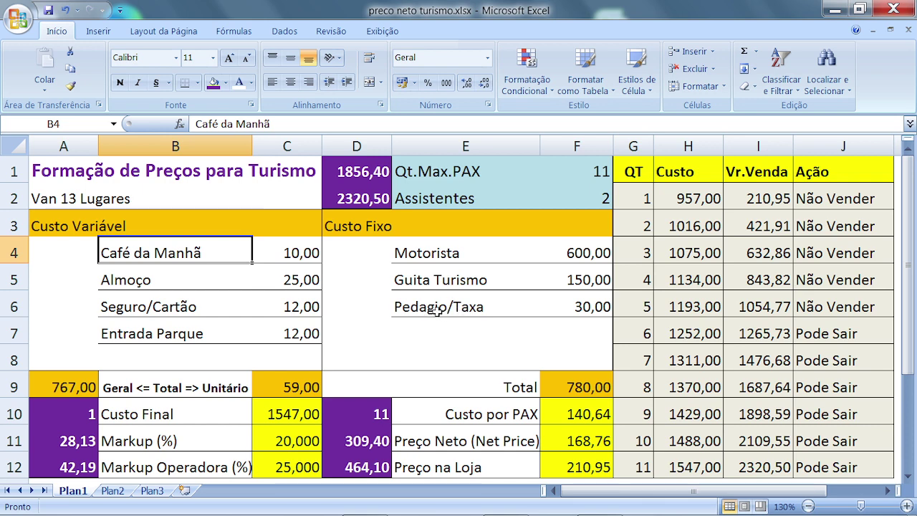
left_click(296, 253)
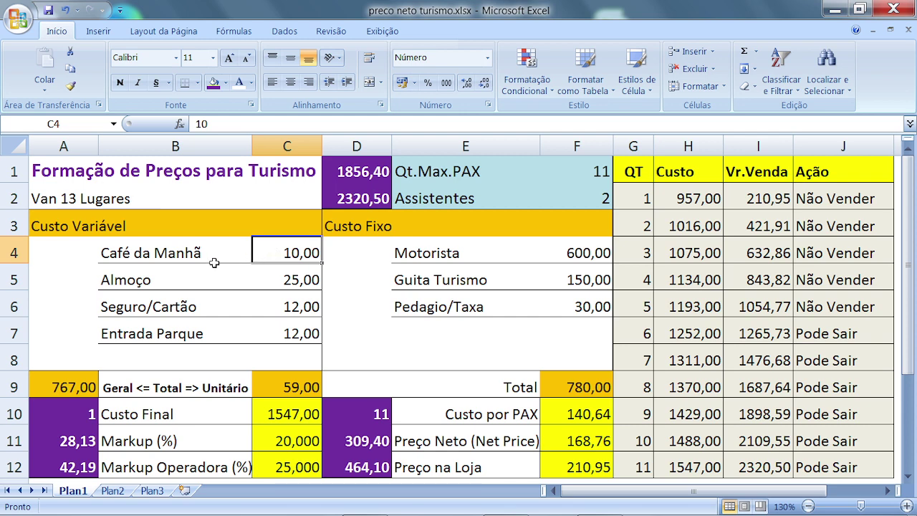
left_click(281, 280)
left_click(281, 303)
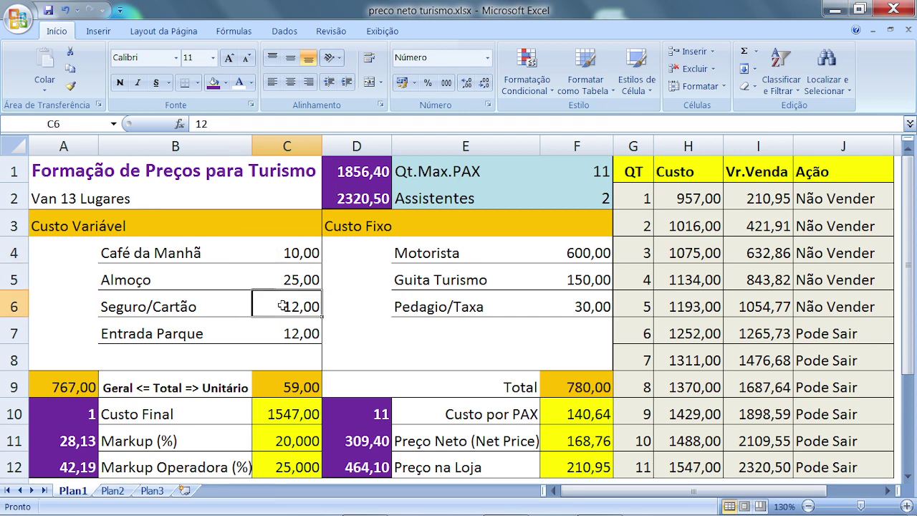
left_click(295, 333)
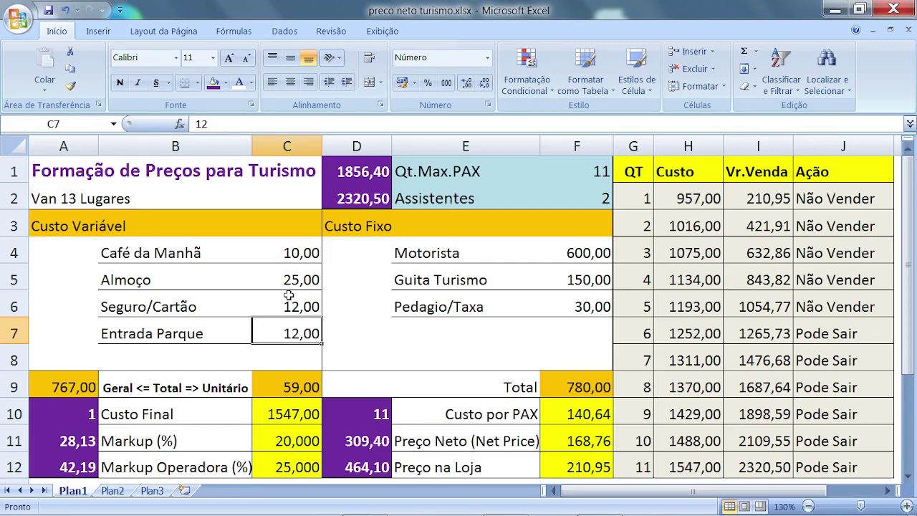
left_click(181, 283)
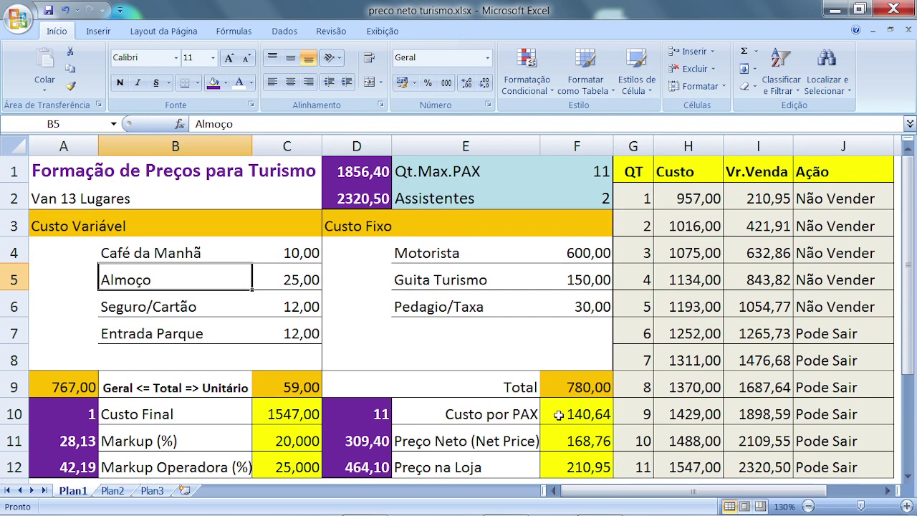
Step: Check the Preço na Loja formula in F12, the Preço Neto label and the Café da Manhã, Almoço and Entrada Parque cost items
left_click(567, 464)
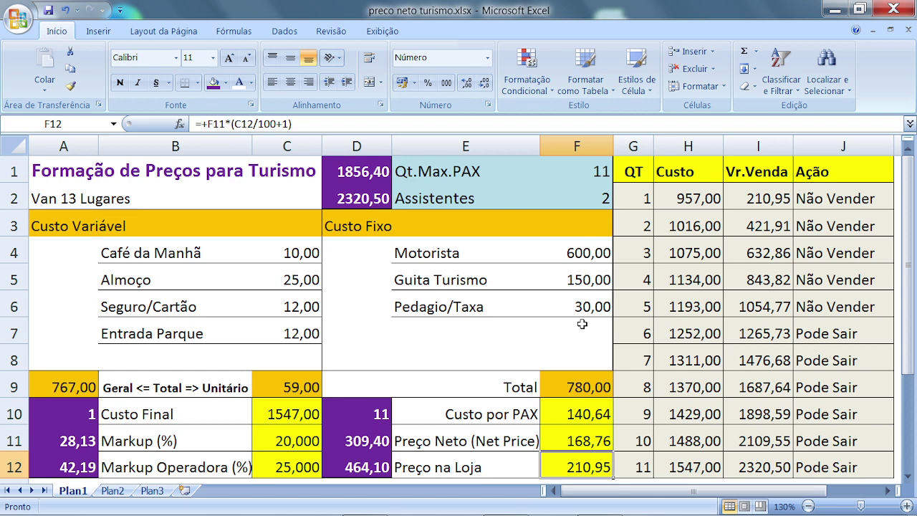
left_click(483, 434)
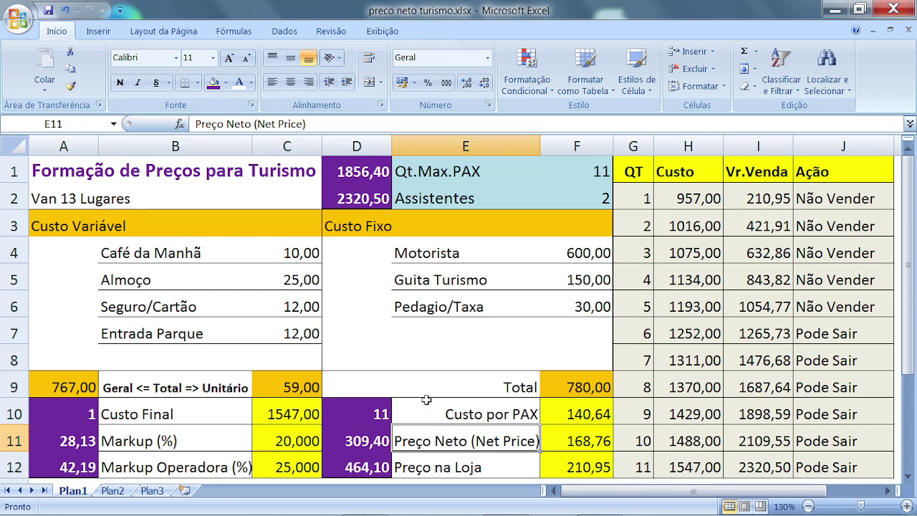
left_click(151, 260)
left_click(151, 279)
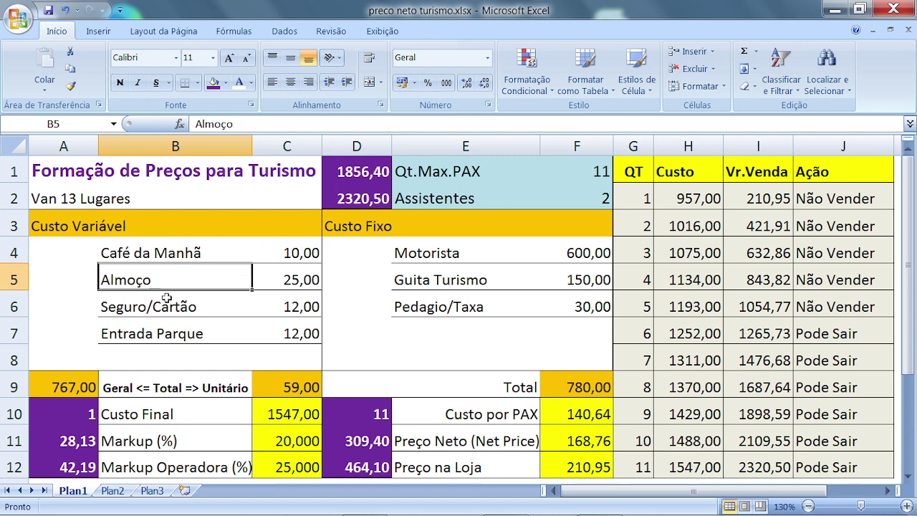
left_click(182, 333)
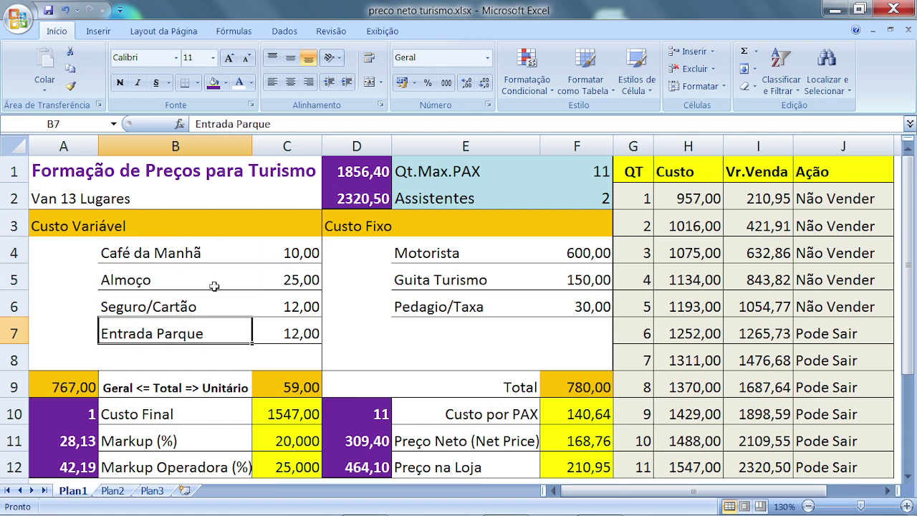